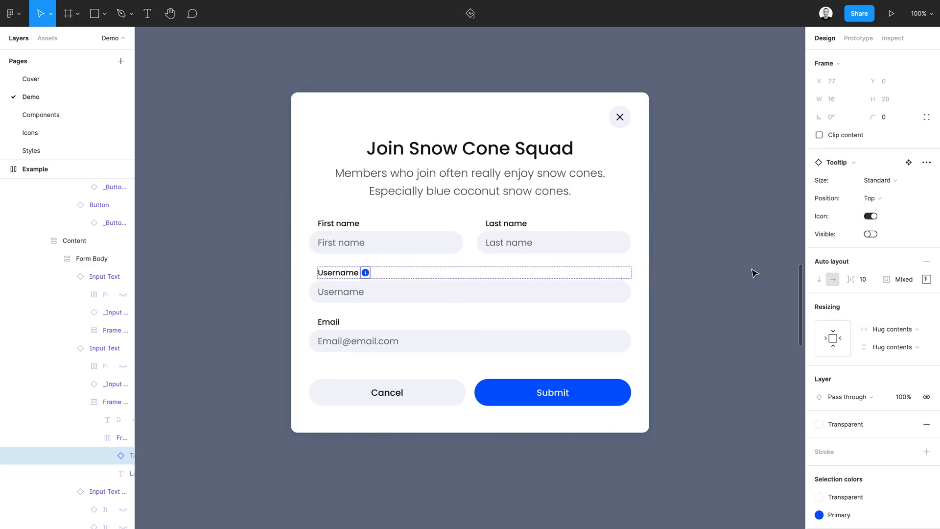
Turn on the Visible property of the tooltip beside the Username label and deselect it
{"action": "left_click", "coordinate": [870, 234]}
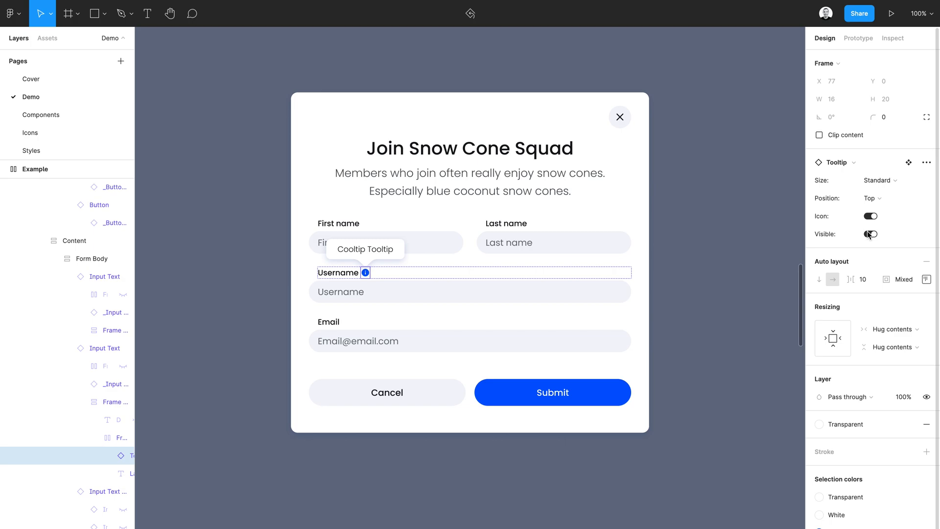
{"action": "left_click", "coordinate": [657, 441]}
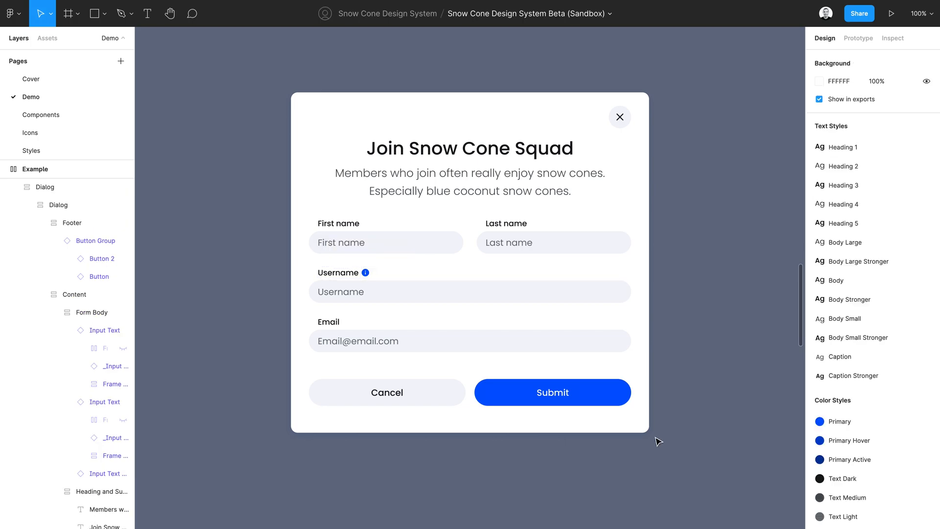
Set the dialog footer's Button Group direction to Vertical, with Reverse turned on
{"action": "left_click", "coordinate": [607, 401]}
{"action": "left_click", "coordinate": [608, 402]}
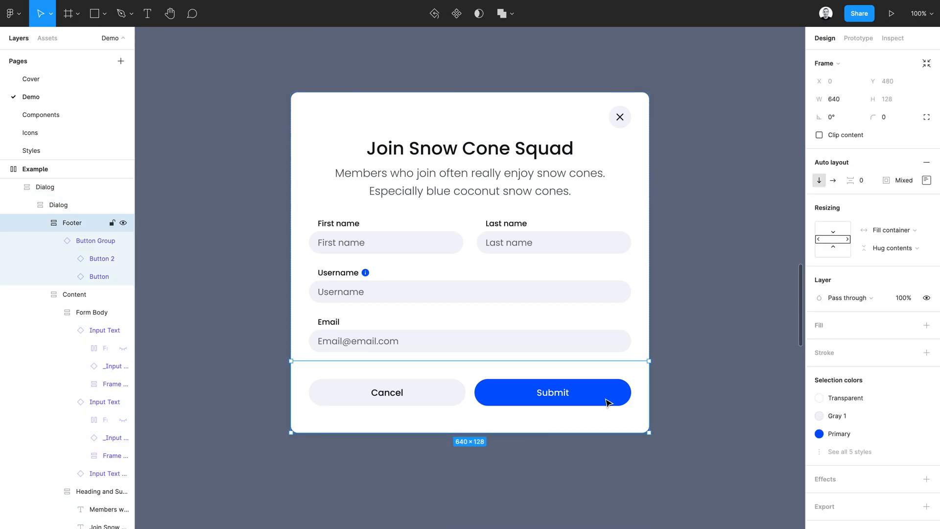
{"action": "left_click", "coordinate": [608, 402]}
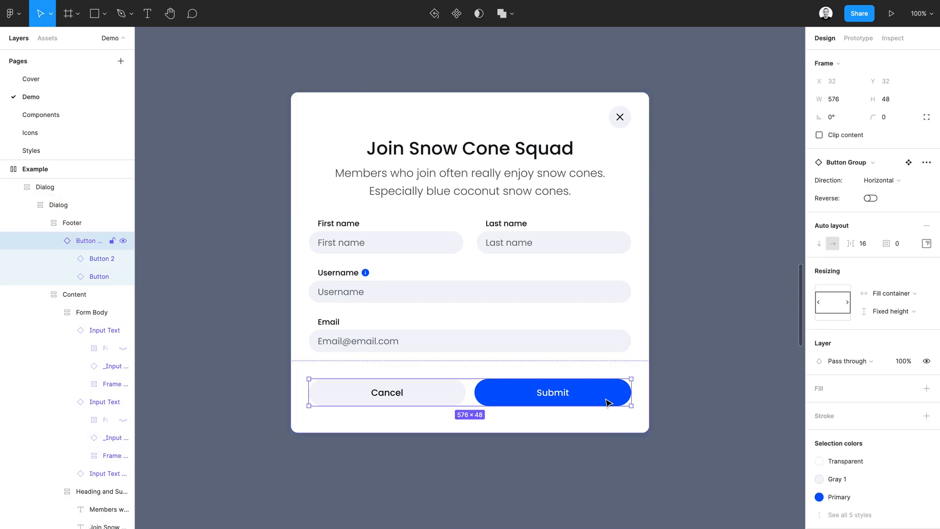
{"action": "left_click", "coordinate": [877, 182]}
{"action": "left_click", "coordinate": [880, 191]}
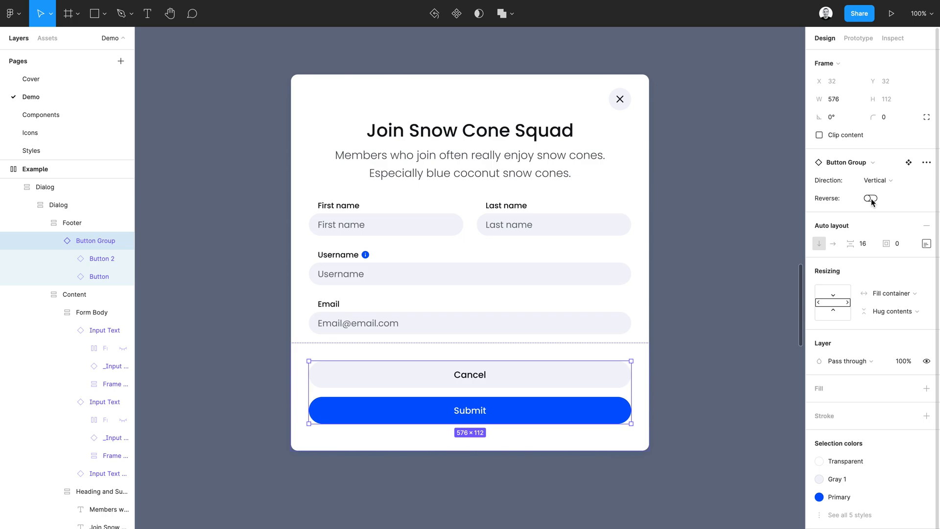
{"action": "left_click", "coordinate": [871, 199]}
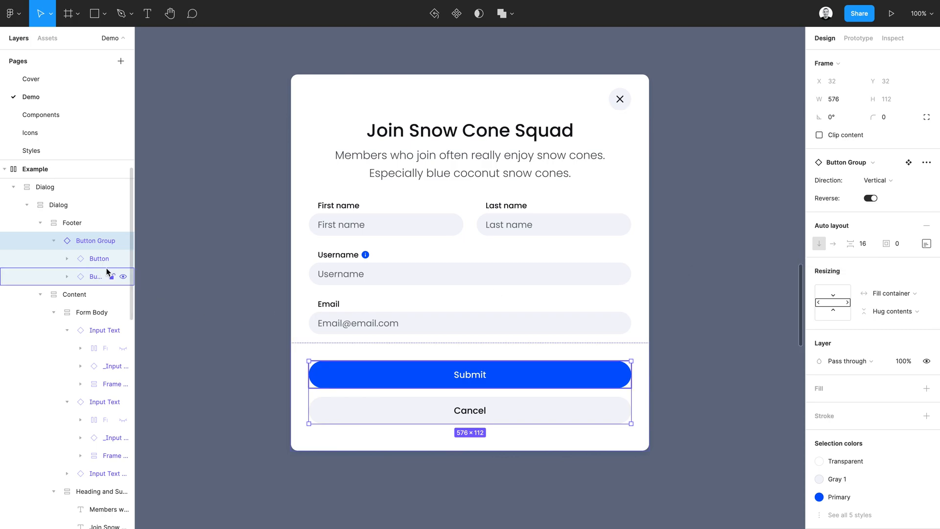
{"action": "left_click_drag", "start_coordinate": [94, 256], "coordinate": [96, 284]}
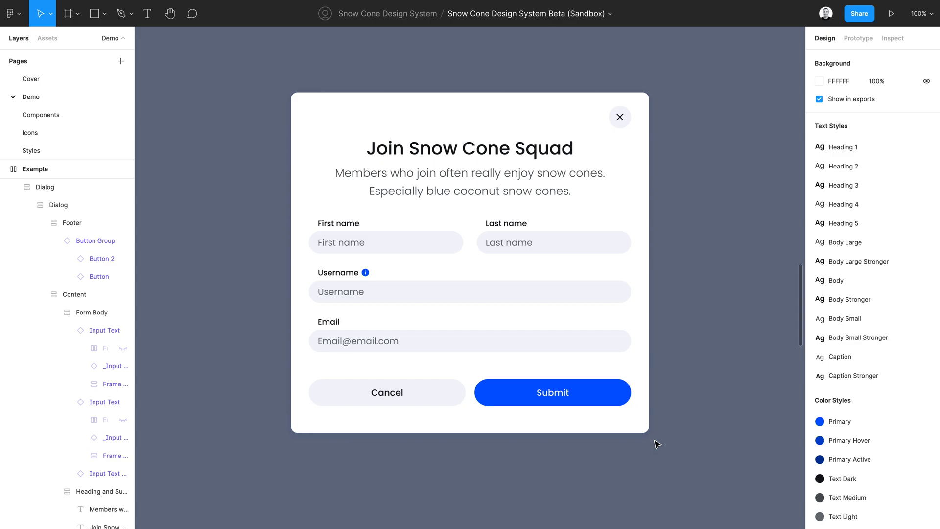
Switch the First name Input Text component's state to Error, to Success and finally to Focus
{"action": "key", "text": "alt+l"}
{"action": "left_click", "coordinate": [441, 250]}
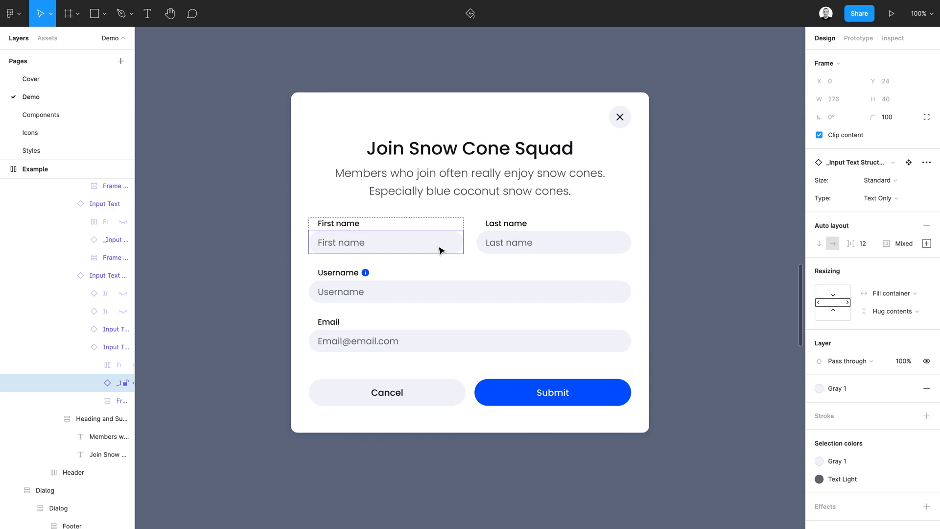
{"action": "key", "text": "shift+Return"}
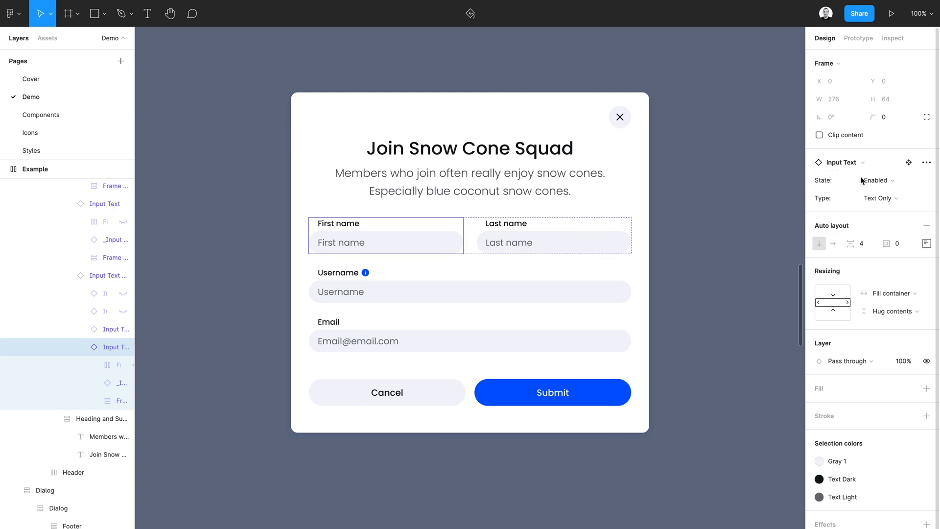
{"action": "left_click", "coordinate": [876, 180]}
{"action": "left_click", "coordinate": [876, 194]}
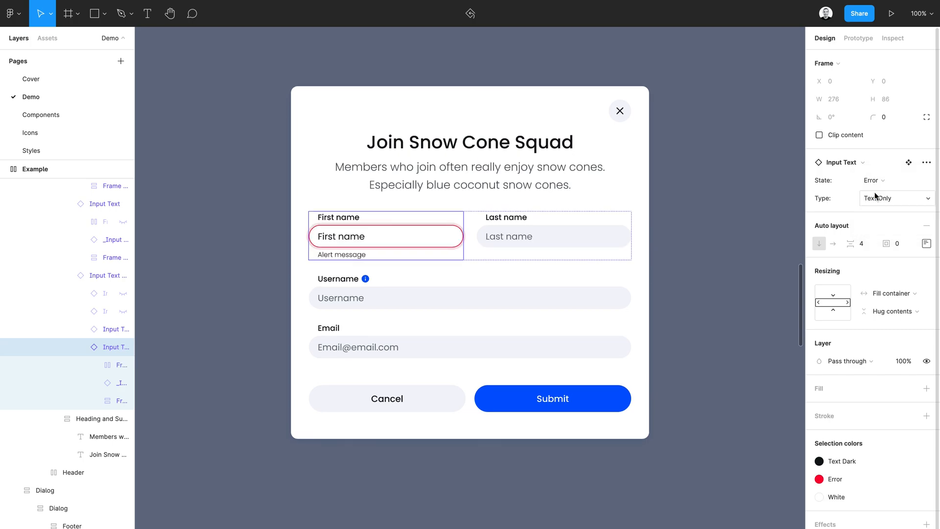
{"action": "left_click", "coordinate": [877, 180]}
{"action": "left_click", "coordinate": [877, 190]}
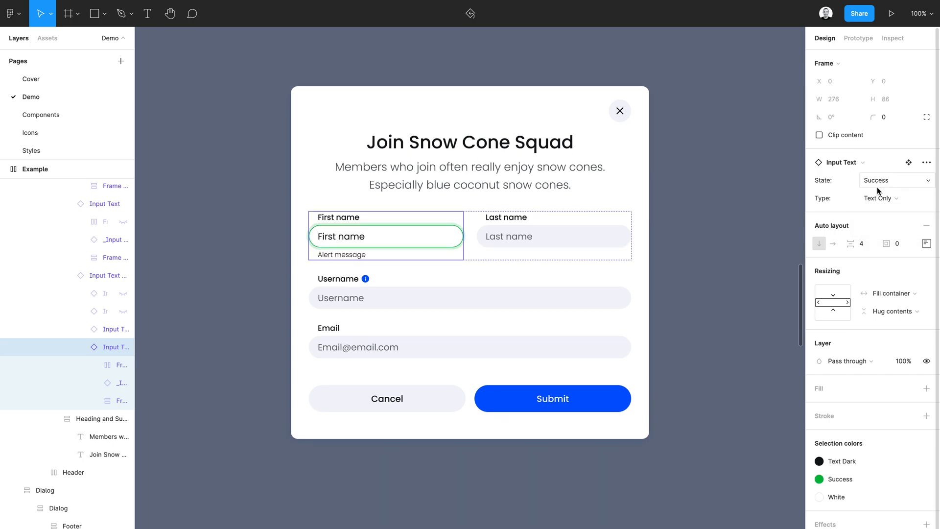
{"action": "left_click", "coordinate": [877, 180]}
{"action": "left_click", "coordinate": [880, 193]}
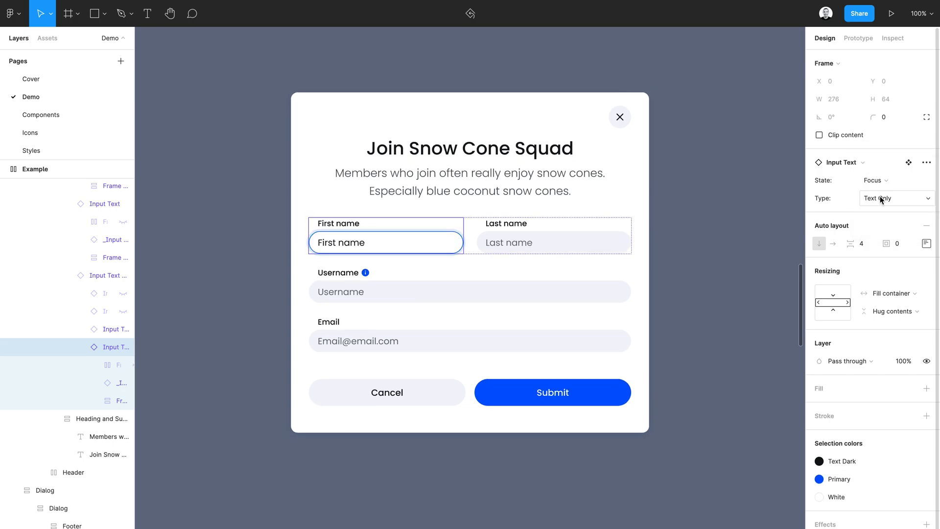
Switch the First name input's type to Icon Right, to Icon Left + Right and finally to Icon Left
{"action": "left_click", "coordinate": [880, 199]}
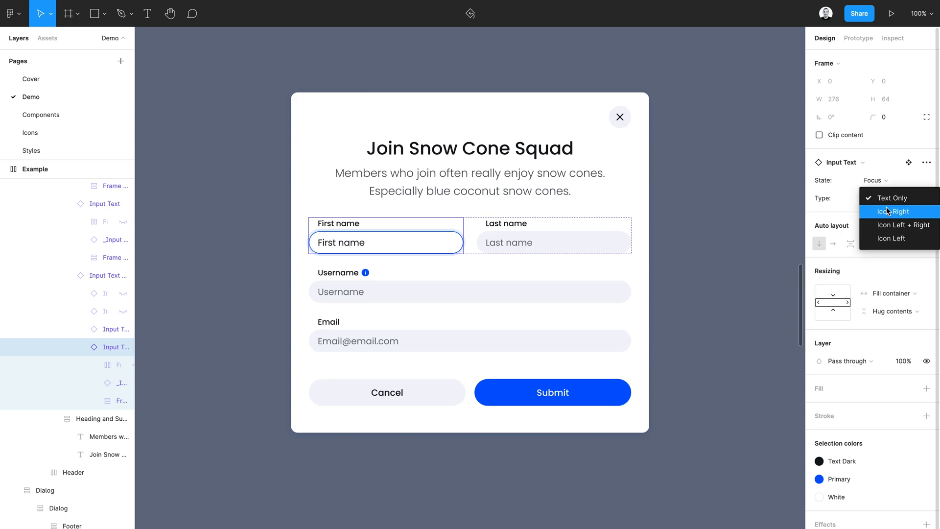
{"action": "left_click", "coordinate": [887, 211]}
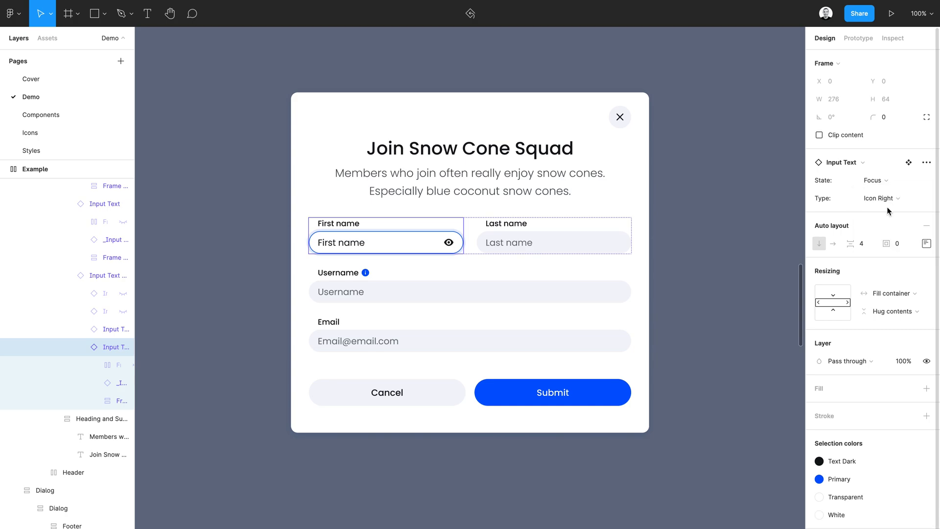
{"action": "left_click", "coordinate": [887, 201]}
{"action": "left_click", "coordinate": [889, 208]}
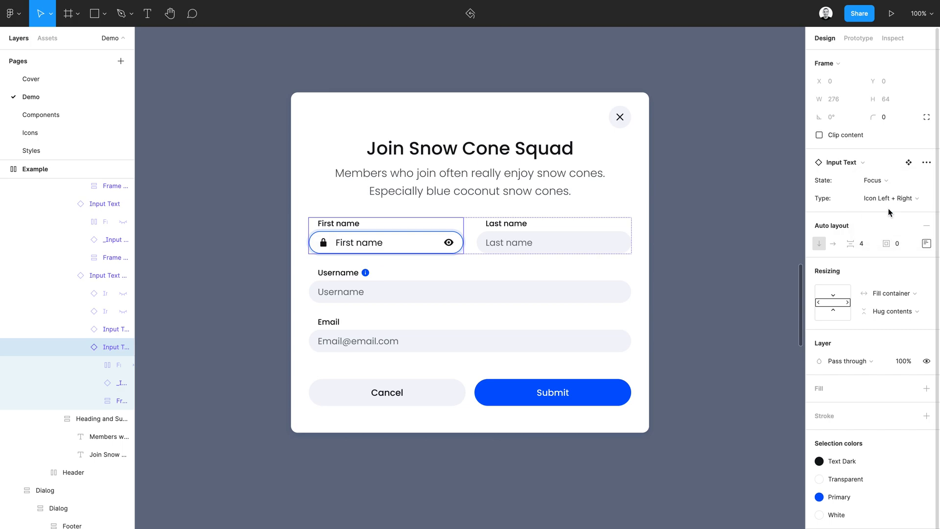
{"action": "left_click", "coordinate": [883, 200]}
{"action": "left_click", "coordinate": [884, 213]}
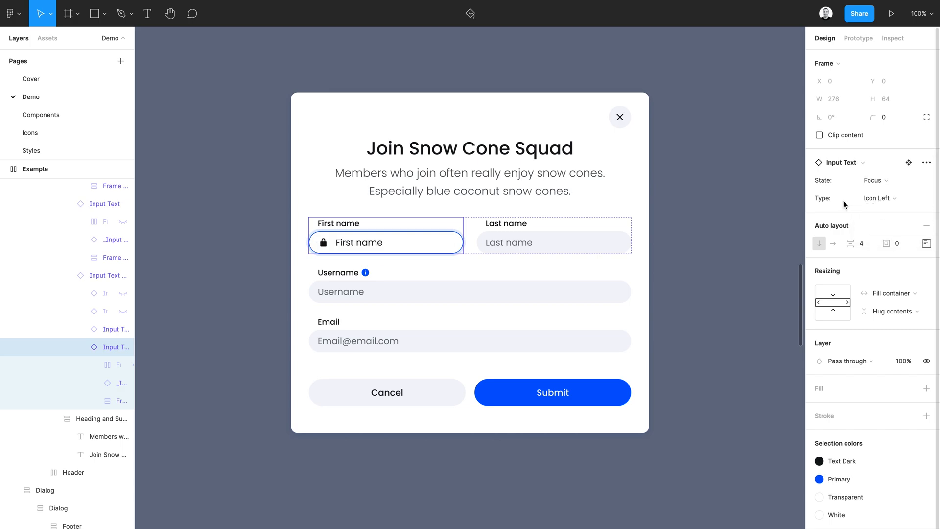
Set the Input Text Group holding the two name fields to Vertical direction with Reverse turned on
{"action": "key", "text": "Escape"}
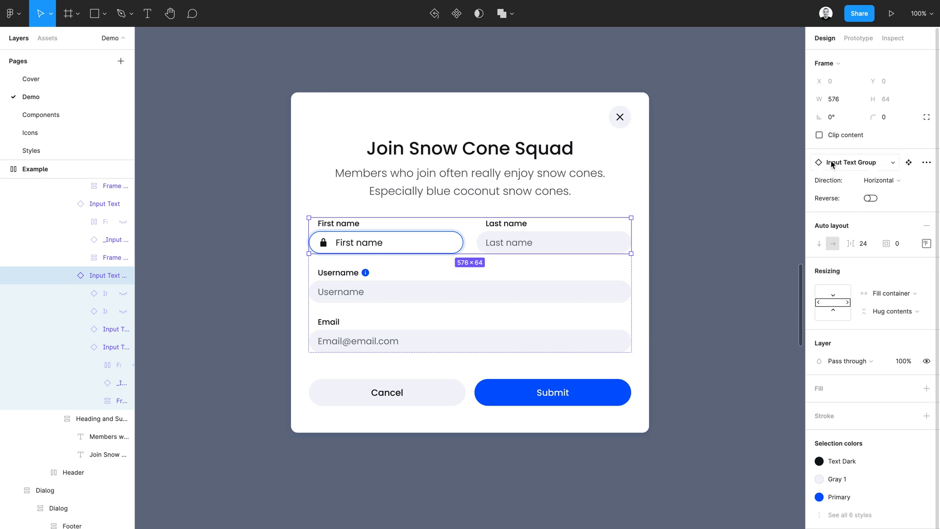
{"action": "left_click", "coordinate": [876, 184]}
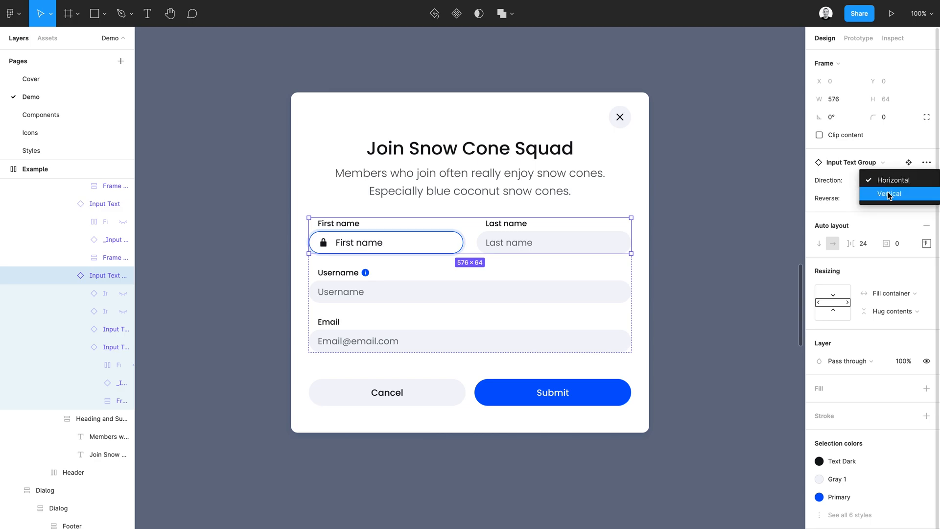
{"action": "left_click", "coordinate": [889, 196]}
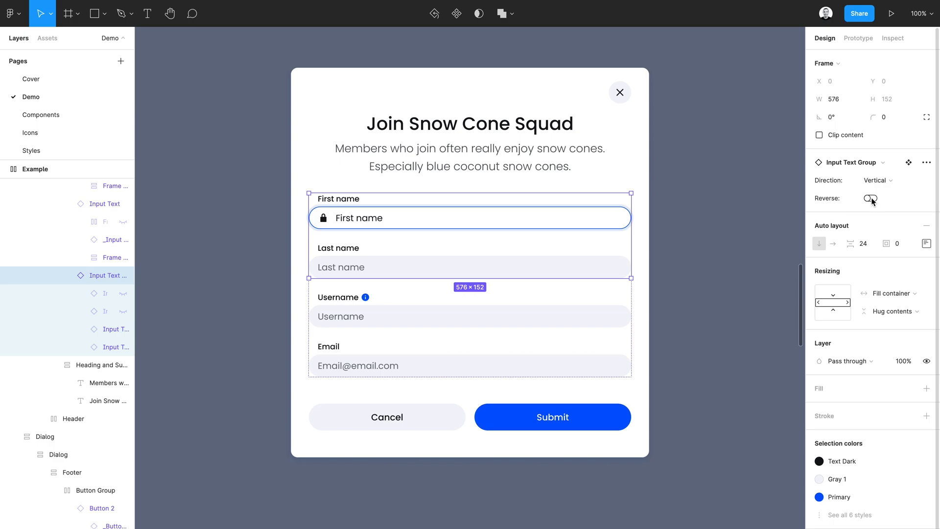
{"action": "left_click", "coordinate": [870, 197]}
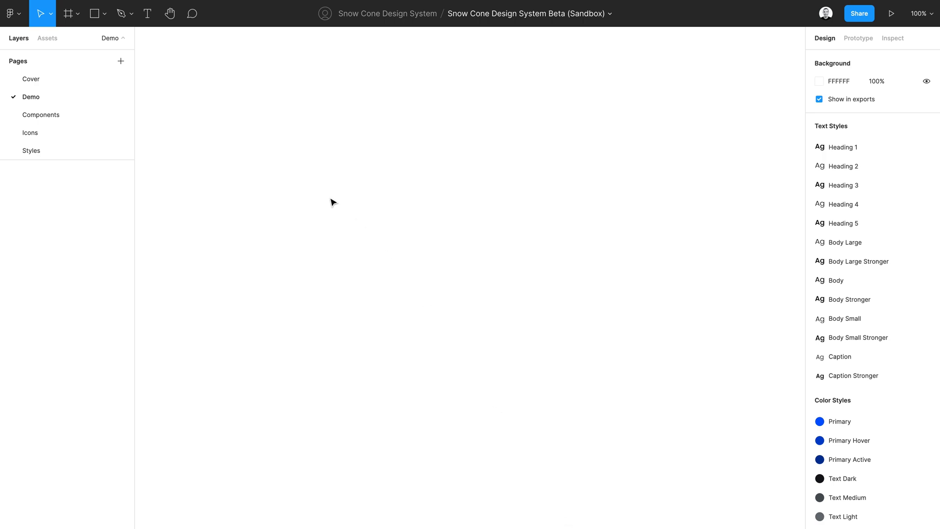
Add a text layer reading "Text Input" on the blank Demo canvas and move it upward
{"action": "key", "text": "t"}
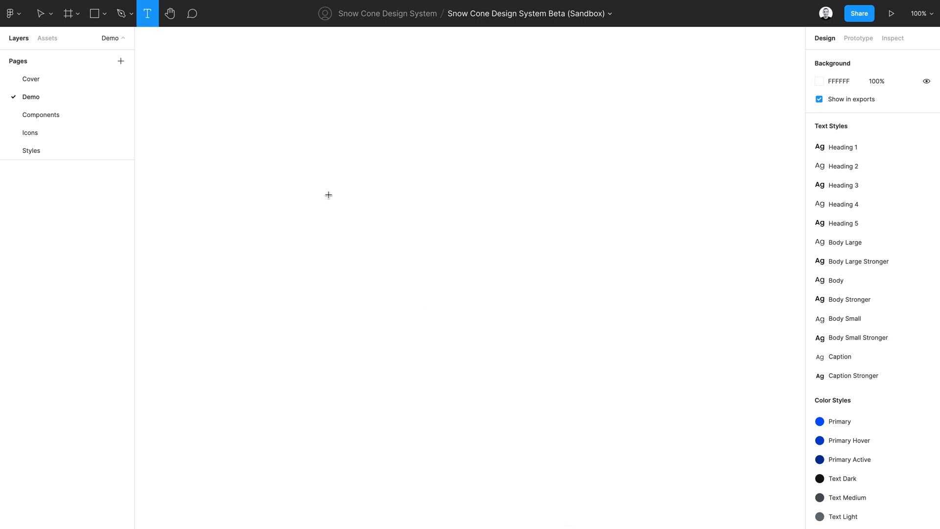
{"action": "left_click", "coordinate": [329, 195]}
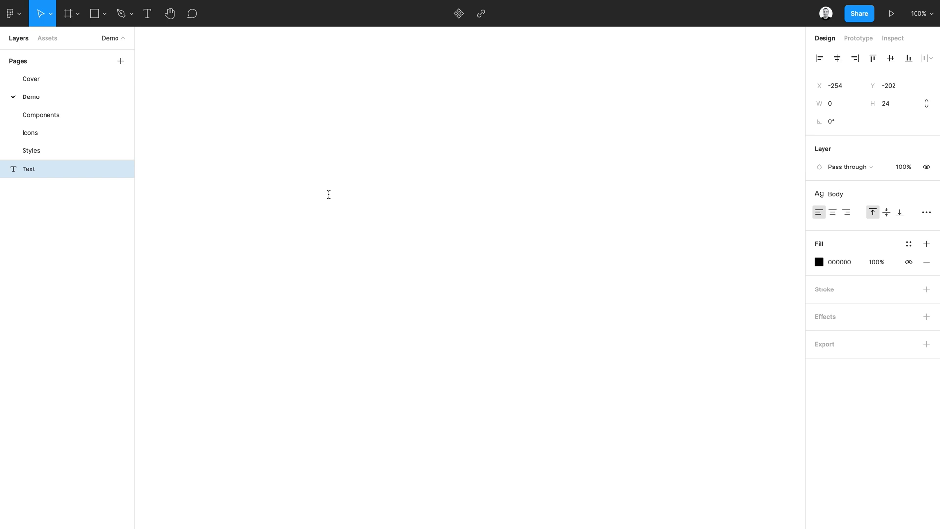
{"action": "type", "text": "Text Input"}
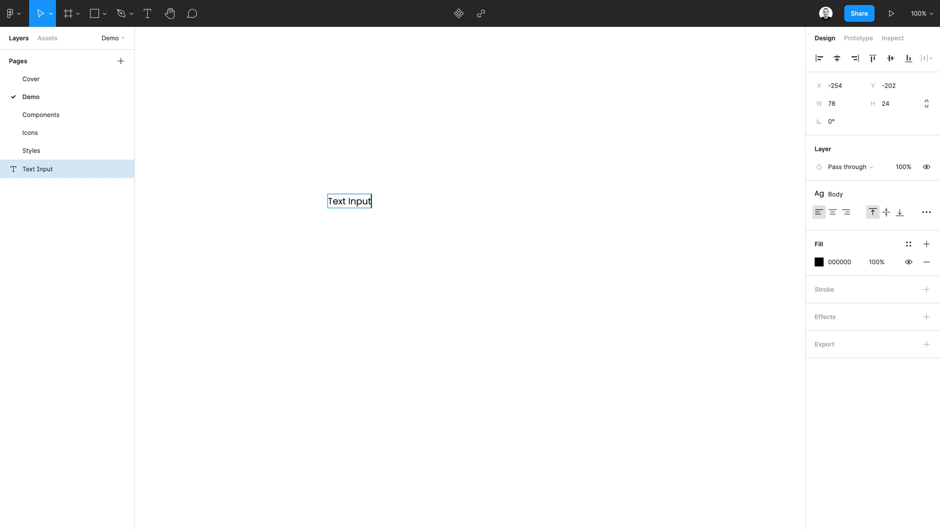
{"action": "key", "text": "Escape"}
{"action": "left_click_drag", "start_coordinate": [351, 202], "coordinate": [351, 136]}
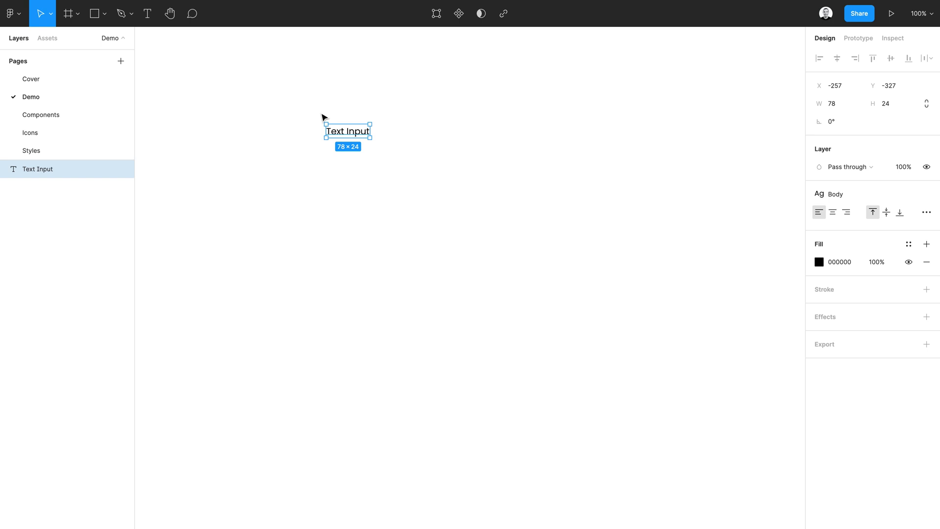
Wrap the Text Input layer in an auto layout frame with item spacing 8 and padding 16
{"action": "key", "text": "shift+a"}
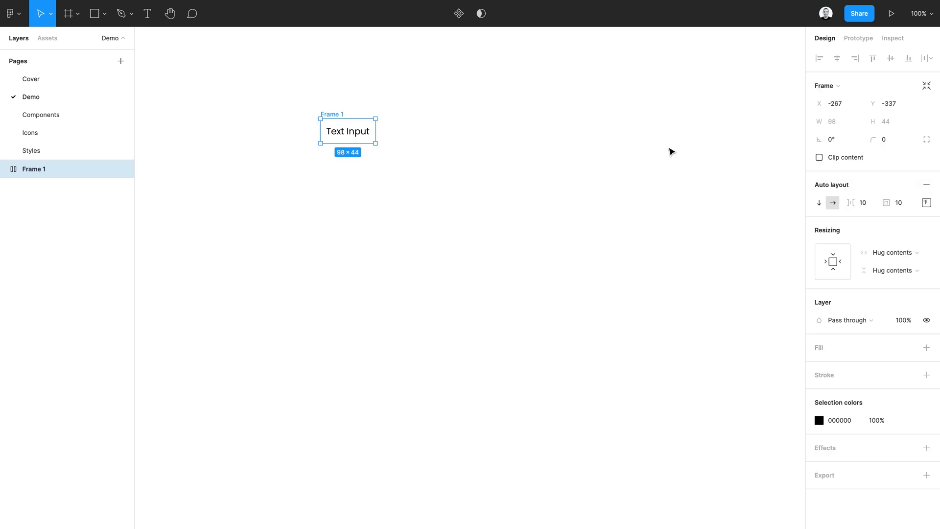
{"action": "left_click", "coordinate": [871, 206]}
{"action": "type", "text": "8"}
{"action": "key", "text": "Tab"}
{"action": "type", "text": "16"}
{"action": "key", "text": "Tab"}
Set the auto layout frame's top and bottom padding to 8 and deselect it
{"action": "key", "text": "Return"}
{"action": "type", "text": "8"}
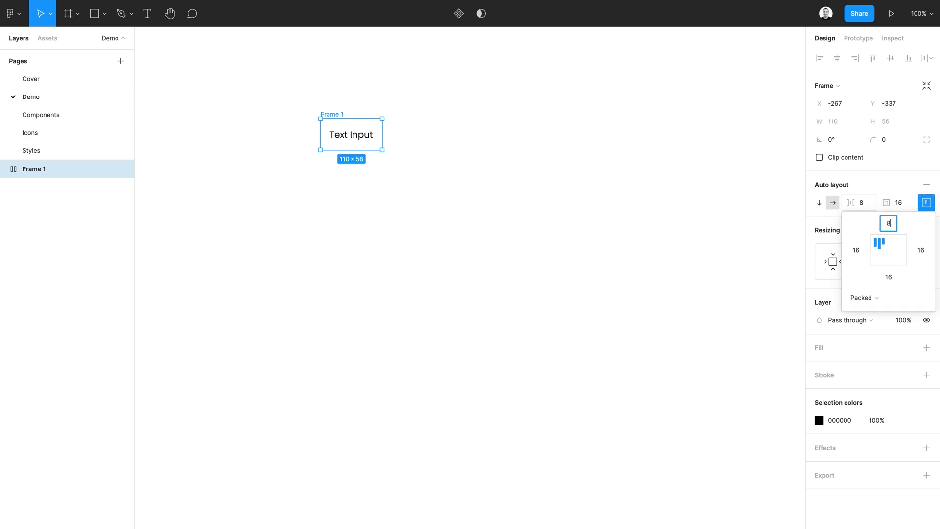
{"action": "key", "text": "Tab"}
{"action": "type", "text": "8"}
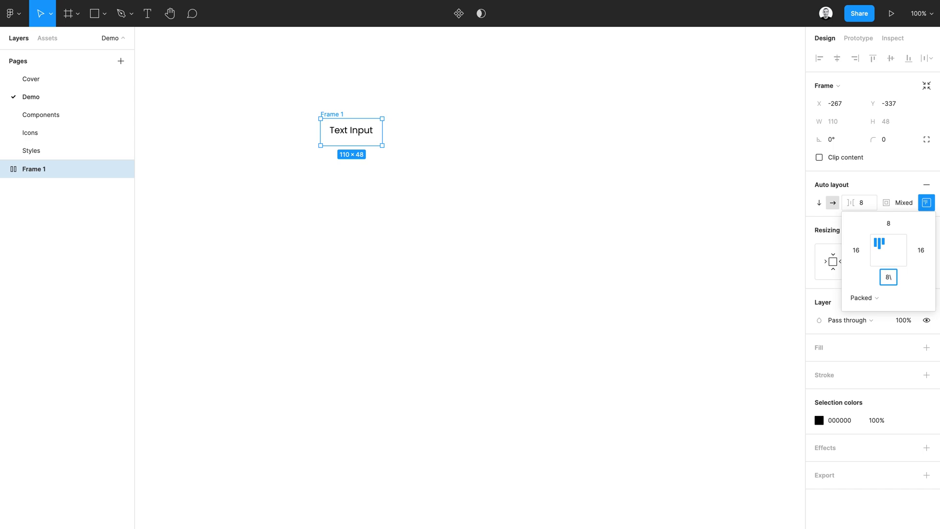
{"action": "key", "text": "Return"}
{"action": "key", "text": "Return"}
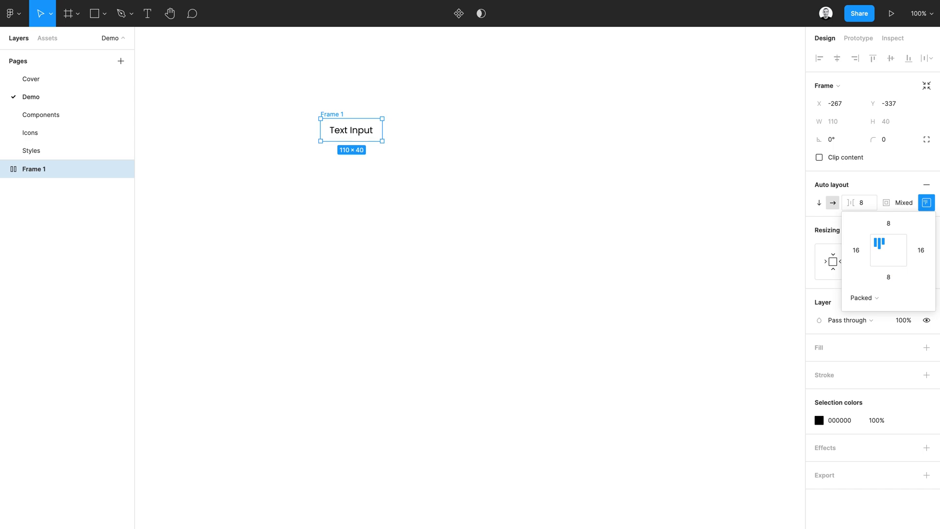
{"action": "left_click", "coordinate": [443, 152]}
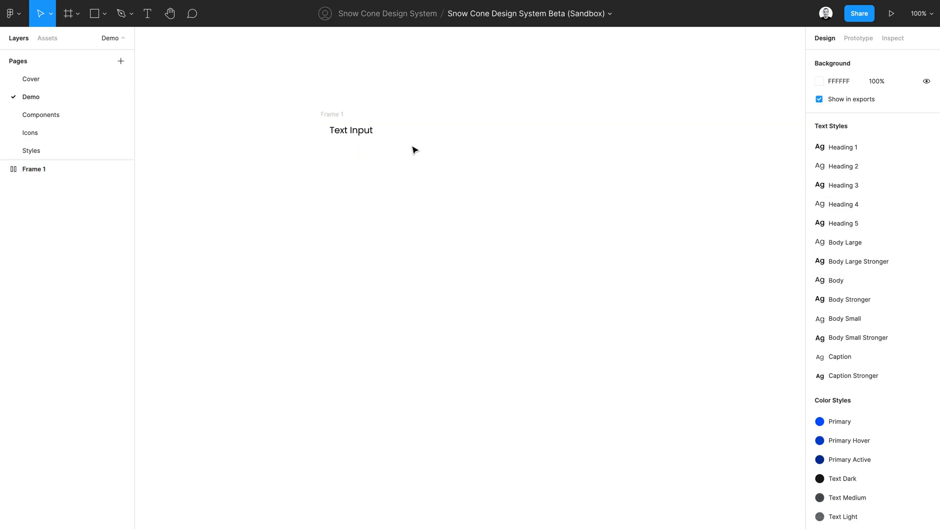
Rename the auto layout frame to Background and widen it to 320
{"action": "left_click", "coordinate": [331, 117]}
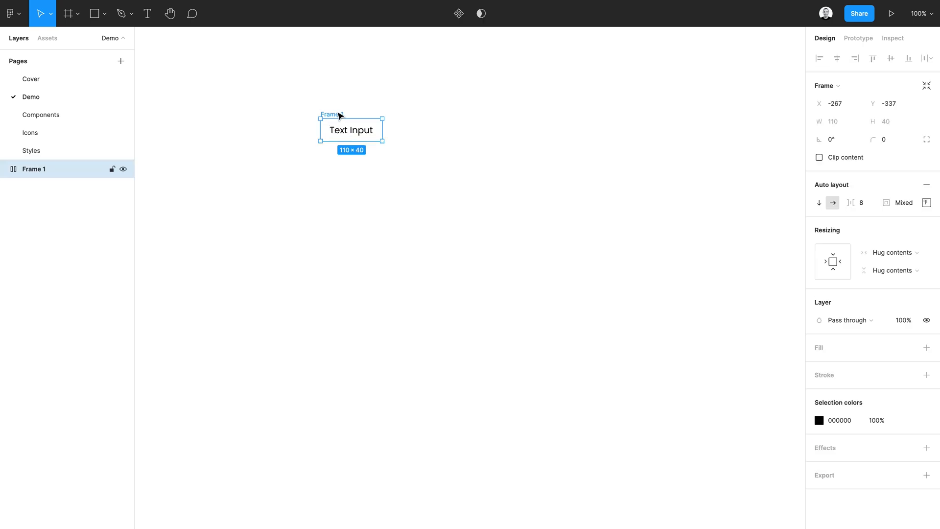
{"action": "key", "text": "ctrl+r"}
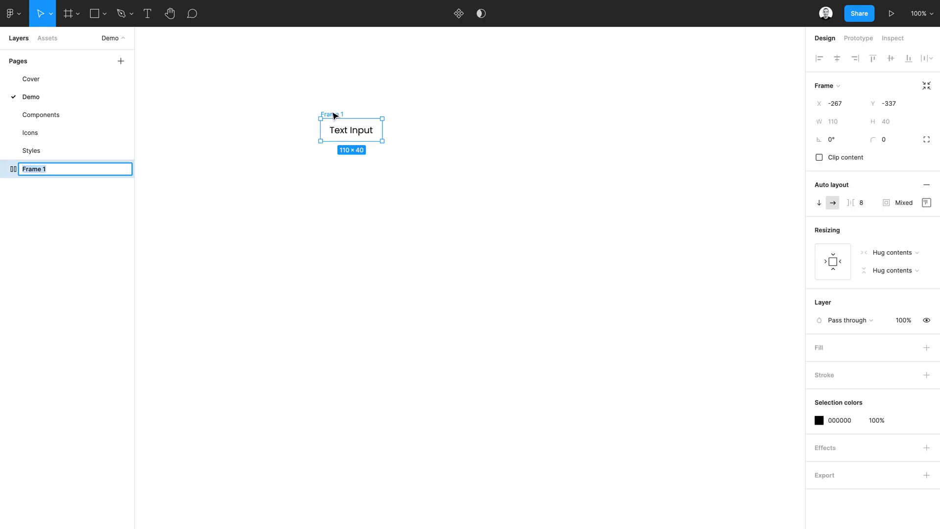
{"action": "type", "text": "Backgroun"}
{"action": "type", "text": "d"}
{"action": "key", "text": "Return"}
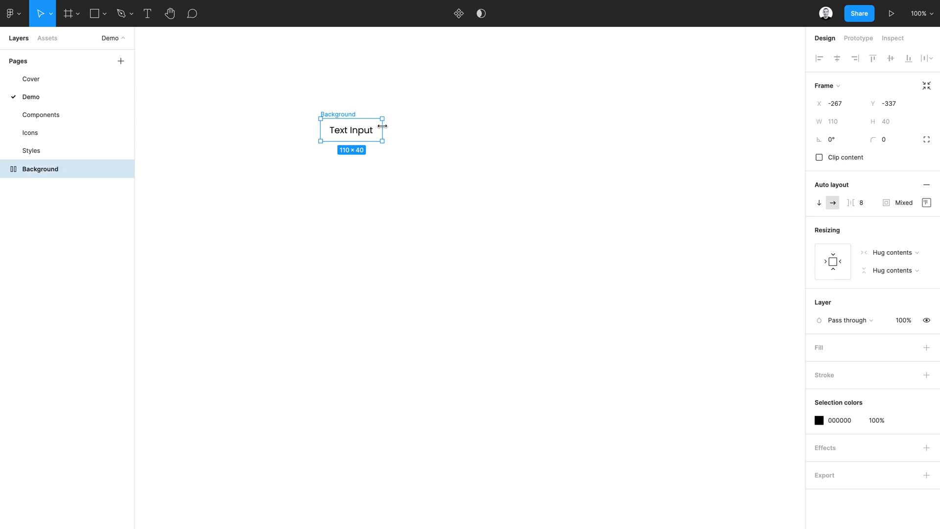
{"action": "left_click_drag", "start_coordinate": [382, 125], "coordinate": [500, 132]}
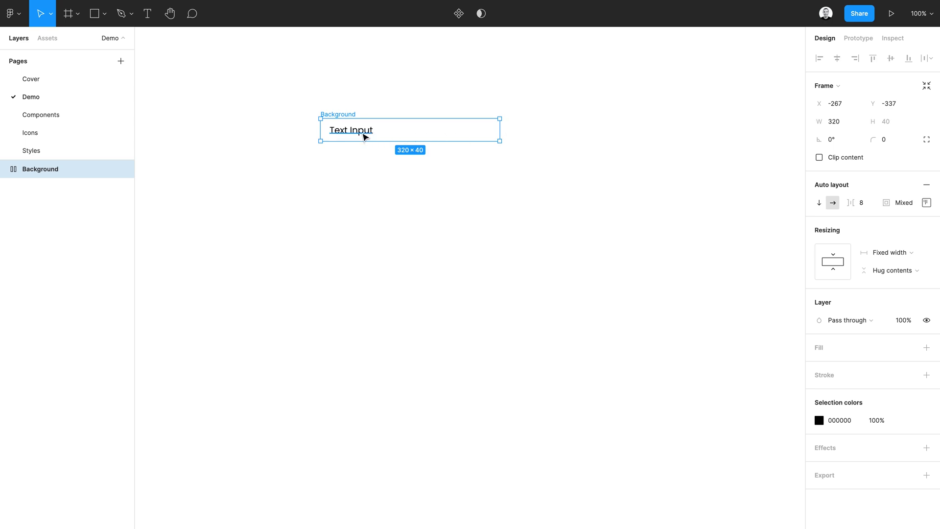
Set the Text Input layer's resizing to a fixed height and fill container width
{"action": "left_click", "coordinate": [363, 135]}
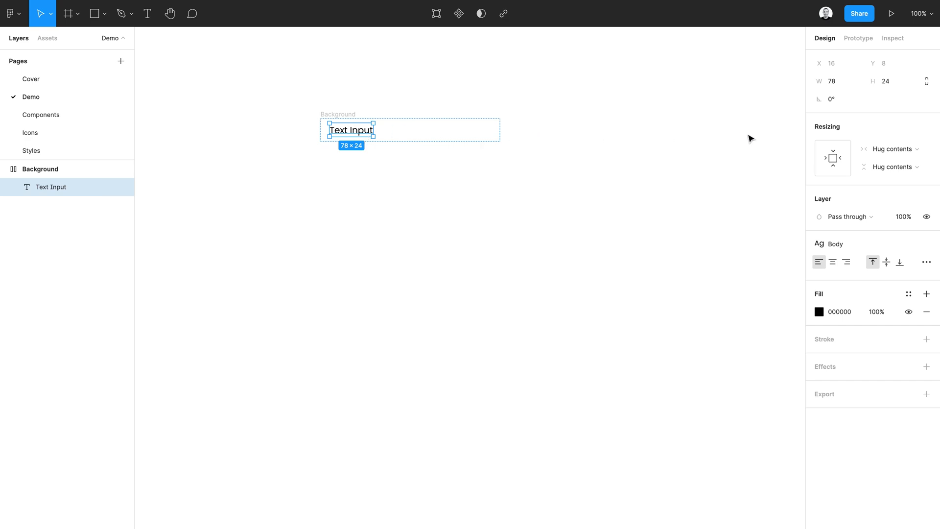
{"action": "left_click", "coordinate": [895, 168]}
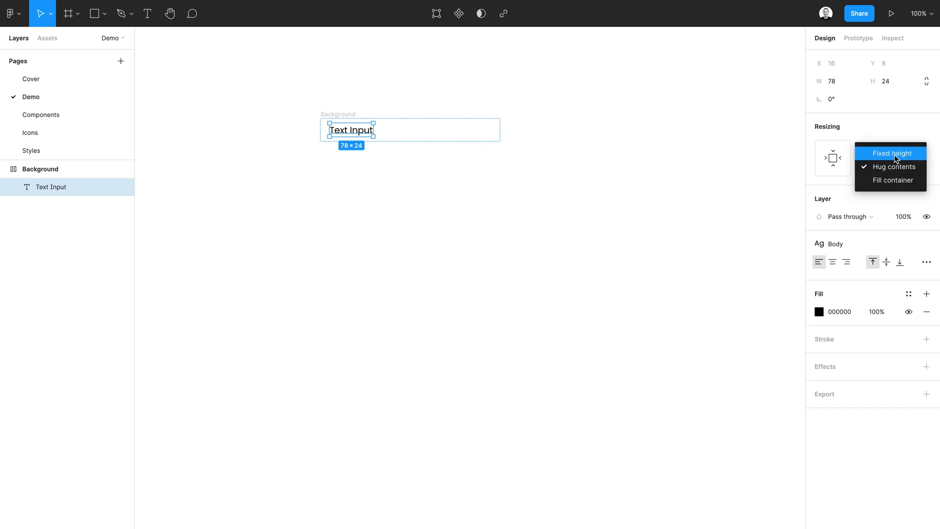
{"action": "left_click", "coordinate": [894, 153]}
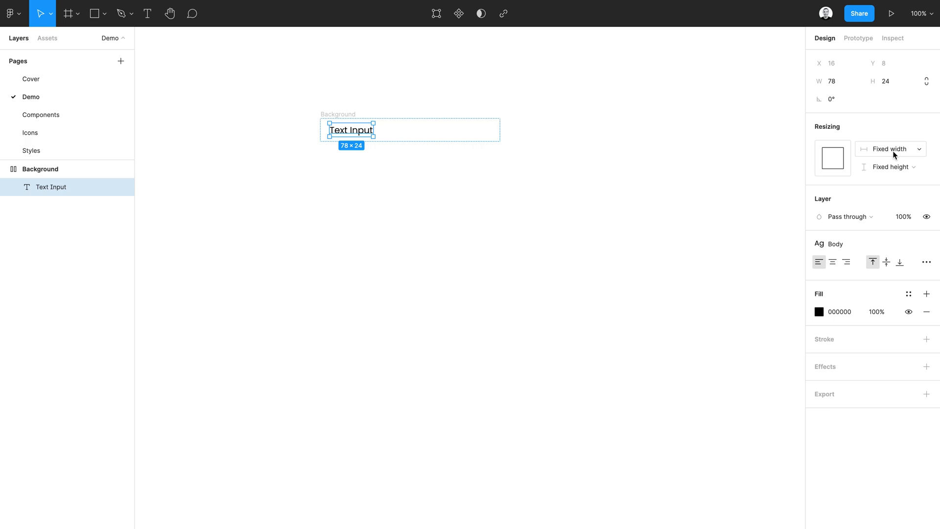
{"action": "left_click", "coordinate": [893, 155]}
{"action": "left_click", "coordinate": [891, 177]}
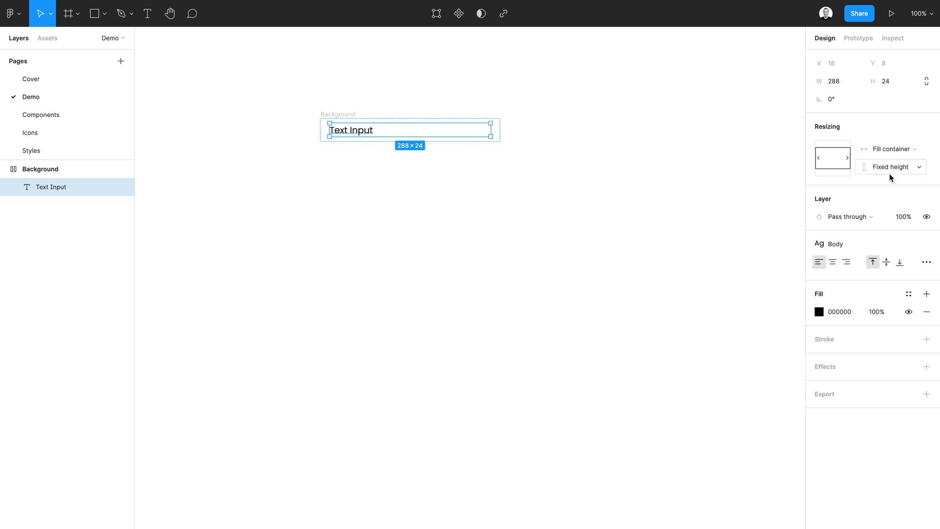
Append a long run of filler text to the Text Input layer to test overflow and undo the addition
{"action": "left_click", "coordinate": [392, 161]}
{"action": "key", "text": "t"}
{"action": "left_click", "coordinate": [380, 131]}
{"action": "type", "text": "dfklj flkdj fkldj fkljdfkljdlfkjdlkfjdlfj"}
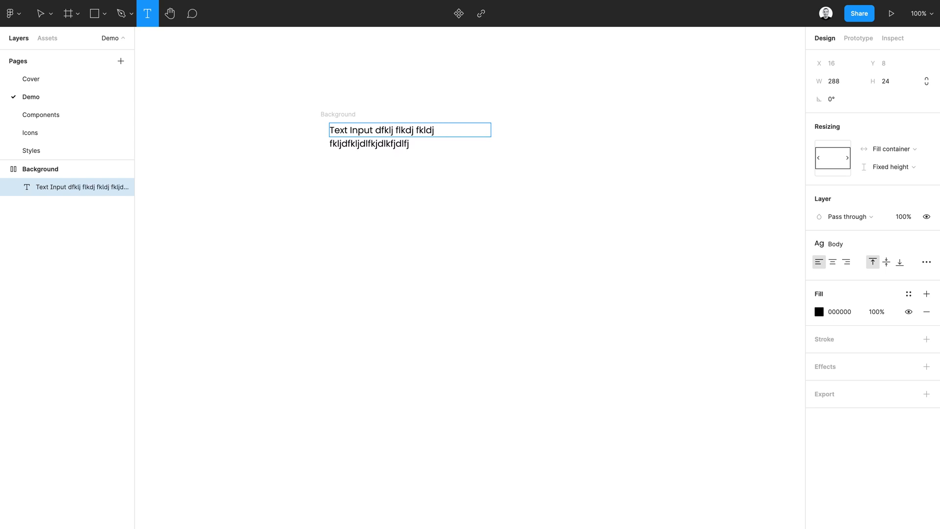
{"action": "key", "text": "Escape"}
{"action": "left_click", "coordinate": [465, 181]}
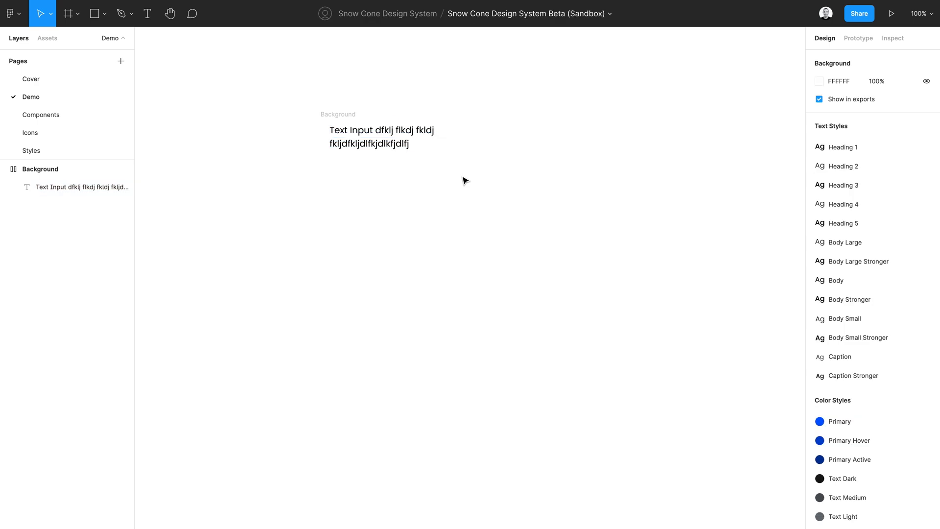
{"action": "key", "text": "ctrl+z"}
{"action": "key", "text": "ctrl+z"}
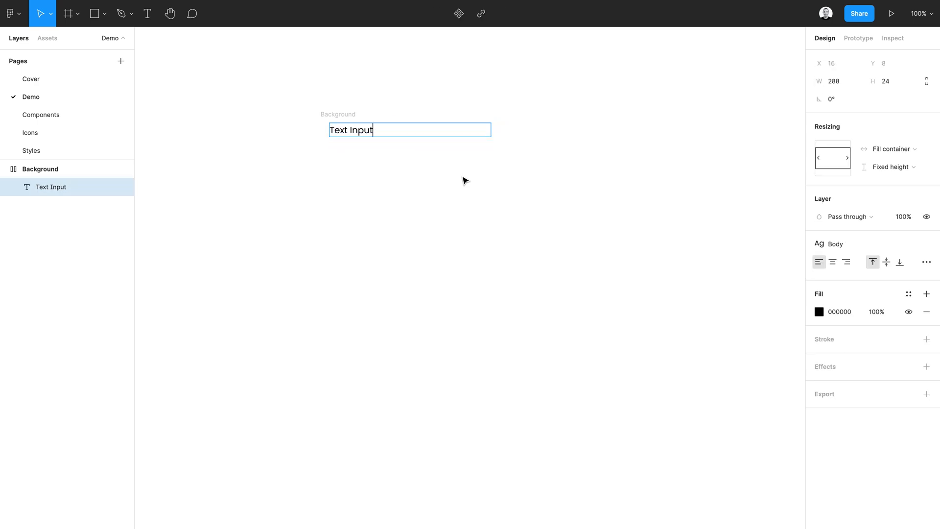
Apply the Gray 1 color style as the Background frame's fill
{"action": "left_click", "coordinate": [348, 118]}
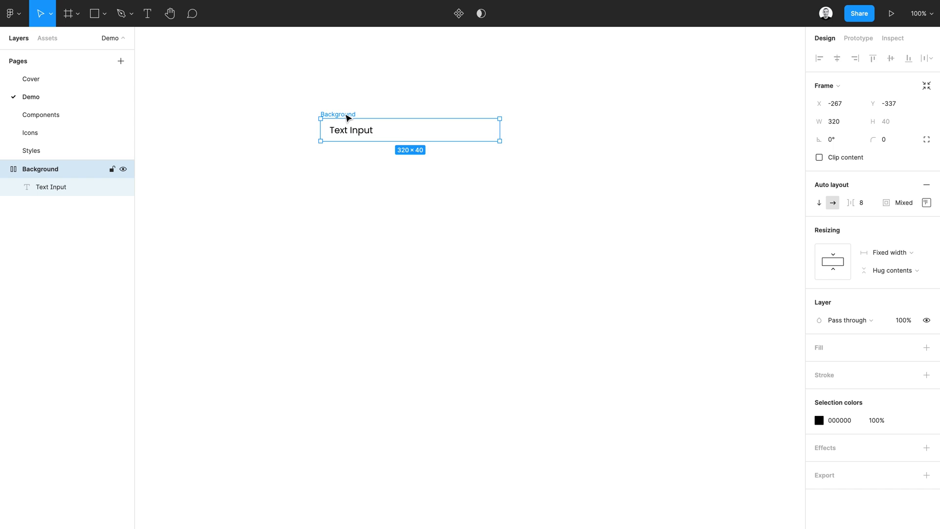
{"action": "left_click", "coordinate": [910, 349]}
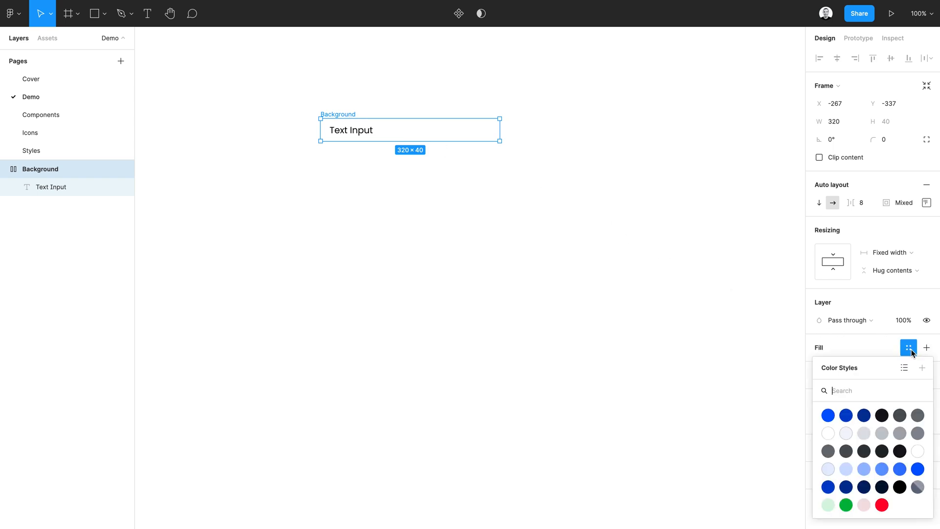
{"action": "left_click", "coordinate": [847, 434]}
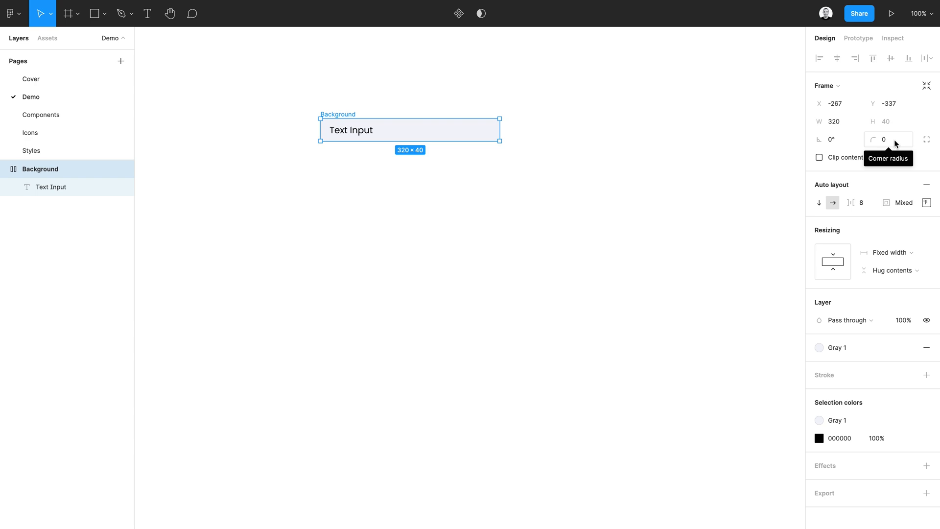
Set the Background frame's corner radius to 1000 and deselect it
{"action": "left_click", "coordinate": [895, 144]}
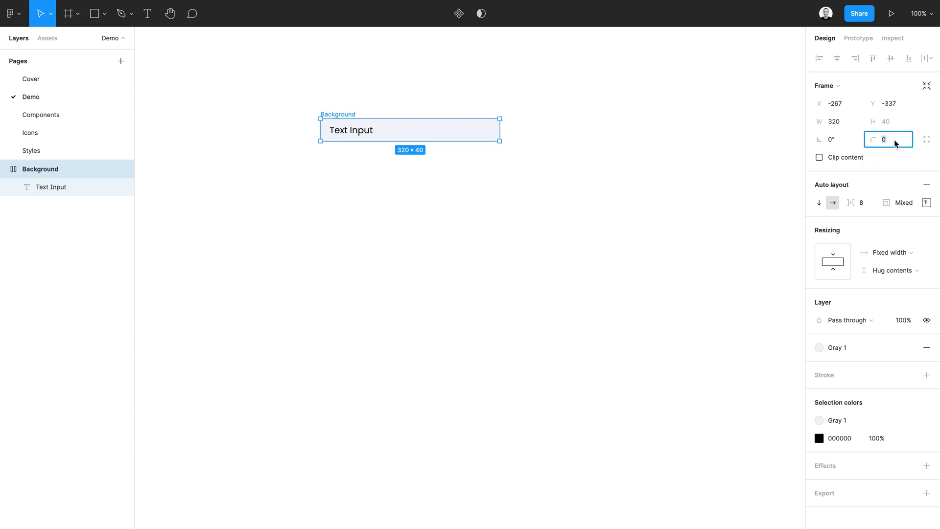
{"action": "type", "text": "1000"}
{"action": "key", "text": "Return"}
{"action": "left_click", "coordinate": [535, 180]}
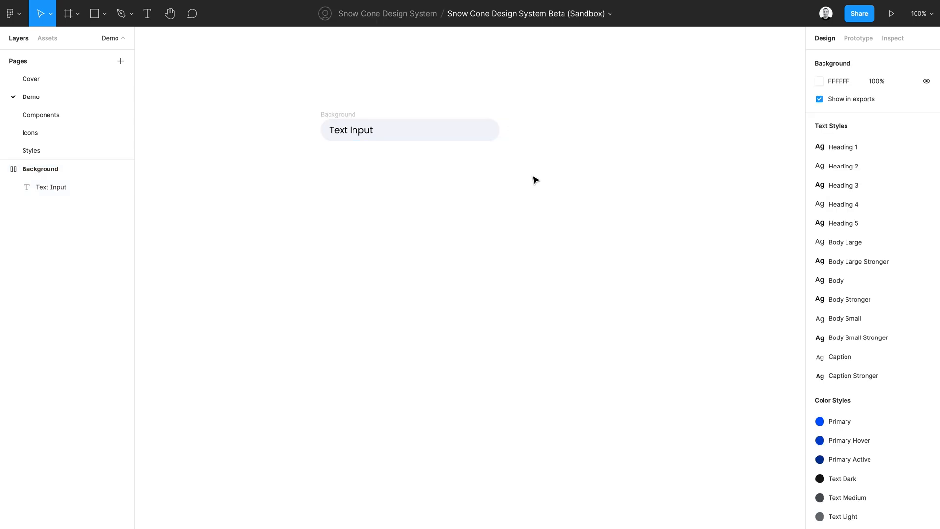
Narrow the Background frame to 84 and enable clip content on it
{"action": "left_click", "coordinate": [329, 115]}
{"action": "left_click_drag", "start_coordinate": [500, 131], "coordinate": [368, 141]}
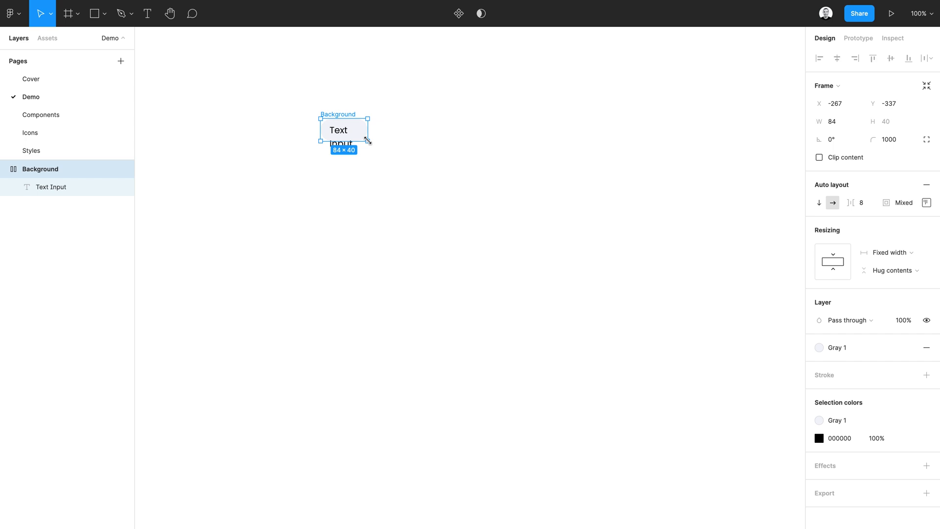
{"action": "left_click", "coordinate": [344, 166]}
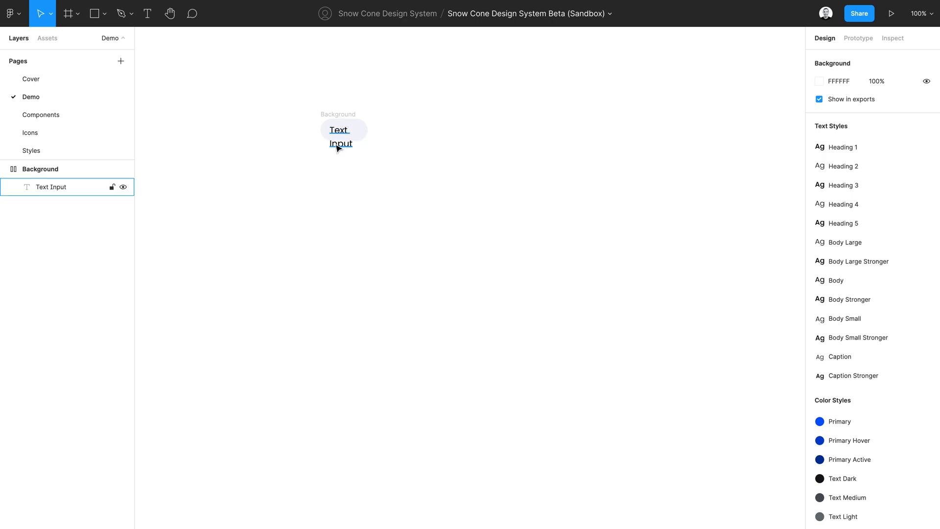
{"action": "left_click", "coordinate": [342, 118]}
{"action": "left_click", "coordinate": [819, 158]}
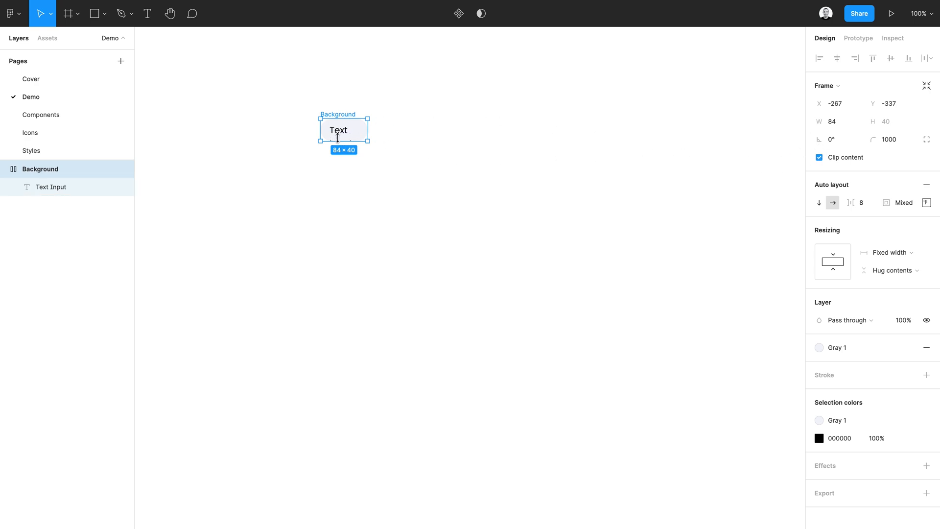
Undo the Background frame's content clipping and its narrowing, and deselect it
{"action": "key", "text": "ctrl+z"}
{"action": "left_click", "coordinate": [382, 160]}
{"action": "key", "text": "ctrl+z"}
{"action": "key", "text": "ctrl+z"}
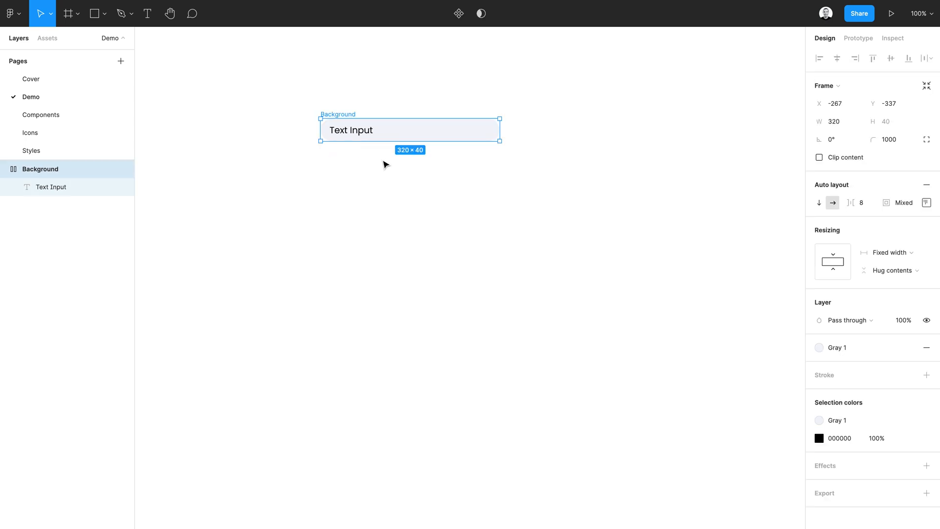
{"action": "left_click", "coordinate": [385, 164]}
Wrap the Text Input layer in its own auto layout frame and rename that frame to Hide Text Overflow
{"action": "left_click", "coordinate": [352, 134]}
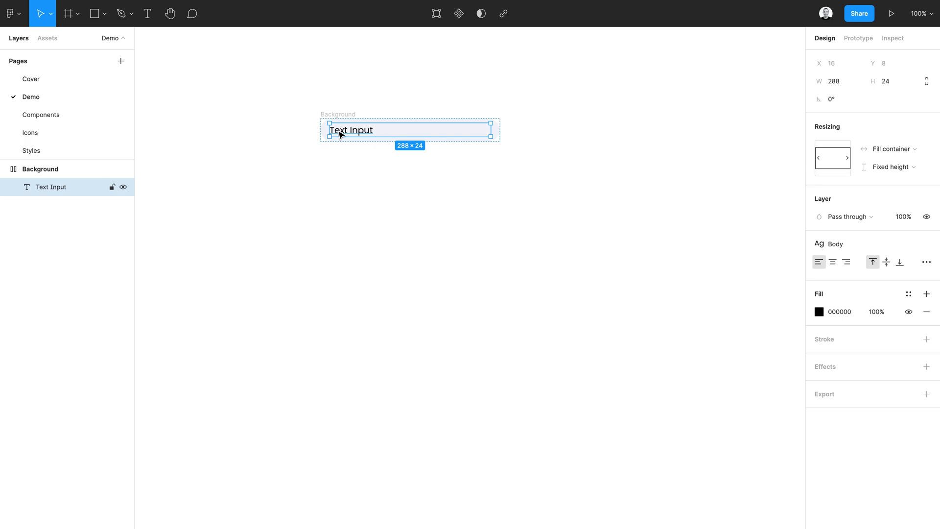
{"action": "key", "text": "shift+a"}
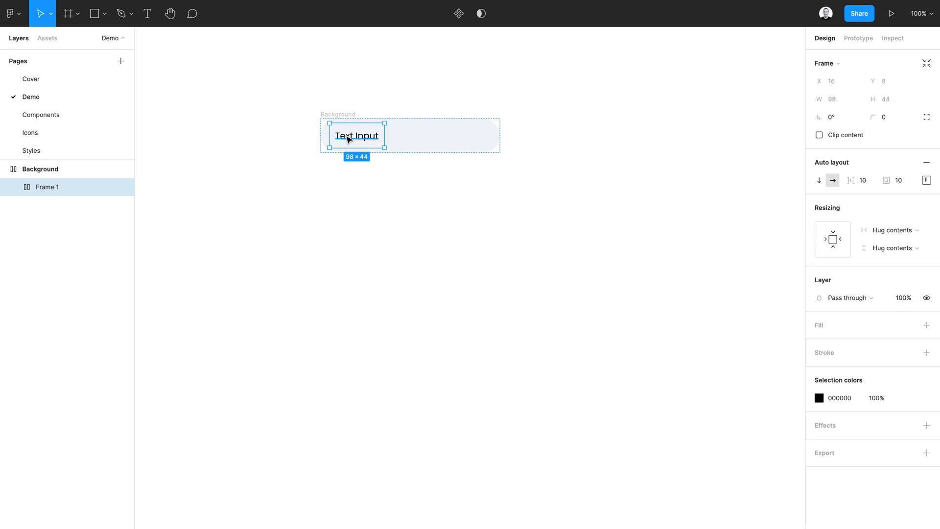
{"action": "key", "text": "ctrl+r"}
{"action": "type", "text": "T"}
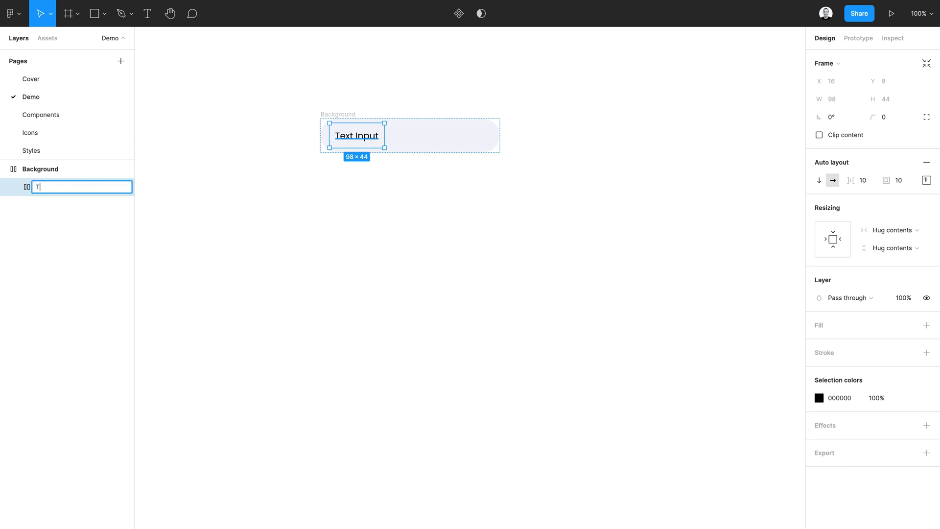
{"action": "type", "text": "ext Overf"}
{"action": "type", "text": "low"}
{"action": "type", "text": "Hid"}
{"action": "key", "text": "BackSpace"}
{"action": "key", "text": "BackSpace"}
{"action": "key", "text": "BackSpace"}
{"action": "key", "text": "Home"}
{"action": "type", "text": "Hide"}
{"action": "key", "text": "Return"}
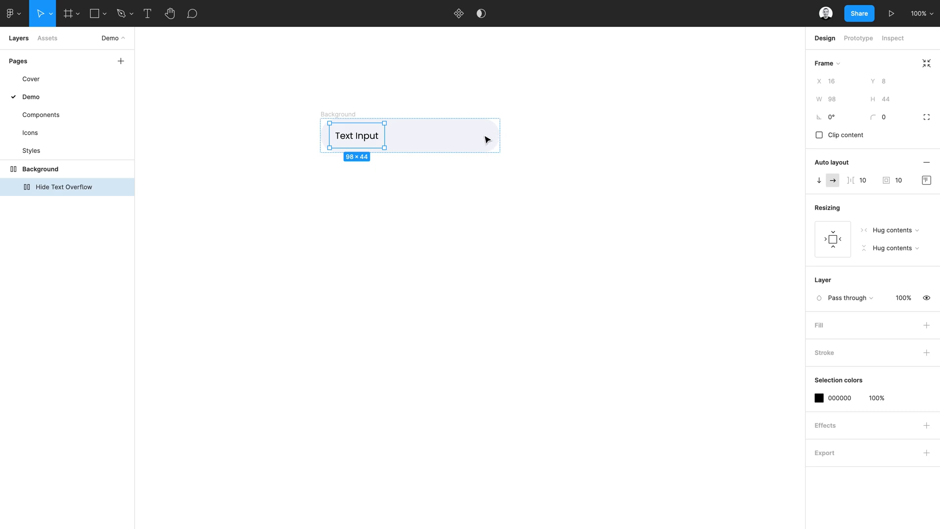
Set the Hide Text Overflow frame's width to fill container and its item spacing and padding to 0
{"action": "left_click", "coordinate": [869, 237]}
{"action": "left_click", "coordinate": [875, 245]}
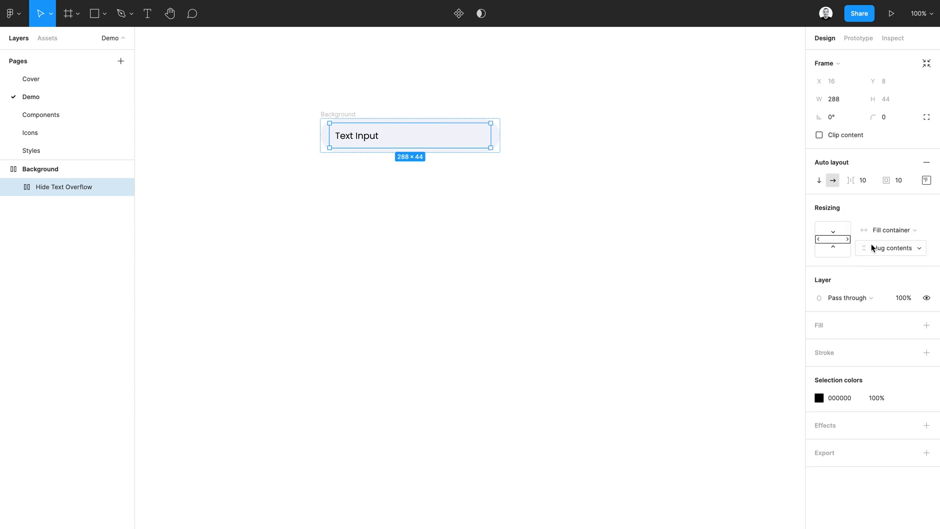
{"action": "left_click", "coordinate": [868, 185]}
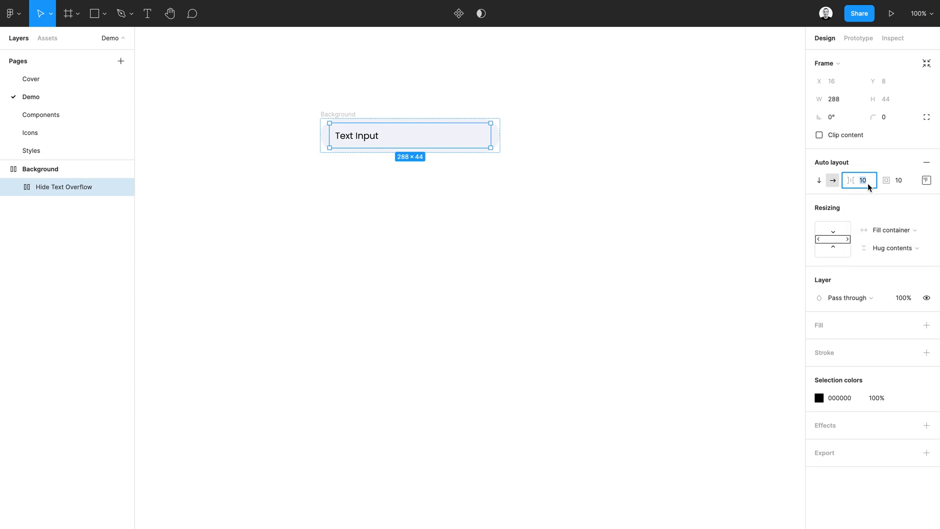
{"action": "key", "text": "Tab"}
{"action": "key", "text": "shift+Tab"}
{"action": "type", "text": "0"}
{"action": "key", "text": "Tab"}
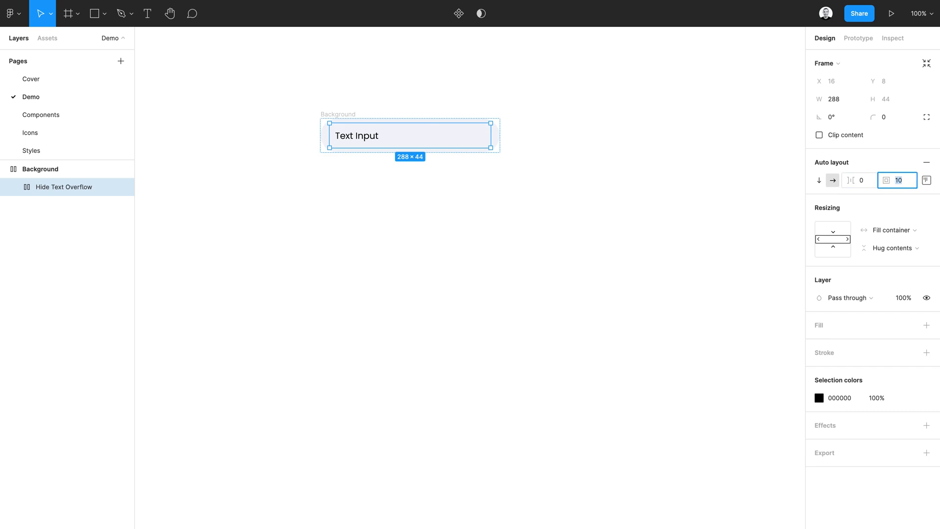
{"action": "type", "text": "0"}
{"action": "key", "text": "Tab"}
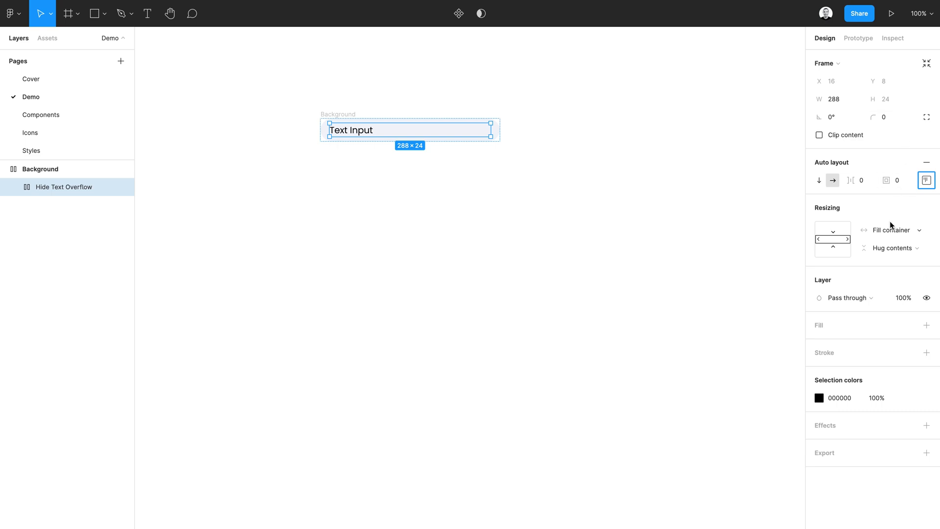
Give the Hide Text Overflow frame a fixed height and enable clip content on it
{"action": "left_click", "coordinate": [883, 251]}
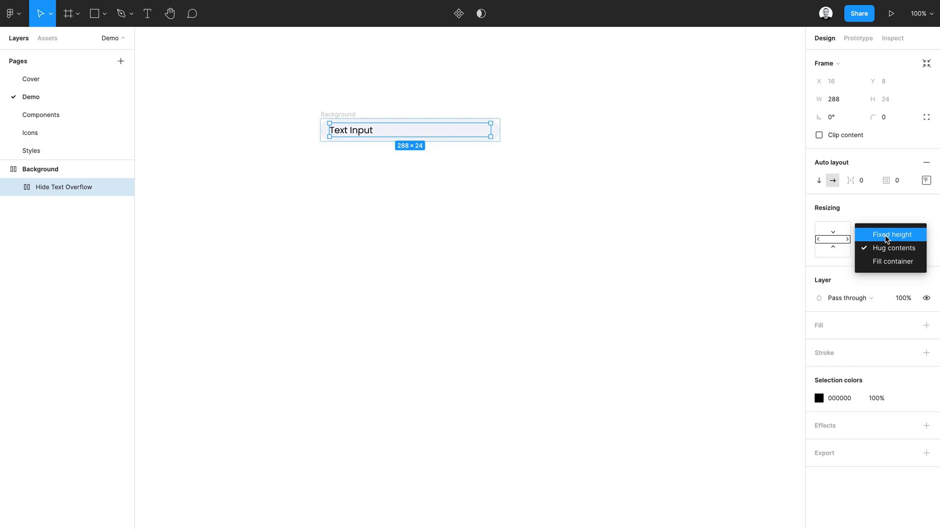
{"action": "left_click", "coordinate": [887, 235]}
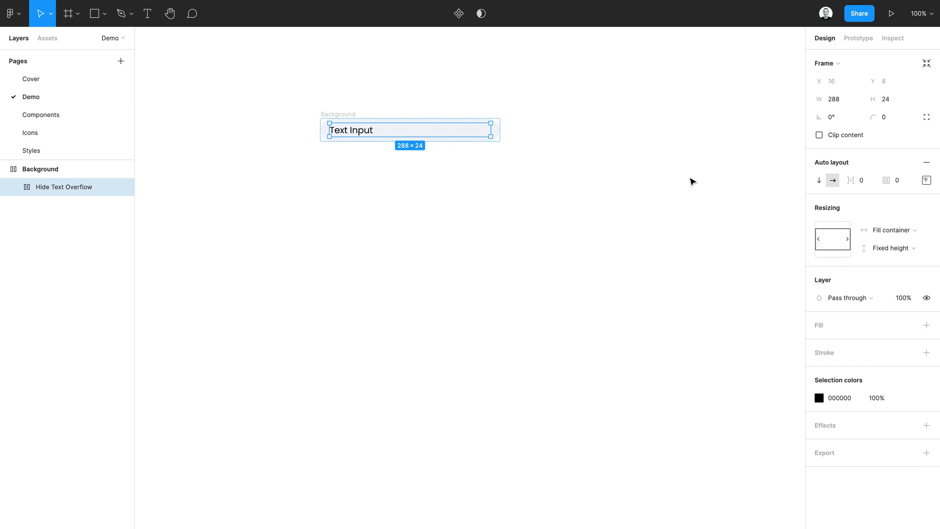
{"action": "left_click", "coordinate": [820, 136]}
Set the nested Text Input layer's width to fill container and deselect it
{"action": "key", "text": "Return"}
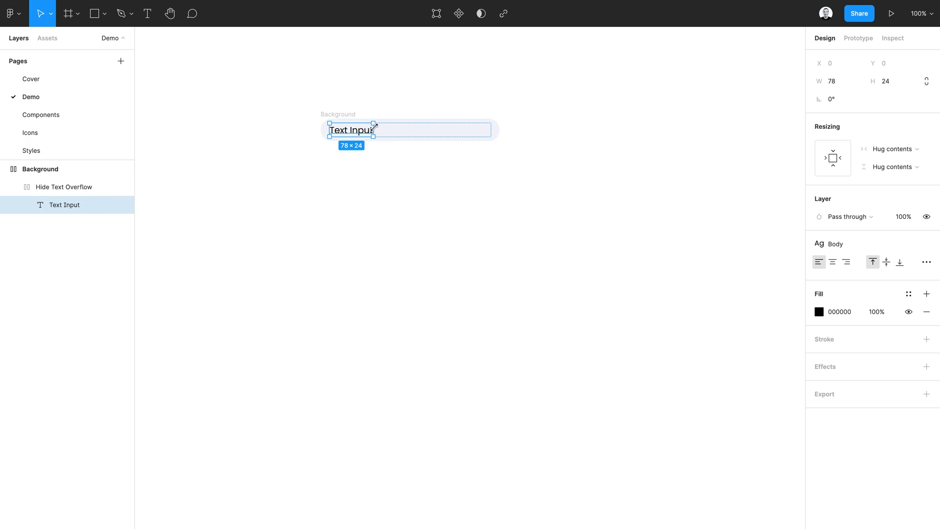
{"action": "left_click", "coordinate": [886, 148]}
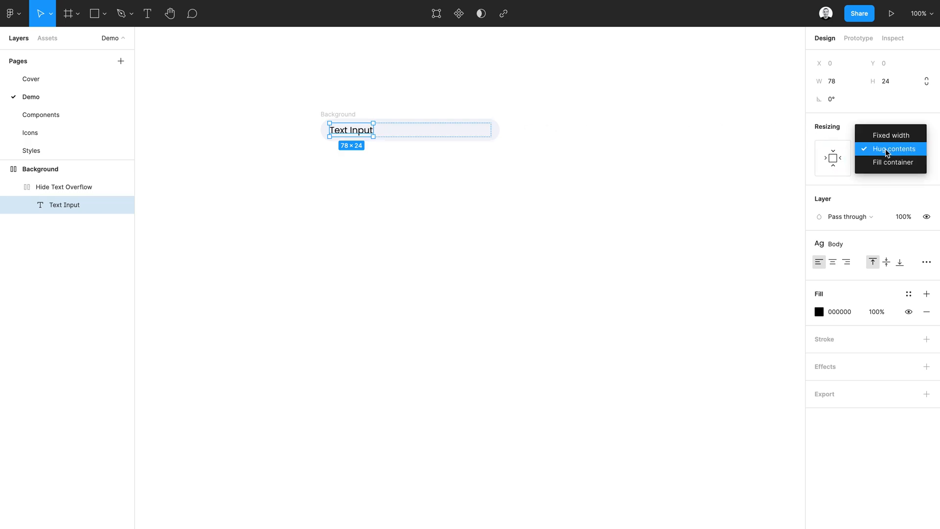
{"action": "left_click", "coordinate": [881, 164]}
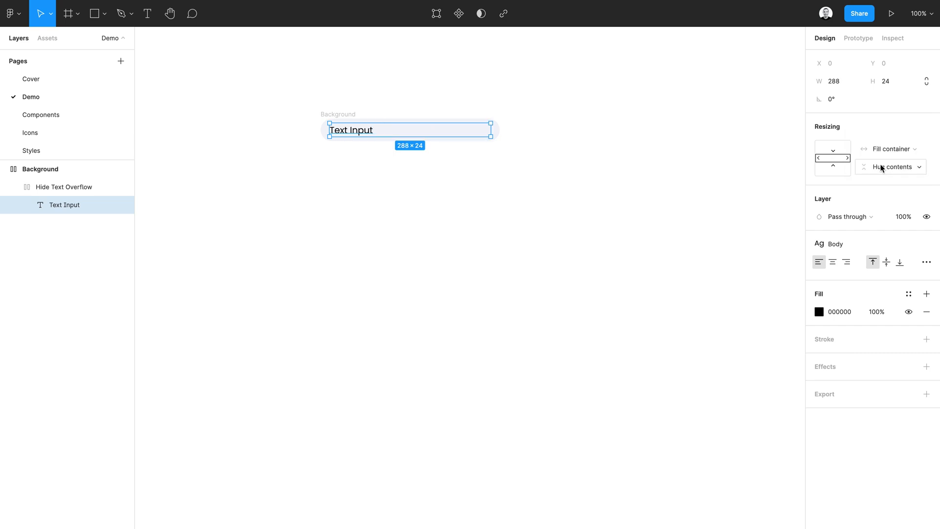
{"action": "left_click", "coordinate": [448, 191]}
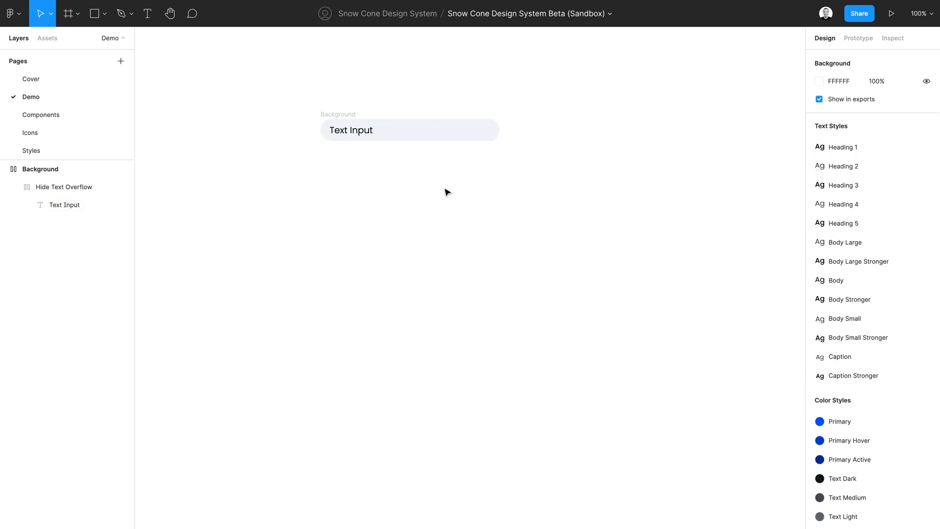
Extend the Text Input layer's text with "testing to see if it wraps" and enough extra text to reach a second line
{"action": "double_click", "coordinate": [379, 133]}
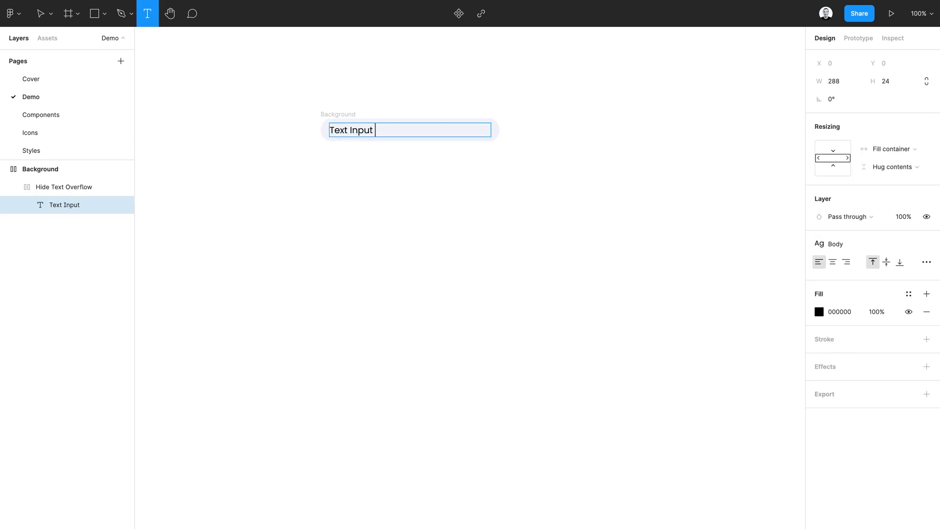
{"action": "type", "text": "testing to see if i"}
{"action": "type", "text": "raps"}
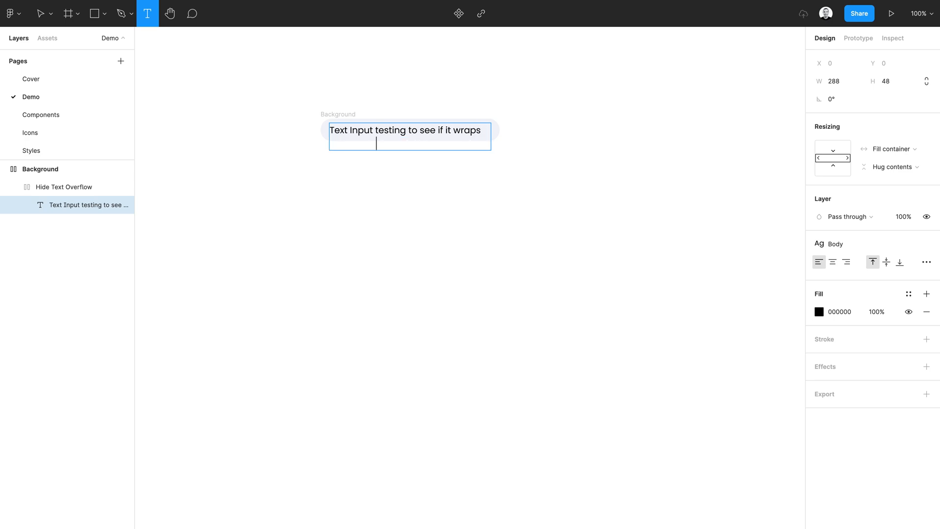
{"action": "key", "text": "Escape"}
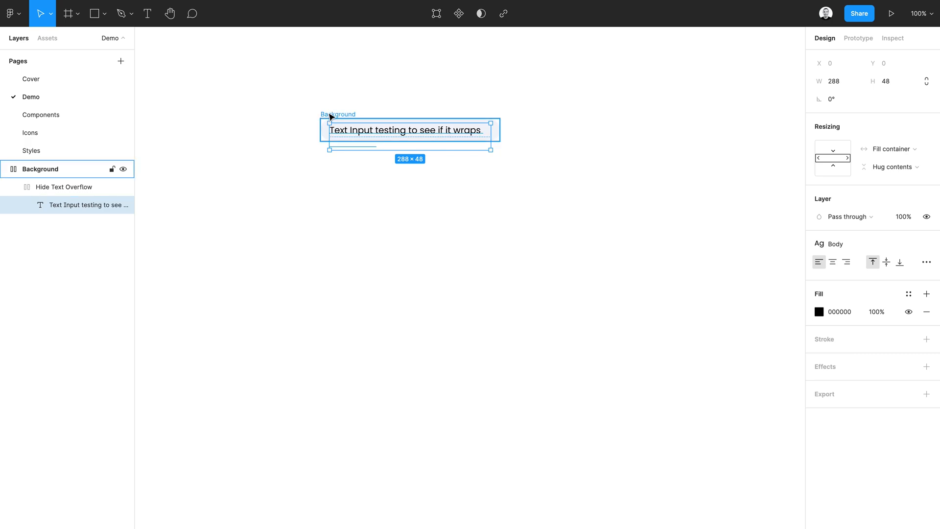
Test the Background frame's resizing with the overflowing text and select the nested text layer
{"action": "left_click", "coordinate": [331, 117]}
{"action": "mouse_move", "coordinate": [499, 130]}
{"action": "left_mouse_down"}
{"action": "mouse_move", "coordinate": [409, 139]}
{"action": "mouse_move", "coordinate": [516, 140]}
{"action": "mouse_move", "coordinate": [502, 142]}
{"action": "left_mouse_up"}
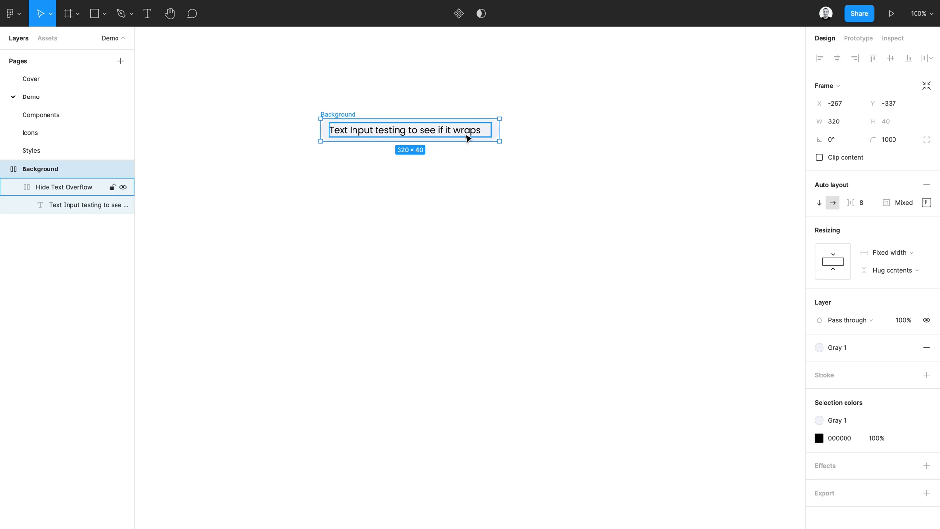
{"action": "left_click", "coordinate": [467, 133], "text": "super"}
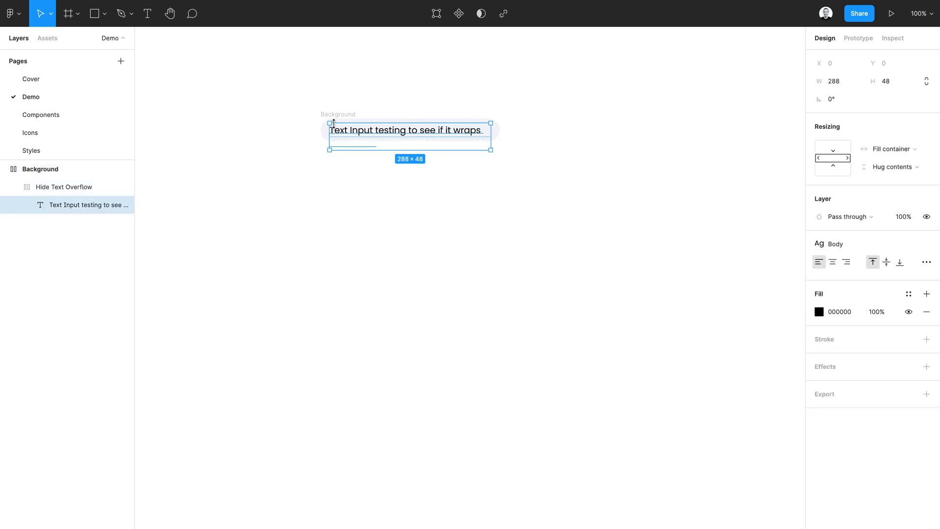
Remove the test wording from the nested text layer so that it reads only "Text Input"
{"action": "double_click", "coordinate": [373, 135]}
{"action": "left_click", "coordinate": [371, 131]}
{"action": "key", "text": "shift+Down"}
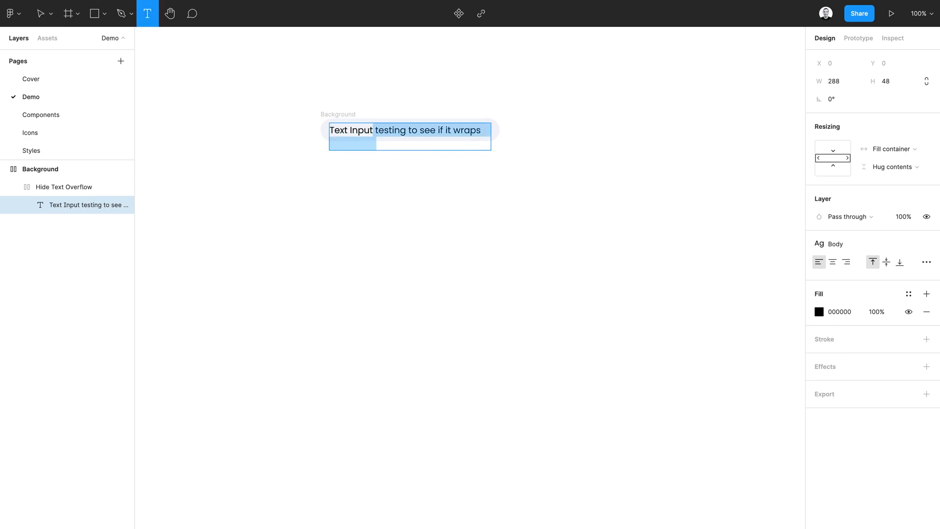
{"action": "type", "text": "\\"}
{"action": "key", "text": "BackSpace"}
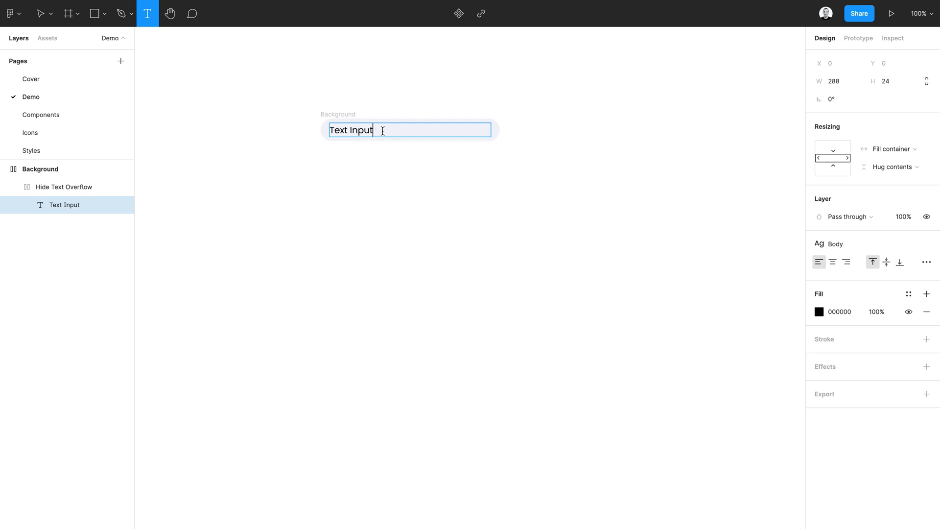
{"action": "key", "text": "Escape"}
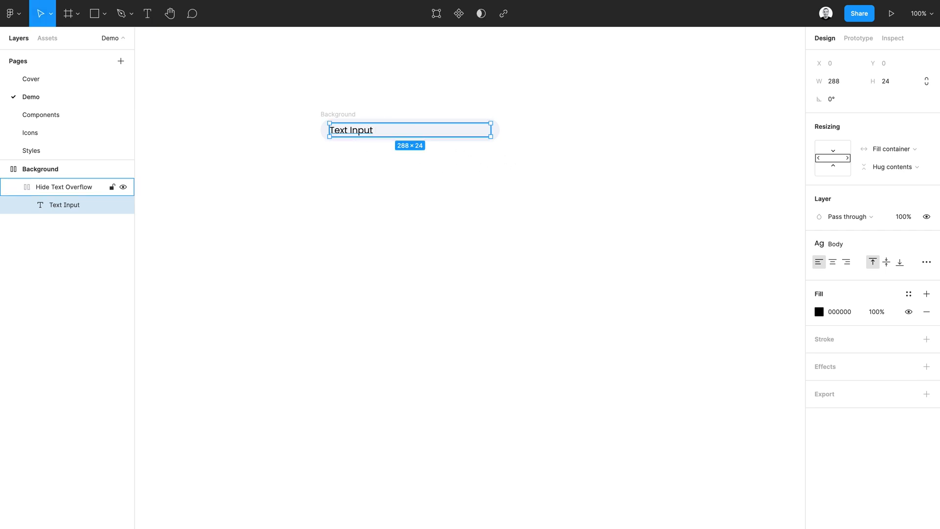
Give the Text Input layer a fixed height, apply the Text Dark color style to it and deselect it
{"action": "left_click", "coordinate": [887, 167]}
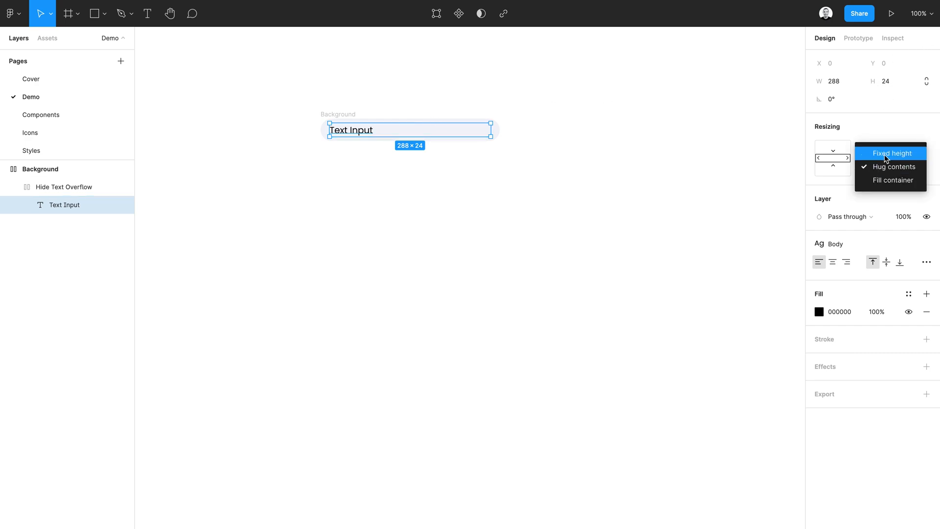
{"action": "left_click", "coordinate": [887, 154]}
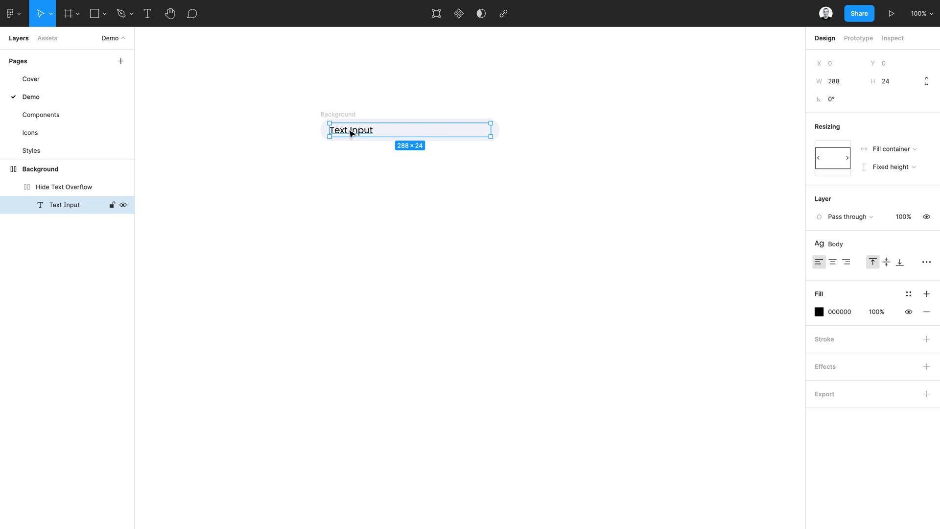
{"action": "left_click", "coordinate": [909, 294]}
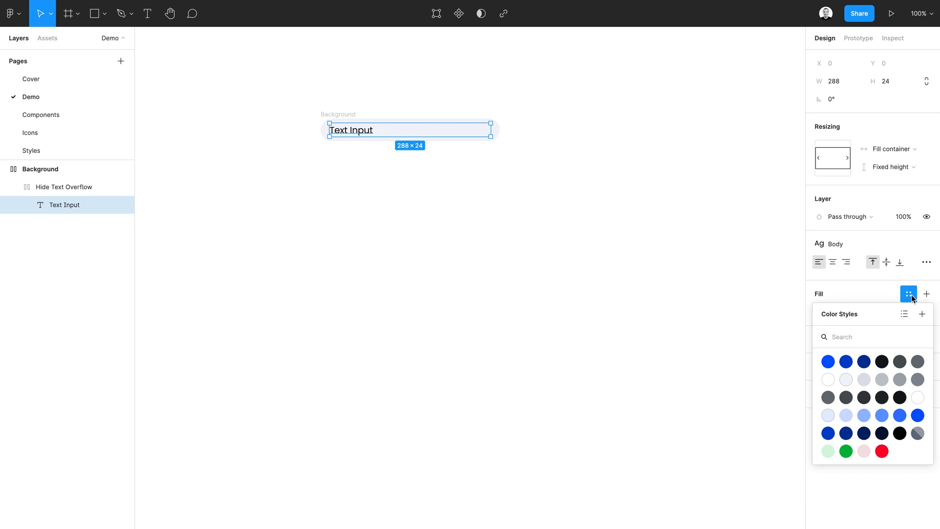
{"action": "left_click", "coordinate": [882, 362]}
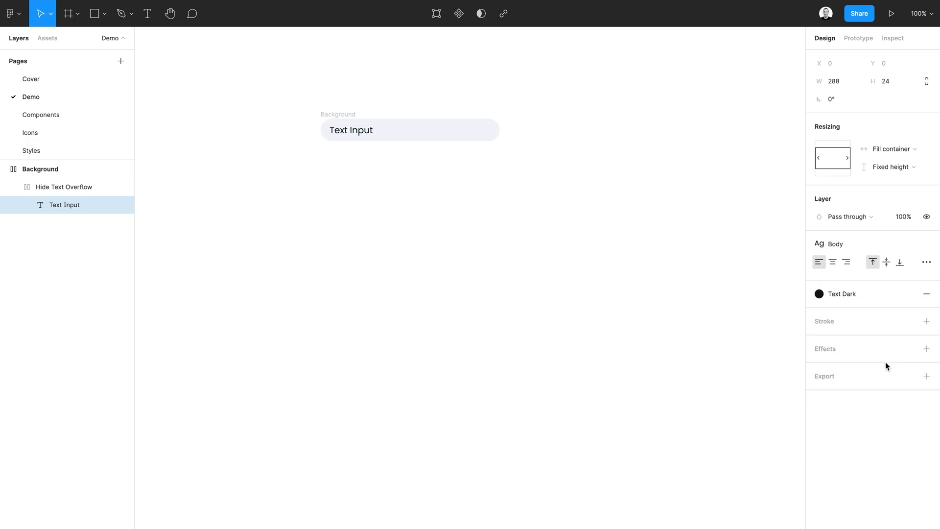
{"action": "left_click", "coordinate": [359, 97]}
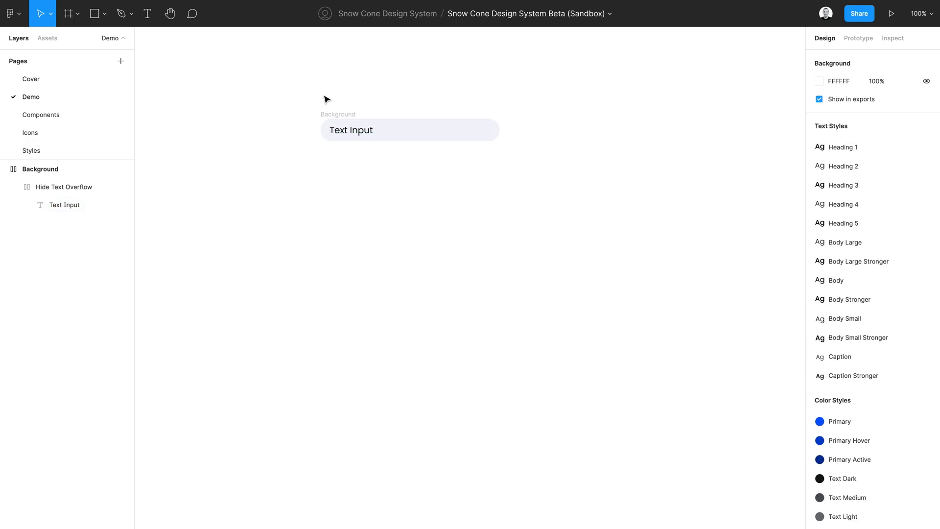
Add a "Label" text above the Background frame and apply the Body Small Stronger text style
{"action": "key", "text": "t"}
{"action": "left_click", "coordinate": [325, 93]}
{"action": "type", "text": "Label"}
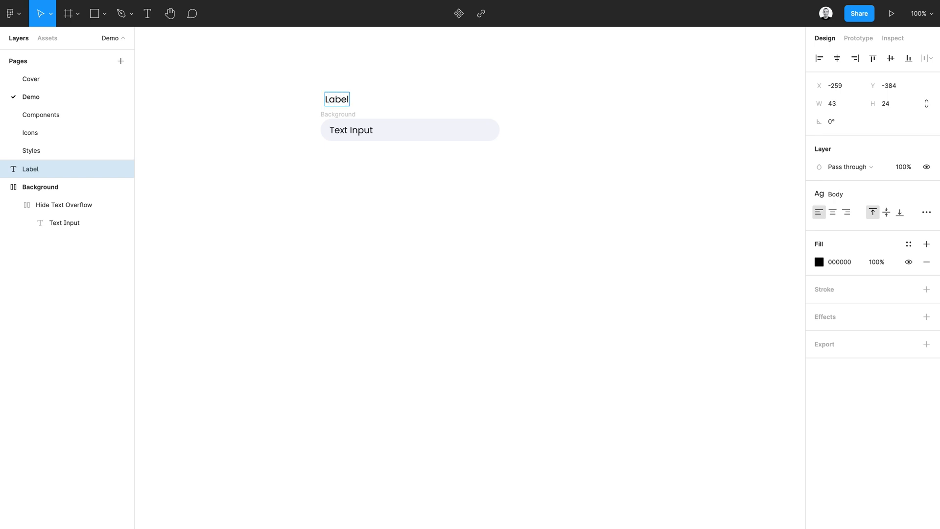
{"action": "key", "text": "Escape"}
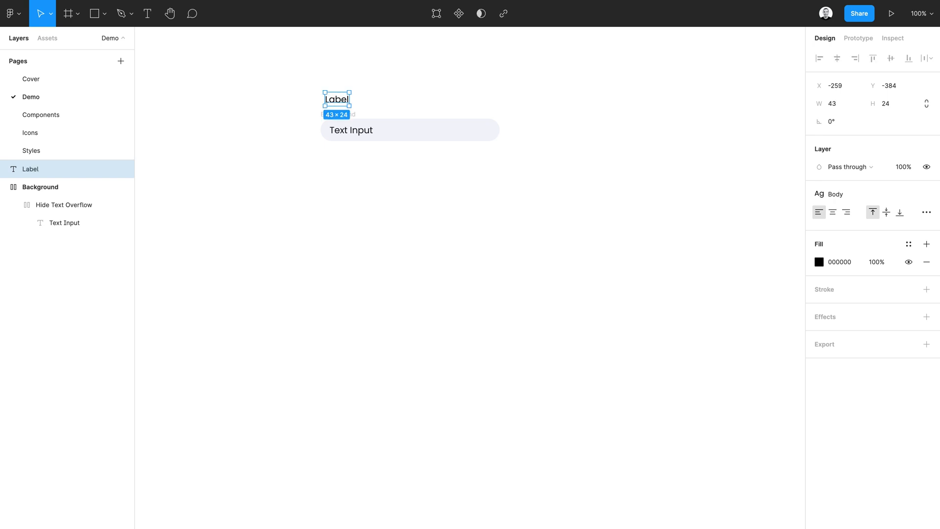
{"action": "left_click", "coordinate": [858, 200]}
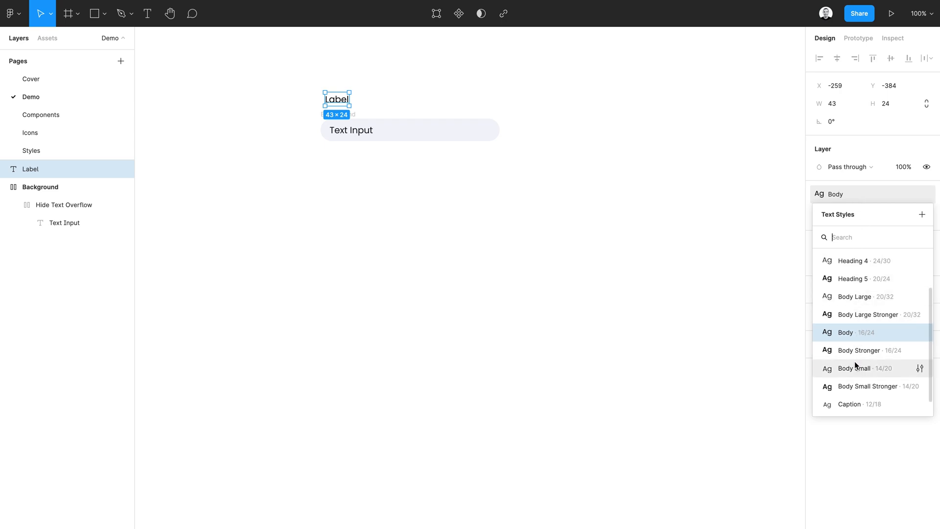
{"action": "left_click", "coordinate": [853, 387]}
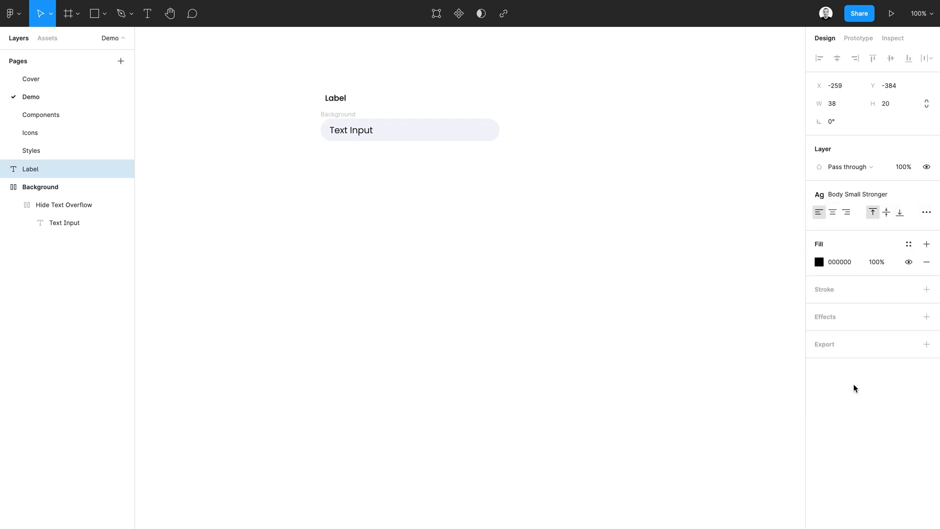
Search the assets for "tooltip" and place a Tooltip Trigger instance above the Background frame
{"action": "left_click", "coordinate": [46, 39]}
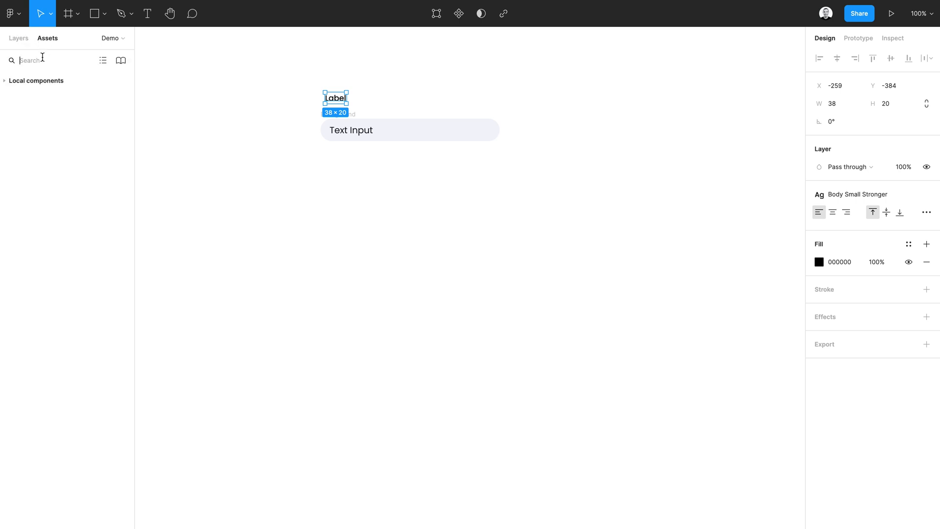
{"action": "type", "text": "tooltip"}
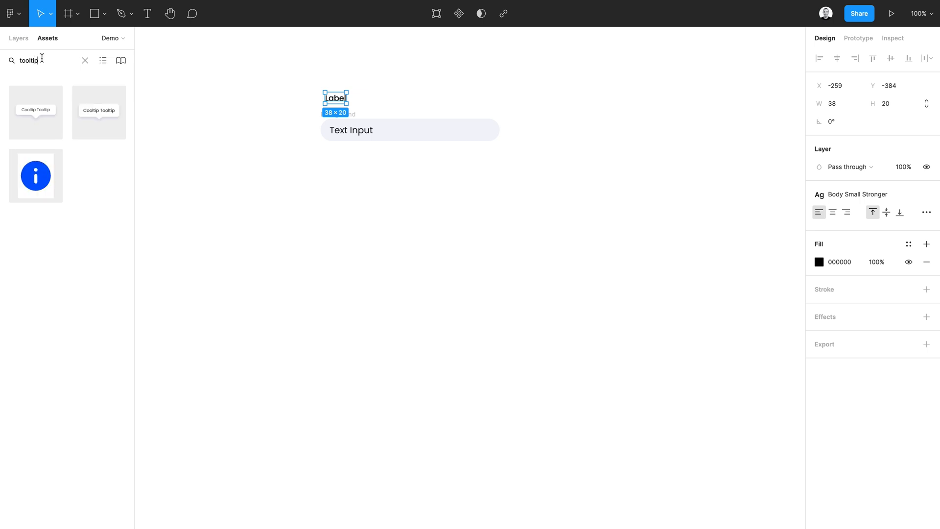
{"action": "left_click_drag", "start_coordinate": [36, 183], "coordinate": [394, 91]}
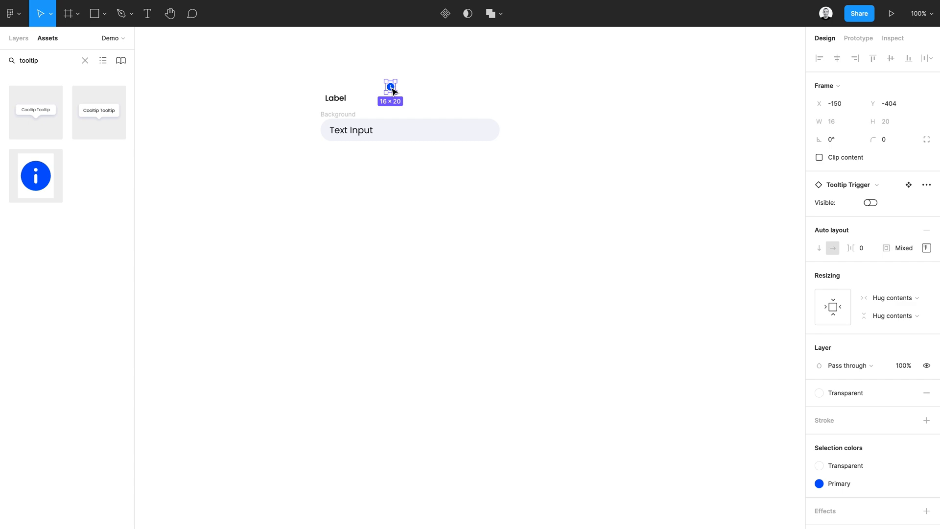
Apply the Text Dark color style to the Label text
{"action": "left_click", "coordinate": [343, 100]}
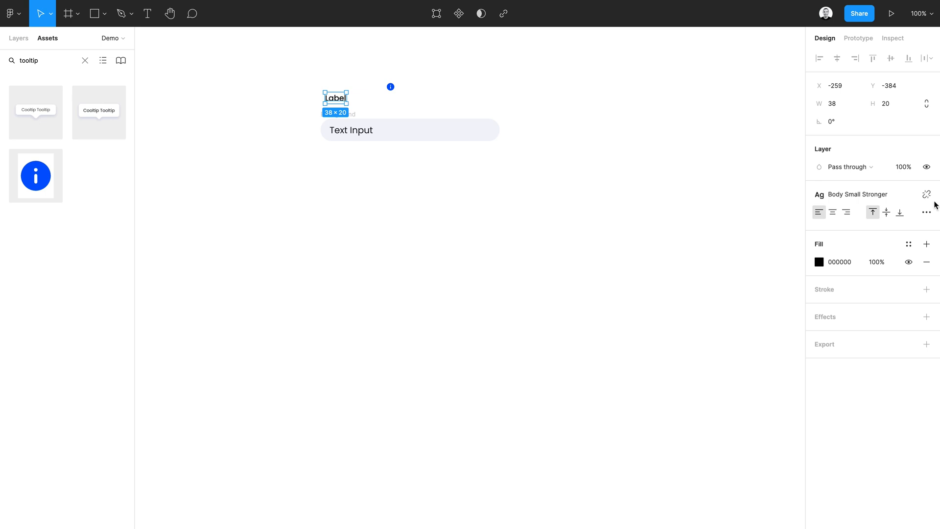
{"action": "left_click", "coordinate": [909, 244]}
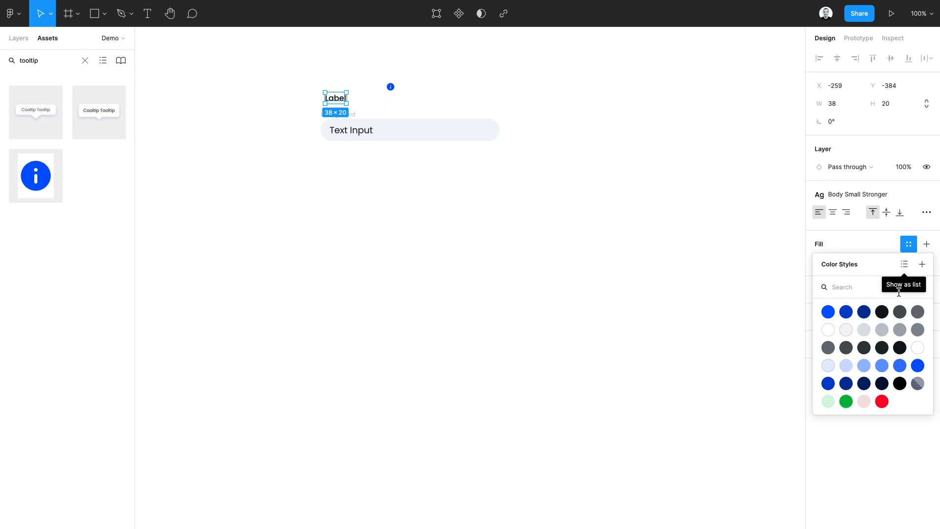
{"action": "left_click", "coordinate": [882, 312]}
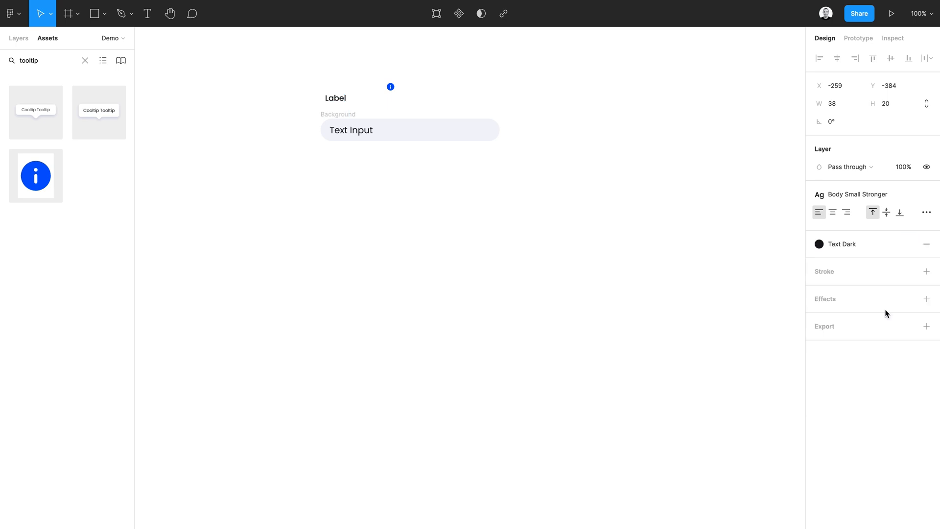
Move the Tooltip Trigger beside the Label text and wrap both in a horizontal auto layout with spacing 4
{"action": "left_click_drag", "start_coordinate": [390, 91], "coordinate": [355, 98]}
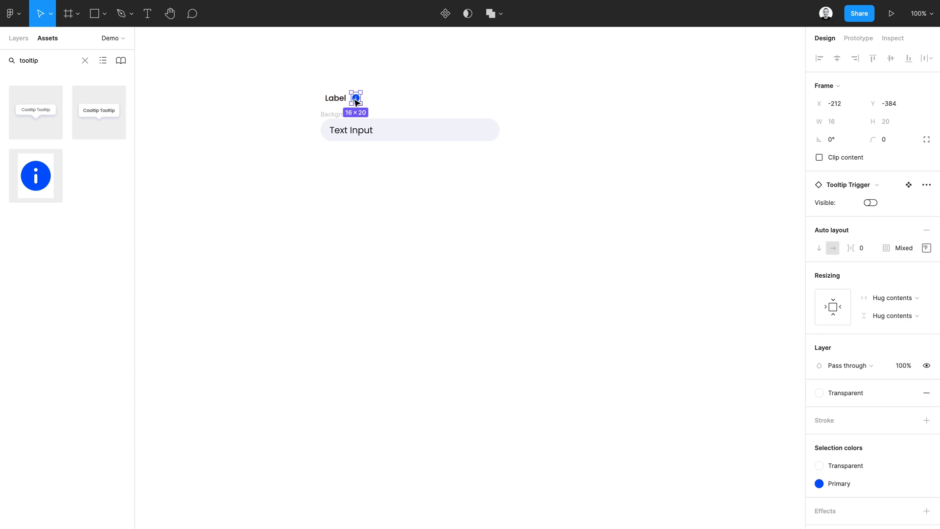
{"action": "left_click", "coordinate": [338, 103], "text": "shift"}
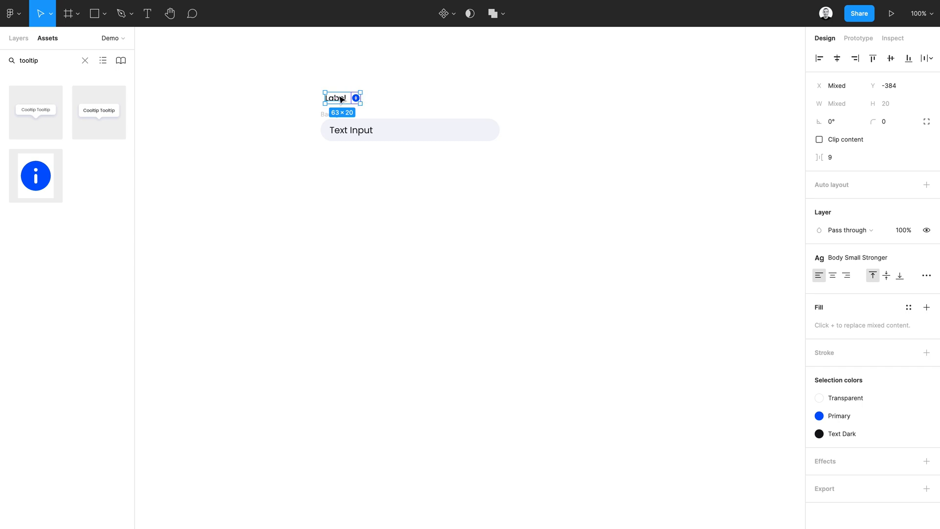
{"action": "key", "text": "shift+a"}
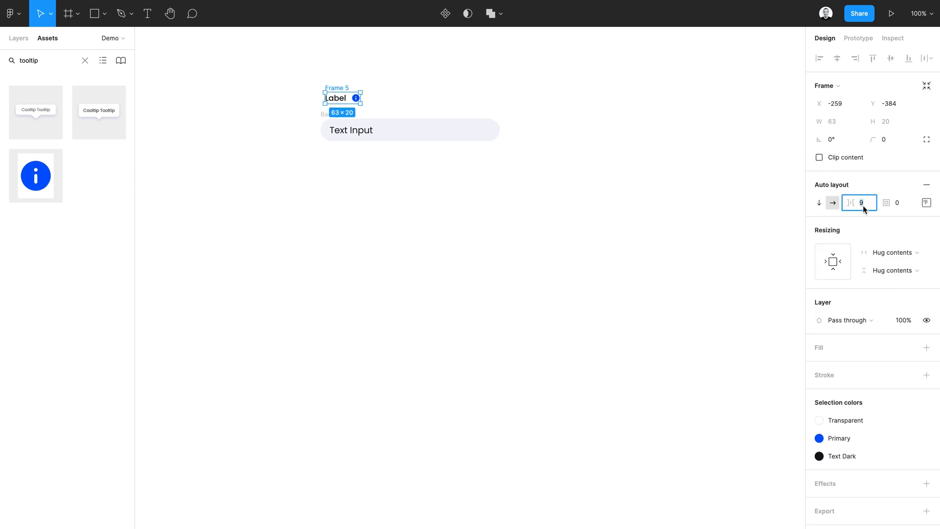
{"action": "type", "text": "4"}
{"action": "key", "text": "Tab"}
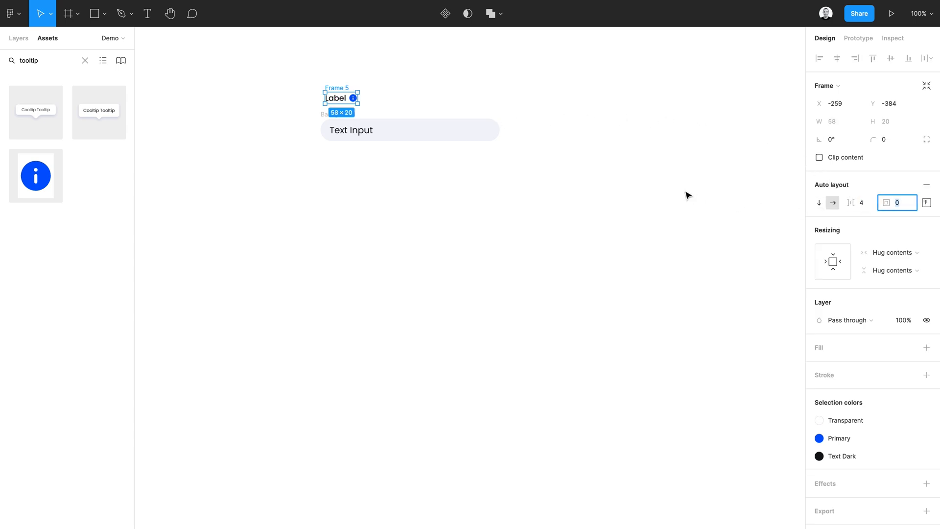
{"action": "left_click", "coordinate": [923, 209]}
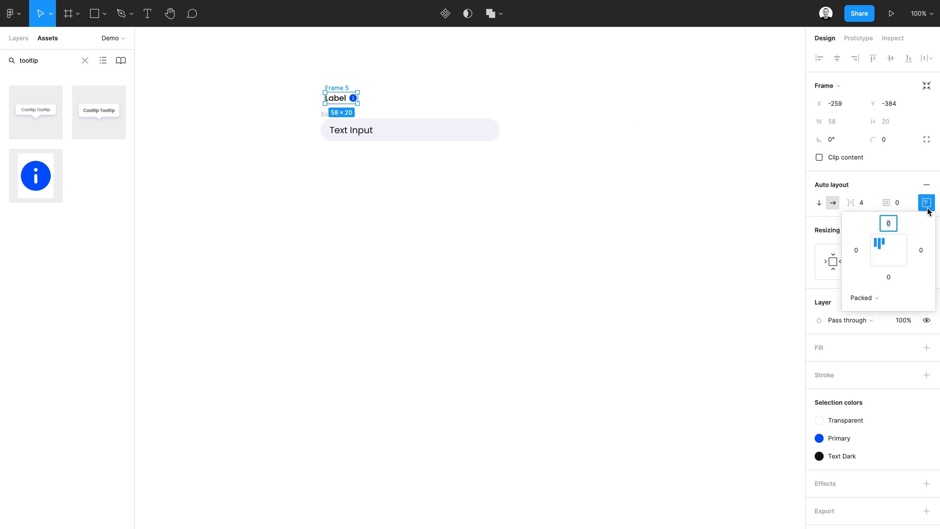
{"action": "left_click", "coordinate": [396, 93]}
Test a line break in the Label text and remove it again
{"action": "key", "text": "t"}
{"action": "left_click", "coordinate": [334, 99]}
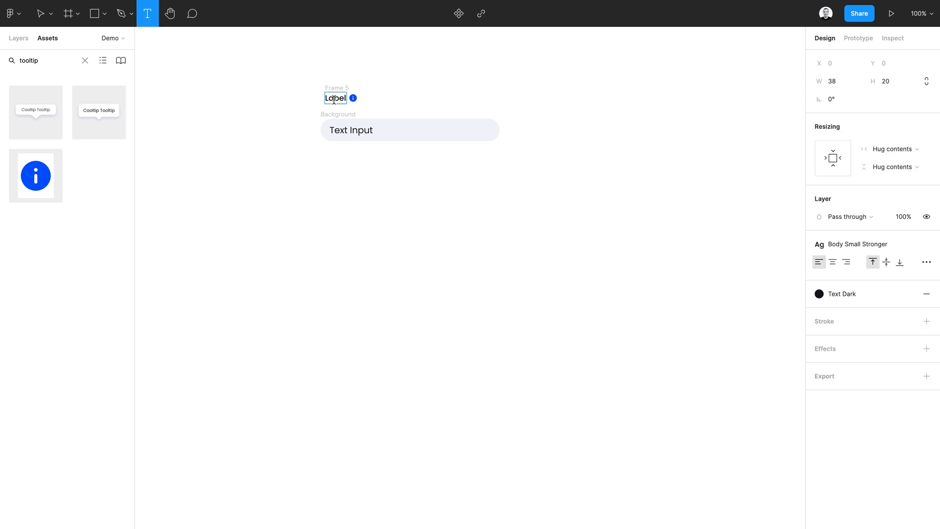
{"action": "key", "text": "Return"}
{"action": "key", "text": "BackSpace"}
{"action": "key", "text": "Escape"}
Rename the frame holding the label and tooltip icon as "Label and Tooltip Trigger"
{"action": "left_click", "coordinate": [338, 88]}
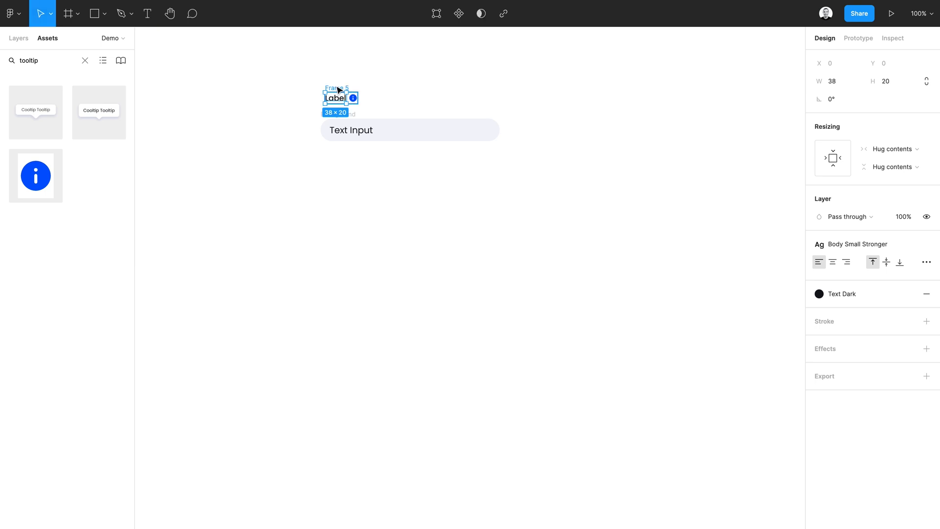
{"action": "left_click", "coordinate": [85, 60]}
{"action": "left_click", "coordinate": [18, 39]}
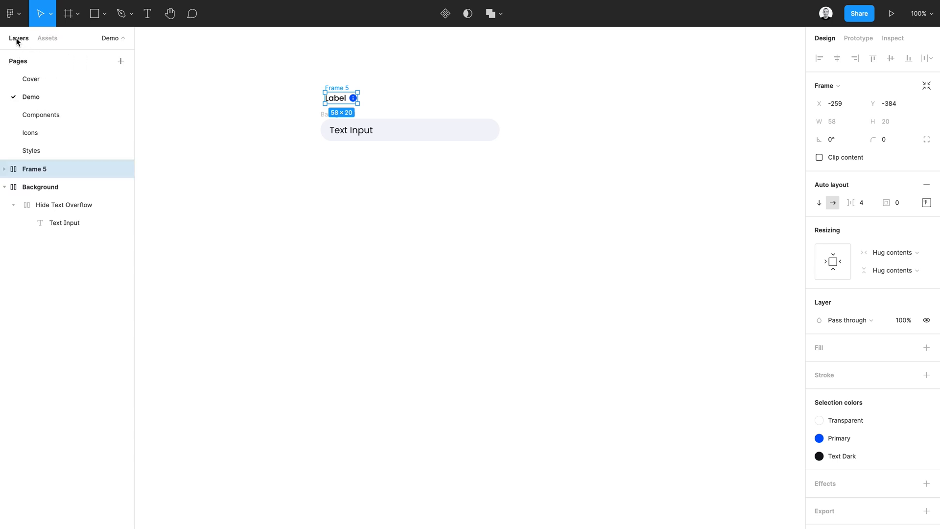
{"action": "key", "text": "ctrl+r"}
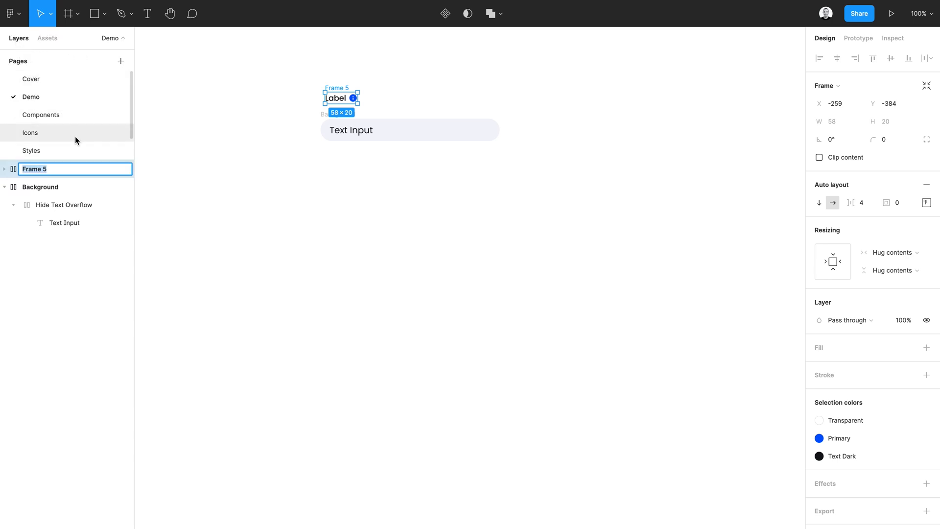
{"action": "type", "text": "Label and Tooltip Trigger"}
{"action": "key", "text": "Return"}
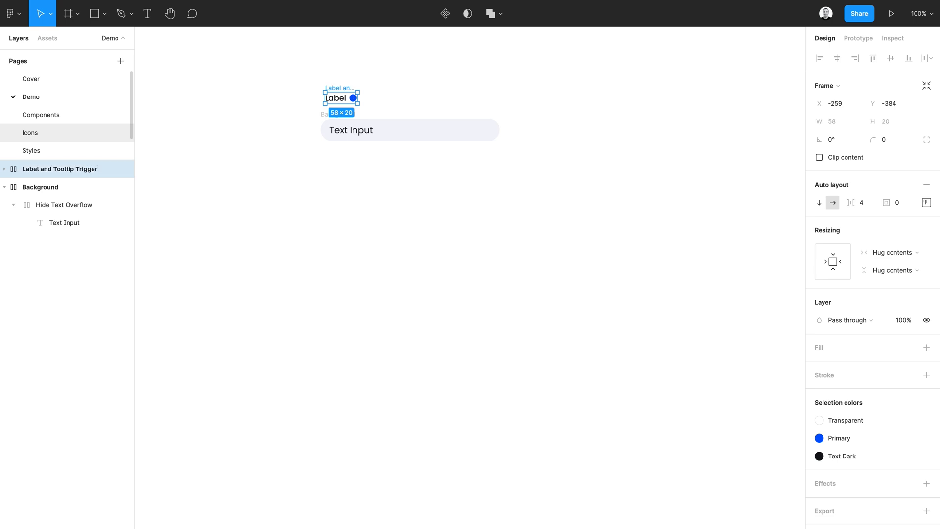
Move the Background frame down to about Y -290 and add a "Description" text between it and the label
{"action": "left_click", "coordinate": [333, 129]}
{"action": "left_click_drag", "start_coordinate": [333, 130], "coordinate": [334, 147]}
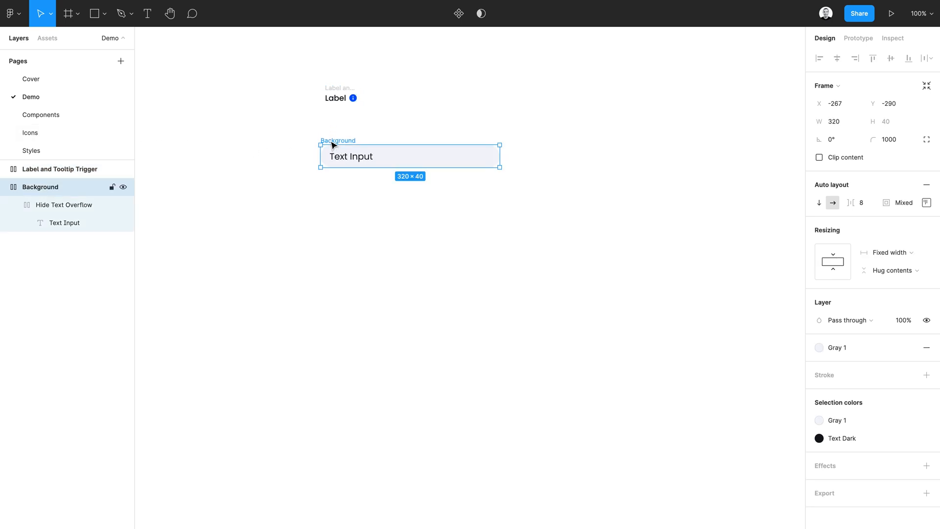
{"action": "key", "text": "t"}
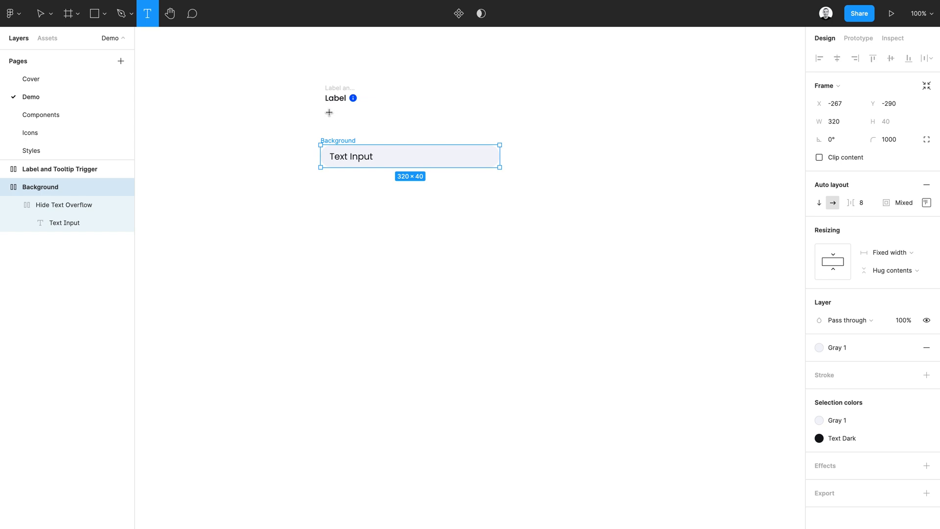
{"action": "left_click", "coordinate": [329, 114]}
{"action": "type", "text": "Description"}
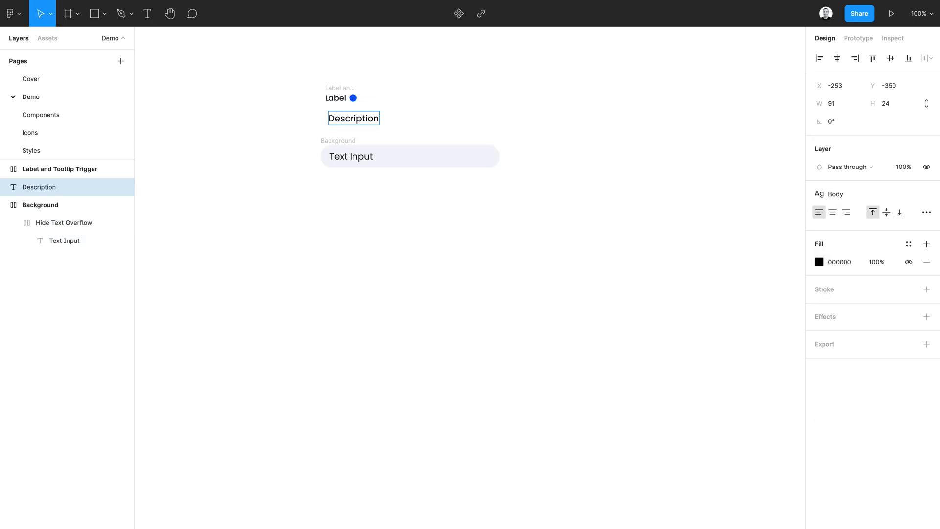
Apply the Body Small text style to the Description text and place it directly below the label frame, left-aligned with it
{"action": "left_click", "coordinate": [863, 195]}
{"action": "scroll", "coordinate": [870, 287], "scroll_direction": "up", "scroll_amount": 1}
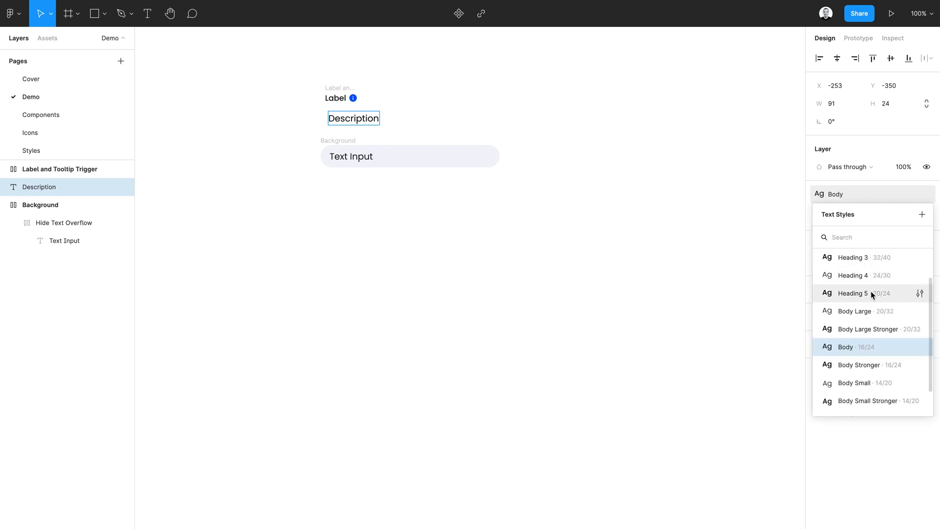
{"action": "left_click", "coordinate": [862, 387]}
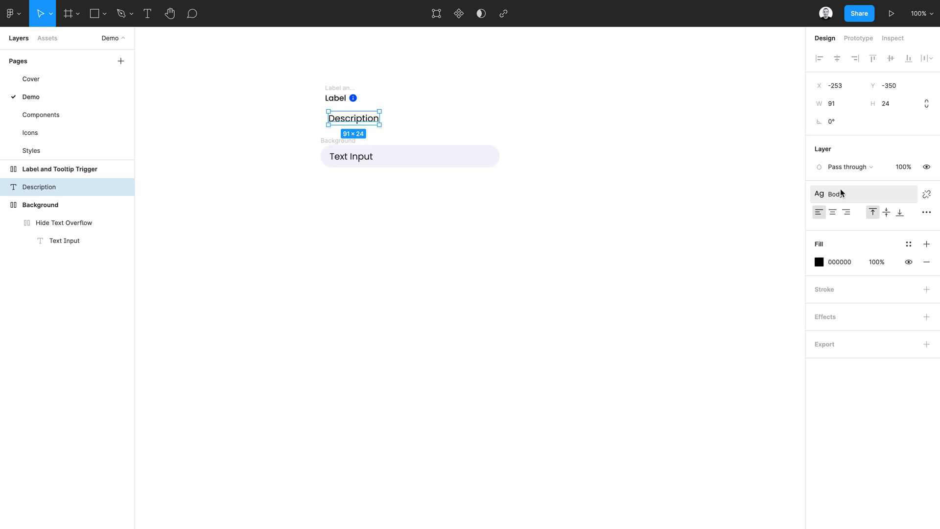
{"action": "left_click", "coordinate": [876, 194]}
{"action": "left_click", "coordinate": [855, 368]}
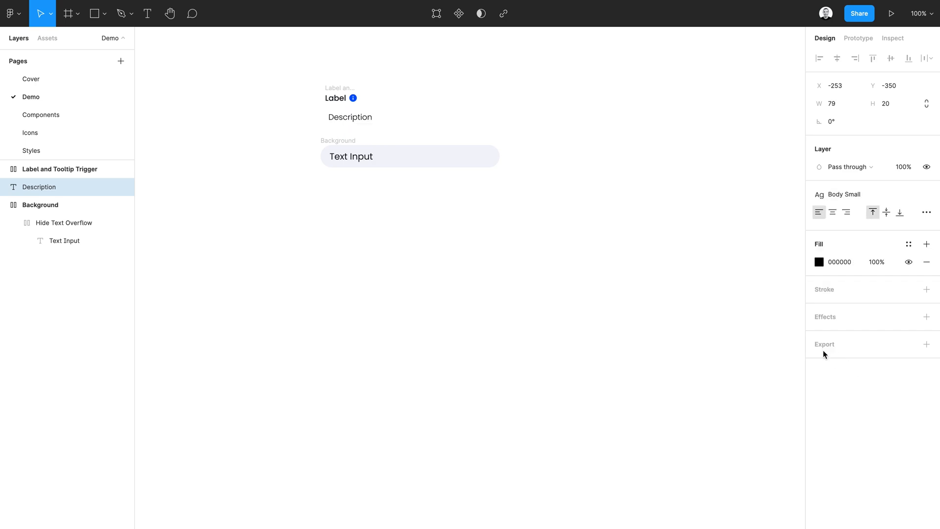
{"action": "left_click_drag", "start_coordinate": [348, 122], "coordinate": [344, 114]}
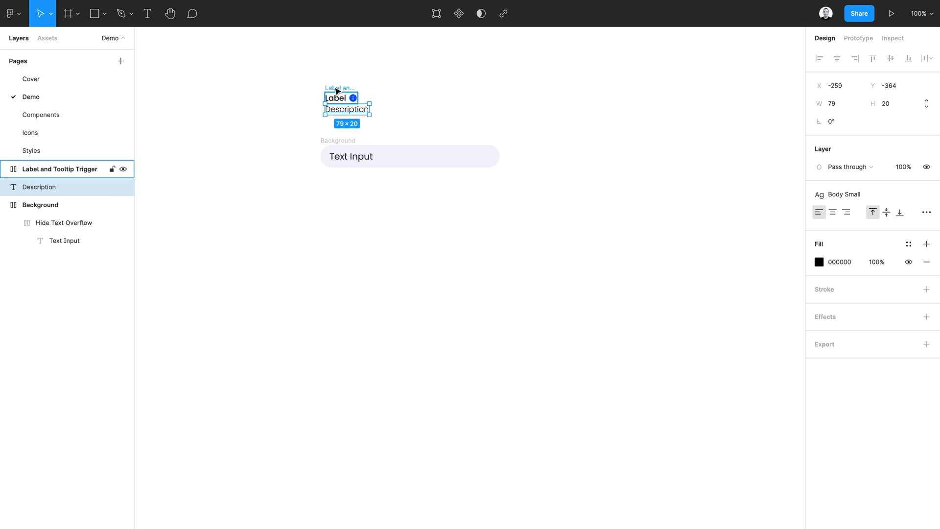
Combine the label frame and the Description text in a vertical auto layout frame named "Label and Description"
{"action": "left_click", "coordinate": [338, 91], "text": "shift"}
{"action": "key", "text": "shift+a"}
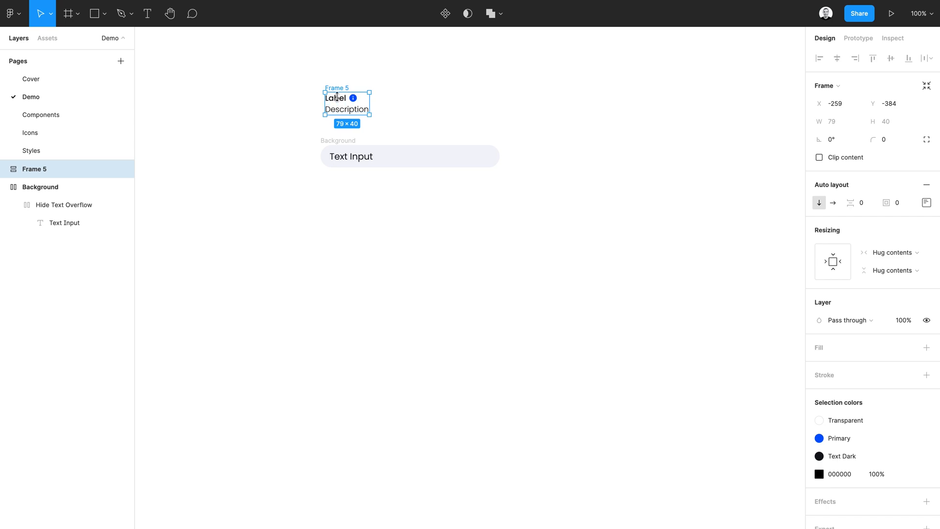
{"action": "key", "text": "ctrl+r"}
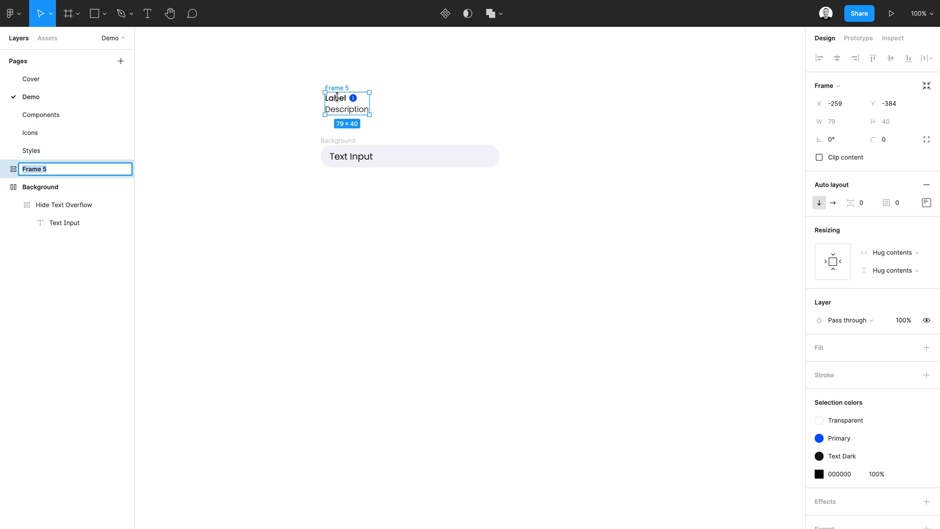
{"action": "type", "text": "Label and Description"}
{"action": "key", "text": "Return"}
Add an "Alert Message" text just below the input background and apply the Text Dark color style to it
{"action": "key", "text": "t"}
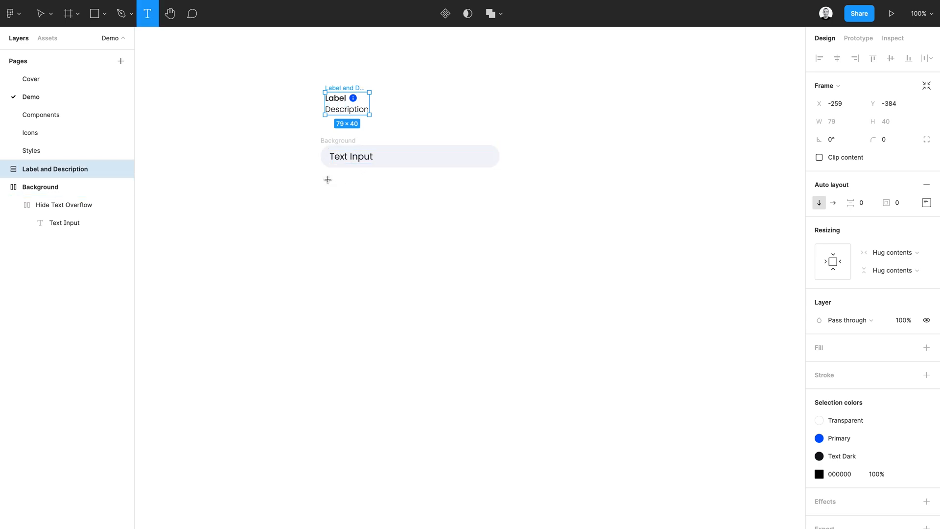
{"action": "left_click", "coordinate": [328, 181]}
{"action": "type", "text": "A"}
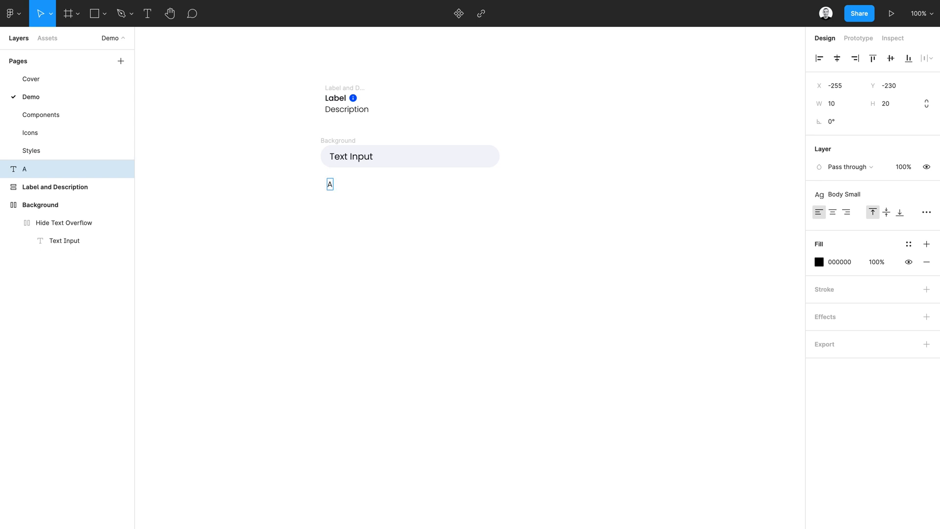
{"action": "type", "text": "lert message"}
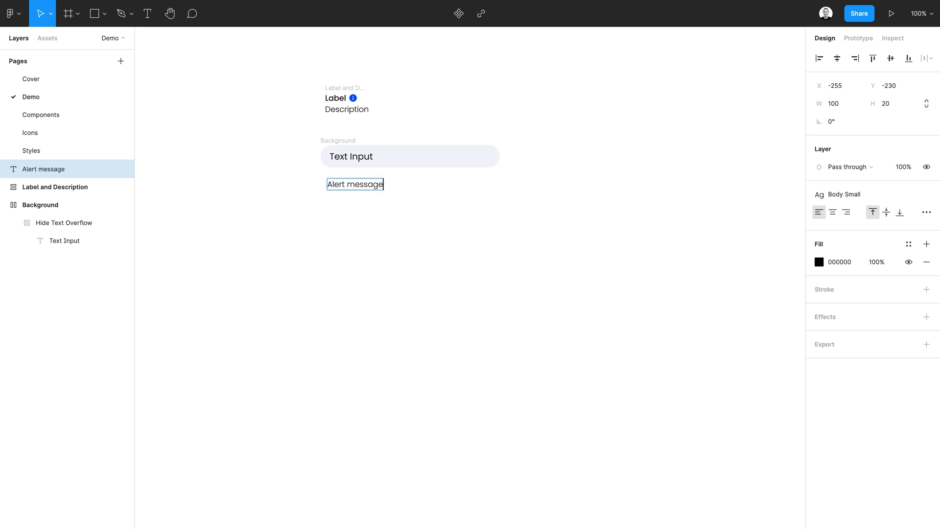
{"action": "key", "text": "alt+Left"}
{"action": "key", "text": "shift+Right"}
{"action": "type", "text": "M"}
{"action": "key", "text": "Escape"}
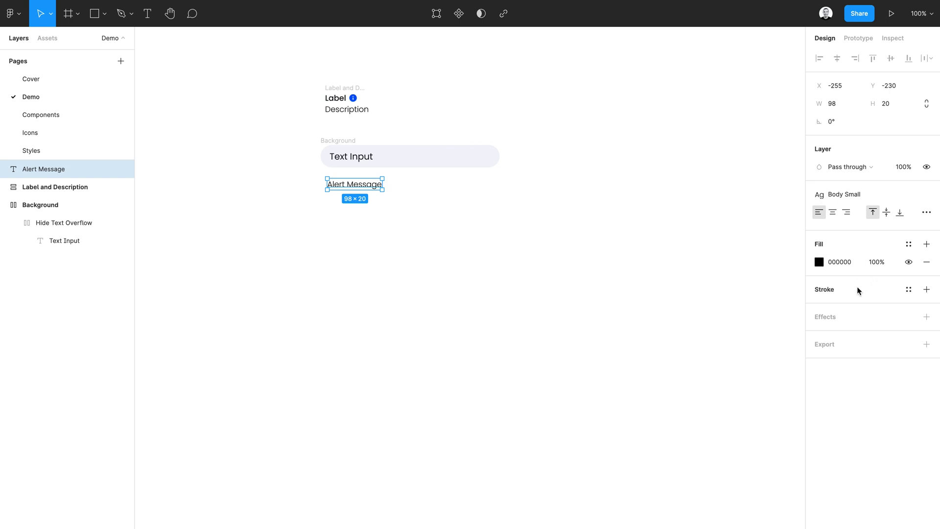
{"action": "left_click", "coordinate": [908, 244]}
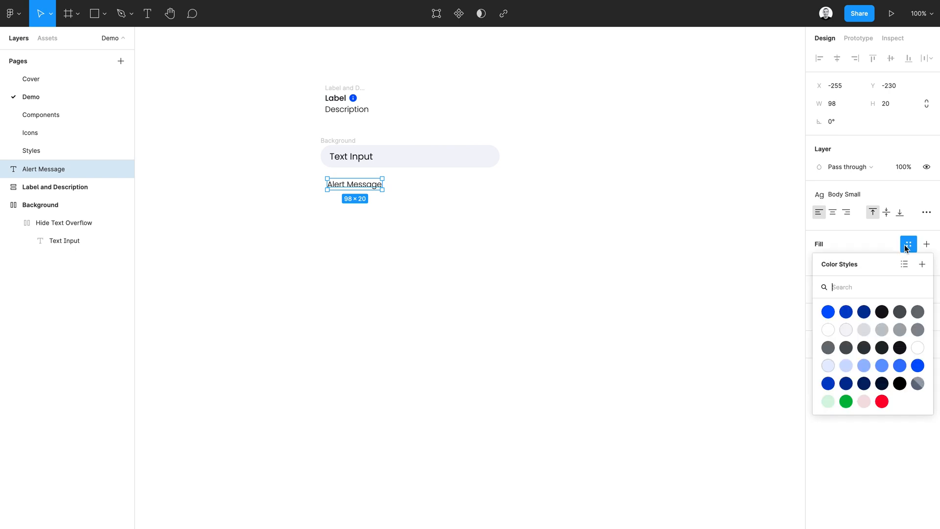
{"action": "left_click", "coordinate": [882, 313]}
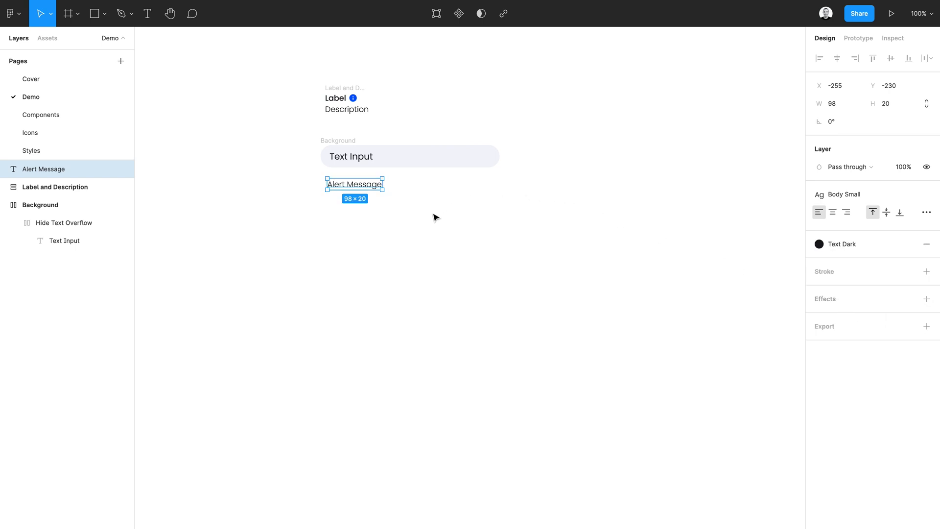
Wrap the label group, input background and alert message in a vertical auto layout frame named "_Input Structure" with item spacing 4
{"action": "left_click", "coordinate": [344, 90]}
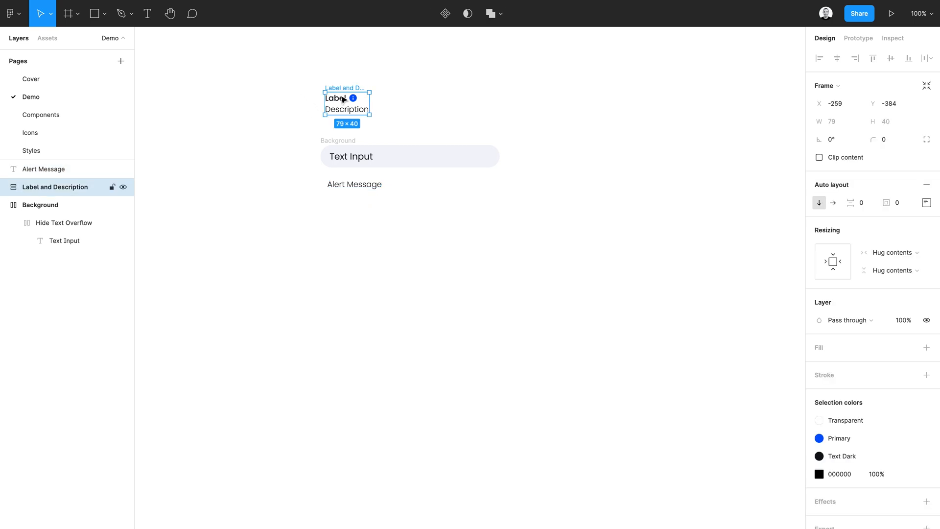
{"action": "left_click", "coordinate": [336, 144]}
{"action": "left_click", "coordinate": [341, 184]}
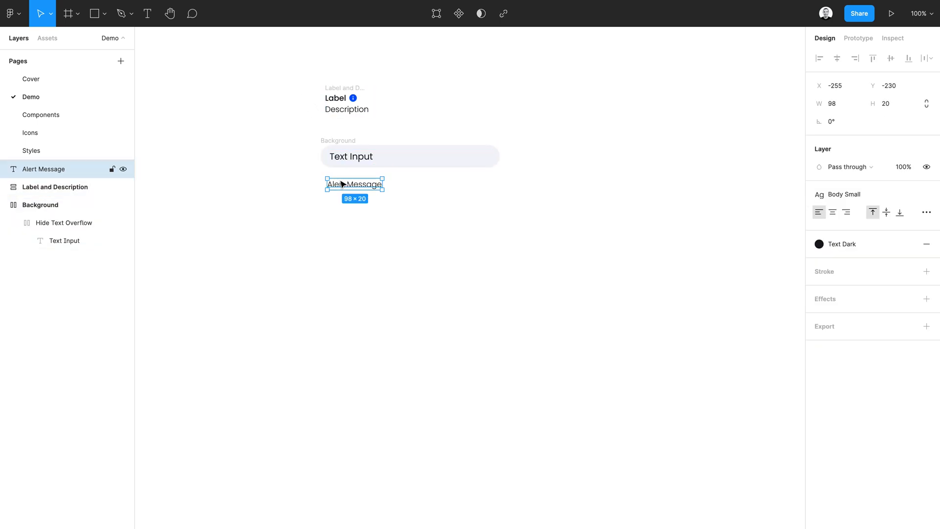
{"action": "left_click_drag", "start_coordinate": [289, 61], "coordinate": [530, 216]}
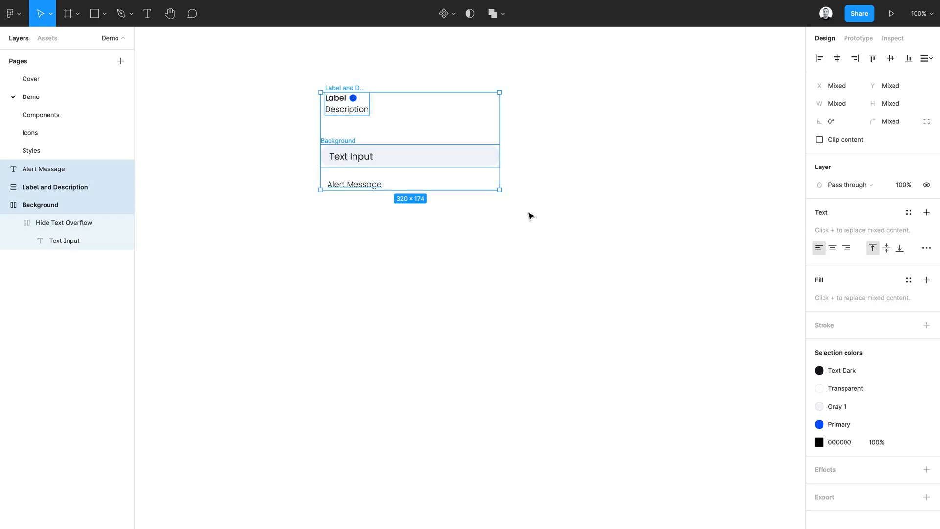
{"action": "key", "text": "shift+a"}
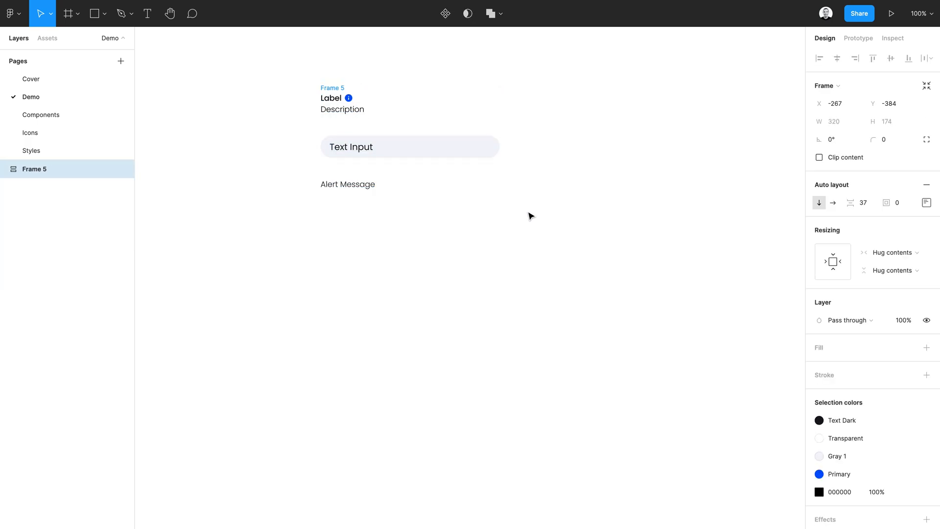
{"action": "key", "text": "ctrl+r"}
{"action": "type", "text": "Input Structure"}
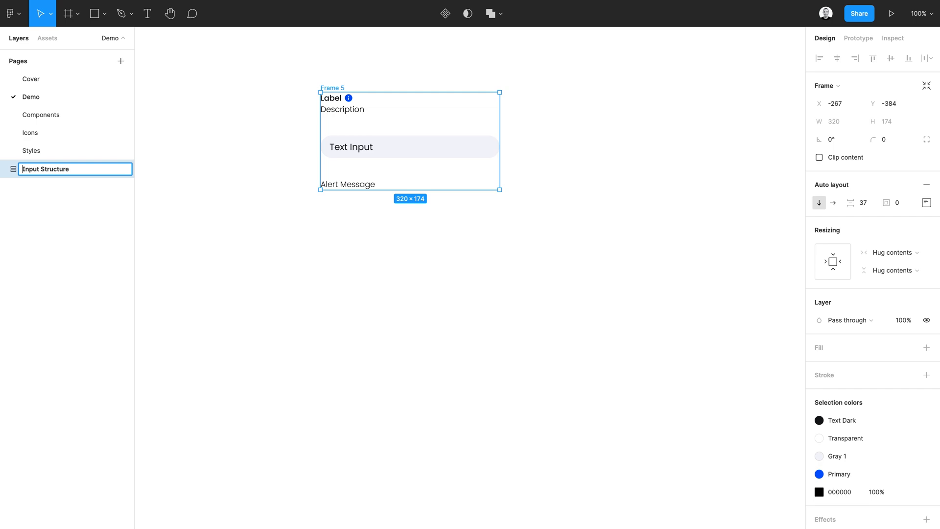
{"action": "type", "text": "_"}
{"action": "key", "text": "Return"}
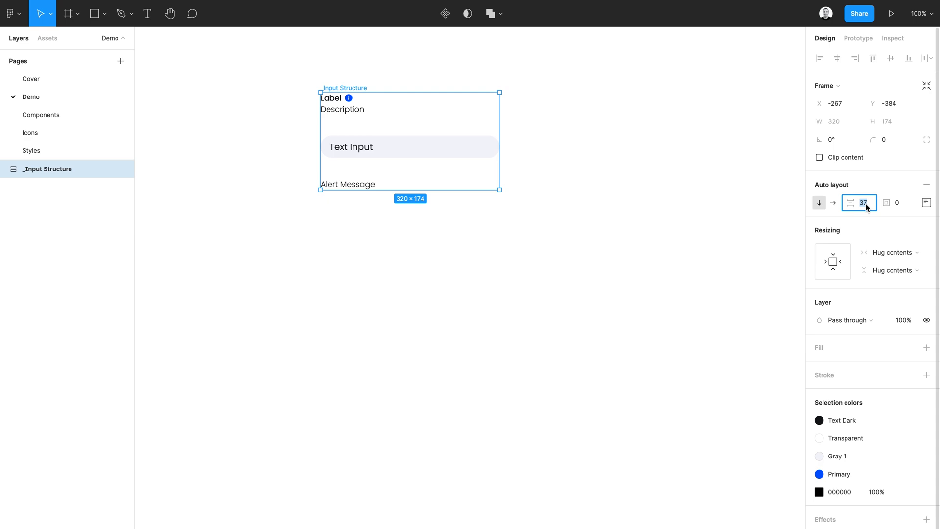
{"action": "type", "text": "4"}
{"action": "key", "text": "Return"}
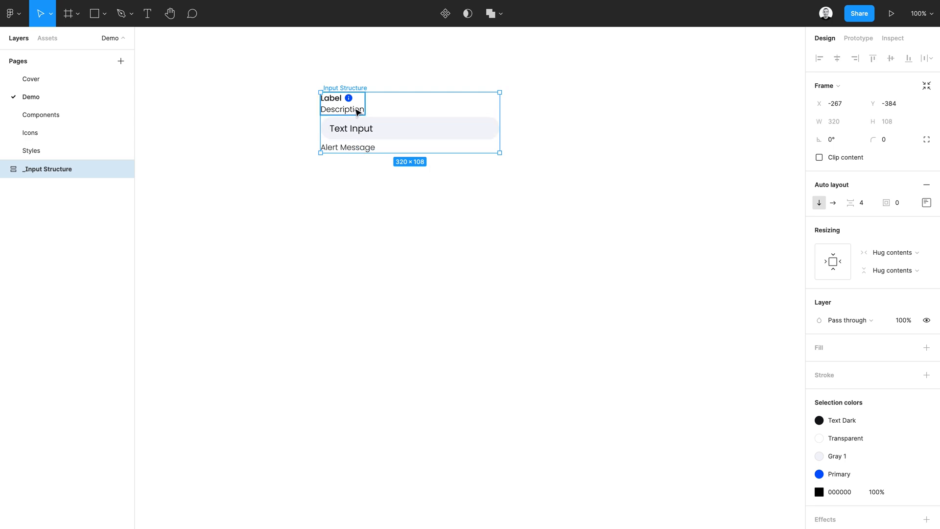
Set the Label and Description frame and its two child layers to fill the container horizontally
{"action": "left_click", "coordinate": [357, 112]}
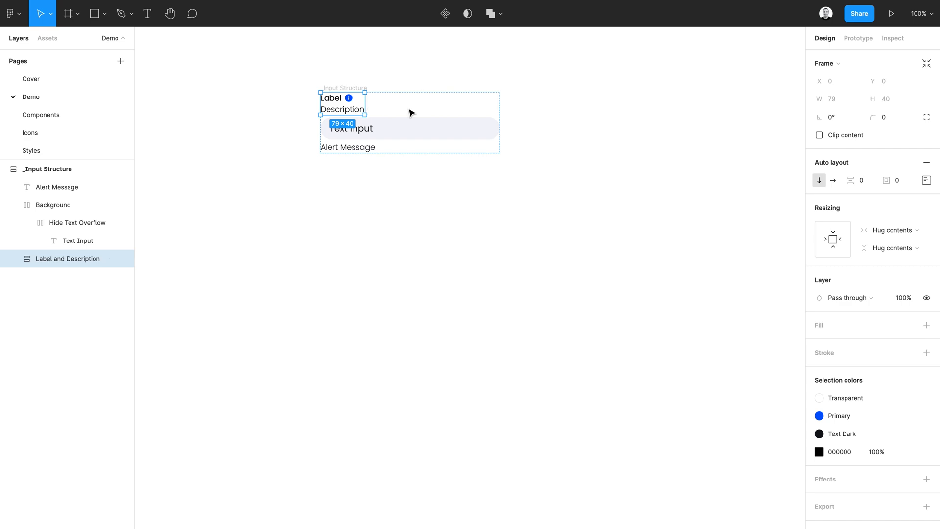
{"action": "left_click", "coordinate": [899, 235]}
{"action": "left_click", "coordinate": [893, 244]}
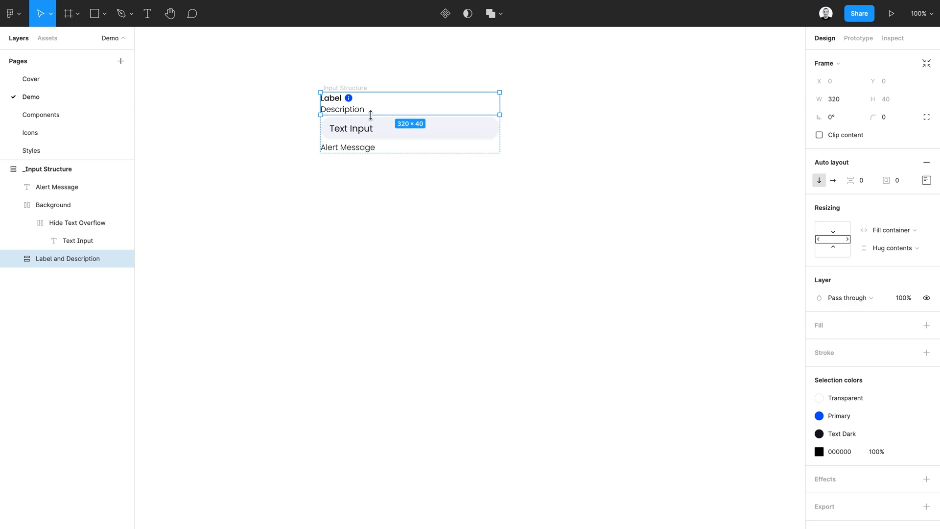
{"action": "key", "text": "Return"}
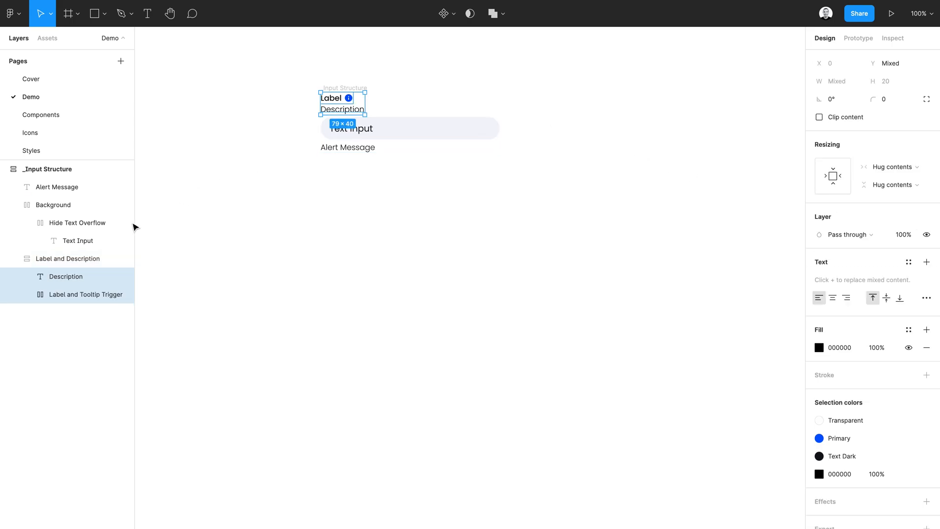
{"action": "left_click", "coordinate": [849, 176]}
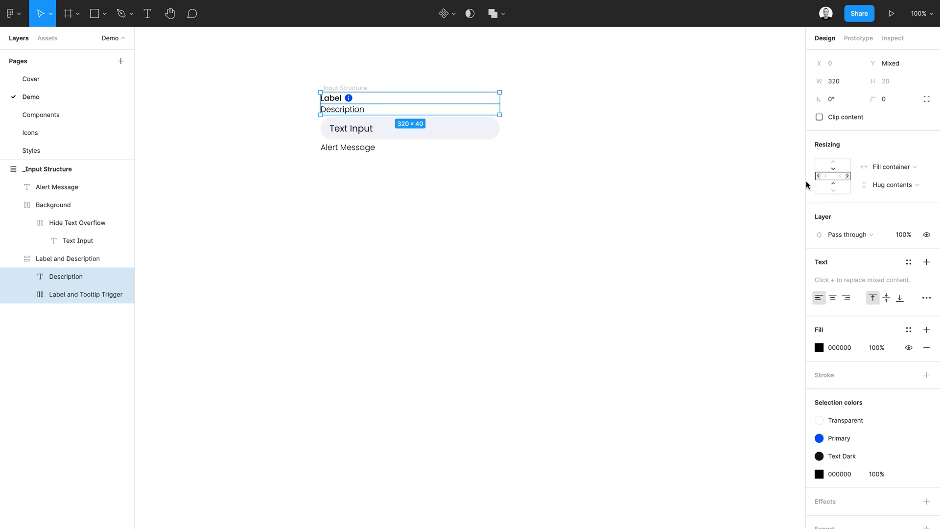
Test the Label text with a long random string inserted in the middle of the word
{"action": "key", "text": "Return"}
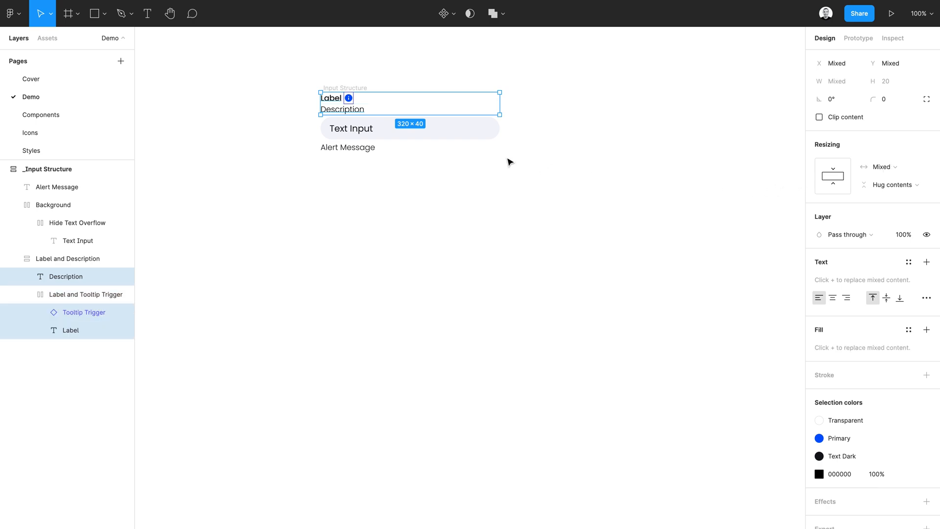
{"action": "left_click", "coordinate": [335, 112]}
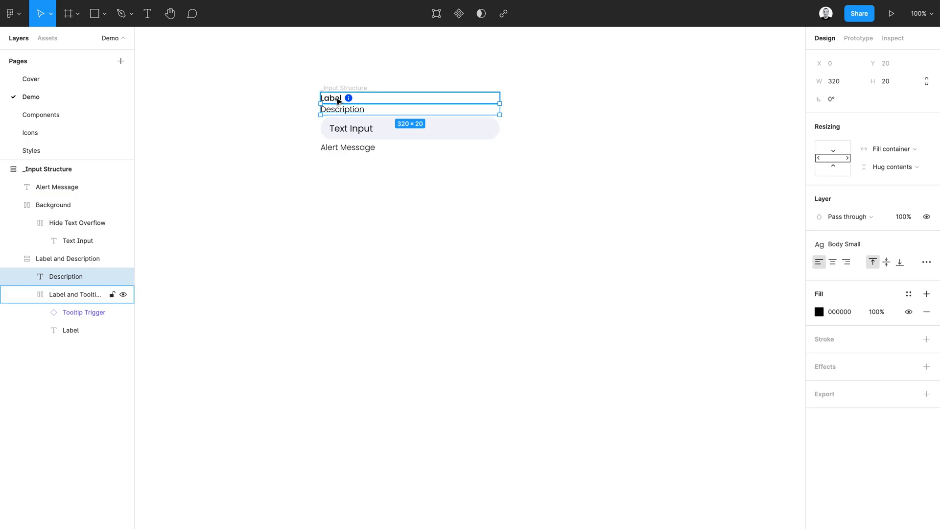
{"action": "left_click", "coordinate": [338, 100]}
{"action": "left_click", "coordinate": [337, 100]}
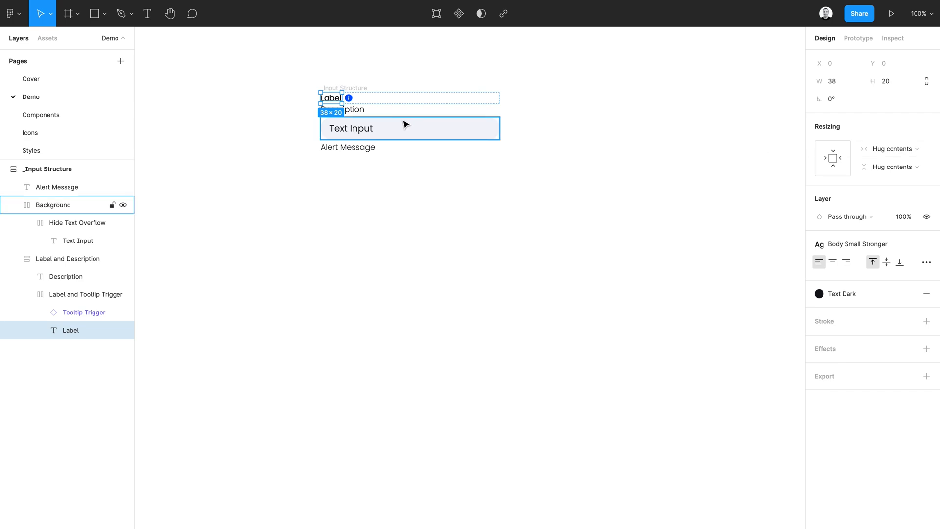
{"action": "left_click", "coordinate": [373, 80]}
{"action": "key", "text": "t"}
{"action": "left_click", "coordinate": [332, 98]}
{"action": "type", "text": "dfklj dfkjdflkjdfkljdflk jdlfj dklfj dlk"}
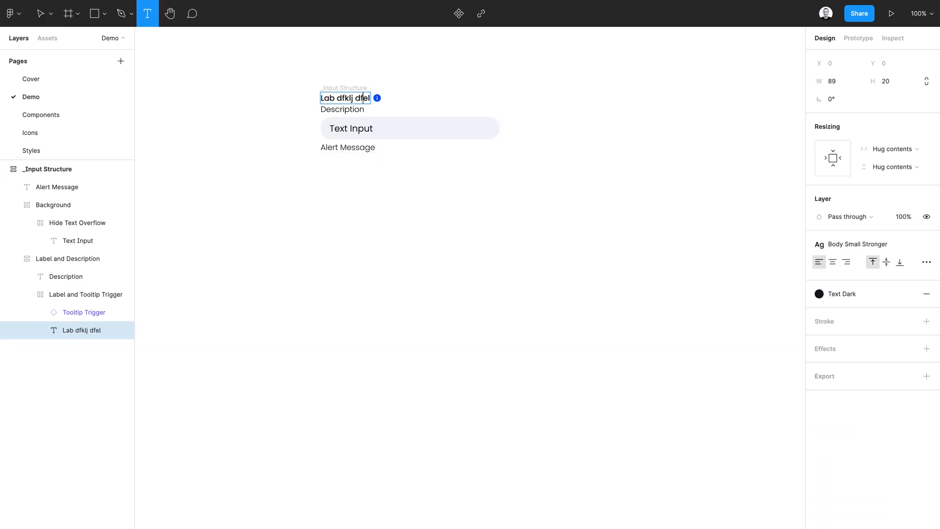
{"action": "type", "text": "jf lkdj fldkj fdklfjkj"}
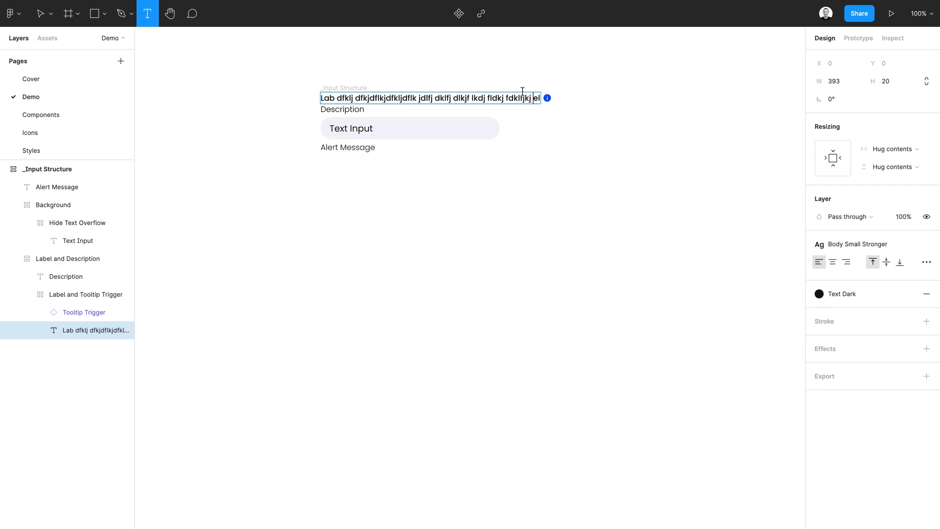
{"action": "key", "text": "Escape"}
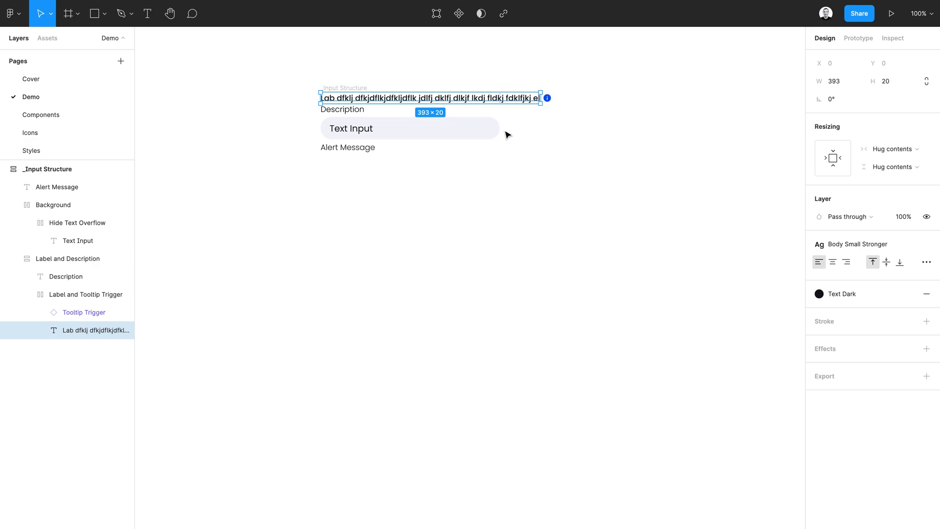
Try Fill container width on the overlong Label text, and undo both the resizing and the test text
{"action": "left_click", "coordinate": [339, 90]}
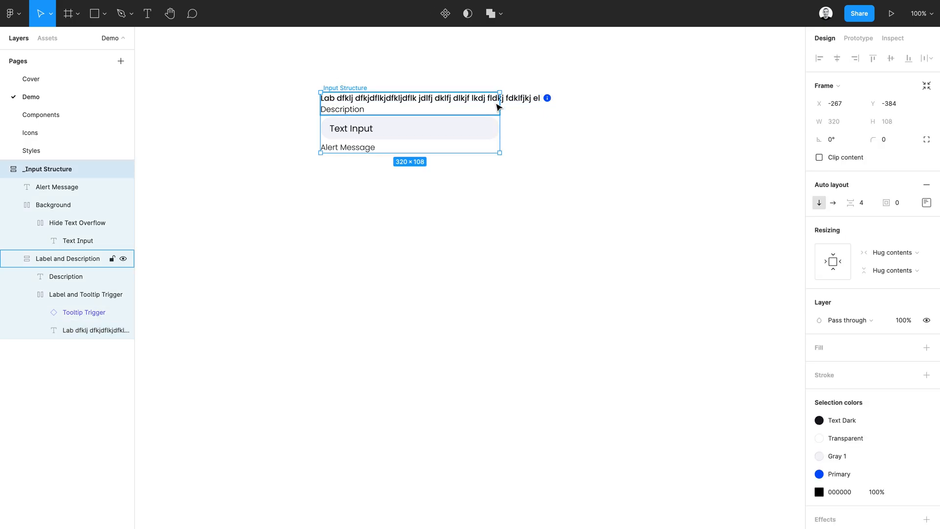
{"action": "left_click", "coordinate": [519, 100]}
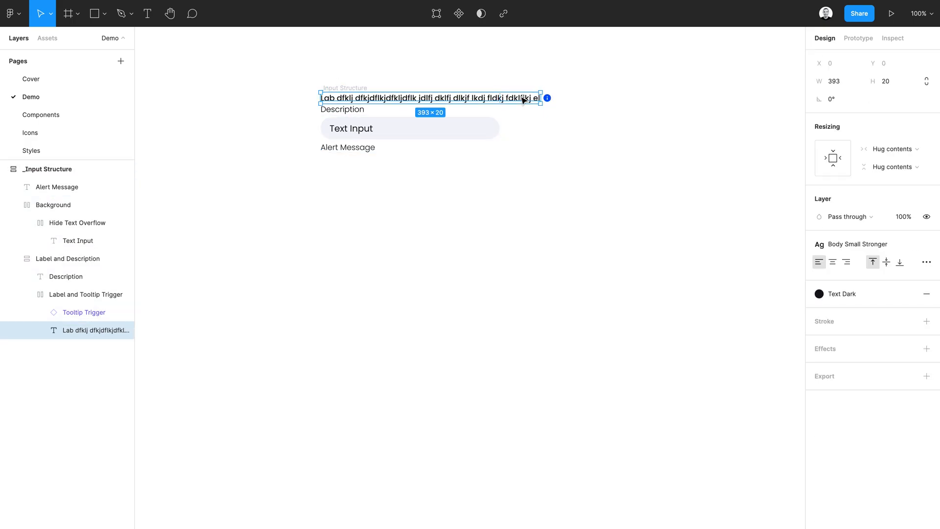
{"action": "left_click", "coordinate": [889, 149]}
{"action": "left_click", "coordinate": [883, 162]}
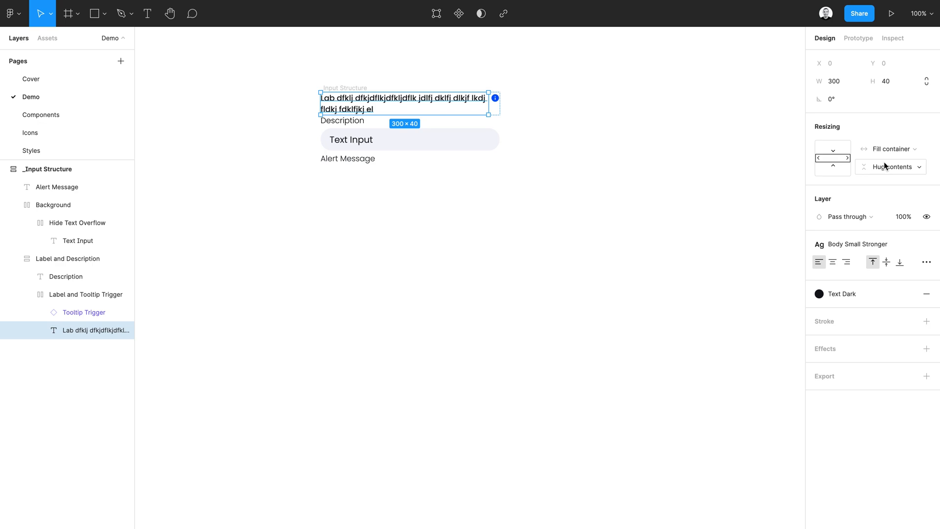
{"action": "key", "text": "ctrl+z"}
{"action": "key", "text": "ctrl+z"}
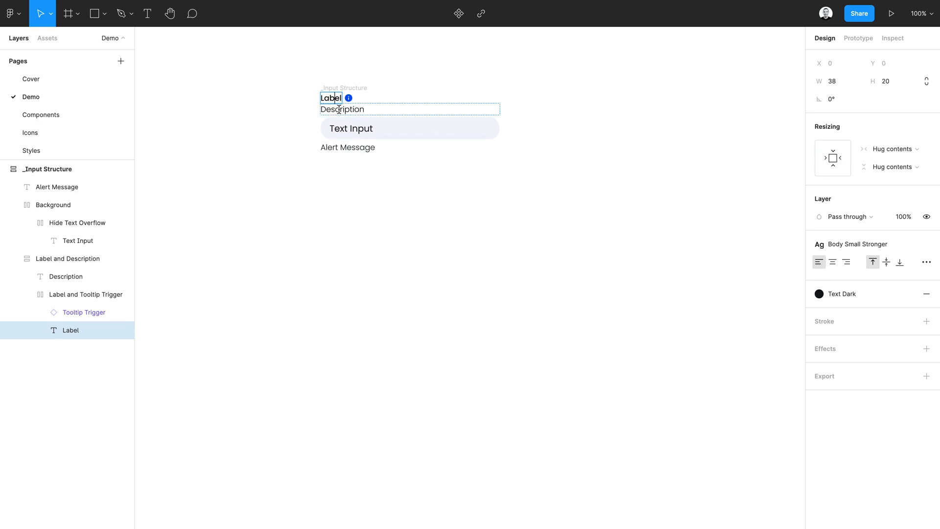
Test the Label with the short extra text "fdkl kj j" and undo it
{"action": "type", "text": "fdkl kj j"}
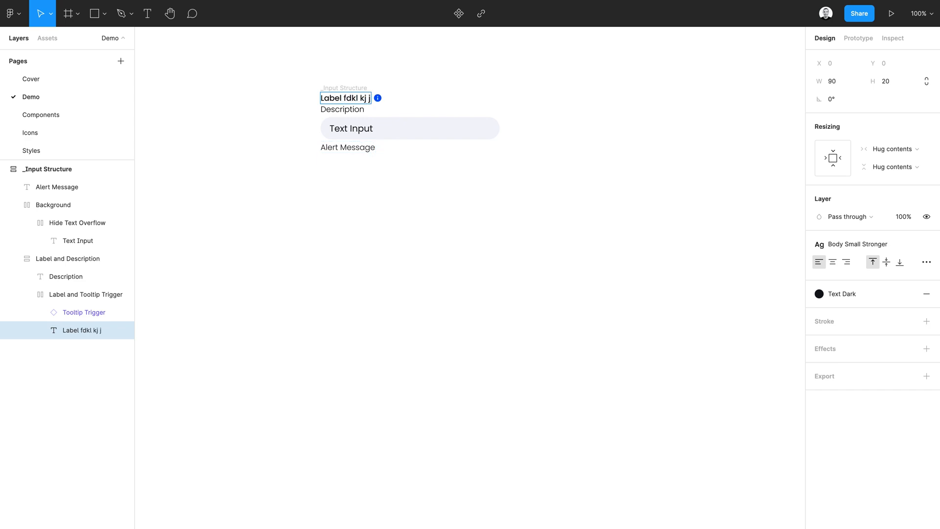
{"action": "key", "text": "ctrl+z"}
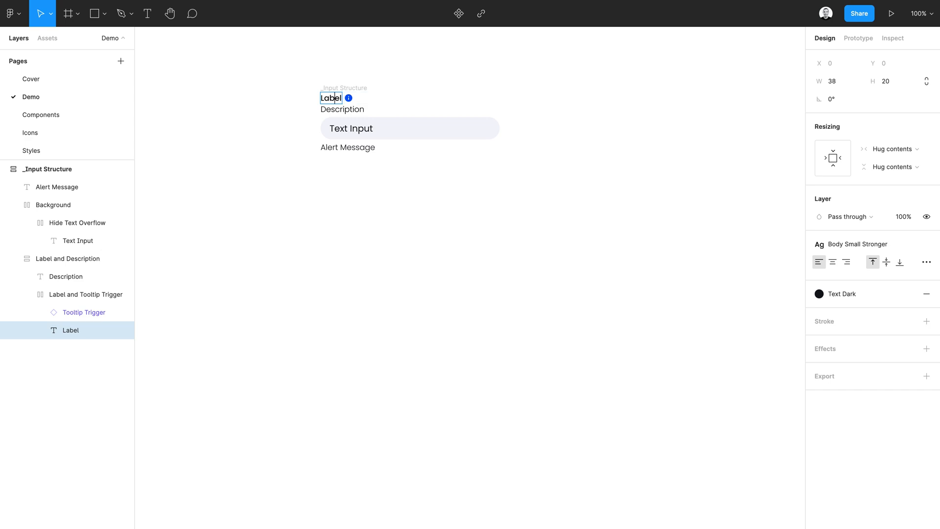
{"action": "key", "text": "Escape"}
Set the Background frame and the Alert Message text to fill the container horizontally
{"action": "left_click", "coordinate": [363, 127]}
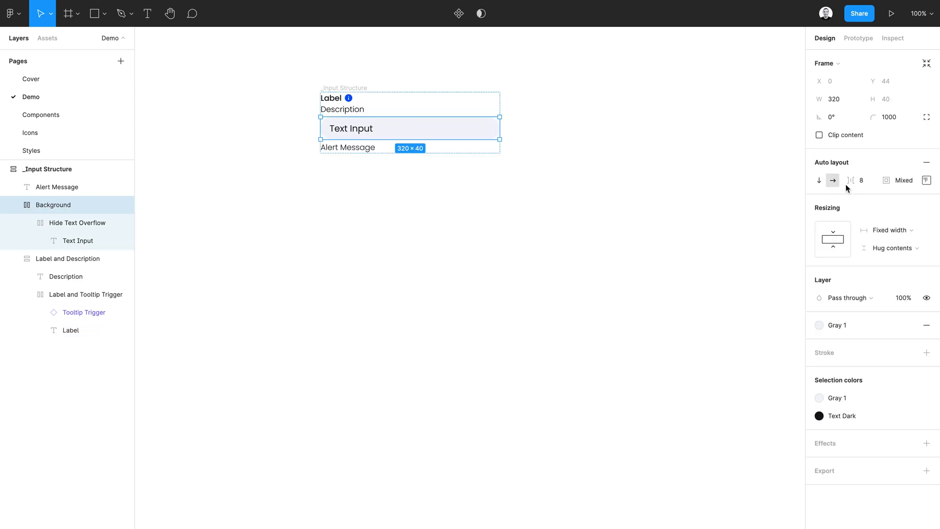
{"action": "left_click", "coordinate": [849, 240]}
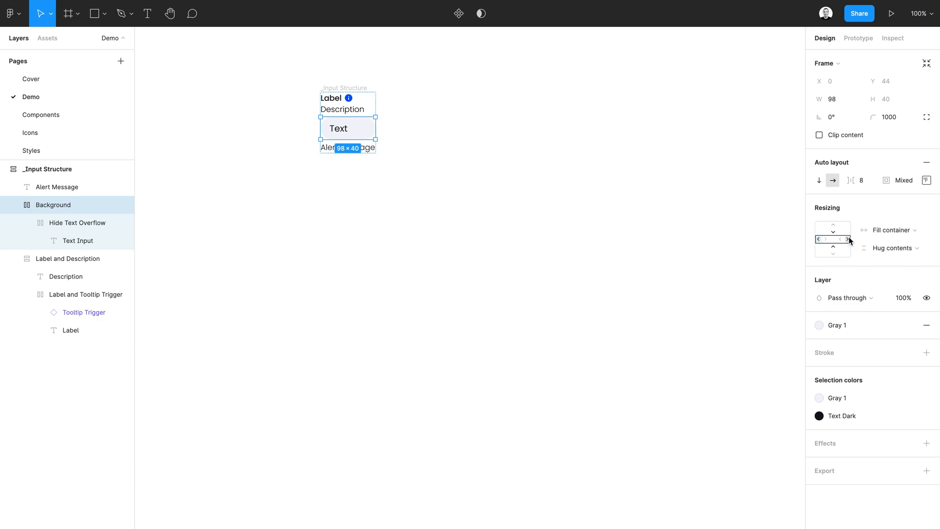
{"action": "left_click", "coordinate": [352, 148]}
{"action": "left_click", "coordinate": [848, 158]}
Set the width of the _Input Structure frame to 320
{"action": "left_click", "coordinate": [334, 88]}
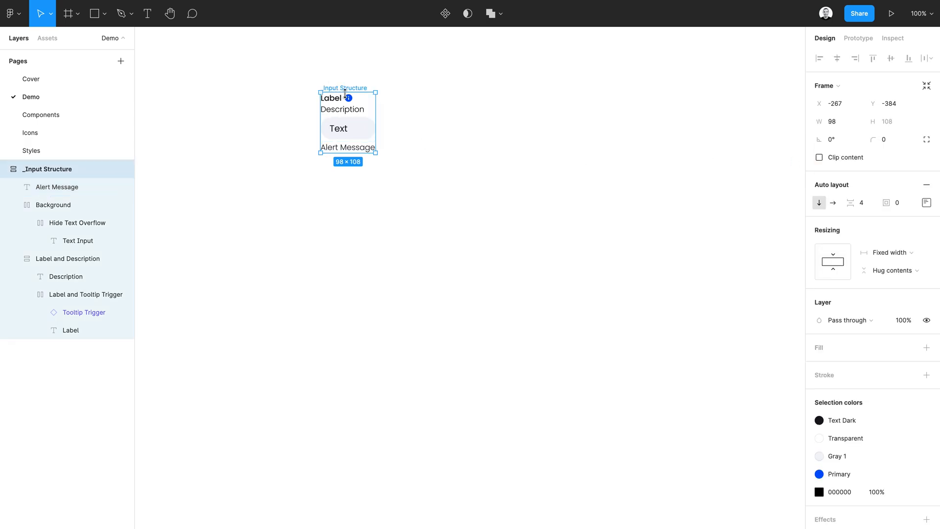
{"action": "mouse_move", "coordinate": [375, 113]}
{"action": "left_mouse_down"}
{"action": "mouse_move", "coordinate": [482, 119]}
{"action": "mouse_move", "coordinate": [350, 125]}
{"action": "mouse_move", "coordinate": [413, 127]}
{"action": "mouse_move", "coordinate": [351, 120]}
{"action": "mouse_move", "coordinate": [439, 121]}
{"action": "mouse_move", "coordinate": [349, 120]}
{"action": "mouse_move", "coordinate": [376, 121]}
{"action": "left_mouse_up"}
{"action": "left_click", "coordinate": [849, 124]}
{"action": "type", "text": "320"}
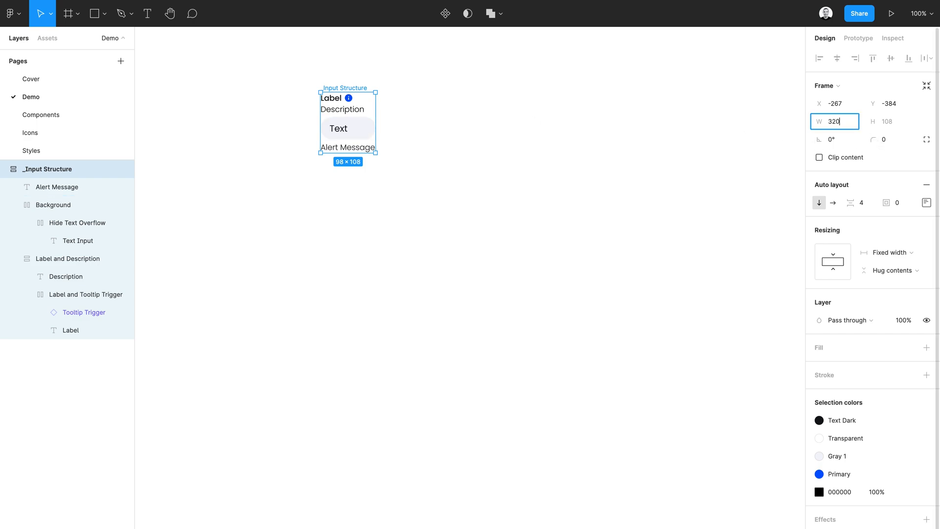
{"action": "key", "text": "Return"}
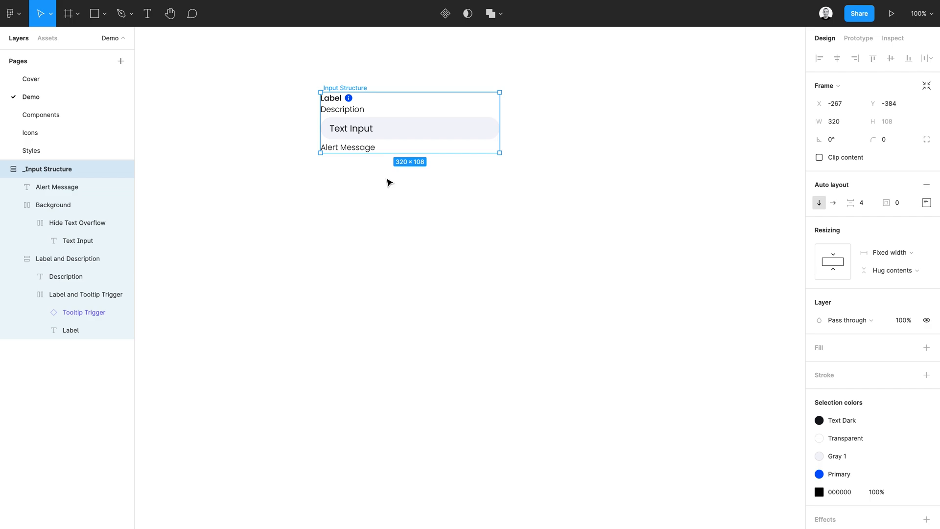
Turn the _Input Structure frame into a component, add a second variant, and name the variant property Type
{"action": "key", "text": "ctrl+alt+k"}
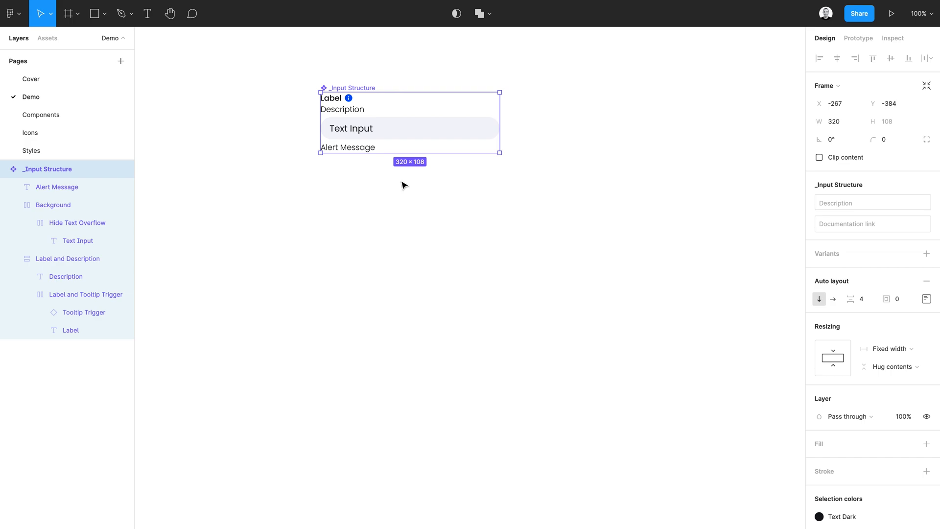
{"action": "left_click", "coordinate": [927, 254]}
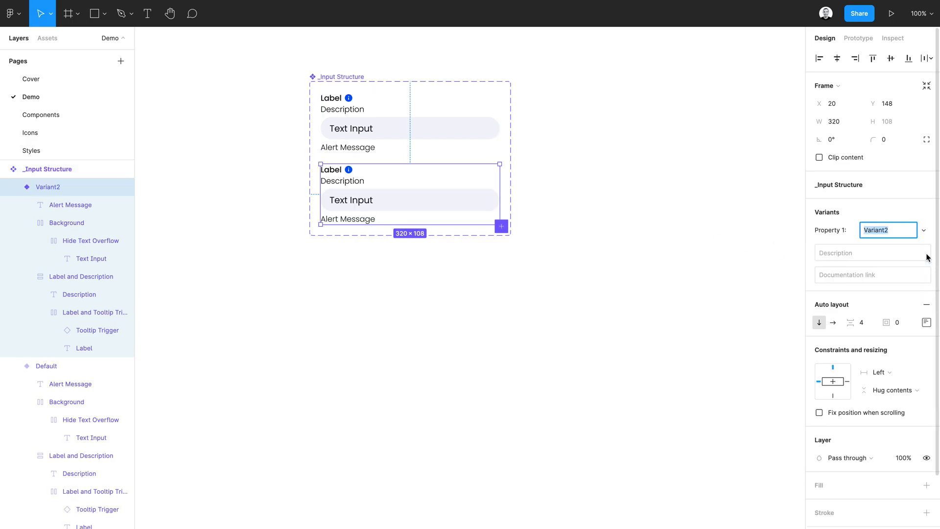
{"action": "left_click", "coordinate": [322, 79]}
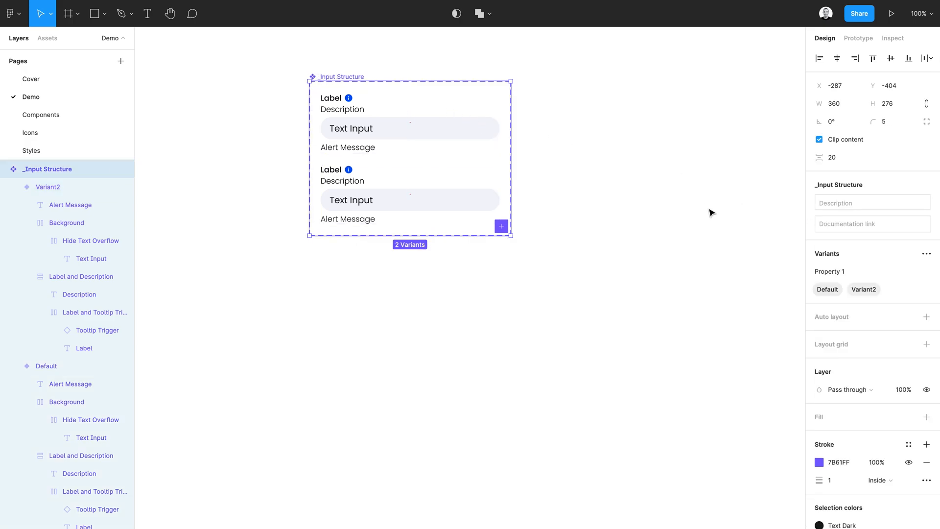
{"action": "left_click", "coordinate": [843, 272]}
{"action": "double_click", "coordinate": [842, 272]}
{"action": "type", "text": "T"}
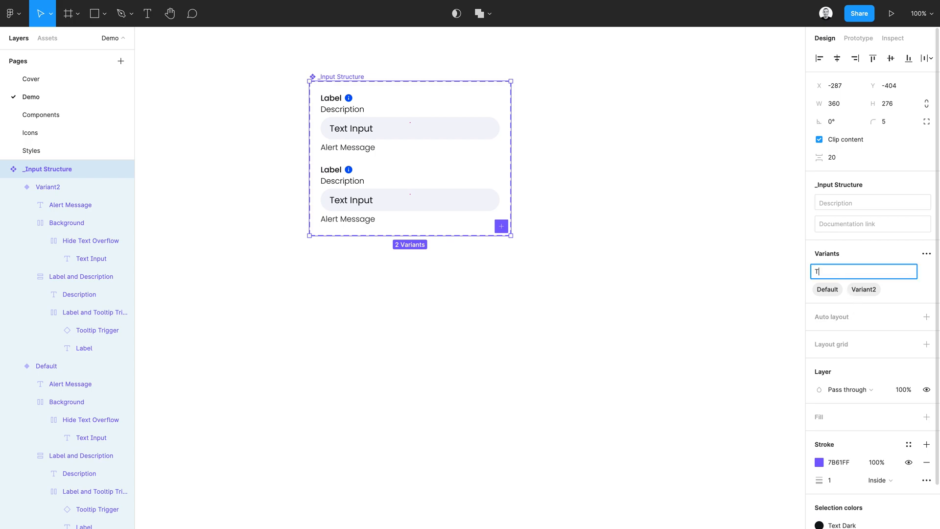
{"action": "type", "text": "ype"}
{"action": "key", "text": "Return"}
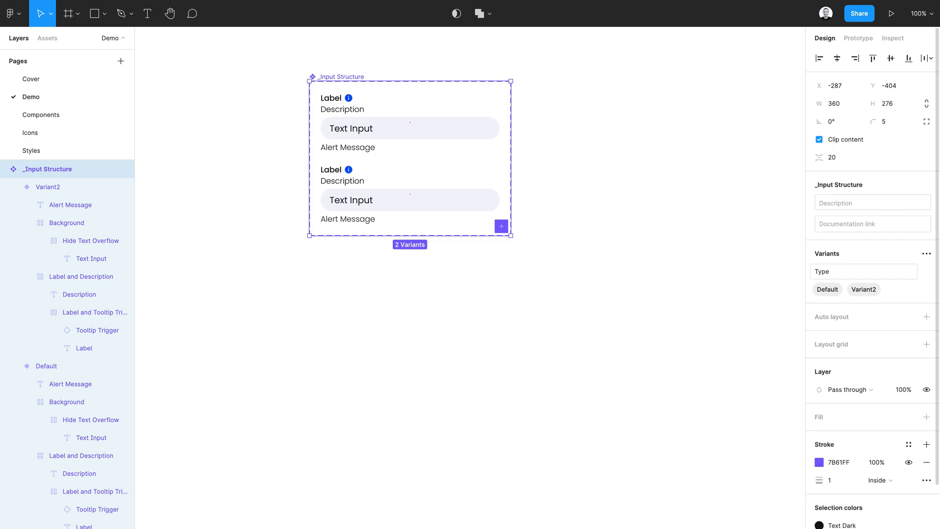
Rename the Type values Default and Variant2 to Text Only and Icon Left
{"action": "double_click", "coordinate": [829, 290]}
{"action": "type", "text": "Text Only"}
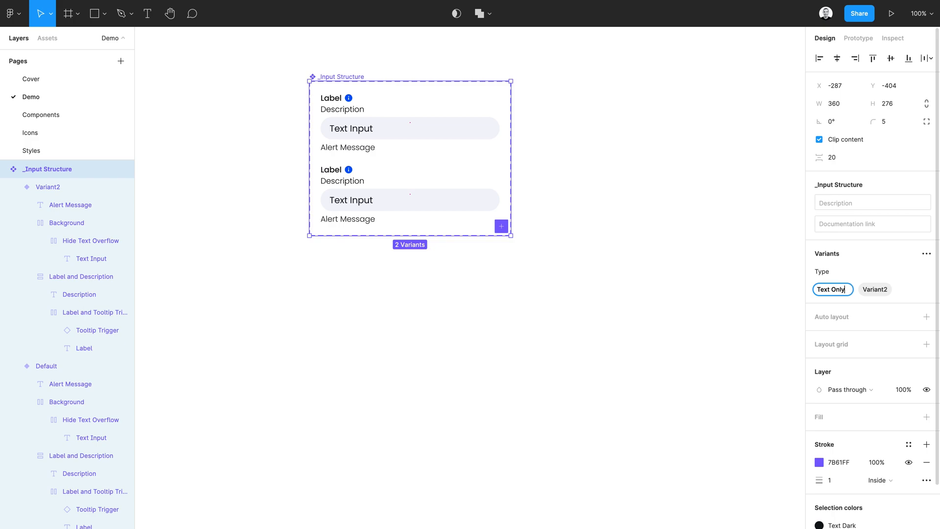
{"action": "key", "text": "Return"}
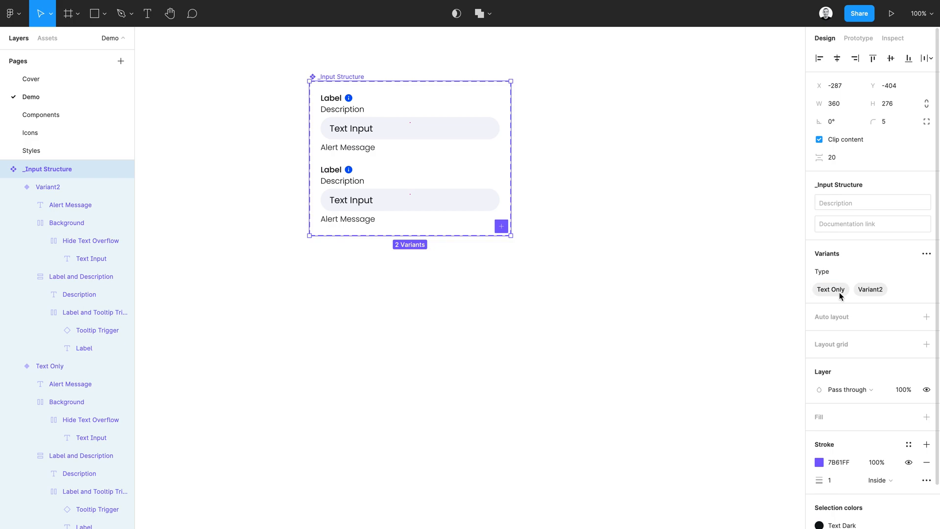
{"action": "double_click", "coordinate": [871, 290]}
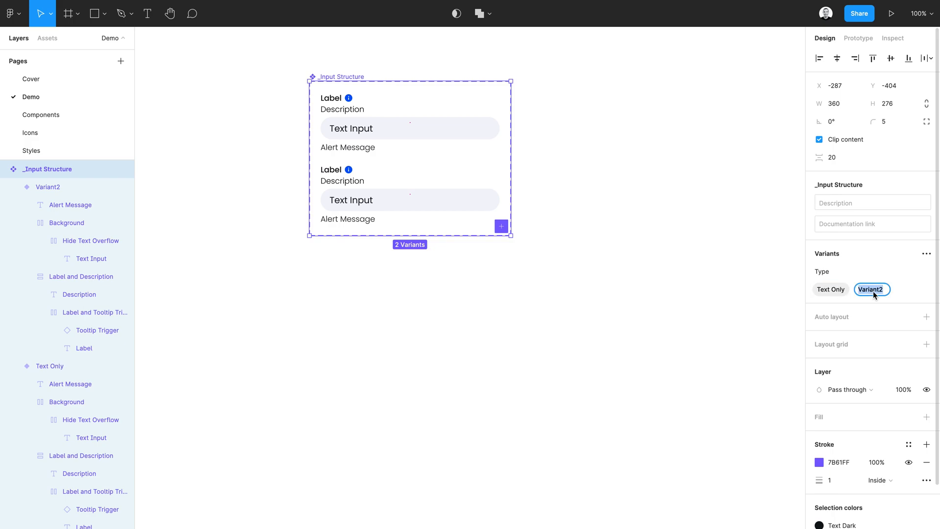
{"action": "type", "text": "Icon Left"}
{"action": "key", "text": "Return"}
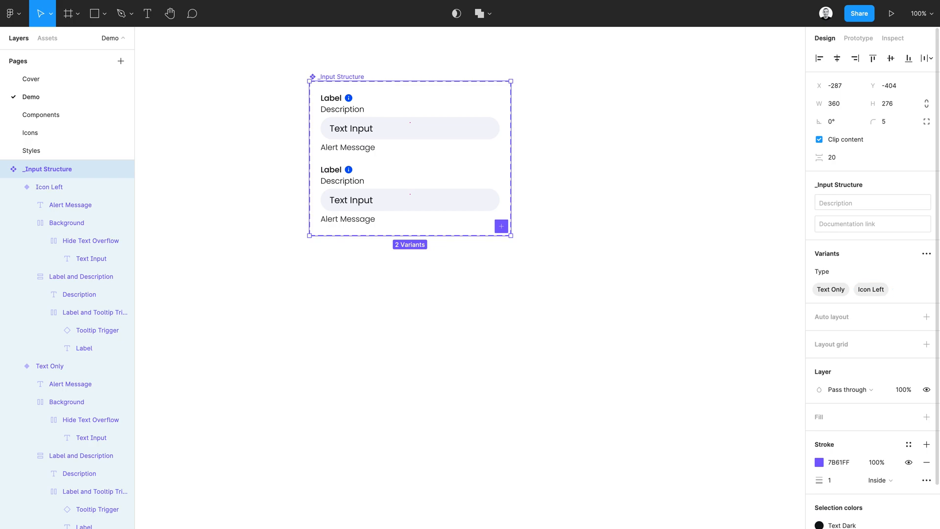
Duplicate the Icon Left variant twice to add variants with Type set to Icon Right and Icon Left + Right
{"action": "left_click", "coordinate": [395, 200]}
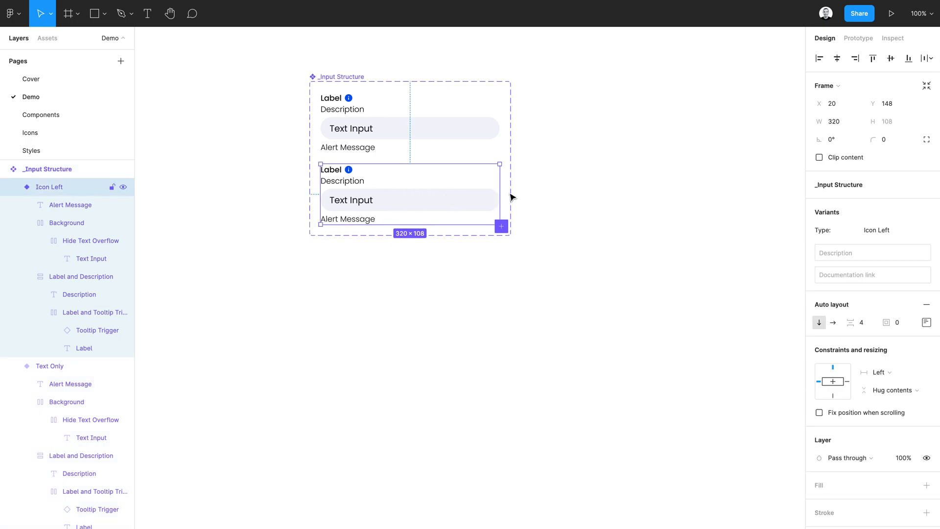
{"action": "key", "text": "ctrl+d"}
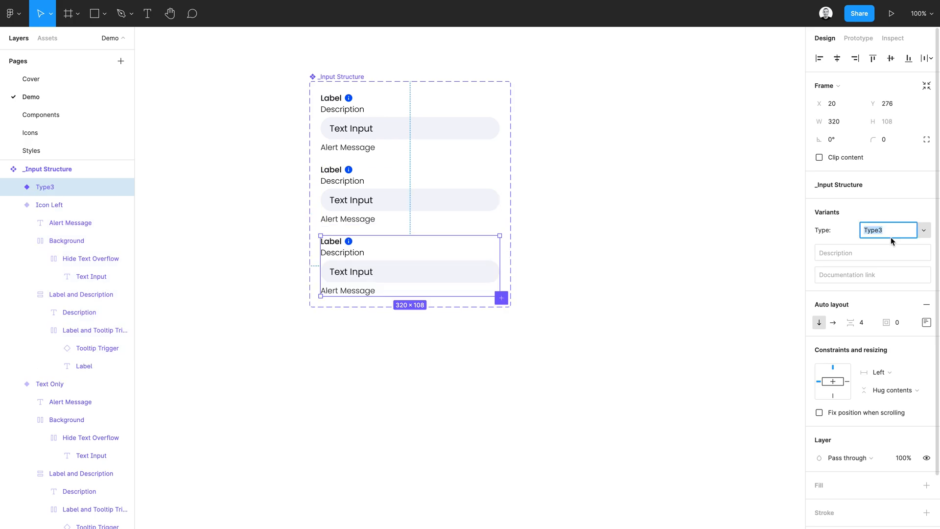
{"action": "type", "text": "Icon Right"}
{"action": "key", "text": "Return"}
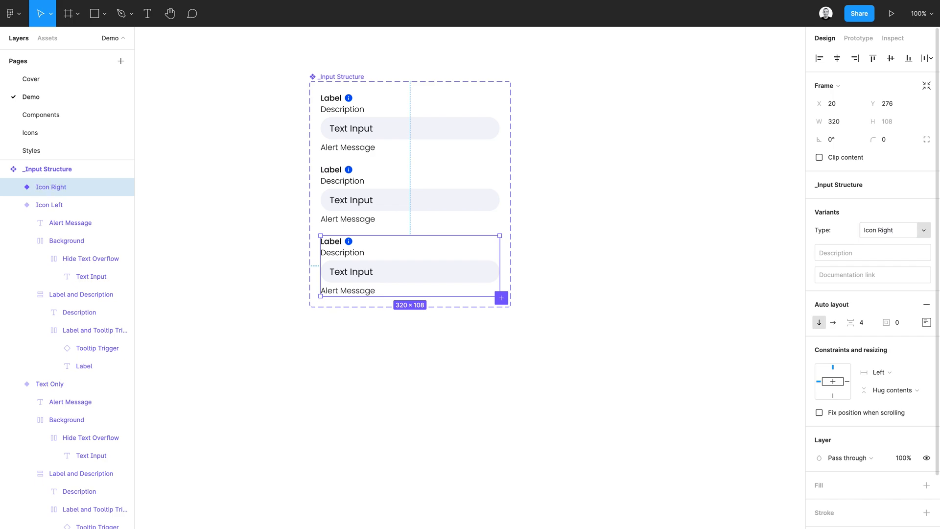
{"action": "key", "text": "ctrl+d"}
{"action": "type", "text": "Icon Left"}
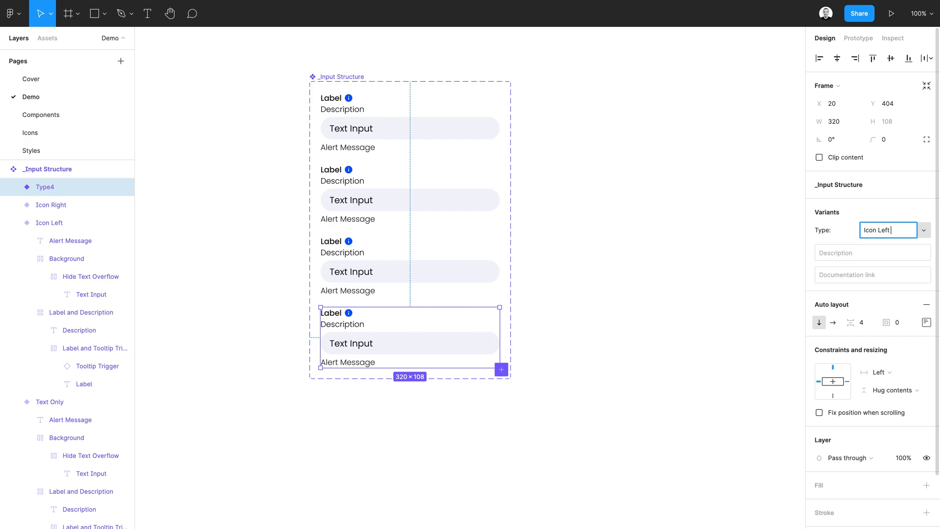
{"action": "type", "text": " + Right"}
{"action": "key", "text": "Return"}
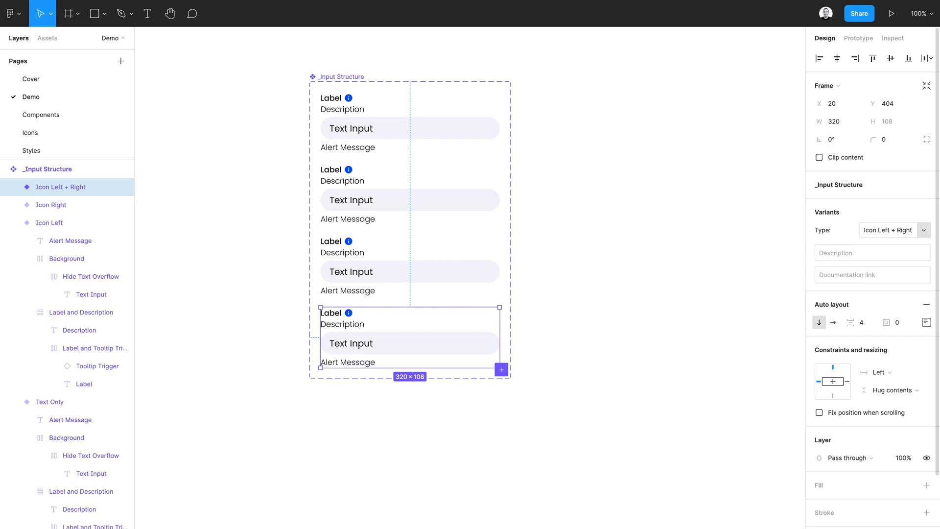
Apply horizontal auto layout to the _Input Structure component set and move the set left on the canvas
{"action": "left_click", "coordinate": [248, 131]}
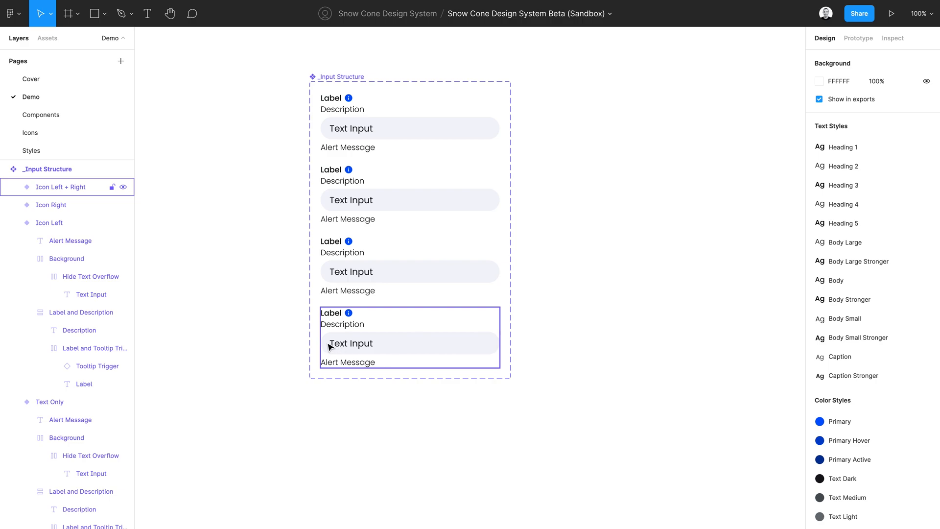
{"action": "left_click", "coordinate": [338, 82]}
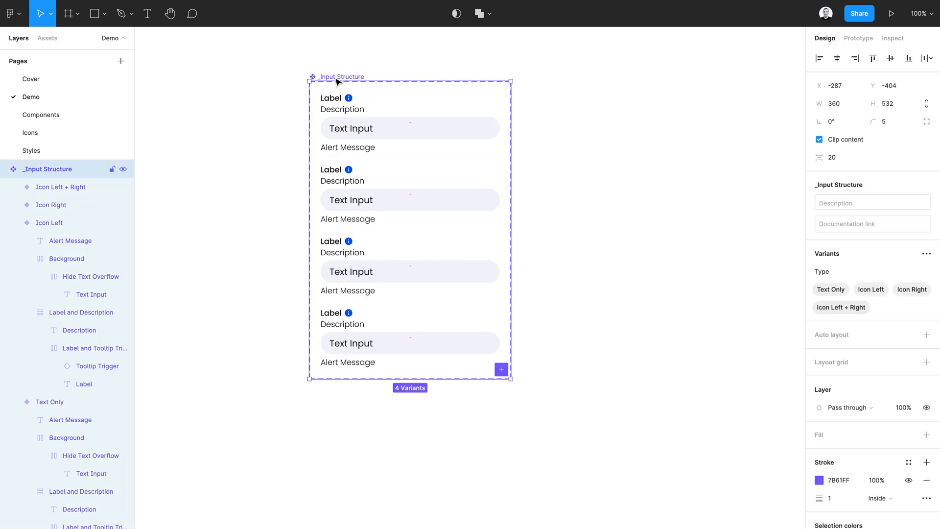
{"action": "left_click", "coordinate": [848, 336]}
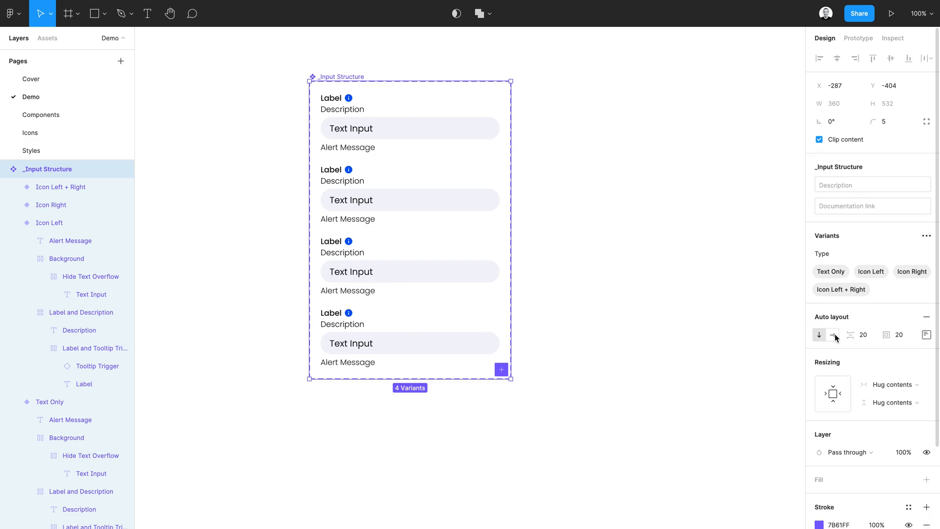
{"action": "left_click", "coordinate": [832, 337]}
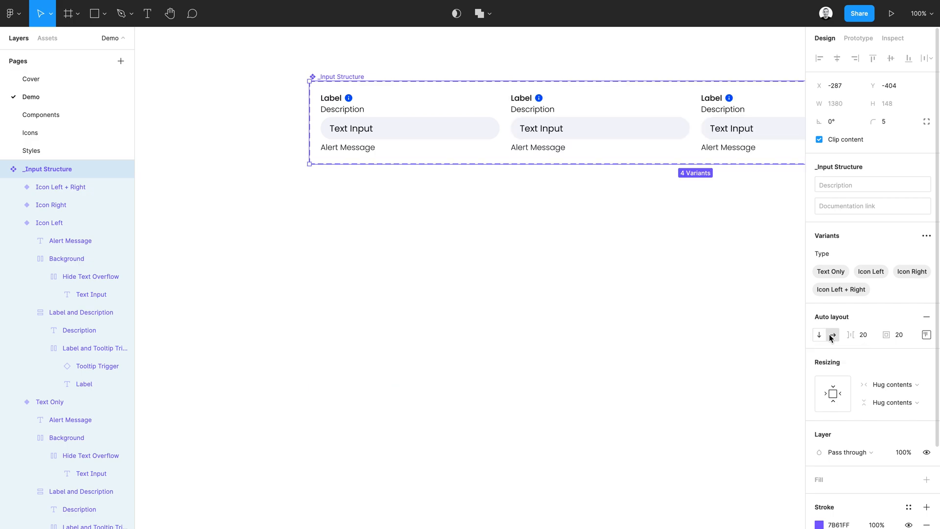
{"action": "left_click_drag", "start_coordinate": [350, 77], "coordinate": [228, 82]}
{"action": "left_click_drag", "start_coordinate": [205, 82], "coordinate": [195, 77]}
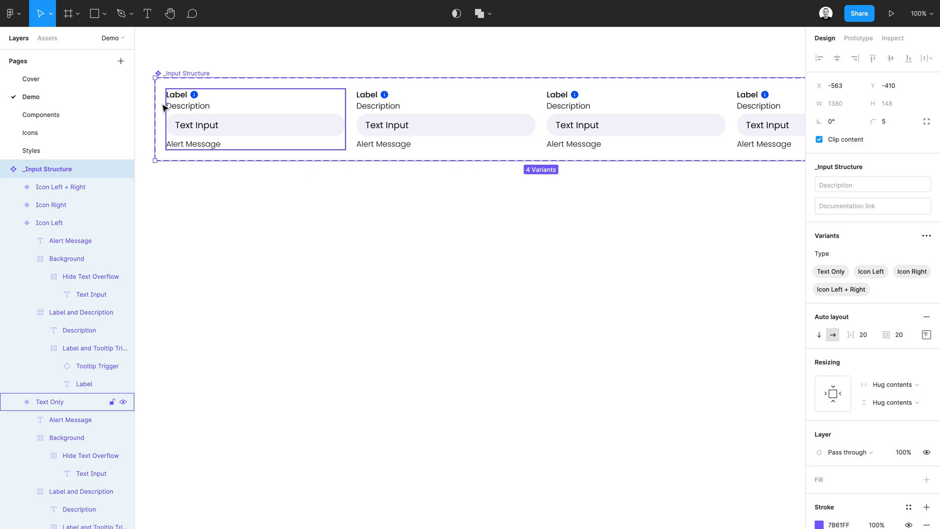
Search the component assets for "icon" and insert the Lock icon before the Text Input in the Text Only variant
{"action": "left_click", "coordinate": [47, 39]}
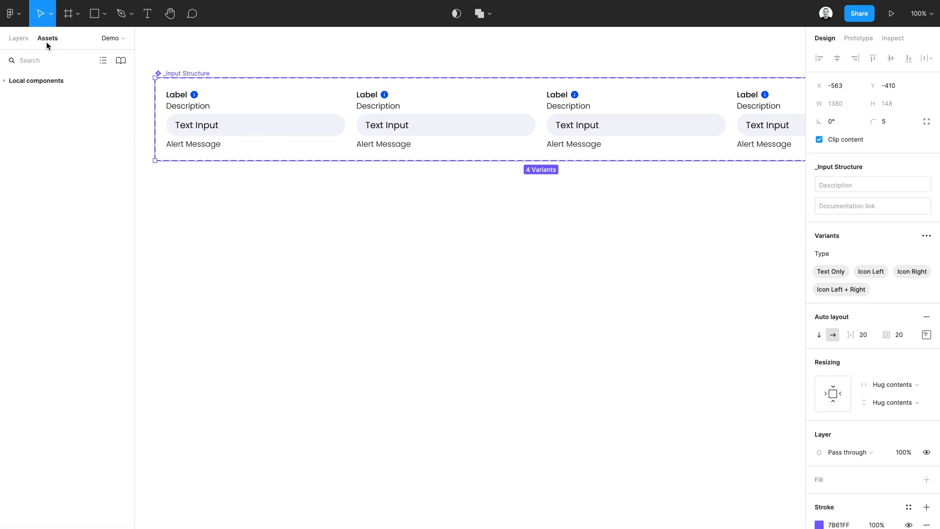
{"action": "type", "text": "icon"}
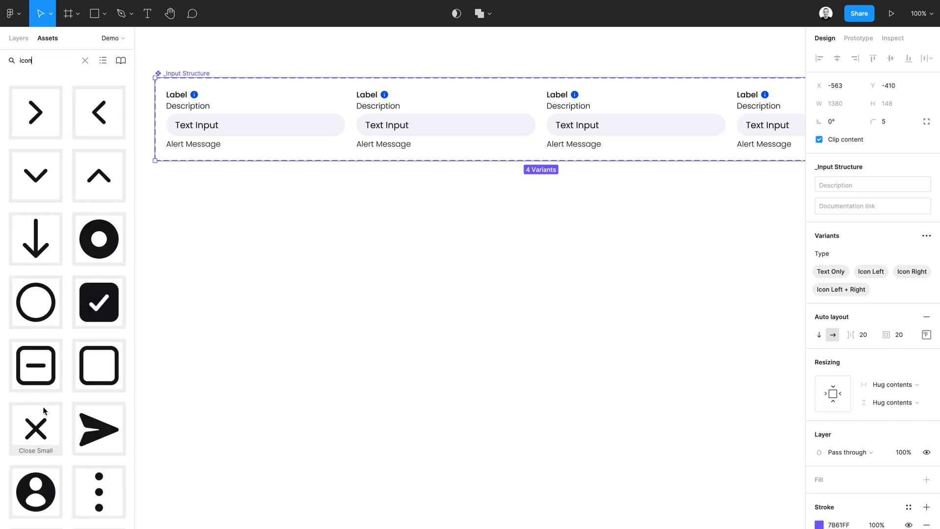
{"action": "scroll", "coordinate": [44, 410], "scroll_direction": "down", "scroll_amount": 5}
{"action": "scroll", "coordinate": [44, 408], "scroll_direction": "down", "scroll_amount": 10}
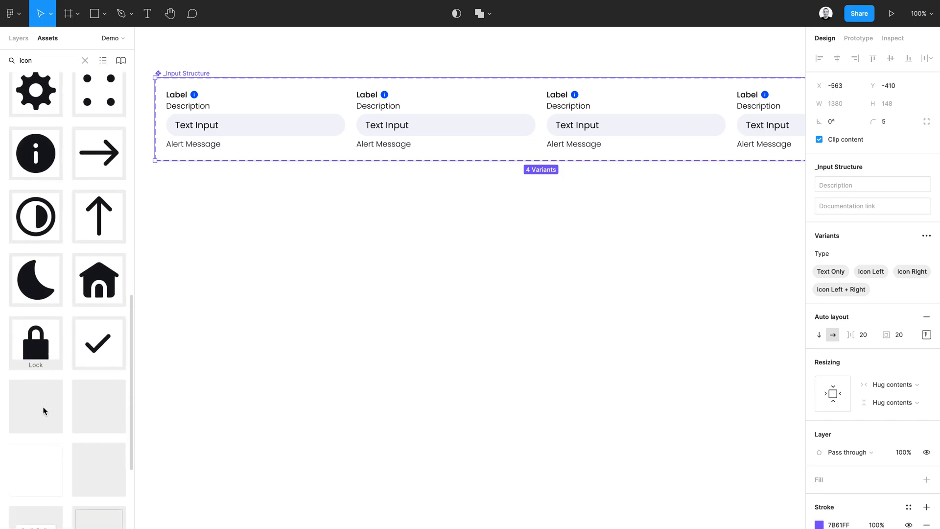
{"action": "scroll", "coordinate": [43, 410], "scroll_direction": "up", "scroll_amount": 1}
{"action": "left_click_drag", "start_coordinate": [42, 407], "coordinate": [173, 124]}
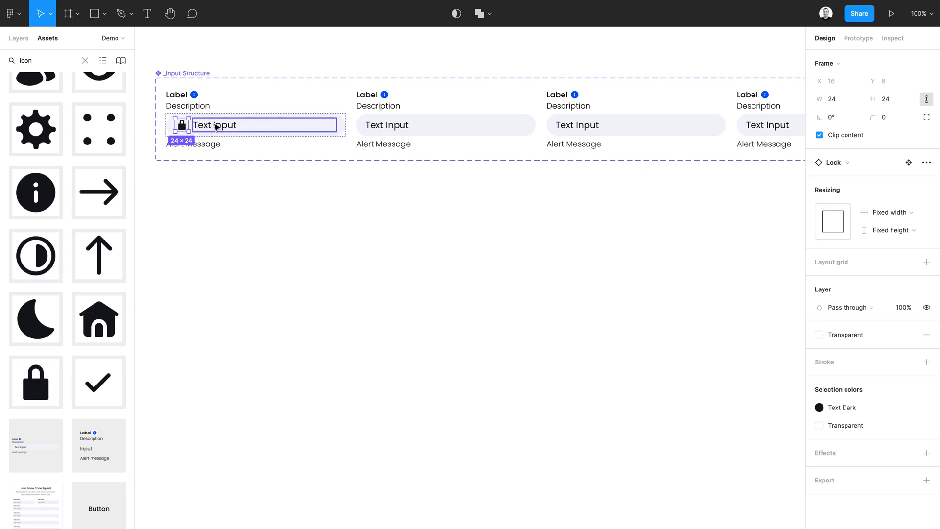
Insert the Eye icon at the right end of the input in the Text Only variant
{"action": "scroll", "coordinate": [65, 253], "scroll_direction": "up", "scroll_amount": 1}
{"action": "scroll", "coordinate": [65, 250], "scroll_direction": "up", "scroll_amount": 5}
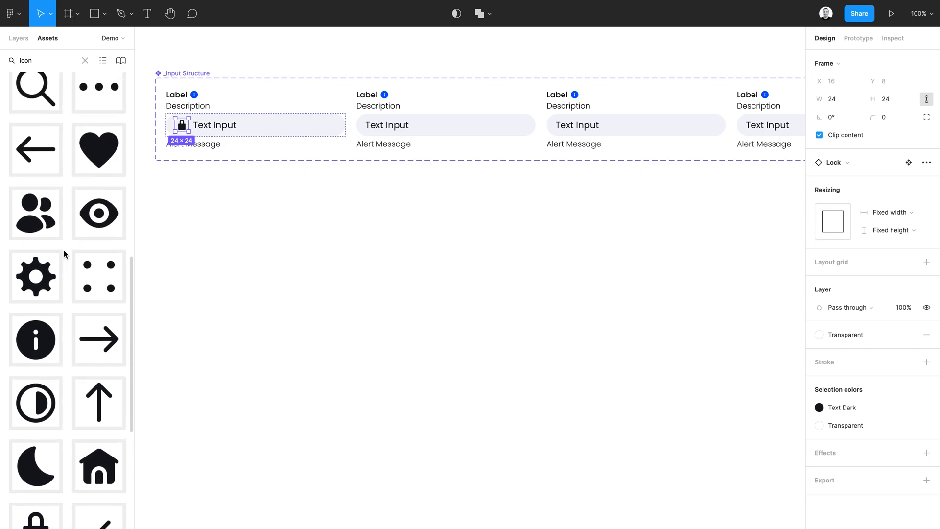
{"action": "left_click_drag", "start_coordinate": [98, 218], "coordinate": [331, 130]}
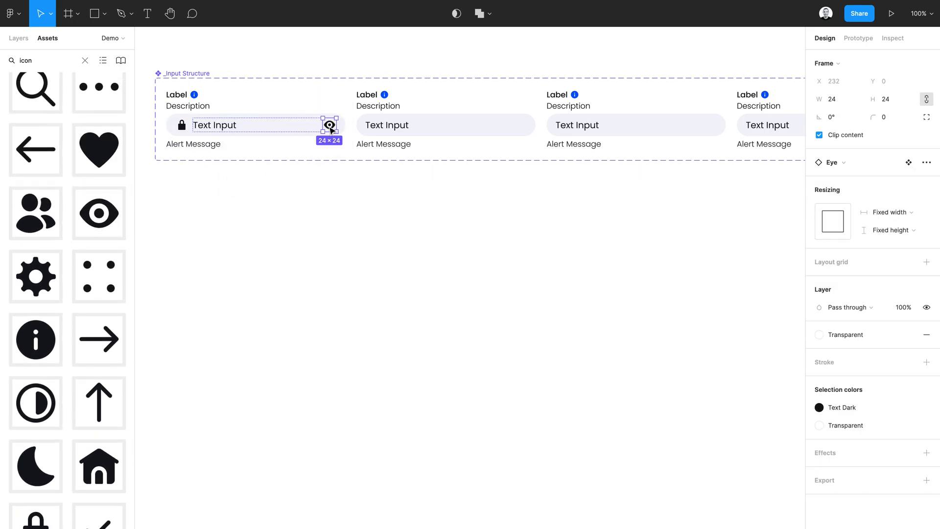
{"action": "left_click", "coordinate": [334, 176]}
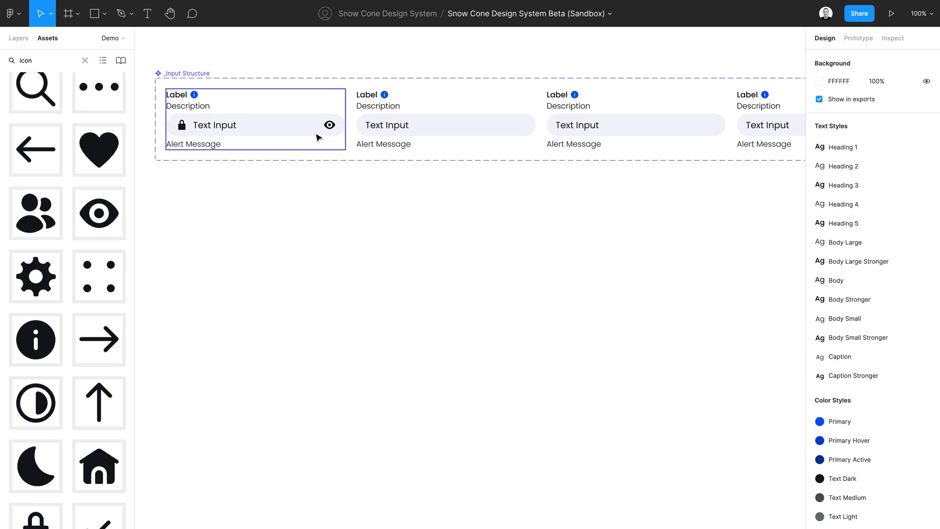
Move the Lock icon from the Text Only variant into the Icon Left input and copy it into the Icon Left + Right input
{"action": "double_click", "coordinate": [333, 129]}
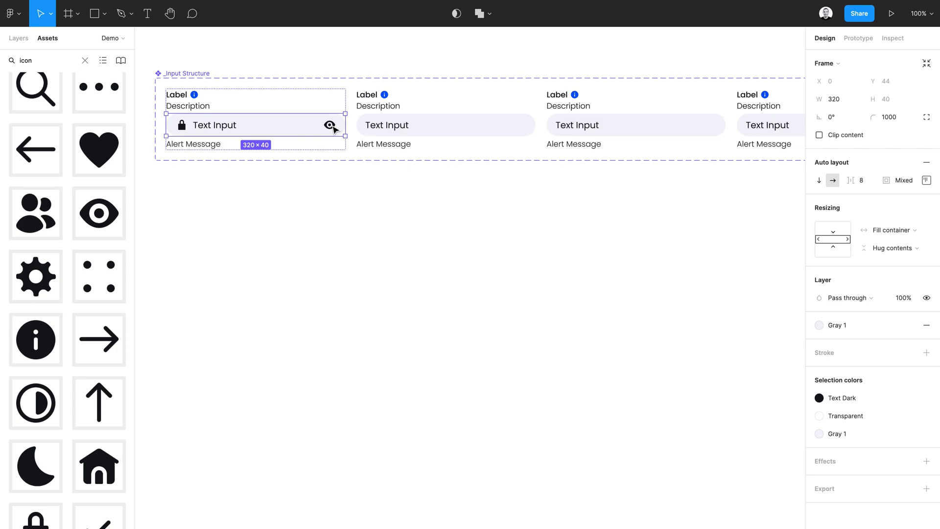
{"action": "double_click", "coordinate": [180, 126]}
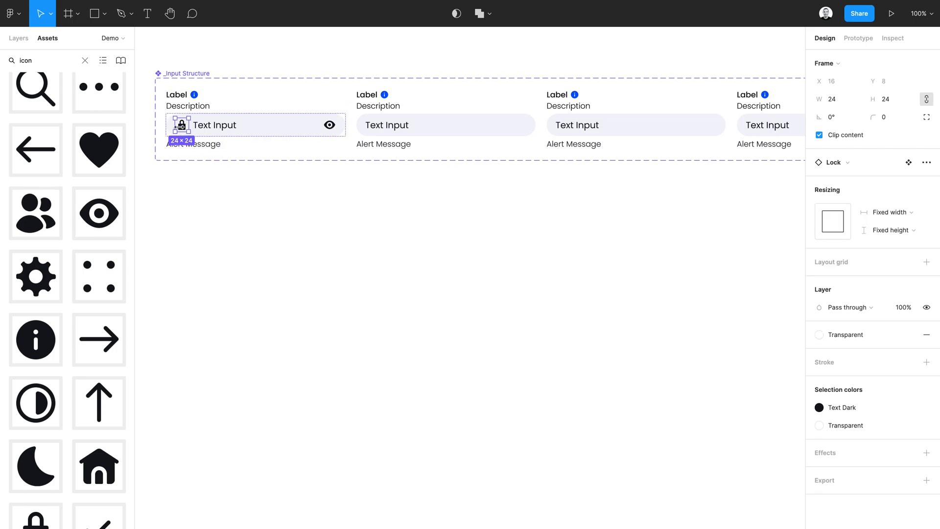
{"action": "left_click_drag", "start_coordinate": [181, 125], "coordinate": [365, 121]}
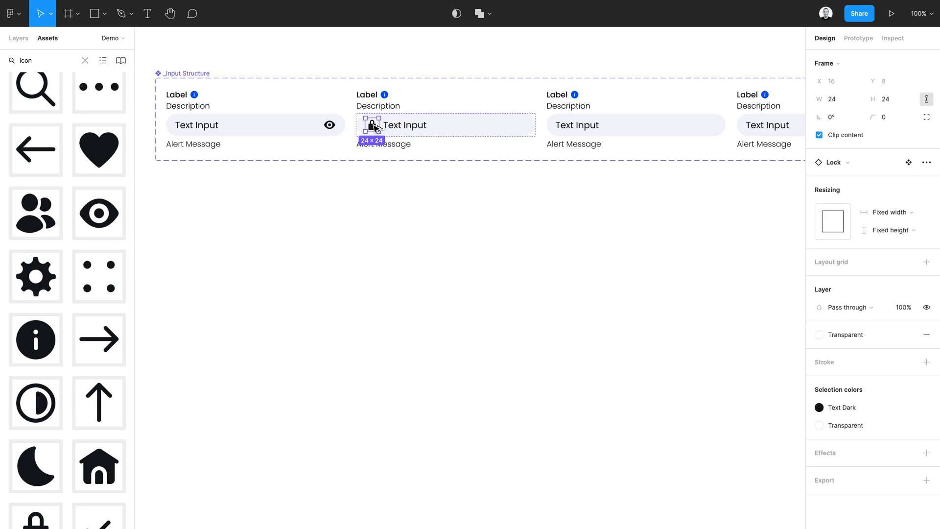
{"action": "left_click_drag", "start_coordinate": [376, 127], "coordinate": [744, 126]}
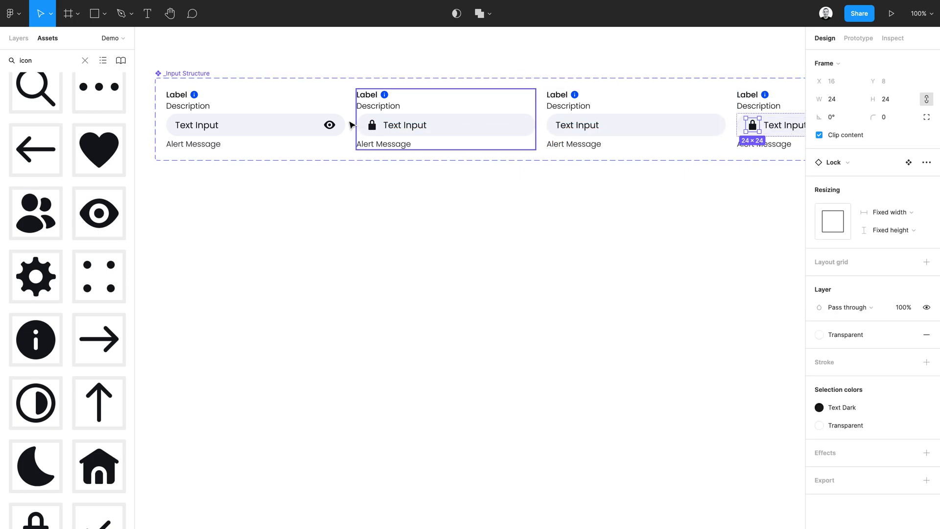
Move the Eye icon from the Text Only variant into the Icon Right input and copy it into the Icon Left + Right input
{"action": "left_click", "coordinate": [328, 127]}
{"action": "double_click", "coordinate": [330, 127]}
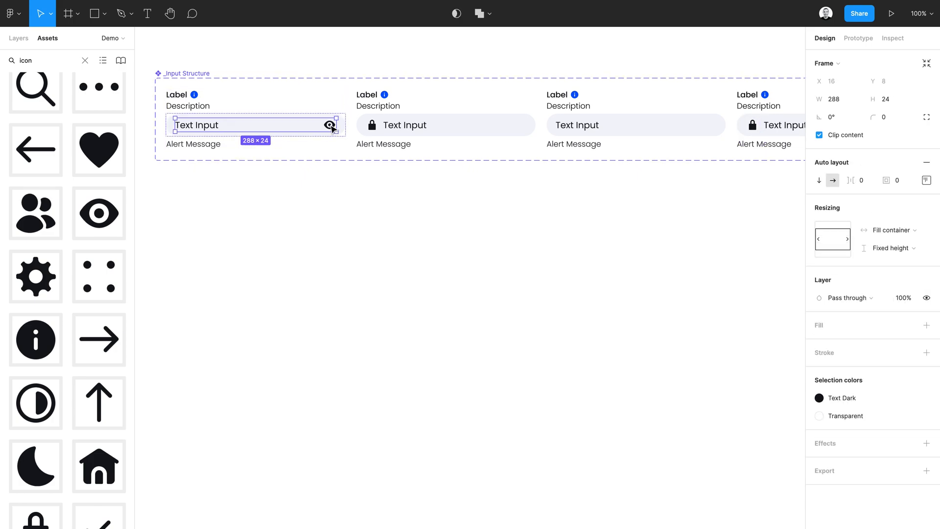
{"action": "double_click", "coordinate": [329, 127]}
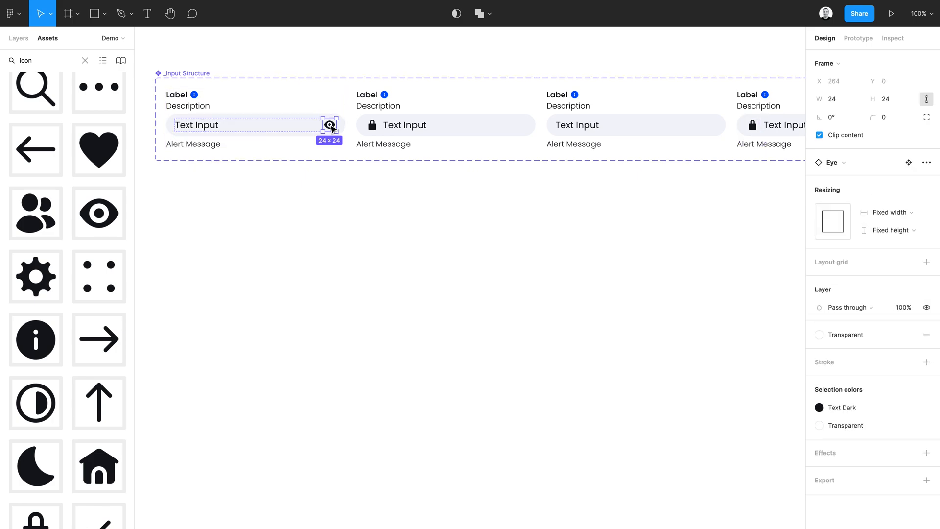
{"action": "key", "text": "Delete"}
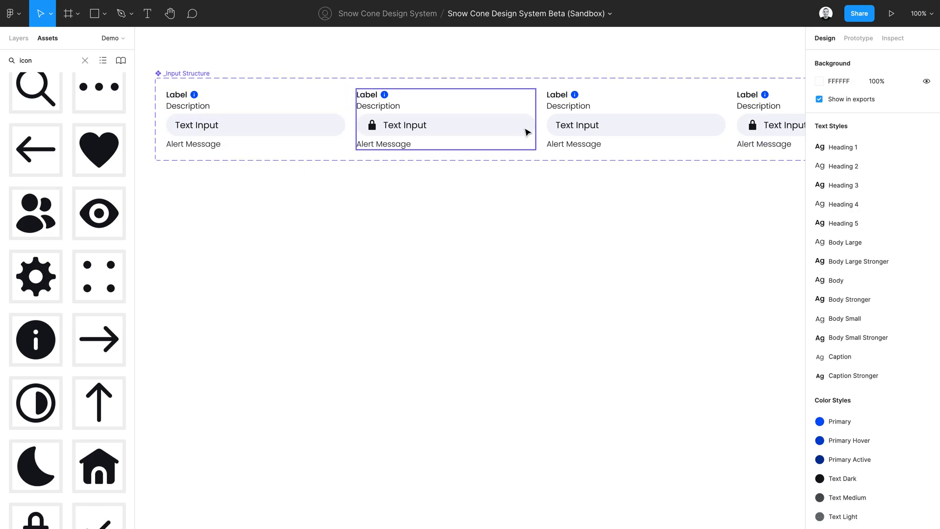
{"action": "double_click", "coordinate": [692, 128]}
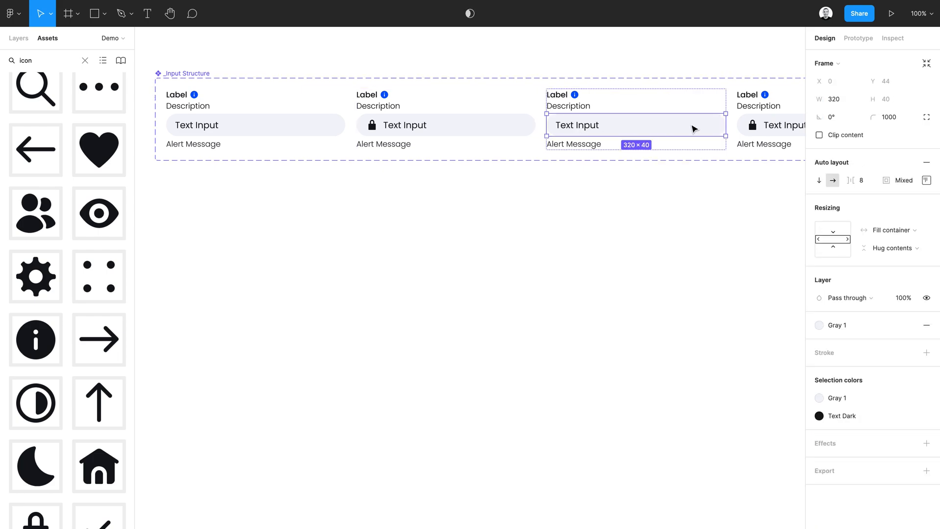
{"action": "key", "text": "ctrl+v"}
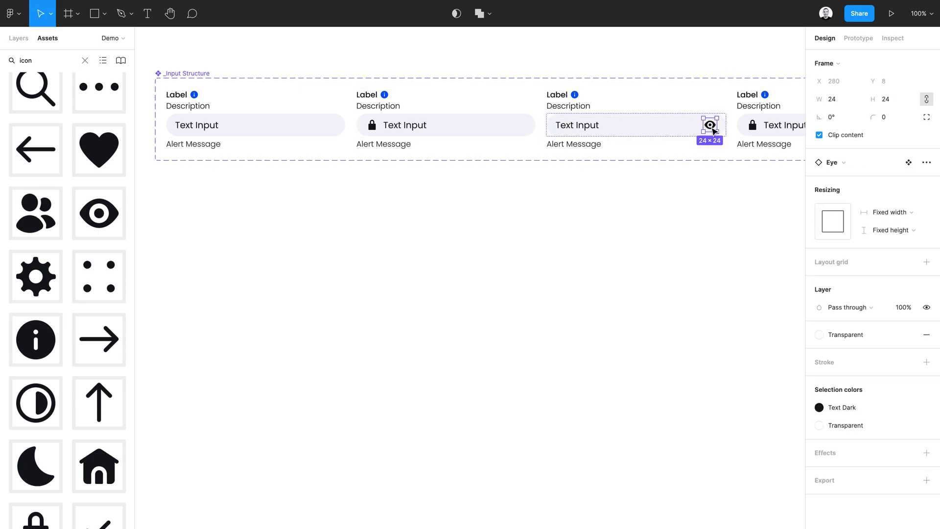
{"action": "scroll", "coordinate": [621, 148], "scroll_direction": "right", "scroll_amount": 3}
{"action": "scroll", "coordinate": [620, 146], "scroll_direction": "left", "scroll_amount": 5}
{"action": "double_click", "coordinate": [621, 145]}
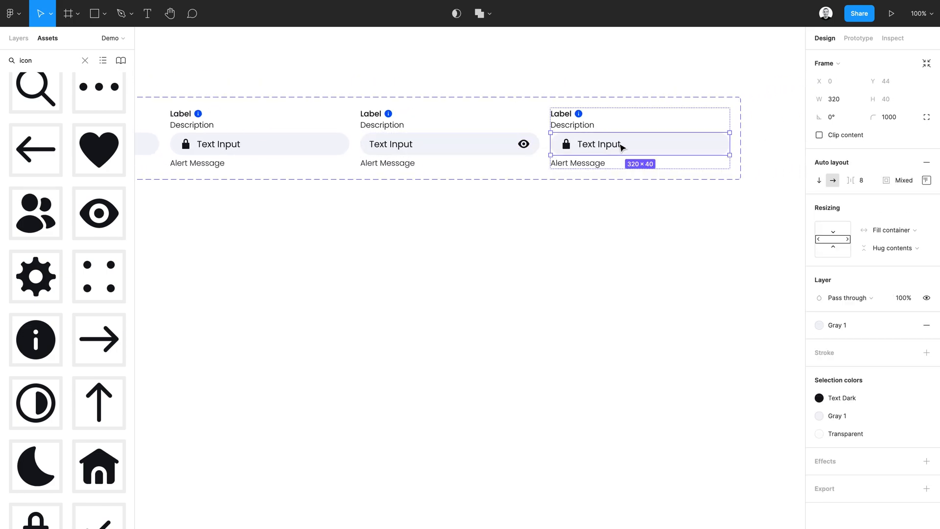
{"action": "key", "text": "ctrl+v"}
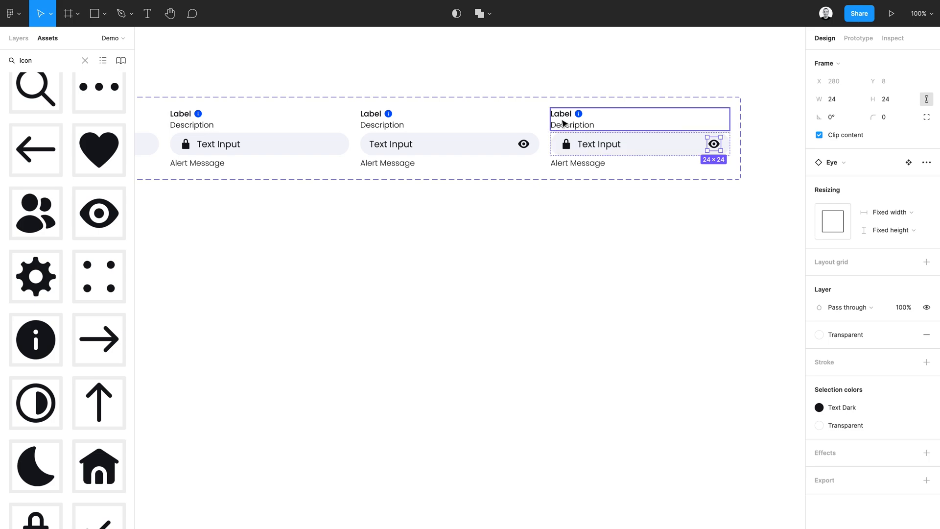
Place an instance of the Text Only variant below the _Text Input Structure set and turn it into a new component
{"action": "left_click", "coordinate": [591, 210]}
{"action": "key", "text": "ctrl+a"}
{"action": "key", "text": "shift+2"}
{"action": "left_click", "coordinate": [18, 39]}
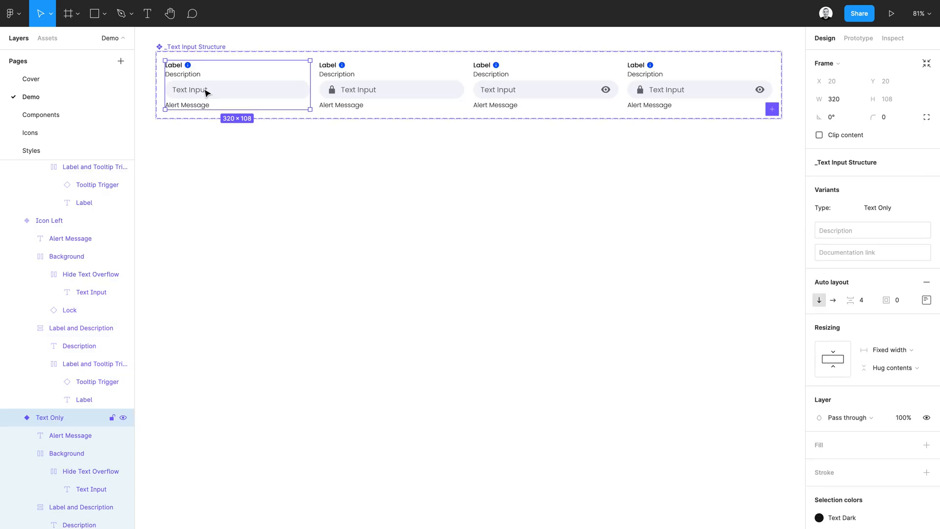
{"action": "left_click_drag", "start_coordinate": [209, 91], "coordinate": [206, 181]}
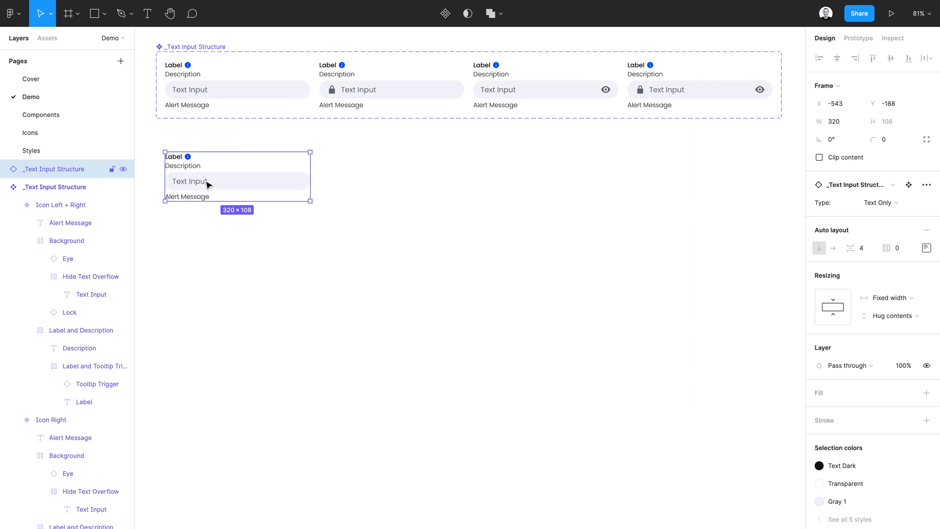
{"action": "key", "text": "alt"}
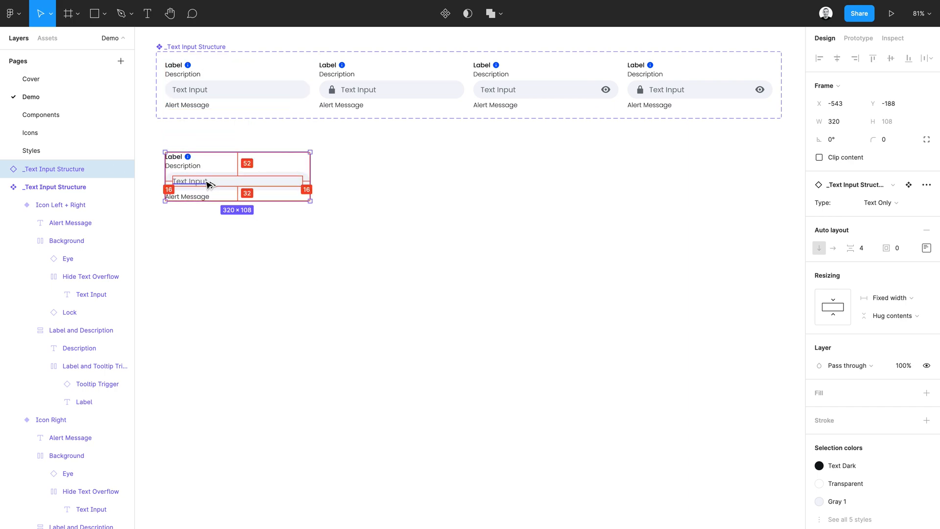
{"action": "key", "text": "ctrl+alt+k"}
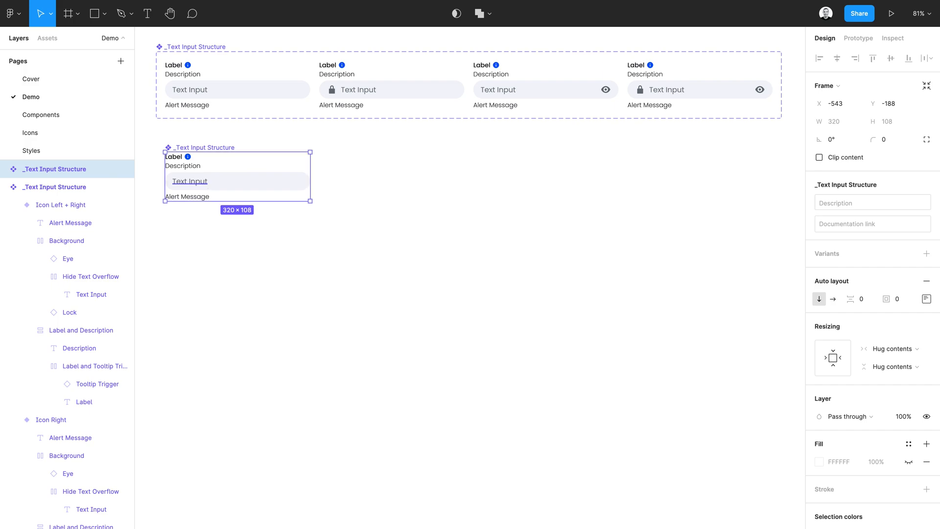
Rename the new component below the set as Text Input
{"action": "key", "text": "ctrl+r"}
{"action": "key", "text": "Right"}
{"action": "key", "text": "ctrl+shift+Left"}
{"action": "key", "text": "BackSpace"}
{"action": "key", "text": "BackSpace"}
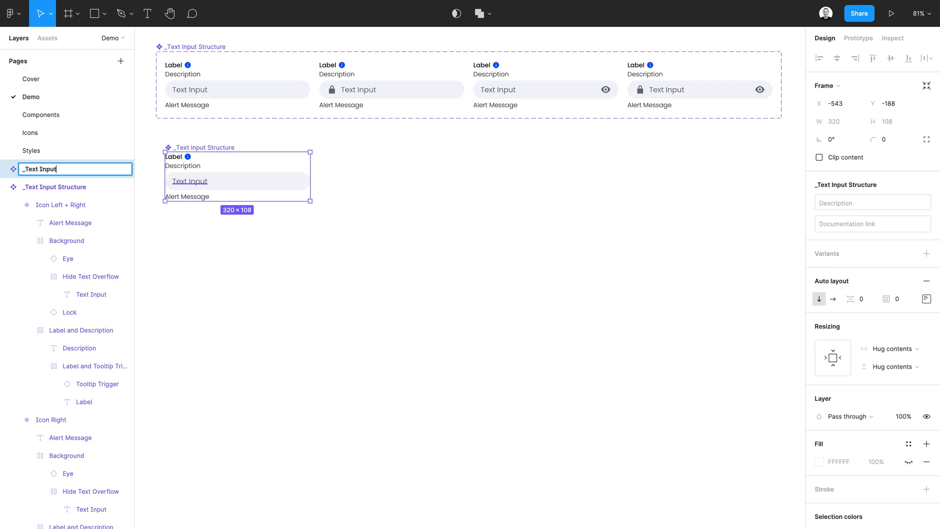
{"action": "key", "text": "Delete"}
{"action": "key", "text": "Return"}
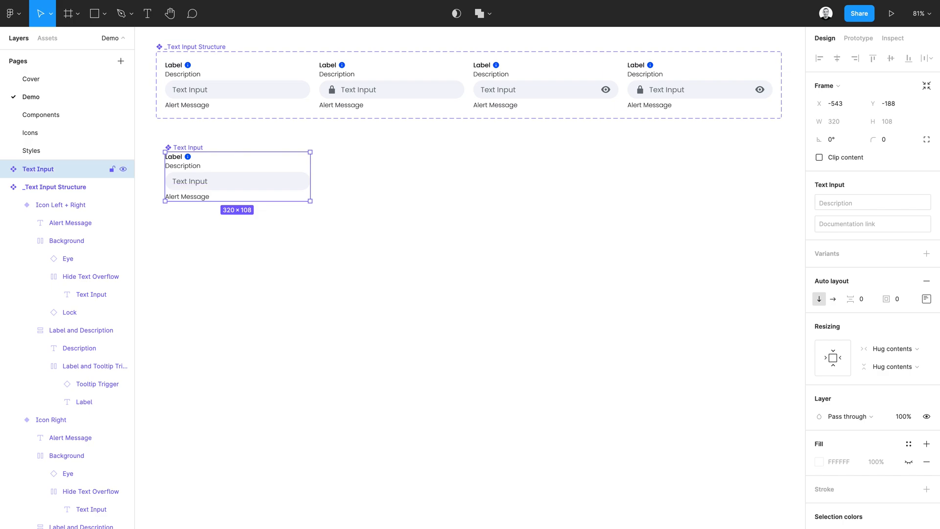
Set the width of the _Text Input Structure instance nested in the Text Input component to Fill container
{"action": "key", "text": "Return"}
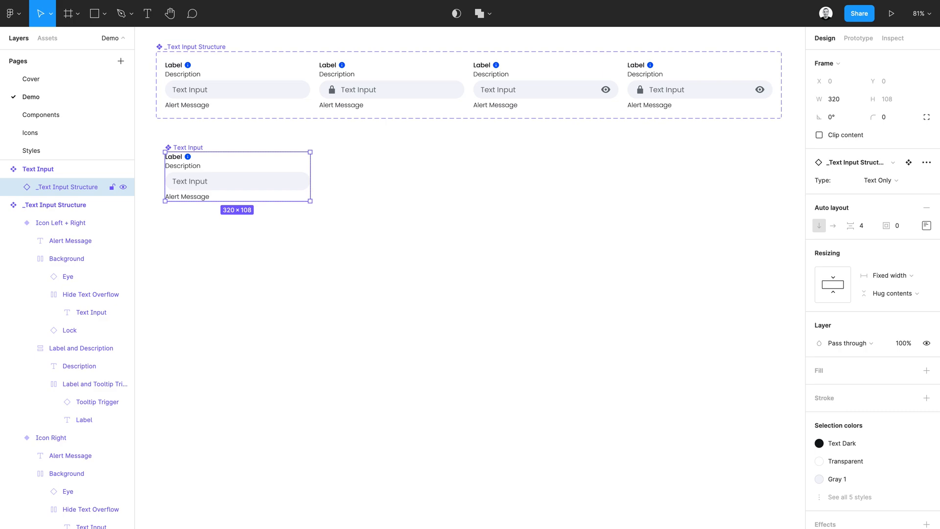
{"action": "left_click", "coordinate": [890, 275]}
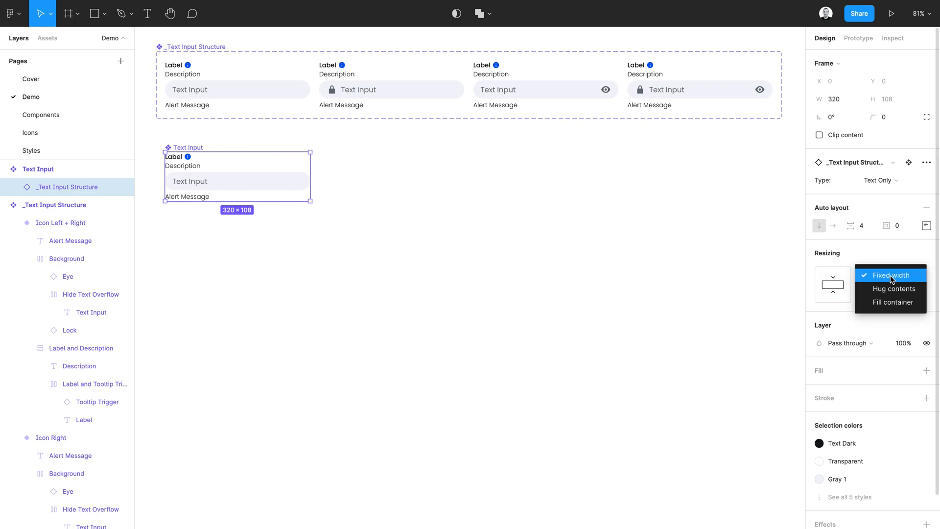
{"action": "left_click", "coordinate": [884, 300]}
Try narrowing the Text Input component to a width of about 171 and undo the resize
{"action": "left_click", "coordinate": [179, 147]}
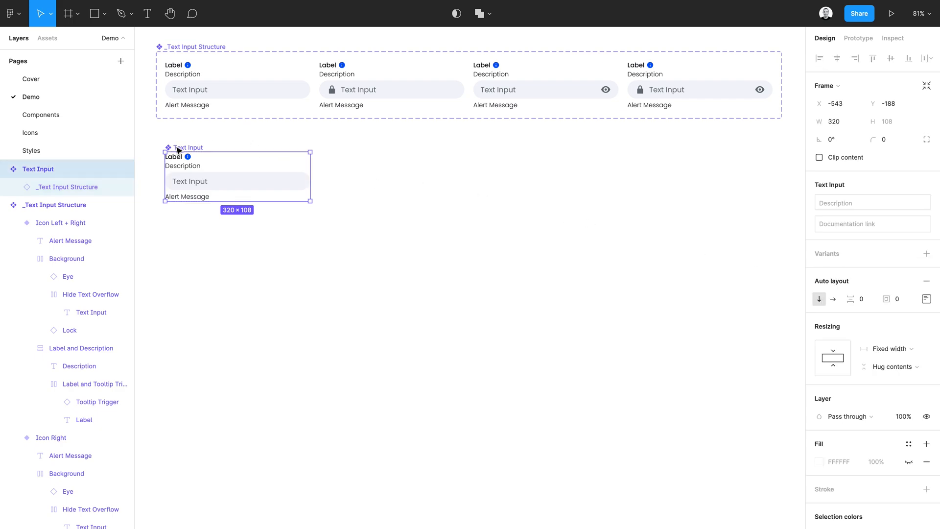
{"action": "left_click_drag", "start_coordinate": [310, 182], "coordinate": [244, 195]}
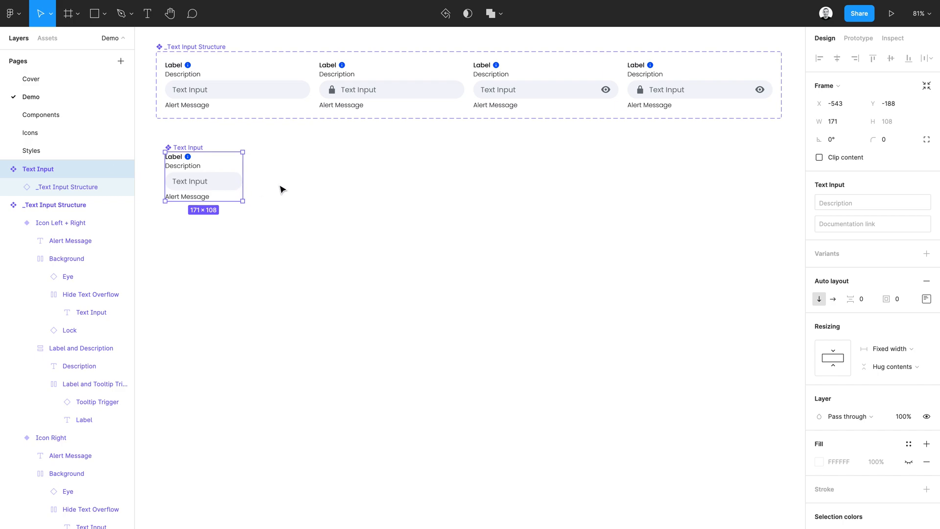
{"action": "key", "text": "ctrl+z"}
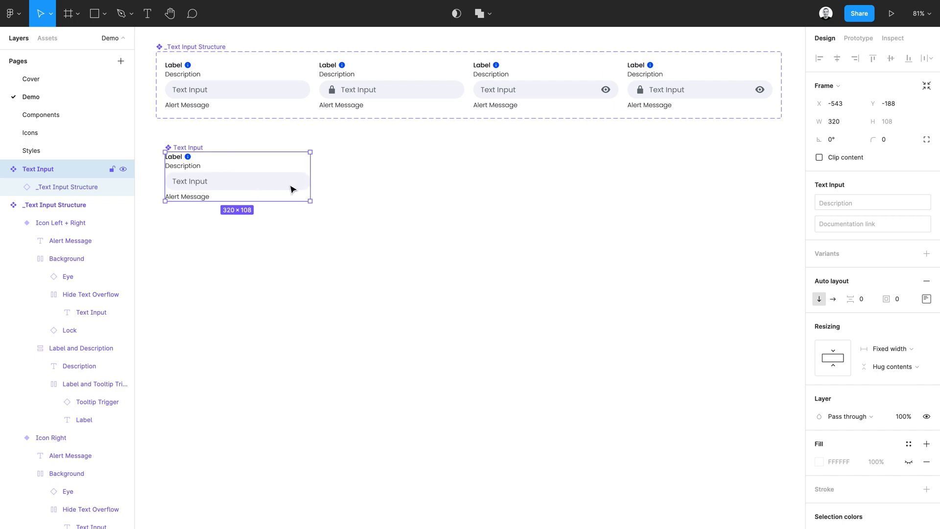
Add a second variant to the Text Input component and rename the set's variant property as Type
{"action": "left_click", "coordinate": [926, 255]}
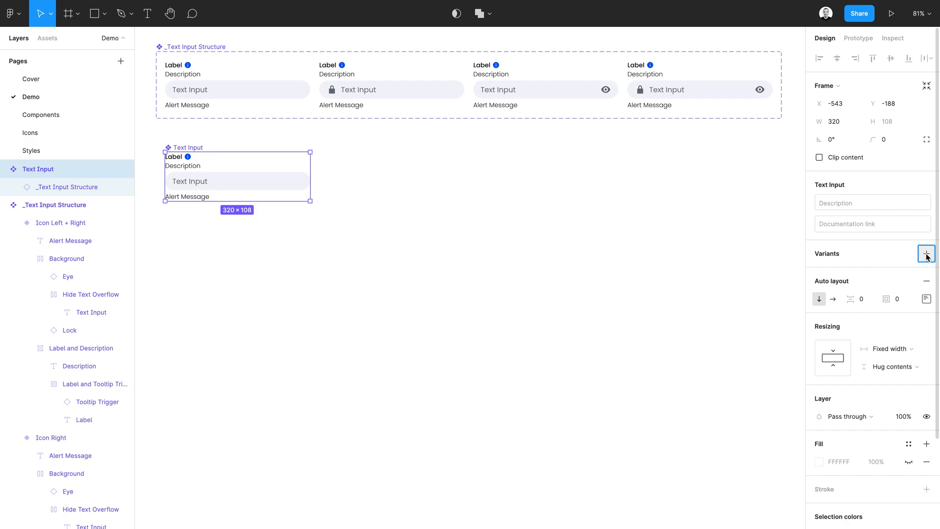
{"action": "left_click", "coordinate": [167, 143]}
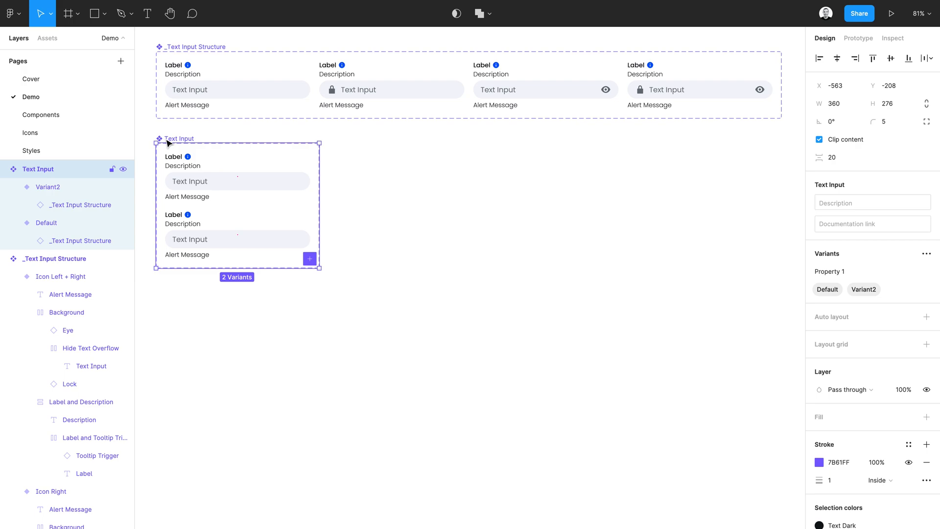
{"action": "double_click", "coordinate": [842, 270]}
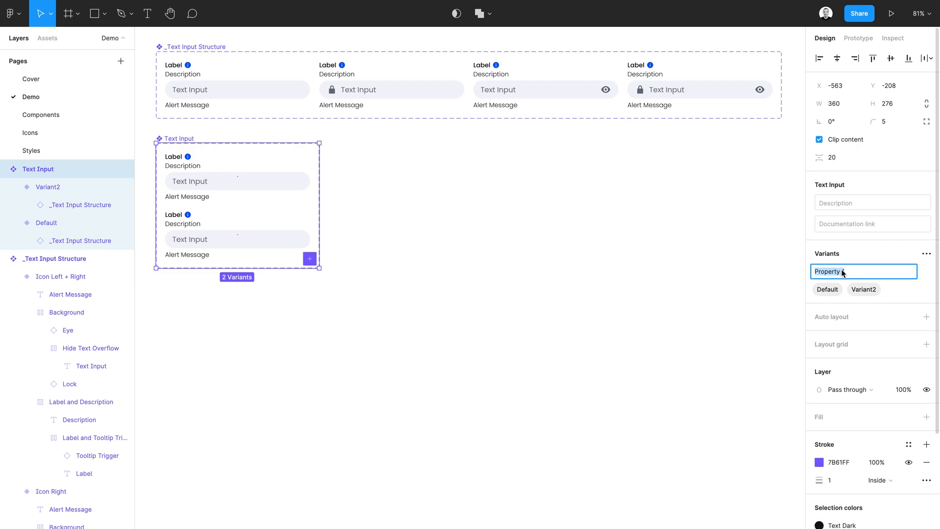
{"action": "type", "text": "Tyoe"}
{"action": "key", "text": "Return"}
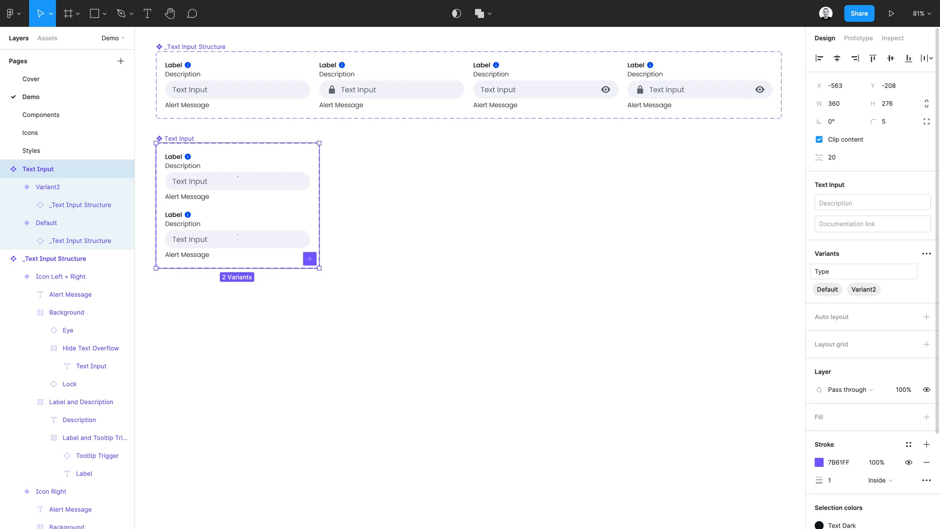
Rename the two Type values of the Text Input set as Text Only and Icon Left
{"action": "double_click", "coordinate": [836, 293]}
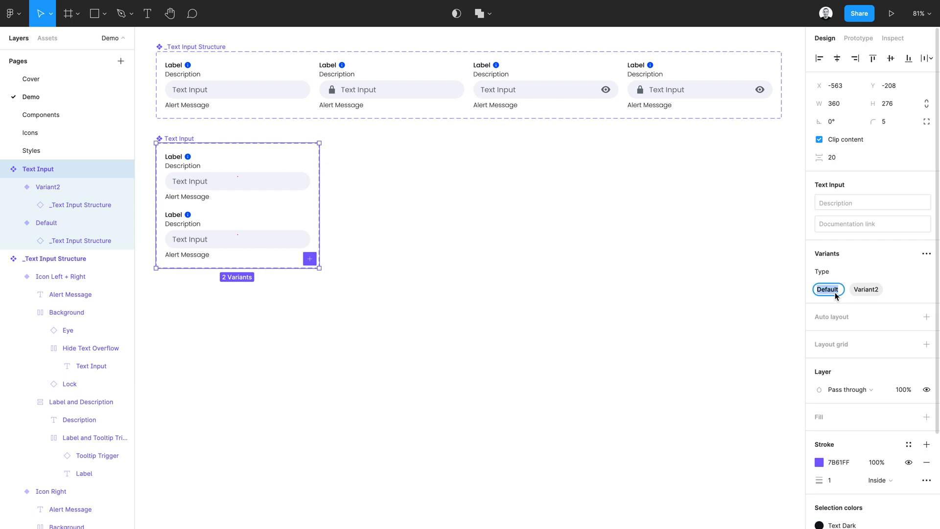
{"action": "type", "text": "New value"}
{"action": "type", "text": "Text"}
{"action": "type", "text": " Only"}
{"action": "double_click", "coordinate": [887, 296]}
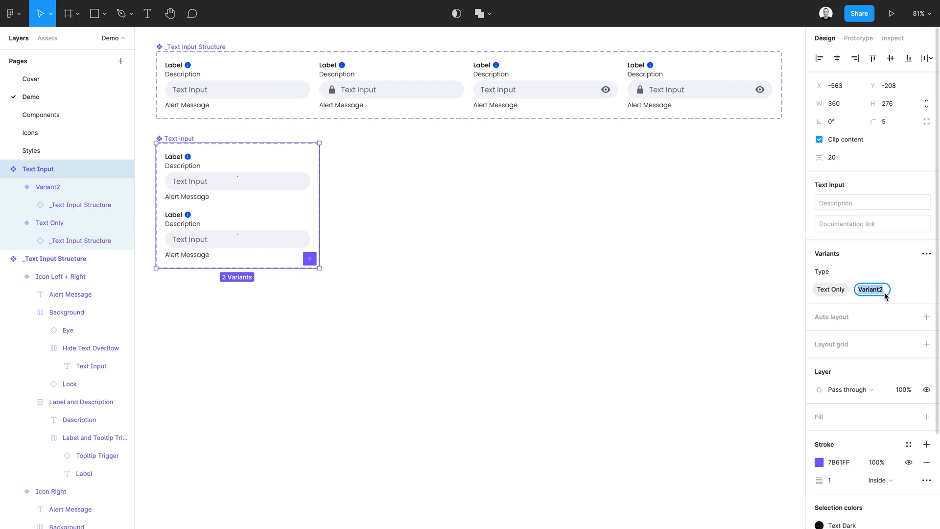
{"action": "type", "text": "Icon Left"}
{"action": "key", "text": "Return"}
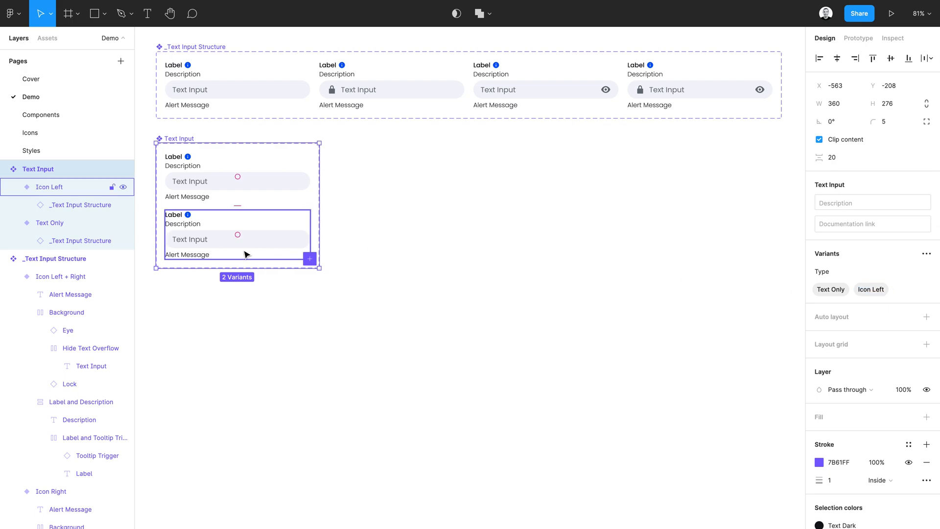
Add a third variant to the Text Input set with its Type set to Icon Right
{"action": "left_click", "coordinate": [245, 254]}
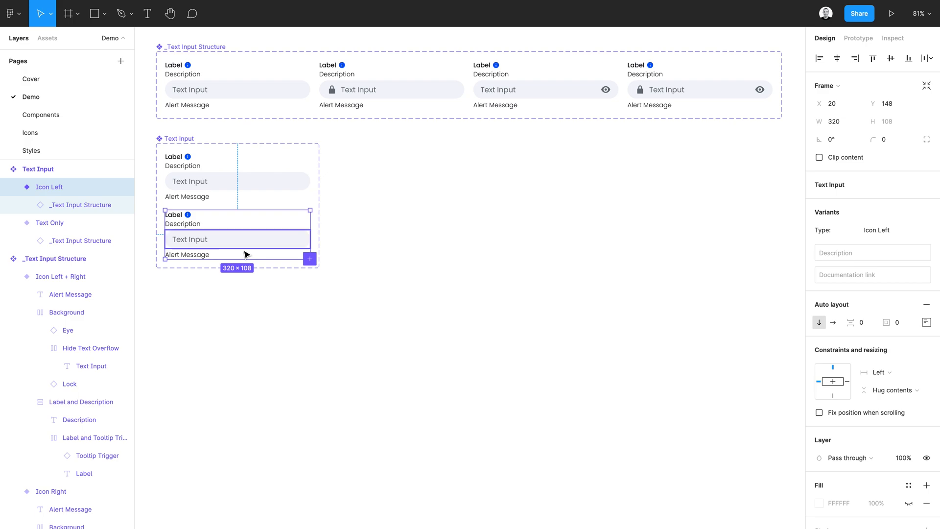
{"action": "left_click", "coordinate": [309, 258]}
{"action": "type", "text": "Icon"}
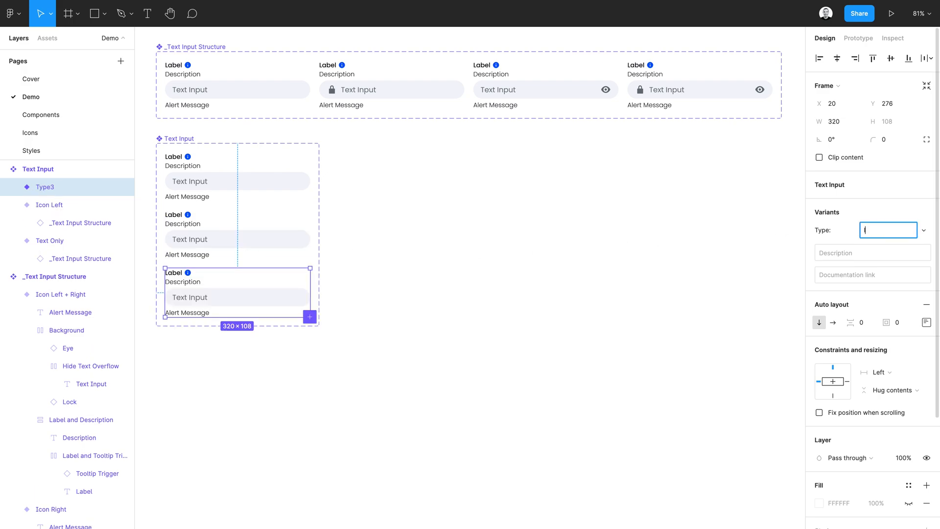
{"action": "type", "text": " Right"}
{"action": "key", "text": "Return"}
Add a fourth variant to the Text Input set with its Type set to Icon Left + Right
{"action": "left_click", "coordinate": [310, 317]}
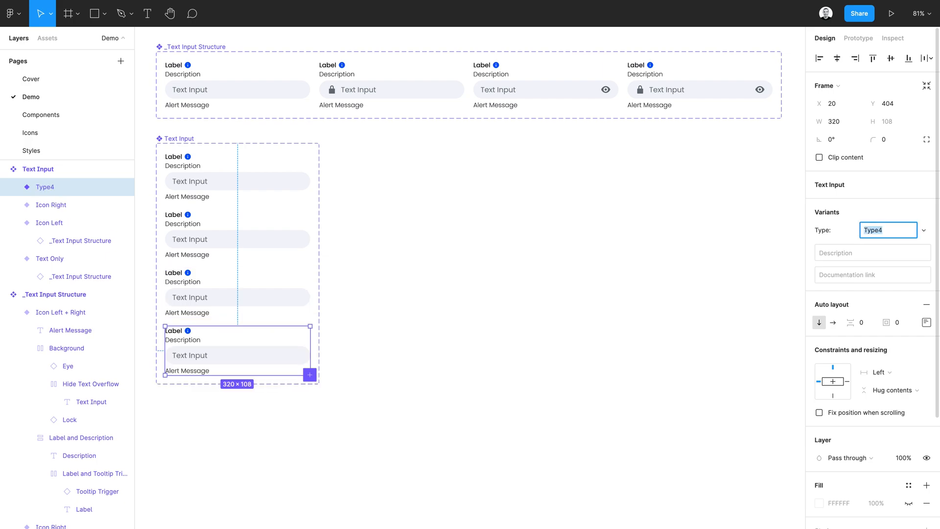
{"action": "type", "text": "Icon Left"}
{"action": "key", "text": "Right"}
{"action": "key", "text": "Return"}
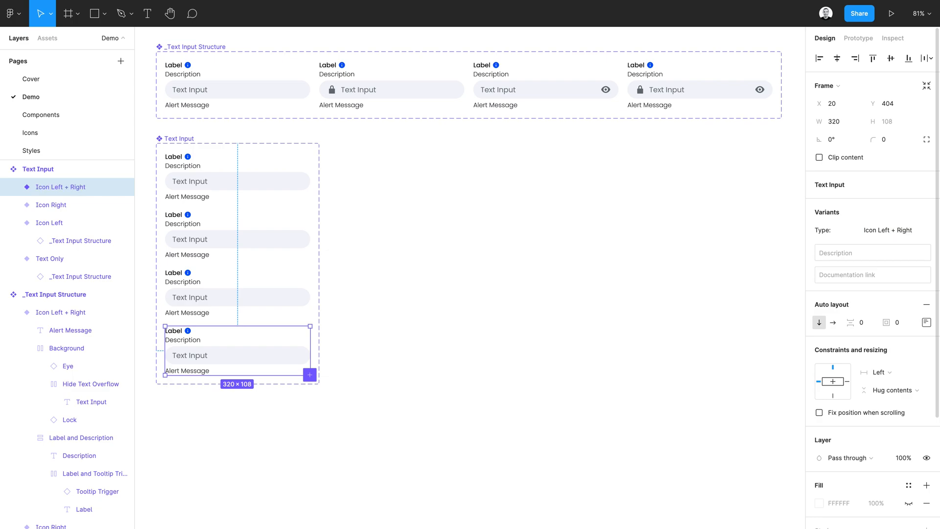
Switch the nested instances in the Icon Left + Right and Icon Right variants of Text Input to their matching types
{"action": "key", "text": "Return"}
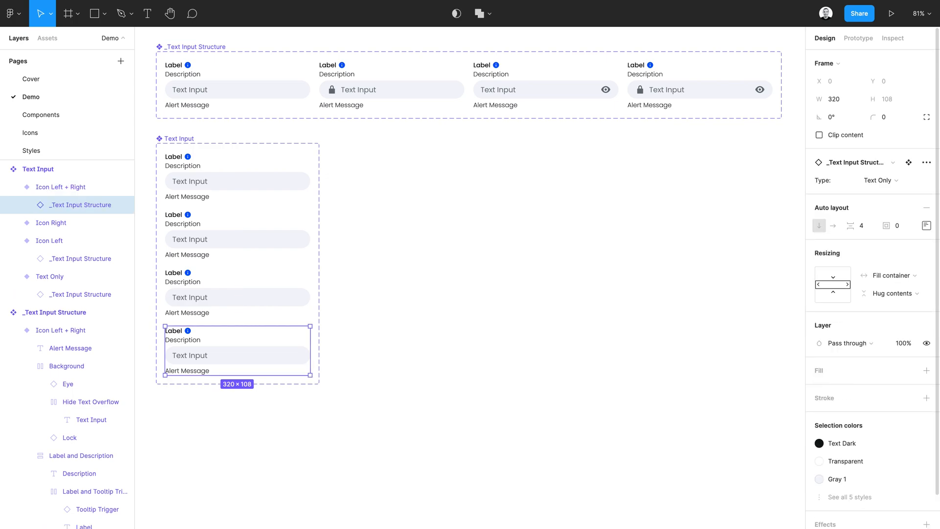
{"action": "left_click", "coordinate": [894, 184]}
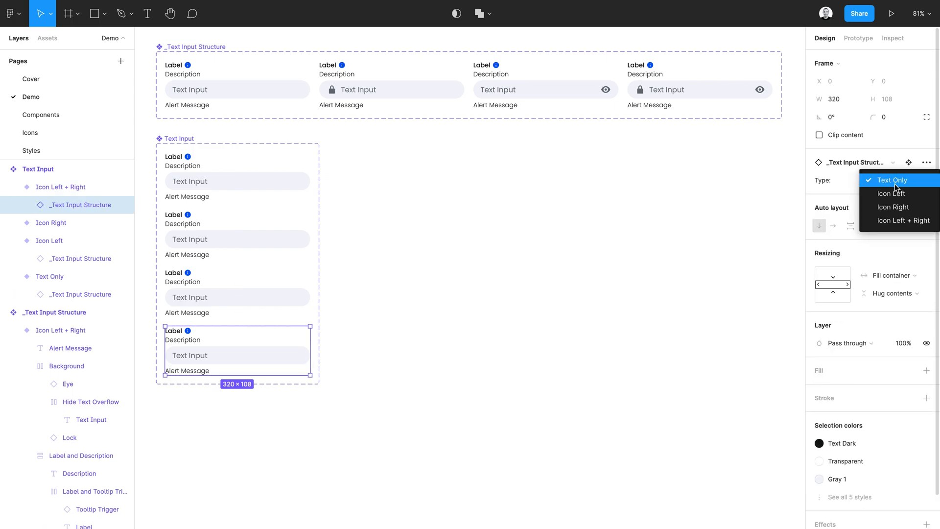
{"action": "left_click", "coordinate": [894, 225]}
{"action": "left_click", "coordinate": [265, 305]}
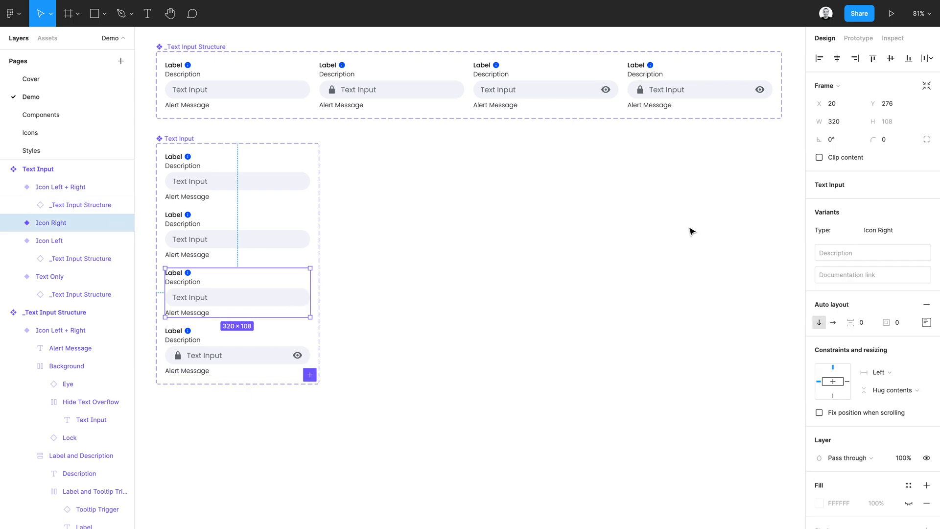
{"action": "key", "text": "Return"}
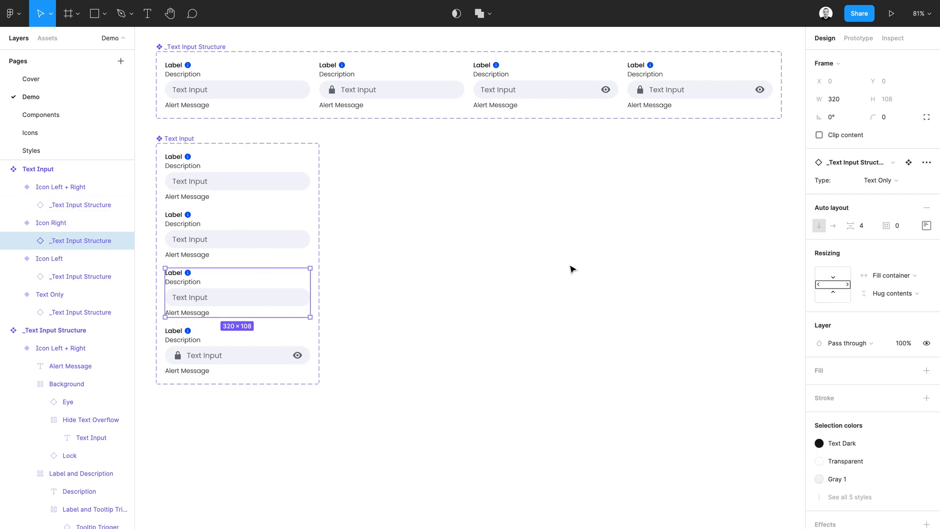
{"action": "left_click", "coordinate": [889, 187]}
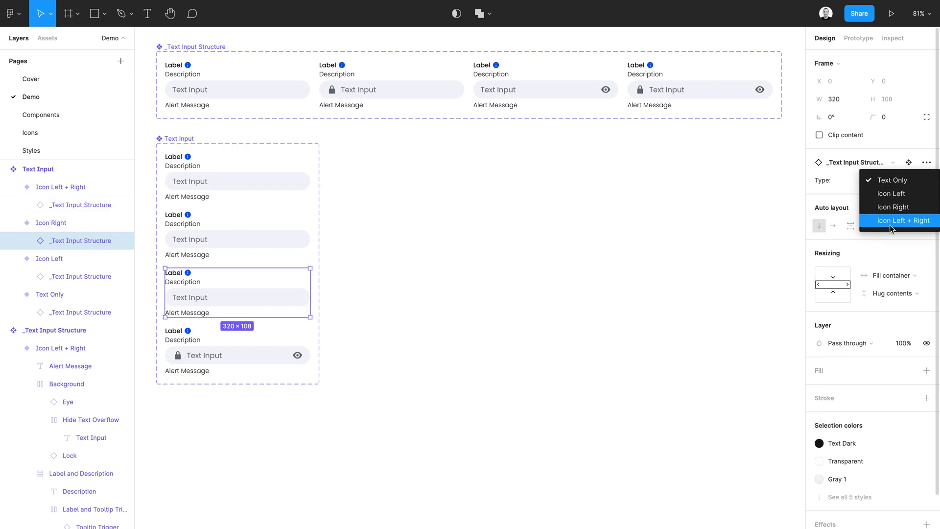
{"action": "left_click", "coordinate": [893, 207]}
Switch the nested _Text Input Structure instance in the Icon Left variant of Text Input to the Icon Left type
{"action": "left_click", "coordinate": [245, 243]}
{"action": "key", "text": "Return"}
{"action": "left_click", "coordinate": [890, 190]}
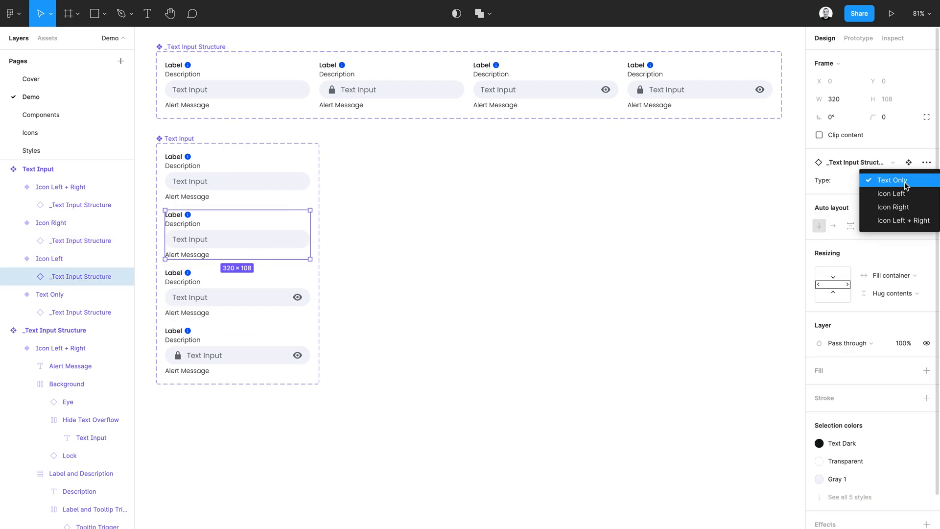
{"action": "left_click", "coordinate": [897, 192]}
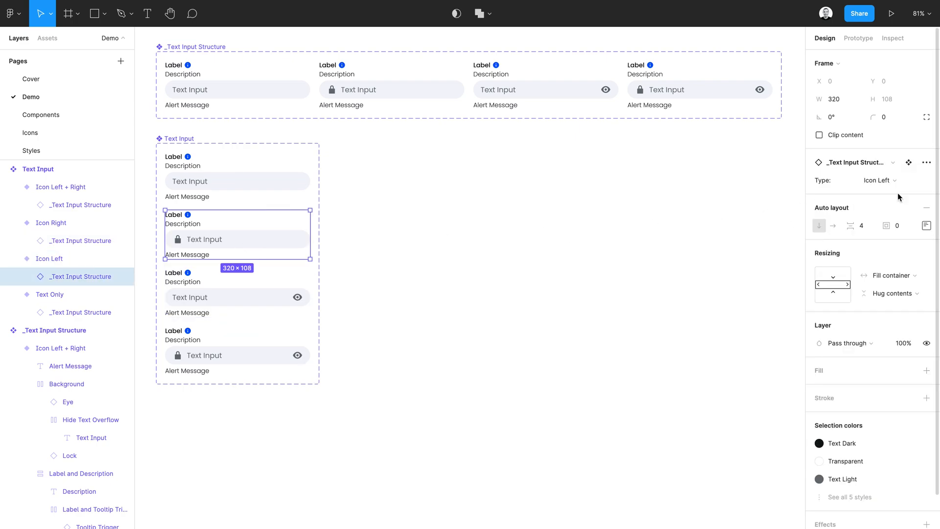
Apply auto layout to the Text Input component set and arrange its four variants in a horizontal row
{"action": "left_click", "coordinate": [172, 139]}
{"action": "key", "text": "shift+a"}
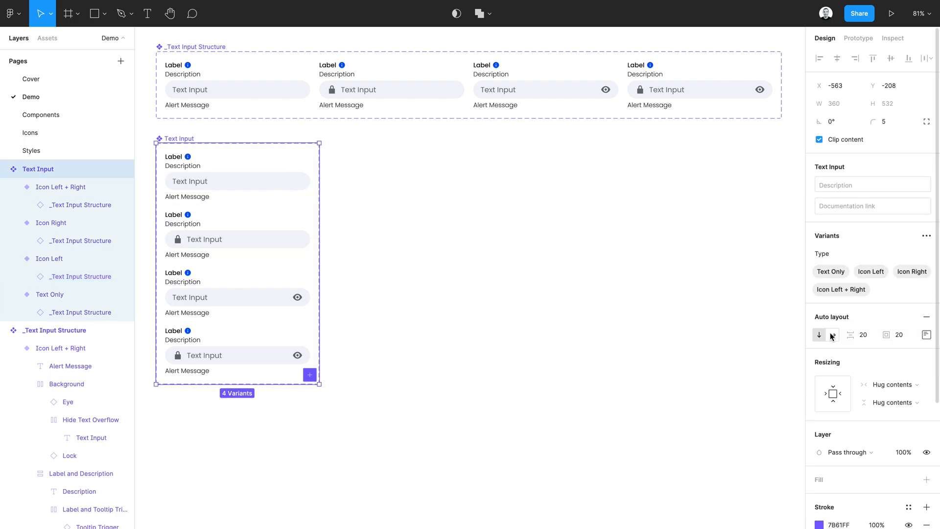
{"action": "left_click", "coordinate": [833, 335]}
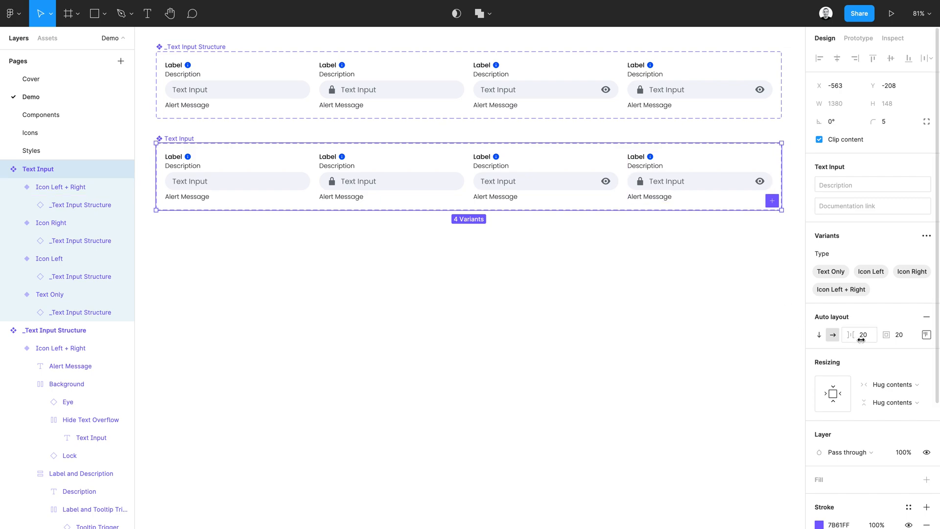
Remove auto layout from the Text Input set and extend its frame downward to a height of about 751
{"action": "left_click", "coordinate": [923, 319]}
{"action": "left_click_drag", "start_coordinate": [499, 208], "coordinate": [499, 483]}
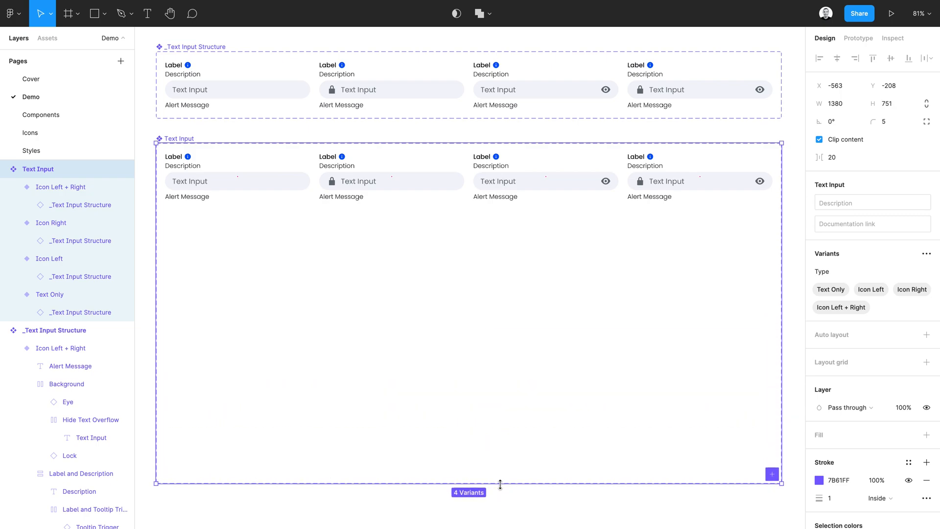
{"action": "left_click", "coordinate": [221, 189]}
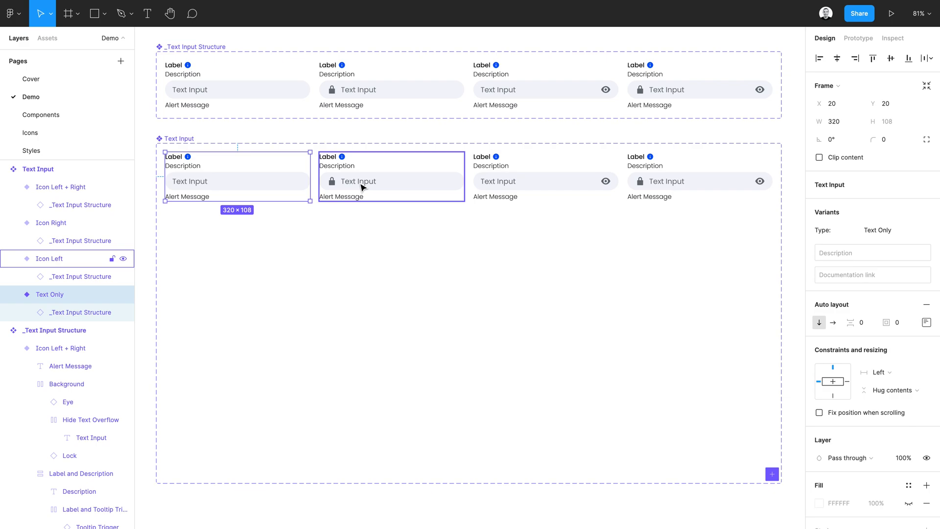
Add a State property to the Text Input set and rename its default value as Enabled
{"action": "left_click", "coordinate": [179, 139]}
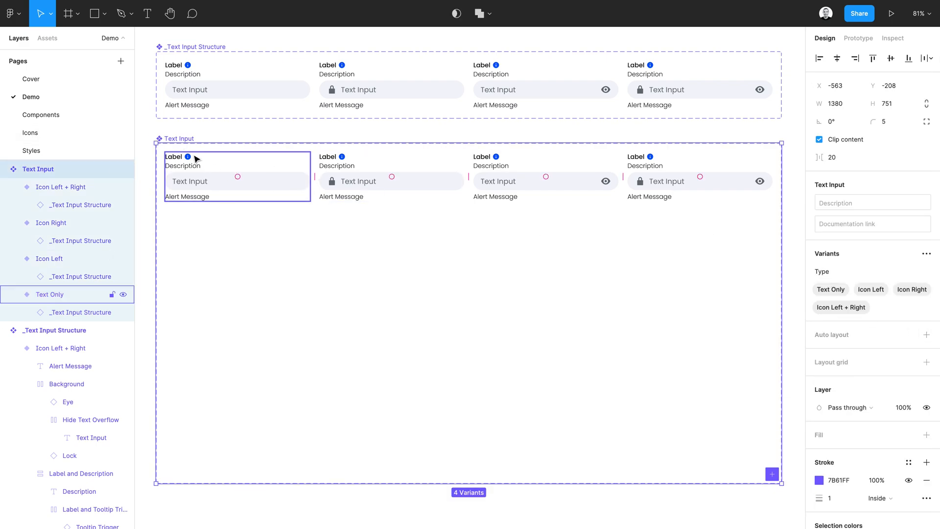
{"action": "left_click", "coordinate": [926, 253]}
{"action": "left_click", "coordinate": [856, 291]}
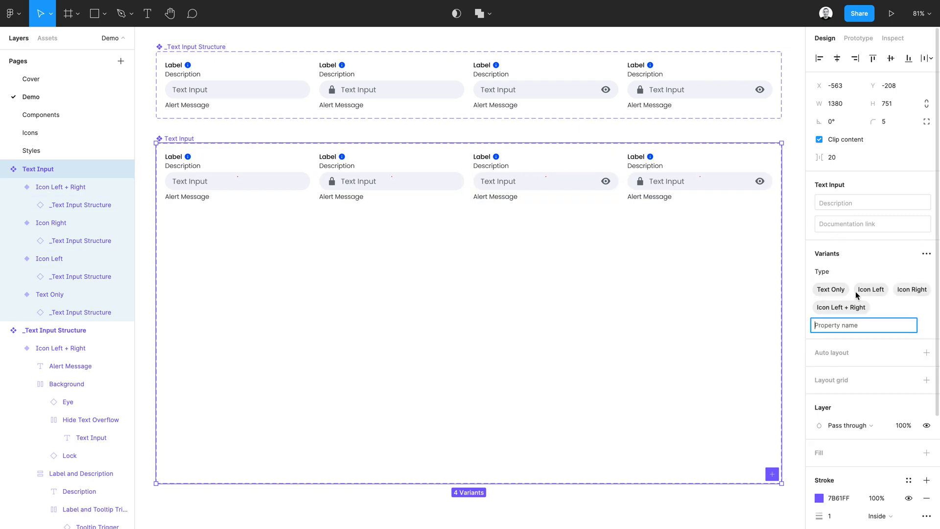
{"action": "type", "text": "State"}
{"action": "key", "text": "Return"}
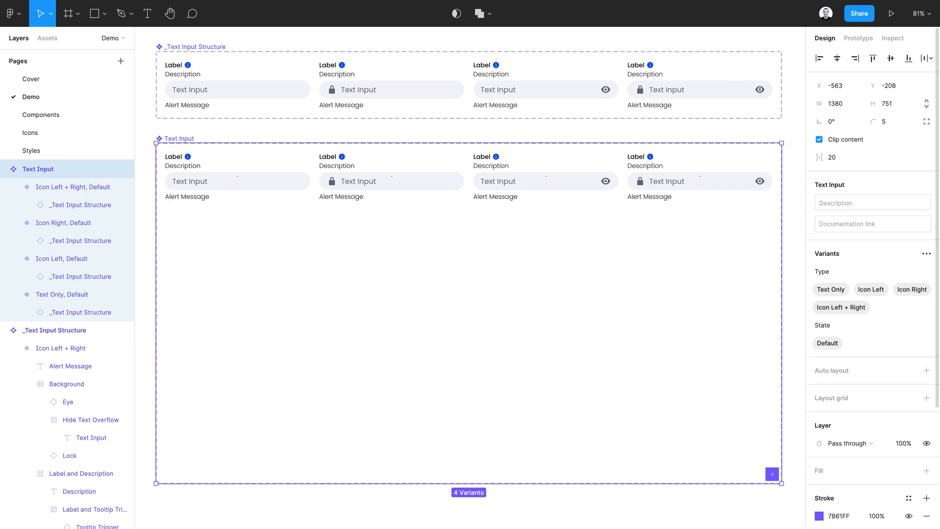
{"action": "double_click", "coordinate": [825, 343]}
{"action": "type", "text": "Enabled"}
{"action": "key", "text": "Return"}
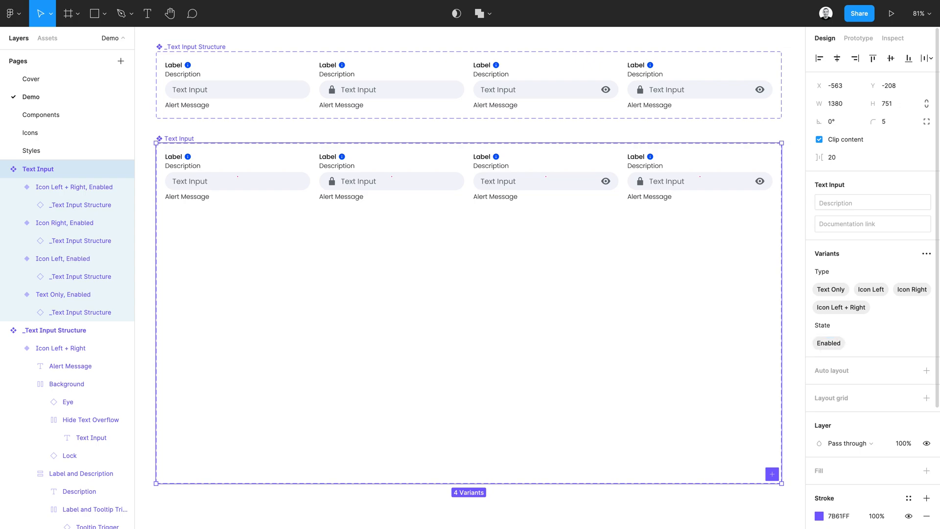
Duplicate the four Enabled variants into a second row at Y 148 and set the copies' State to Focus
{"action": "left_click", "coordinate": [274, 179]}
{"action": "left_click", "coordinate": [346, 180], "text": "shift"}
{"action": "left_click", "coordinate": [497, 182], "text": "shift"}
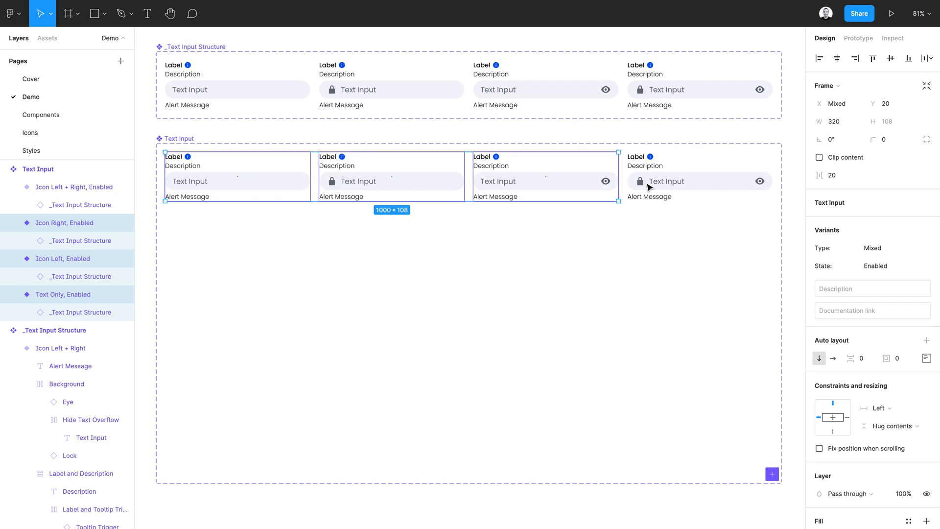
{"action": "left_click", "coordinate": [654, 183], "text": "shift"}
{"action": "left_click_drag", "start_coordinate": [661, 190], "coordinate": [658, 249]}
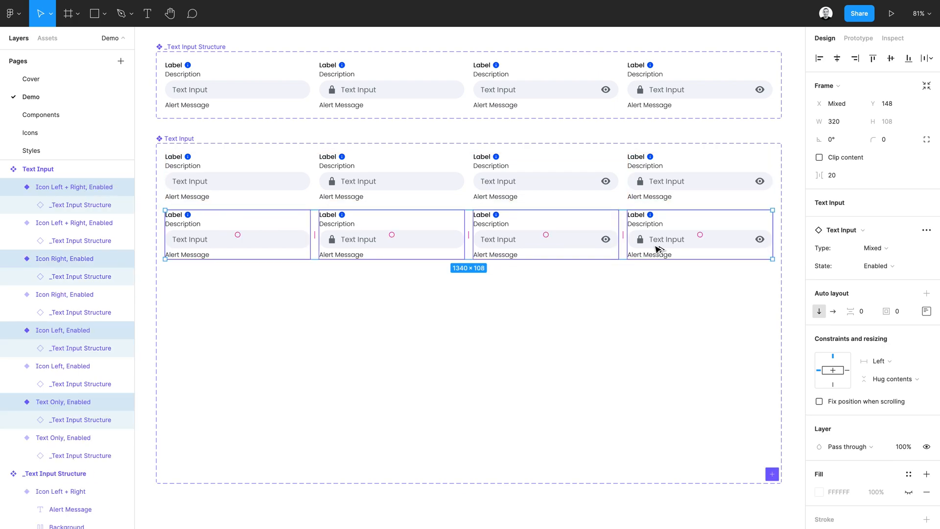
{"action": "type", "text": "Focus"}
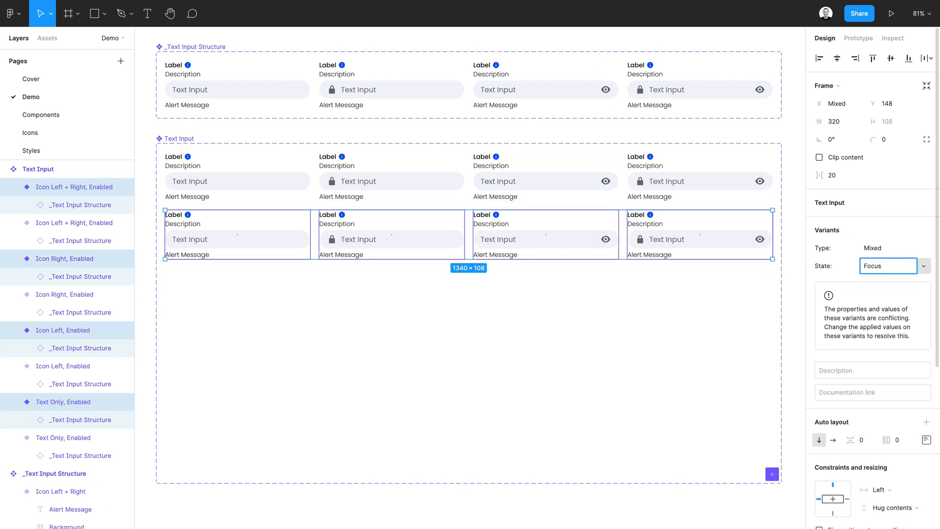
{"action": "key", "text": "Return"}
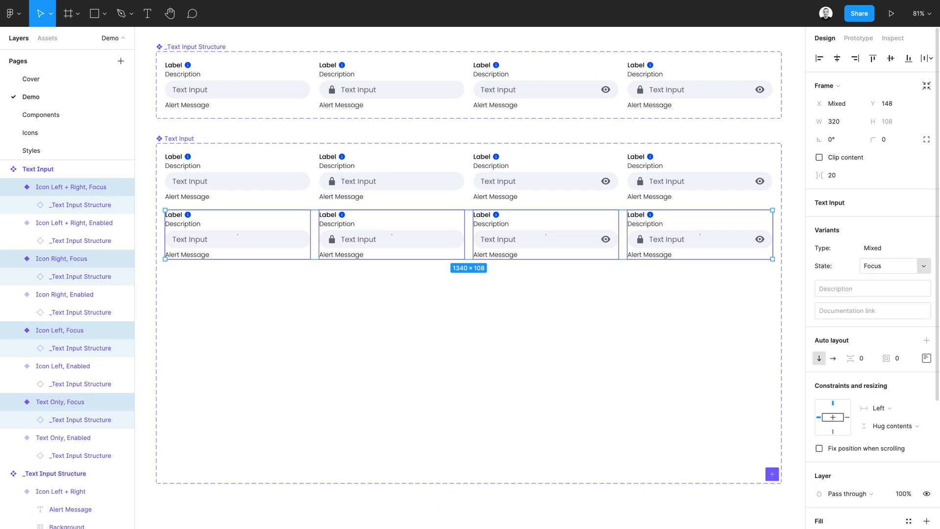
Change the fill of the Background layers in all four Focus variants to the White color style
{"action": "left_click", "coordinate": [720, 248], "text": "ctrl"}
{"action": "left_click", "coordinate": [573, 244], "text": "ctrl+shift"}
{"action": "left_click", "coordinate": [437, 248], "text": "ctrl+shift"}
{"action": "left_click", "coordinate": [284, 245], "text": "ctrl+shift"}
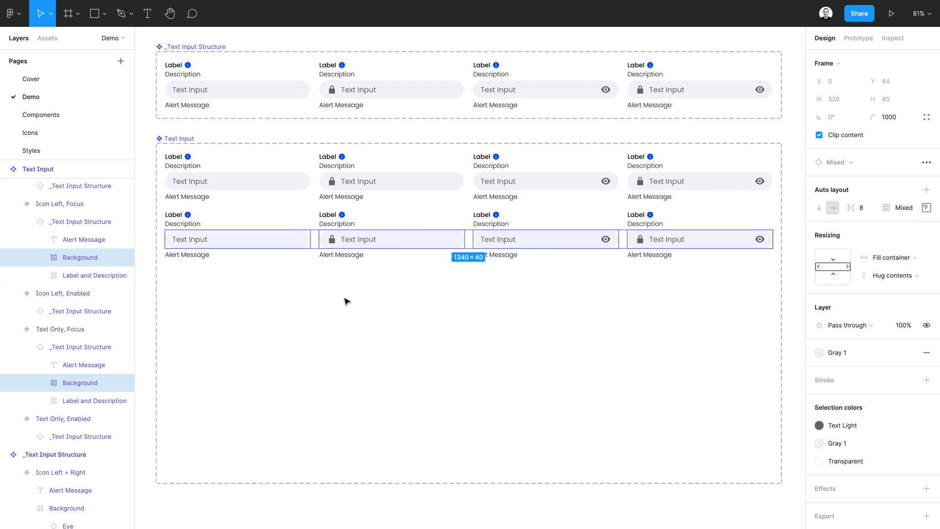
{"action": "left_click", "coordinate": [842, 351]}
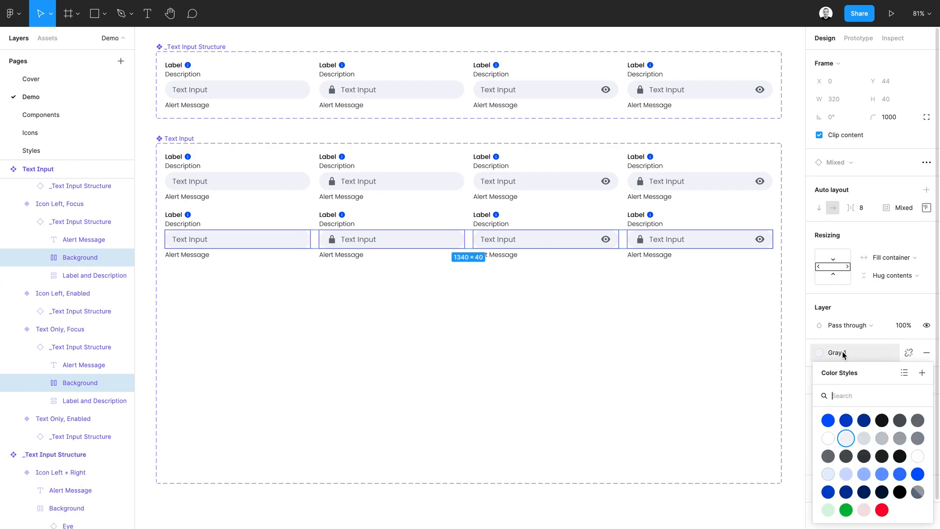
{"action": "left_click", "coordinate": [846, 438]}
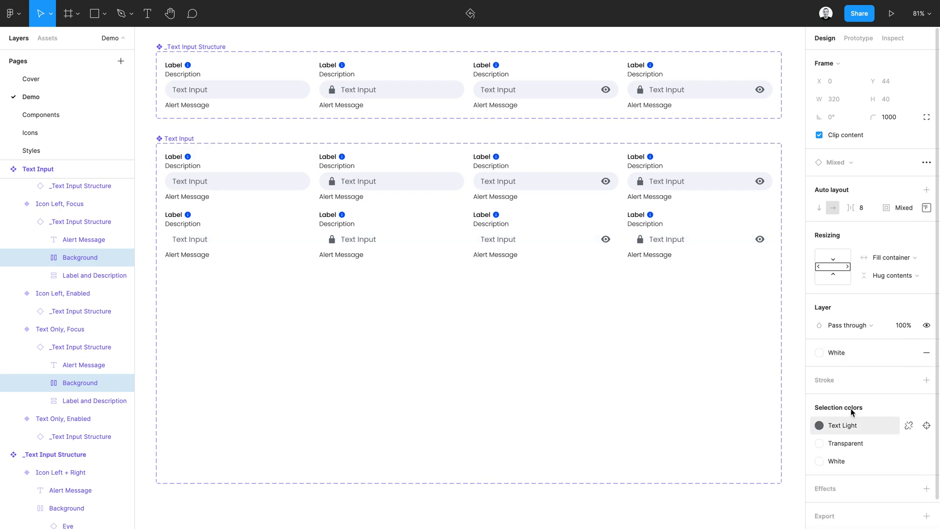
Give the Focus variants' Background layers a Primary stroke and the Focus Outline effect style
{"action": "scroll", "coordinate": [862, 372], "scroll_direction": "down", "scroll_amount": 3}
{"action": "left_click", "coordinate": [910, 277]}
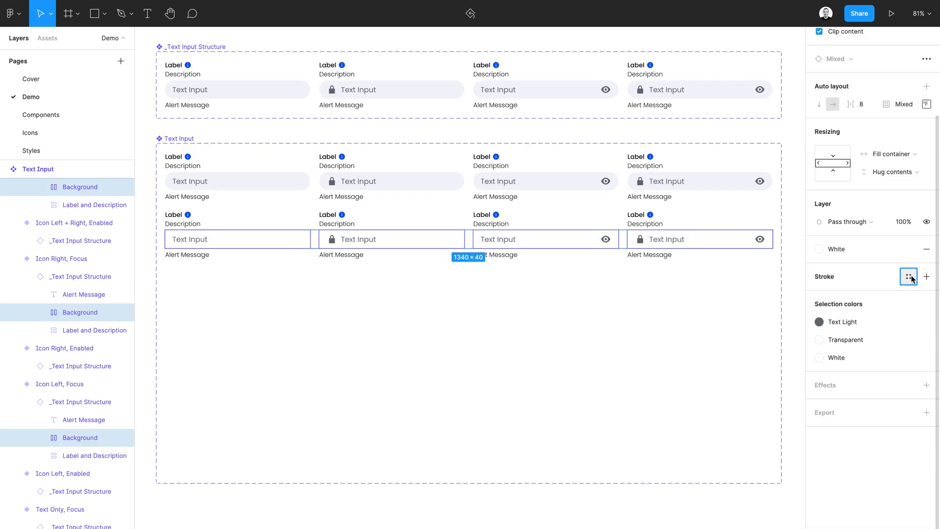
{"action": "left_click", "coordinate": [827, 346]}
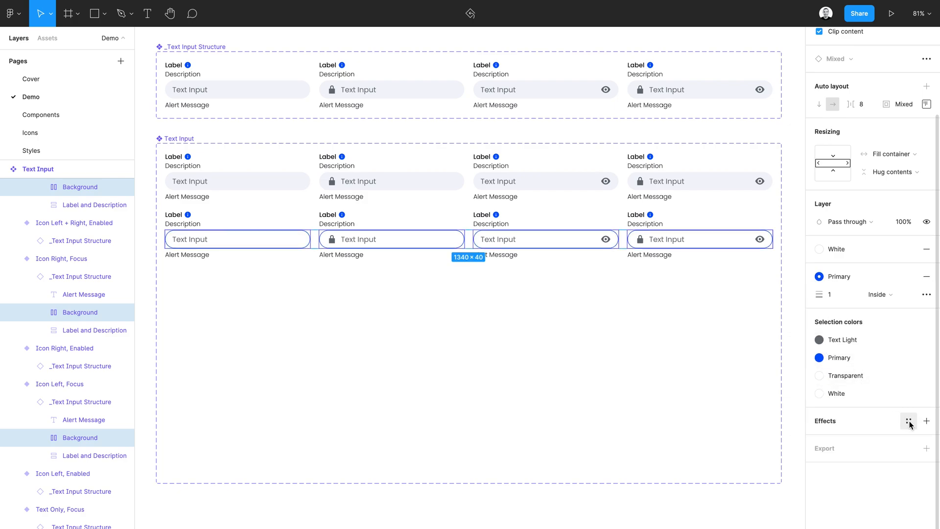
{"action": "left_click", "coordinate": [909, 421]}
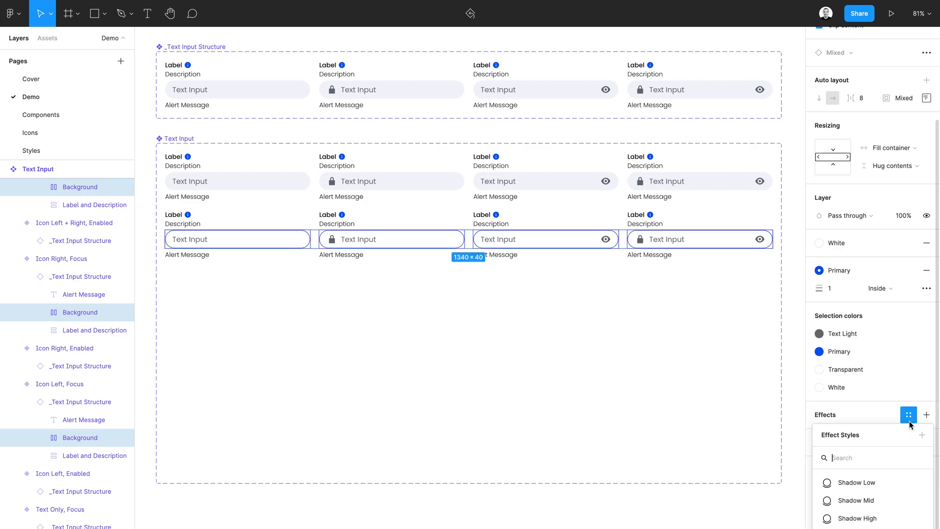
{"action": "left_click", "coordinate": [857, 528]}
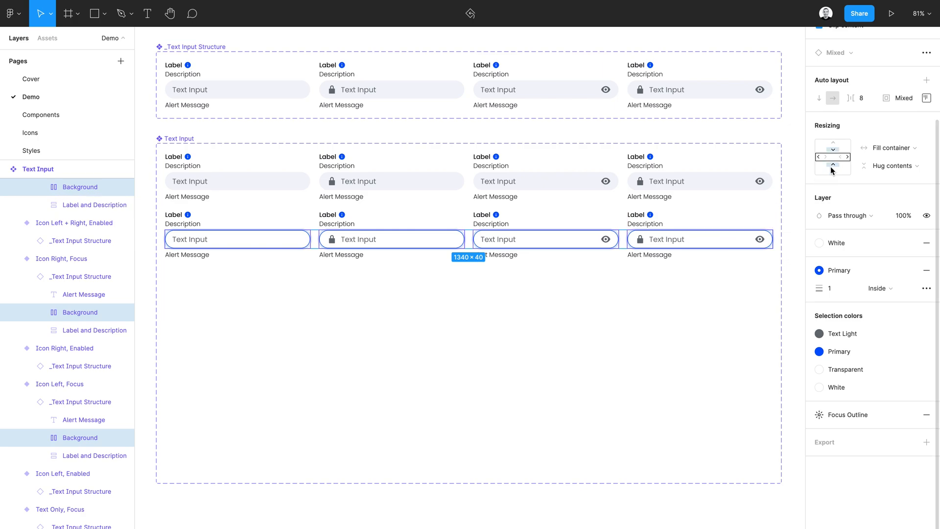
Turn Clip content off and back on for the Focus variants' Background layers to compare the outline effect
{"action": "scroll", "coordinate": [830, 166], "scroll_direction": "up", "scroll_amount": 3}
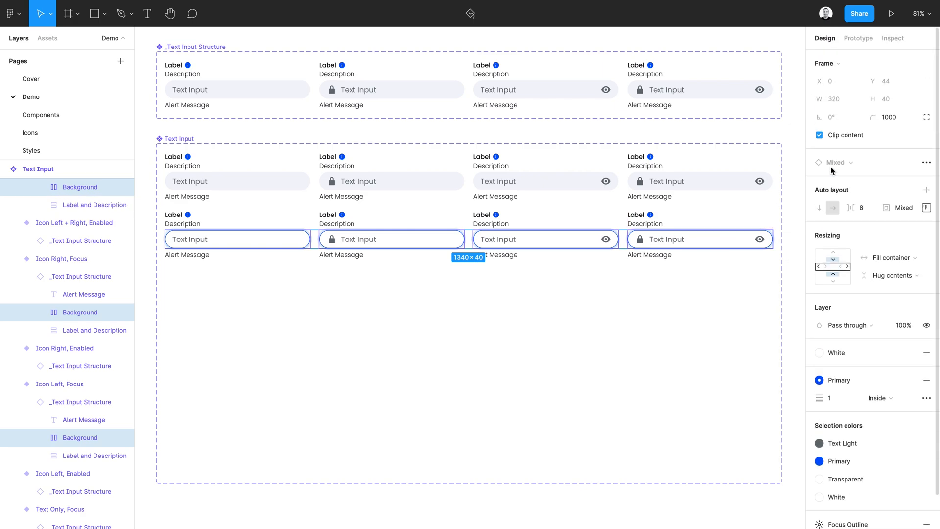
{"action": "left_click", "coordinate": [820, 135]}
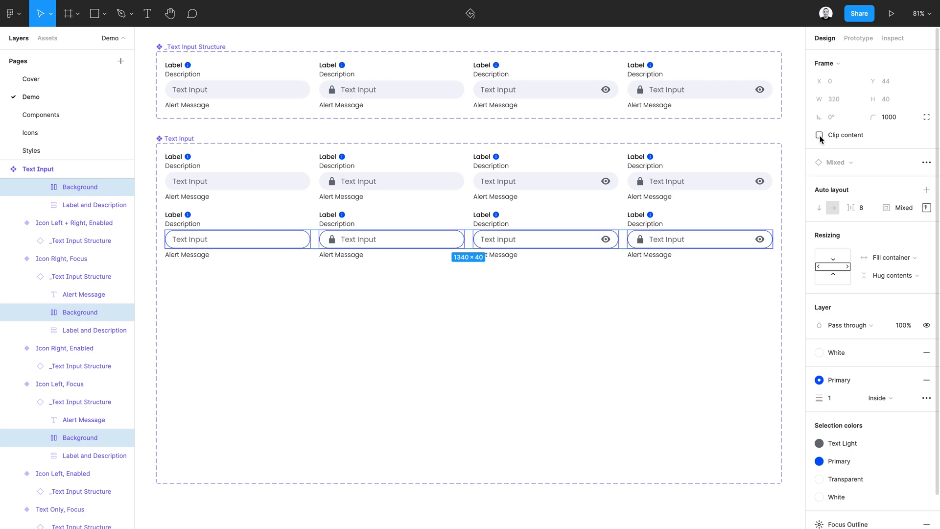
{"action": "left_click", "coordinate": [820, 136]}
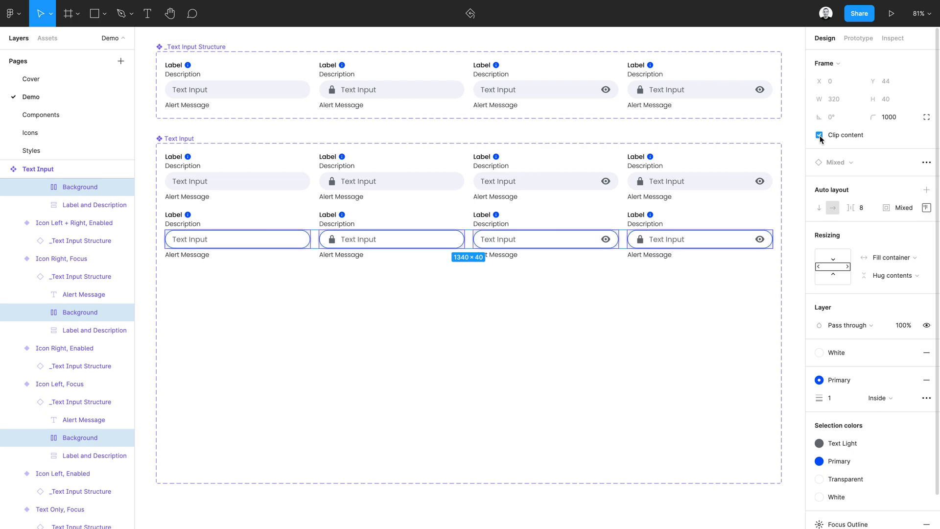
Toggle Clip content off and on again for the four Background layers in the _Text Input Structure set
{"action": "left_click", "coordinate": [724, 95]}
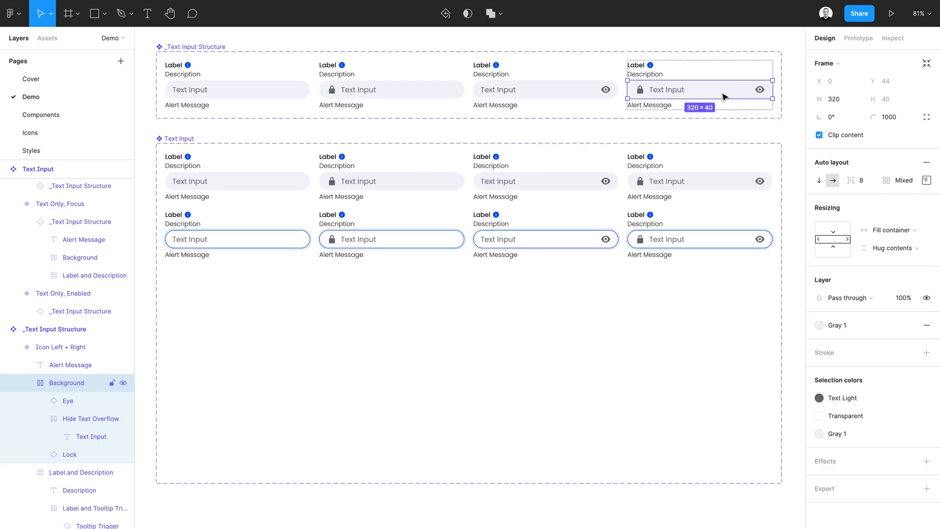
{"action": "left_click", "coordinate": [577, 99], "text": "shift"}
{"action": "left_click", "coordinate": [433, 99], "text": "shift"}
{"action": "left_click", "coordinate": [267, 98], "text": "shift"}
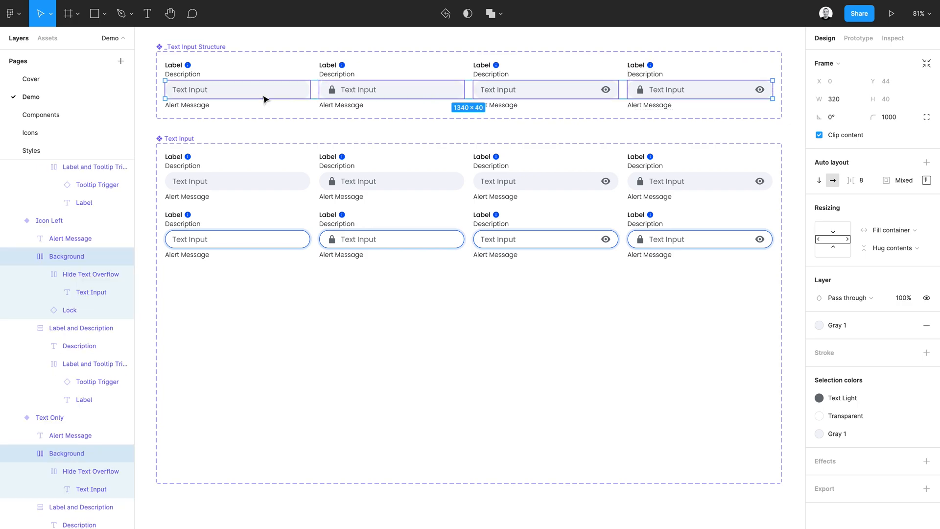
{"action": "left_click", "coordinate": [819, 135]}
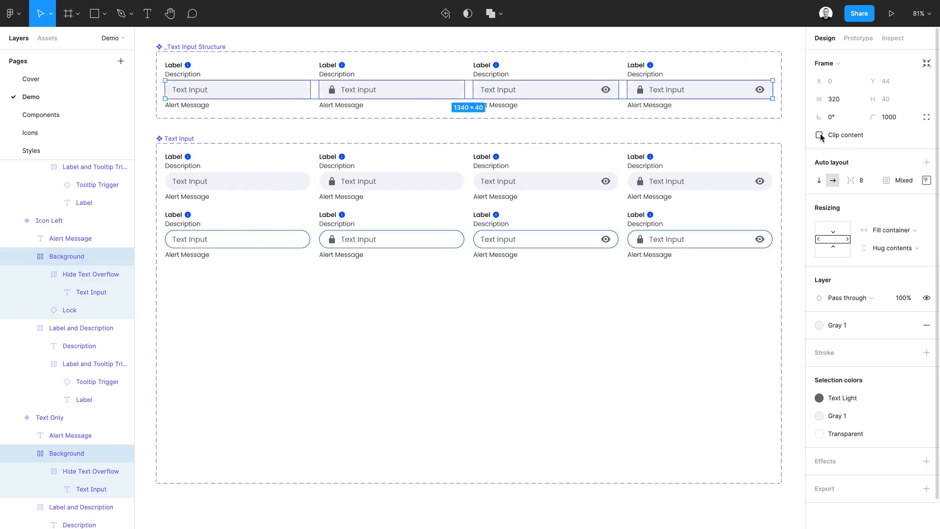
{"action": "left_click", "coordinate": [820, 135]}
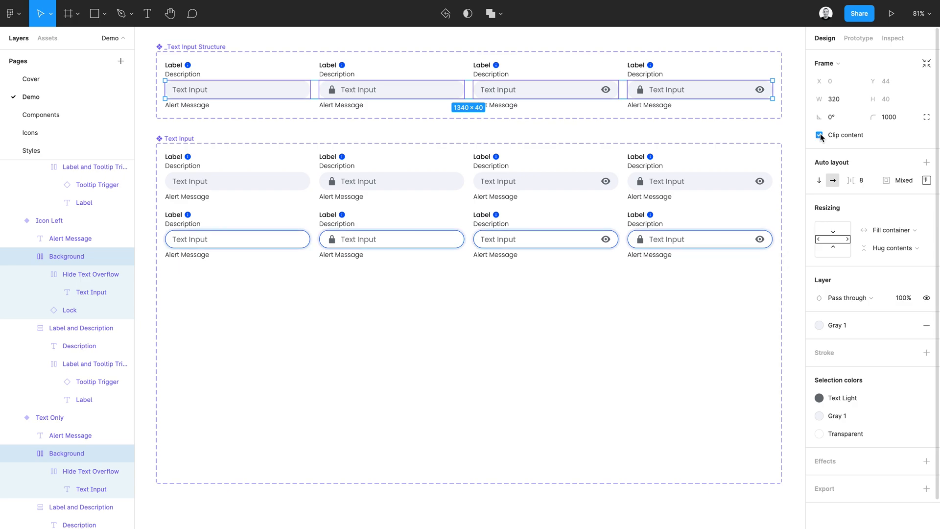
Duplicate the four Focus variants into a third row at Y 276 and set the copies' State to Success
{"action": "left_click", "coordinate": [265, 252]}
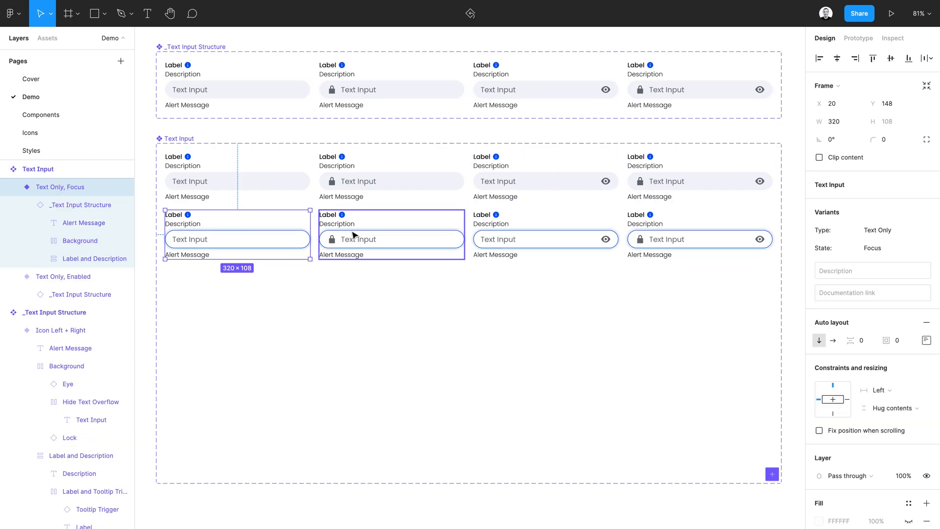
{"action": "left_click", "coordinate": [355, 235], "text": "shift"}
{"action": "left_click", "coordinate": [513, 230], "text": "shift"}
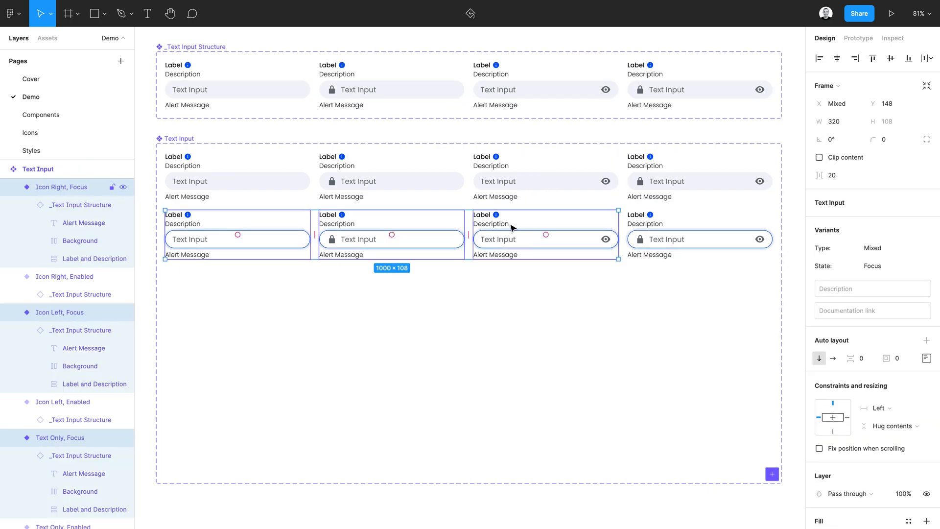
{"action": "left_click", "coordinate": [627, 226], "text": "shift"}
{"action": "left_click_drag", "start_coordinate": [282, 249], "coordinate": [278, 306]}
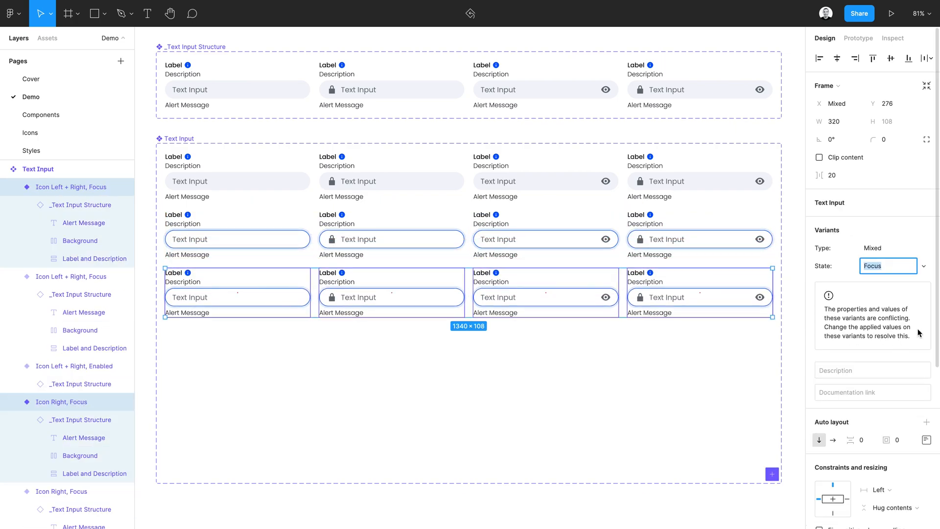
{"action": "type", "text": "E"}
{"action": "key", "text": "BackSpace"}
{"action": "key", "text": "BackSpace"}
{"action": "type", "text": "Success"}
{"action": "key", "text": "Return"}
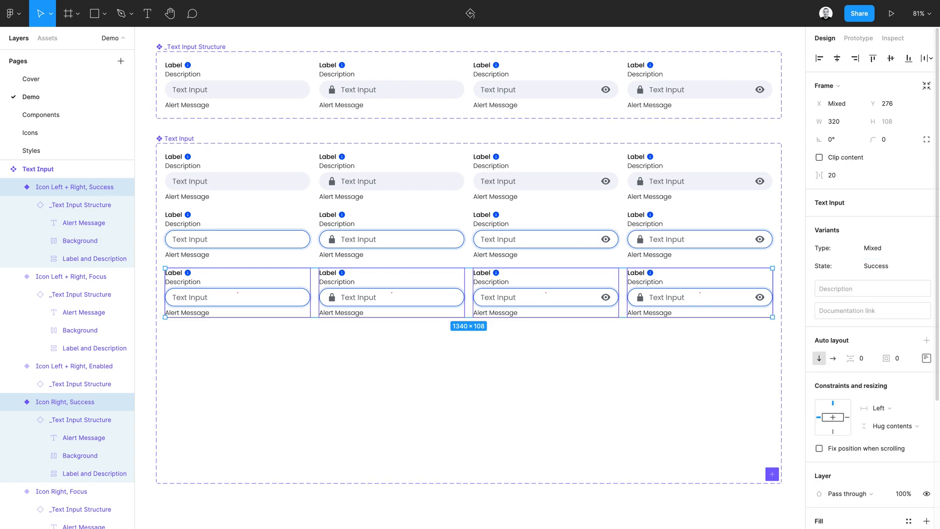
Apply the Success stroke color and the Success Outline effect style to the backgrounds of the four Success variants
{"action": "double_click", "coordinate": [742, 303]}
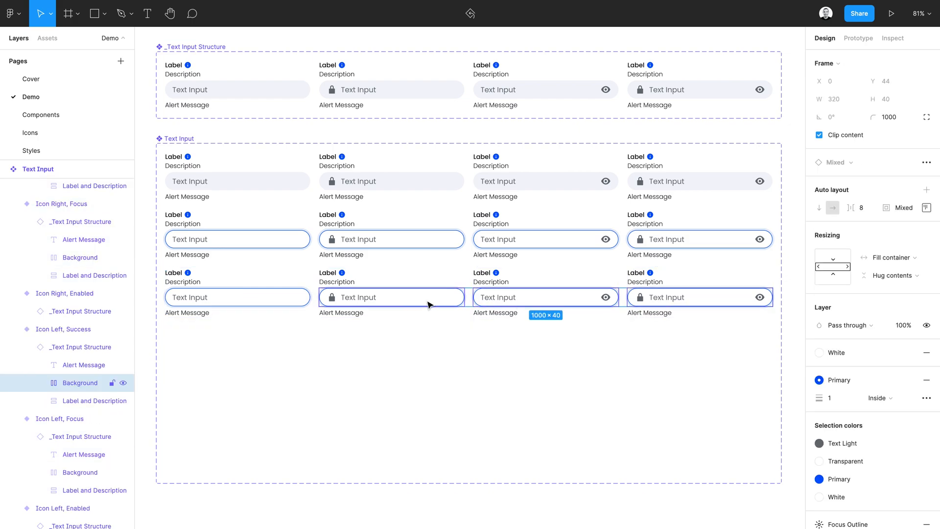
{"action": "left_click", "coordinate": [855, 380]}
{"action": "left_click", "coordinate": [861, 528]}
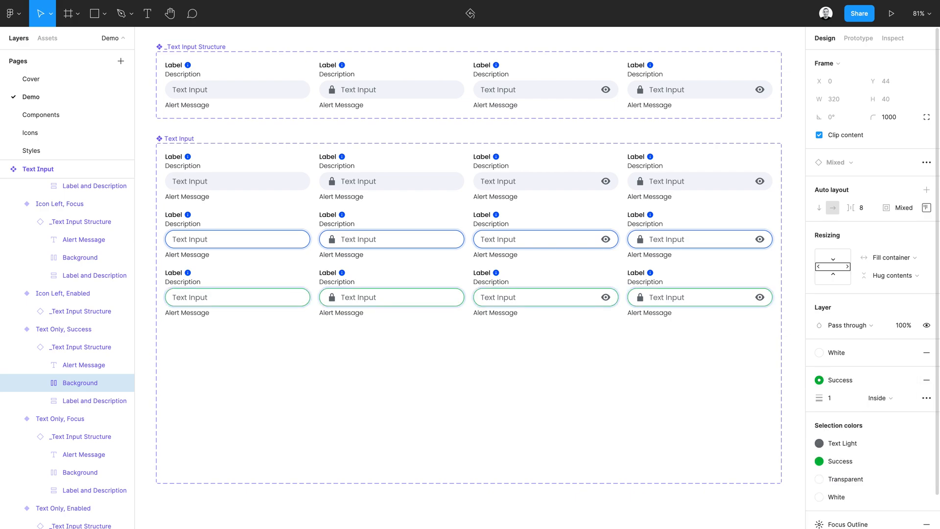
{"action": "left_click", "coordinate": [855, 524]}
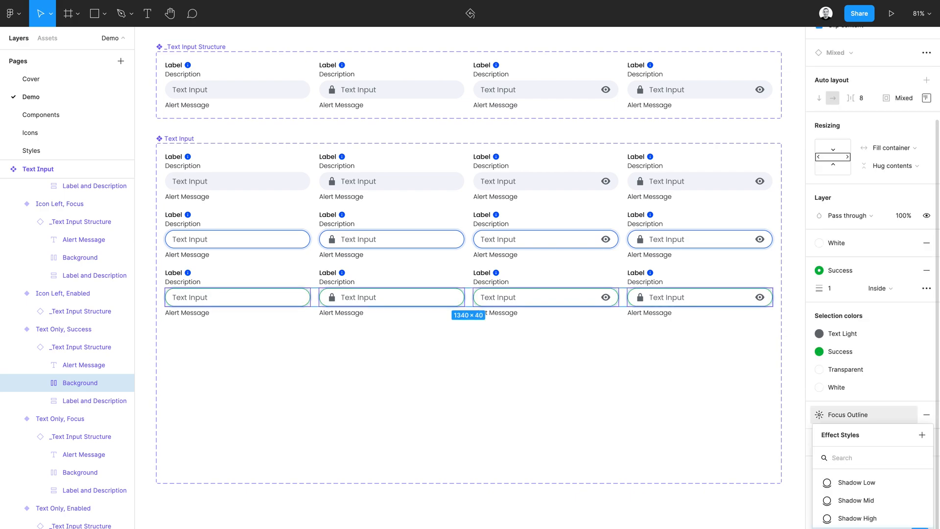
{"action": "left_click", "coordinate": [857, 528]}
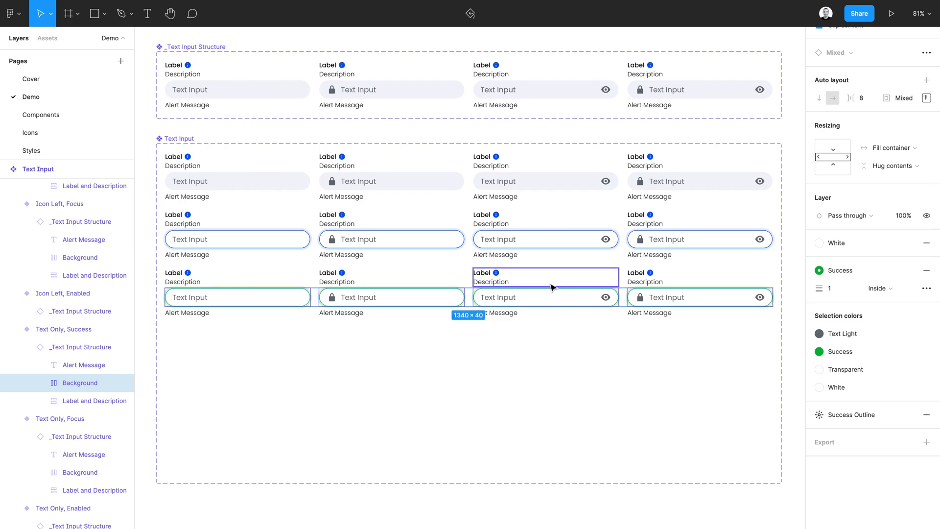
Duplicate the row of four Success variants directly below and set the copies' State to Error
{"action": "key", "text": "shift+Return"}
{"action": "key", "text": "shift+Return"}
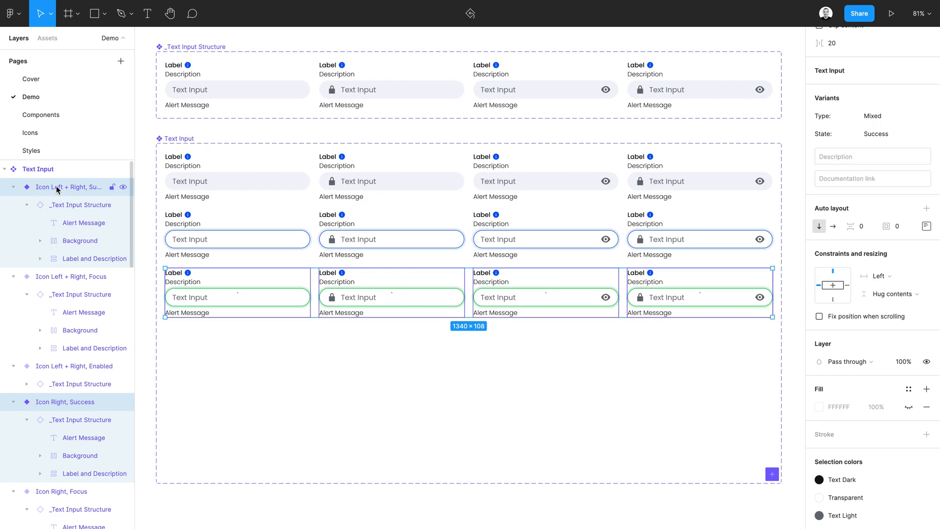
{"action": "left_click_drag", "start_coordinate": [295, 306], "coordinate": [300, 365]}
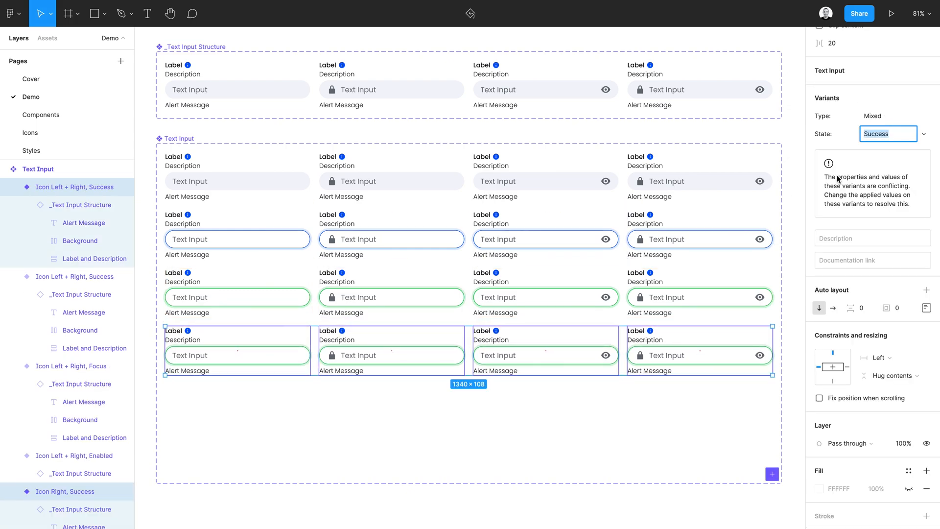
{"action": "type", "text": "Error"}
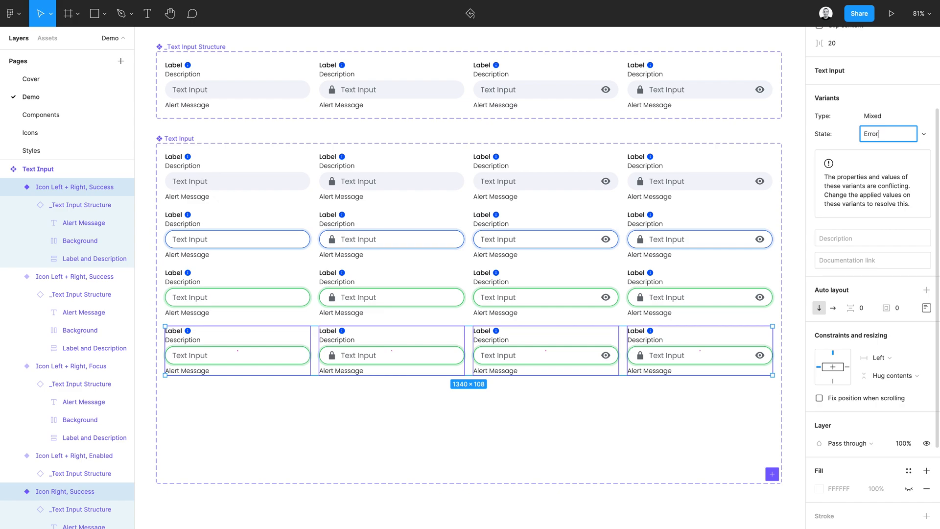
{"action": "key", "text": "Return"}
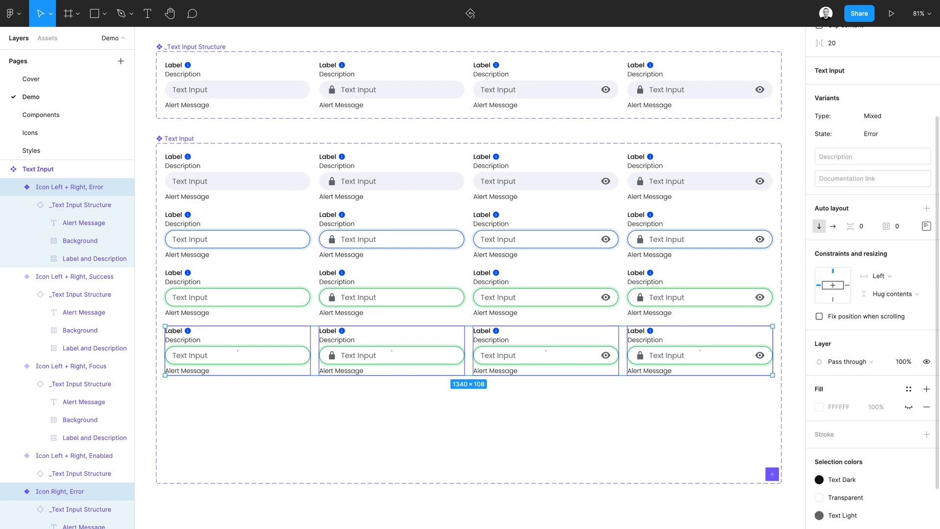
Set the stroke of all four Error variants' backgrounds to the Error color style
{"action": "double_click", "coordinate": [724, 366]}
{"action": "left_click", "coordinate": [564, 365], "text": "shift"}
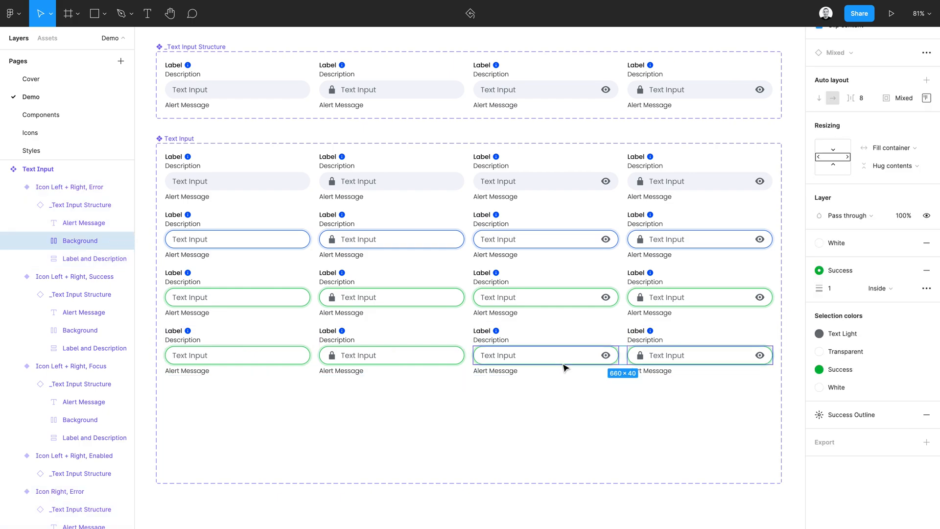
{"action": "left_click", "coordinate": [407, 360], "text": "shift"}
{"action": "left_click", "coordinate": [304, 361], "text": "shift"}
{"action": "left_click", "coordinate": [303, 362], "text": "shift"}
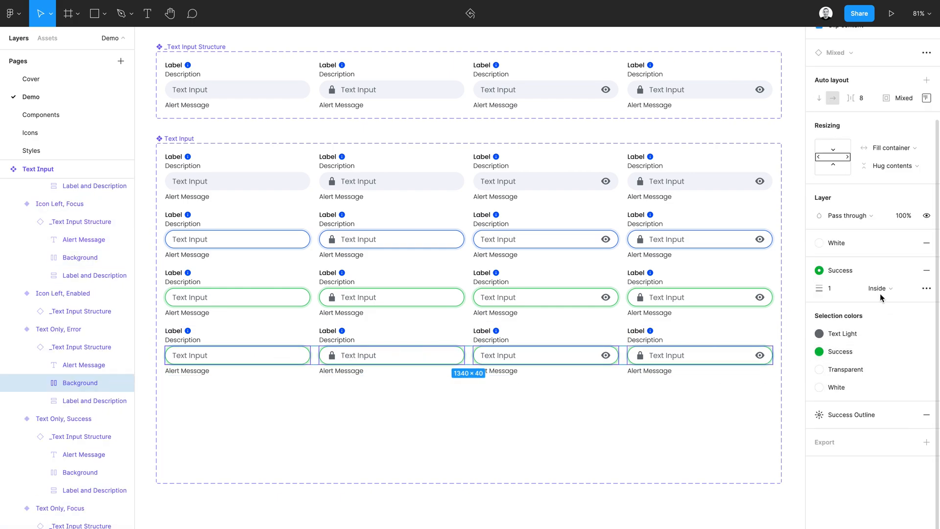
{"action": "left_click", "coordinate": [848, 270]}
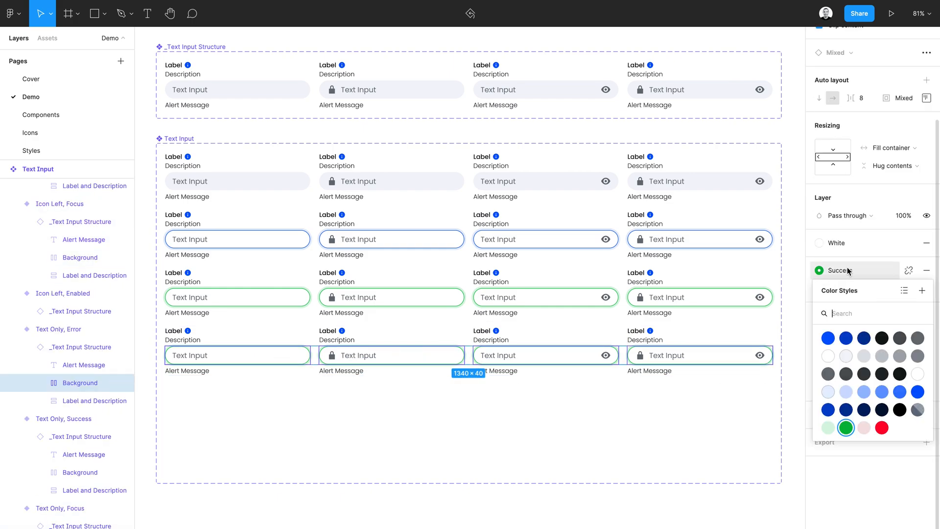
{"action": "left_click", "coordinate": [883, 428]}
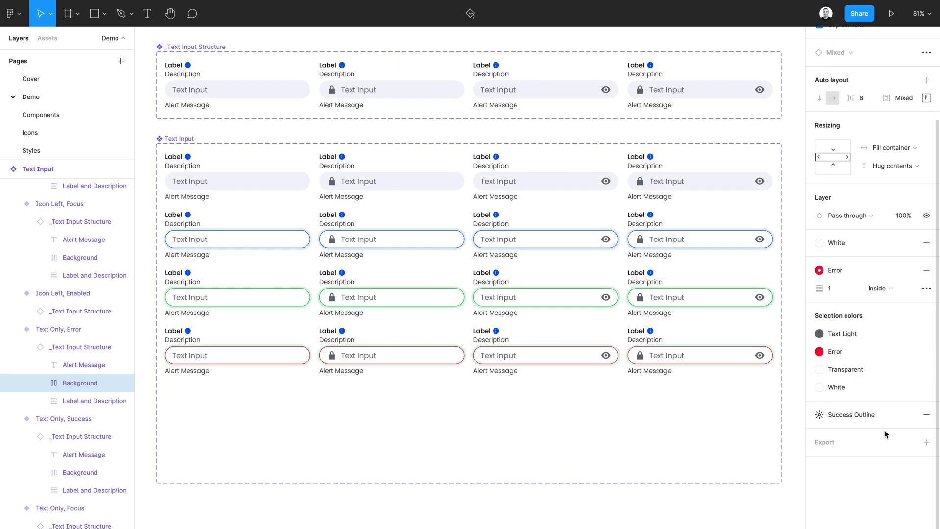
Switch the effect style on the four Error backgrounds to Error Outline
{"action": "left_click", "coordinate": [863, 416]}
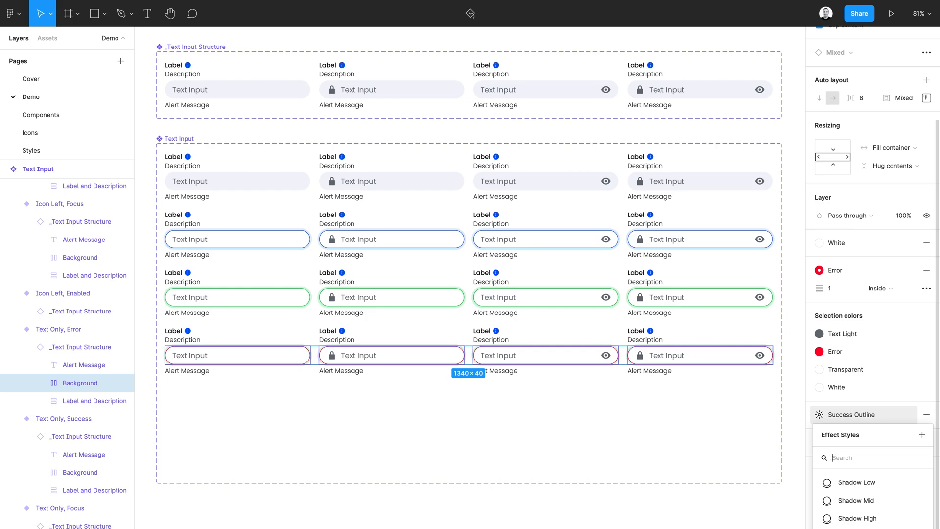
{"action": "left_click", "coordinate": [858, 527]}
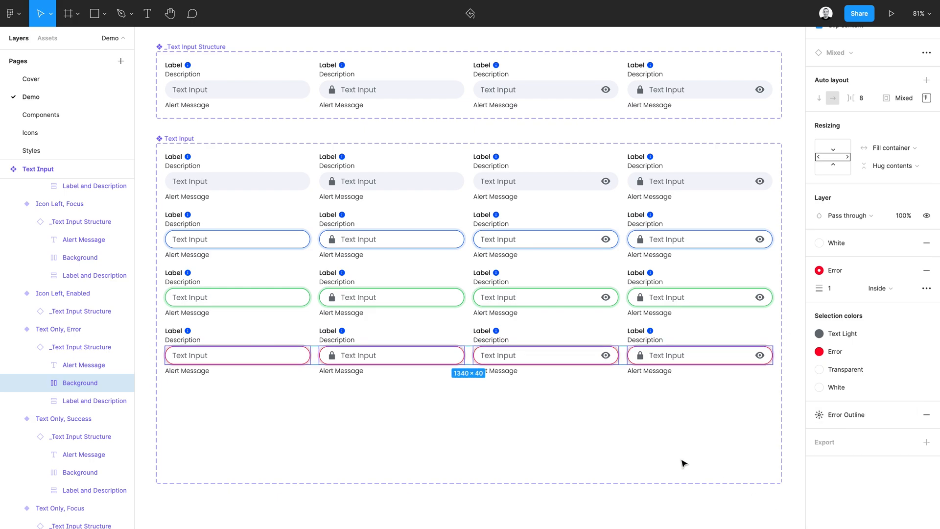
{"action": "key", "text": "Escape"}
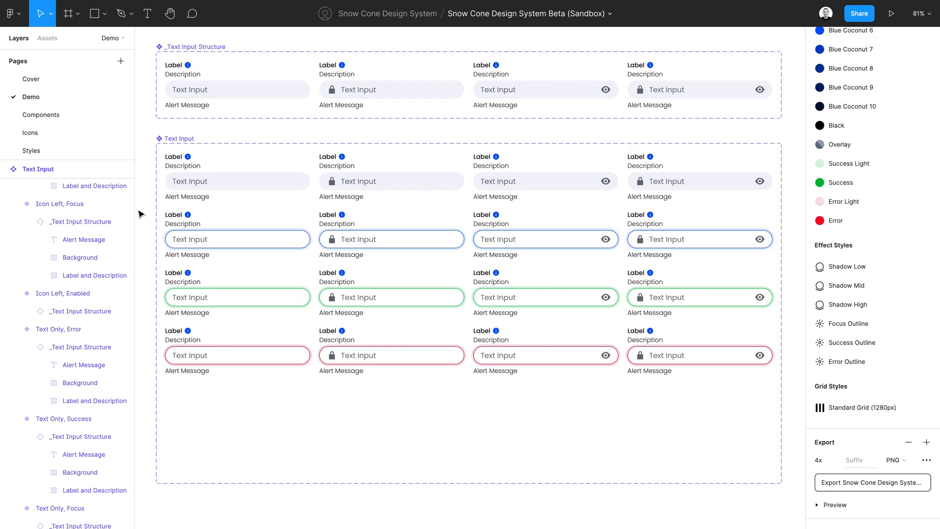
Replace the Text Light color with Text Dark across all Focus, Success and Error variants
{"action": "left_click_drag", "start_coordinate": [139, 209], "coordinate": [772, 396]}
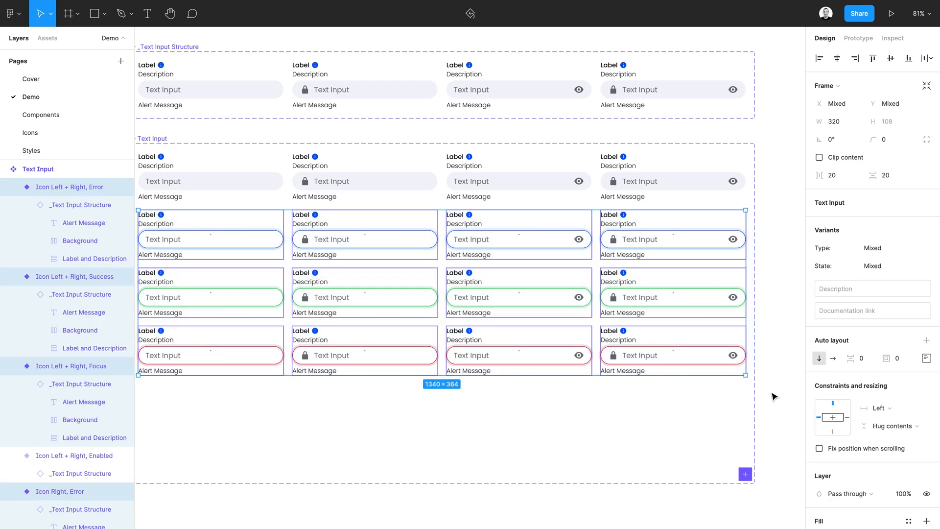
{"action": "scroll", "coordinate": [772, 396], "scroll_direction": "left", "scroll_amount": 2}
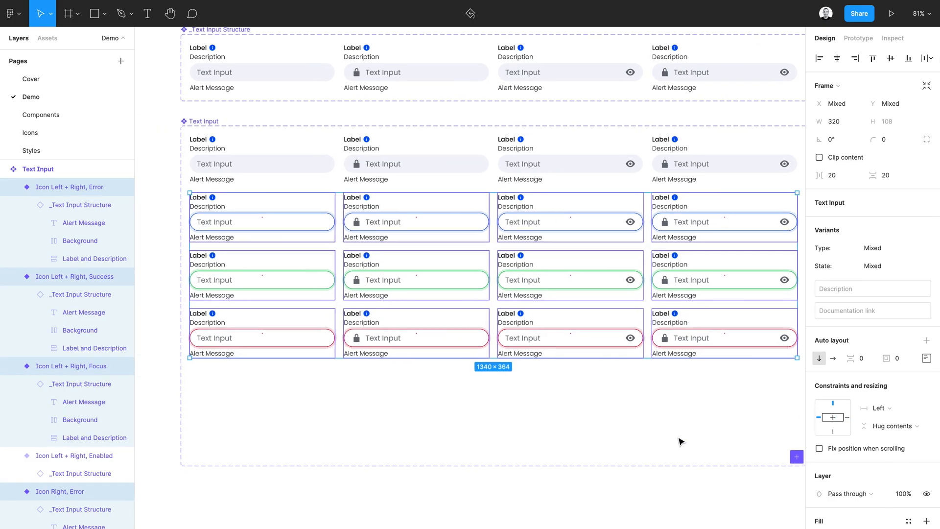
{"action": "scroll", "coordinate": [680, 441], "scroll_direction": "right", "scroll_amount": 2}
{"action": "scroll", "coordinate": [849, 483], "scroll_direction": "down", "scroll_amount": 5}
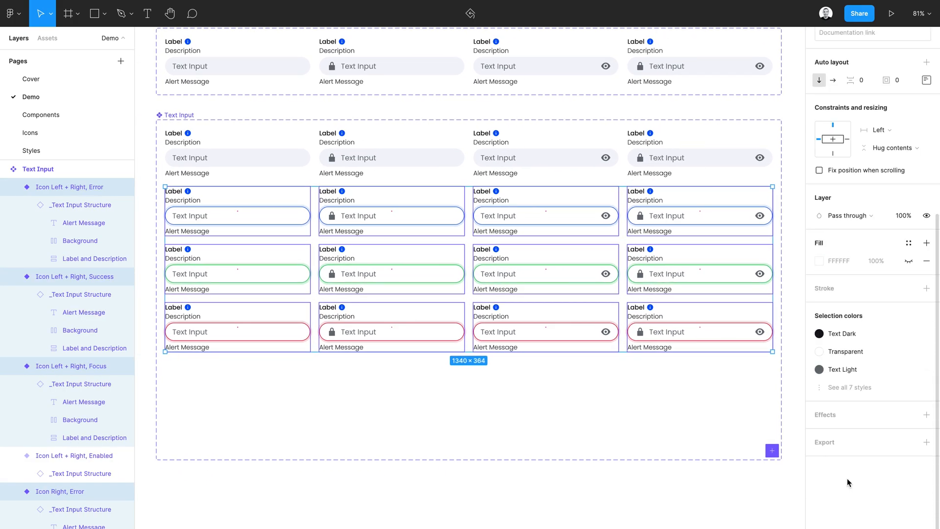
{"action": "left_click", "coordinate": [852, 388]}
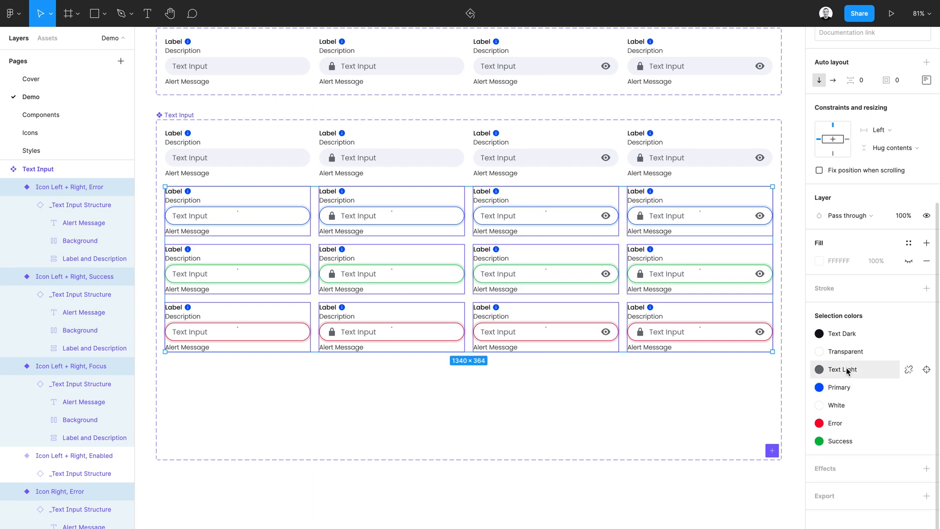
{"action": "left_click", "coordinate": [846, 371]}
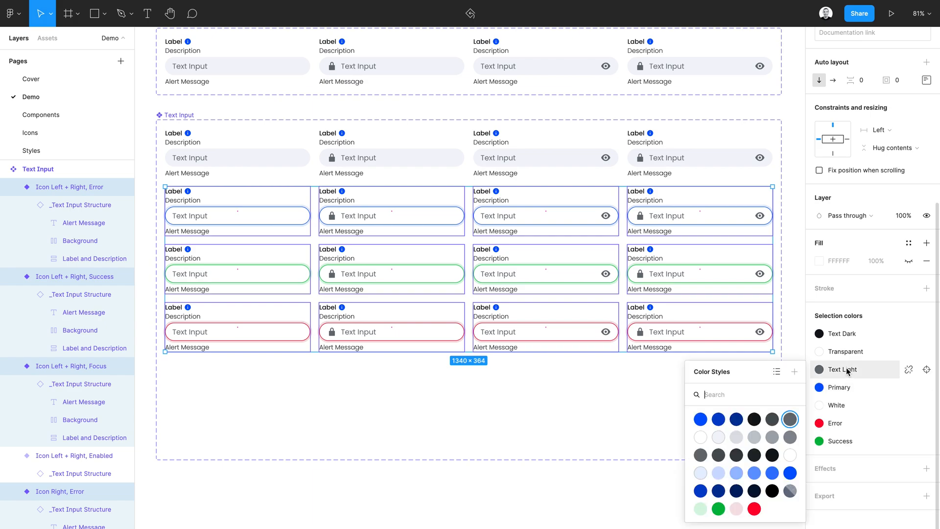
{"action": "left_click", "coordinate": [752, 422]}
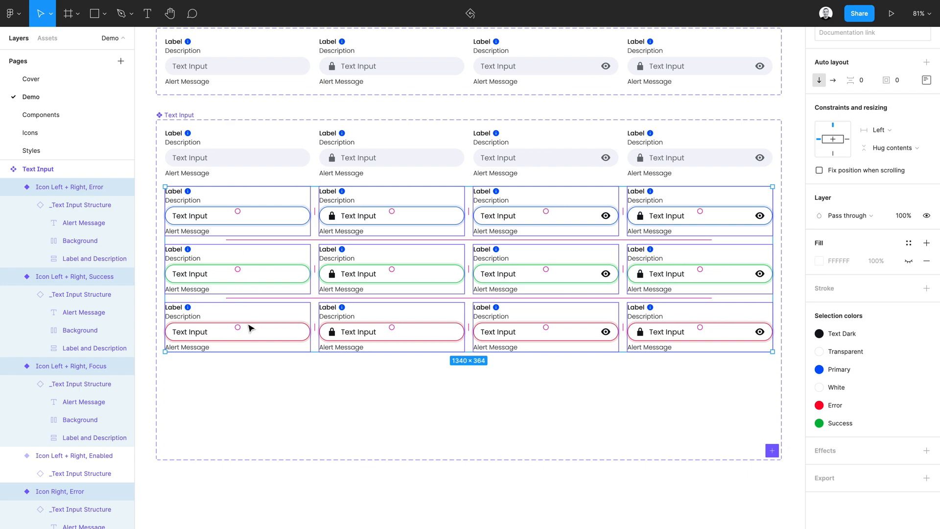
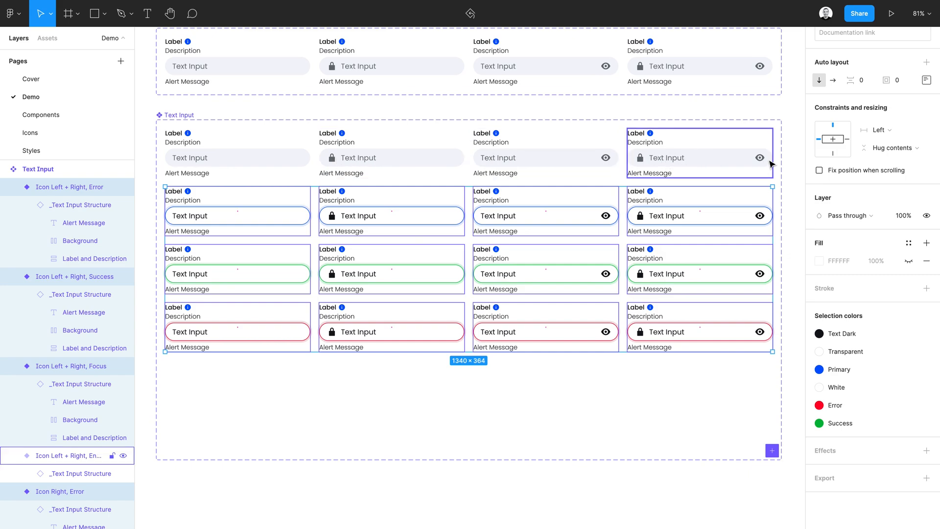
{"action": "left_click", "coordinate": [793, 230]}
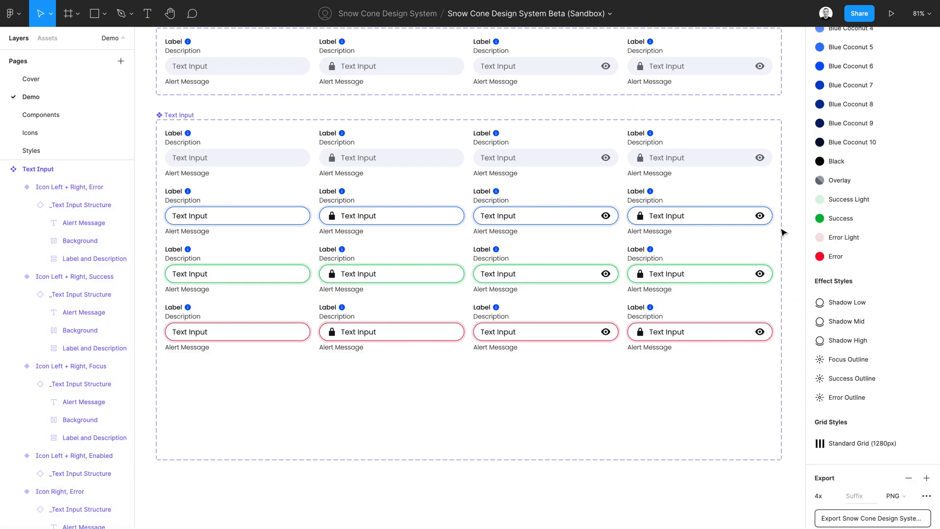
Shrink the Text Input component set to fit its variants and set its height to 532
{"action": "left_click", "coordinate": [182, 116]}
{"action": "left_click_drag", "start_coordinate": [459, 462], "coordinate": [402, 352]}
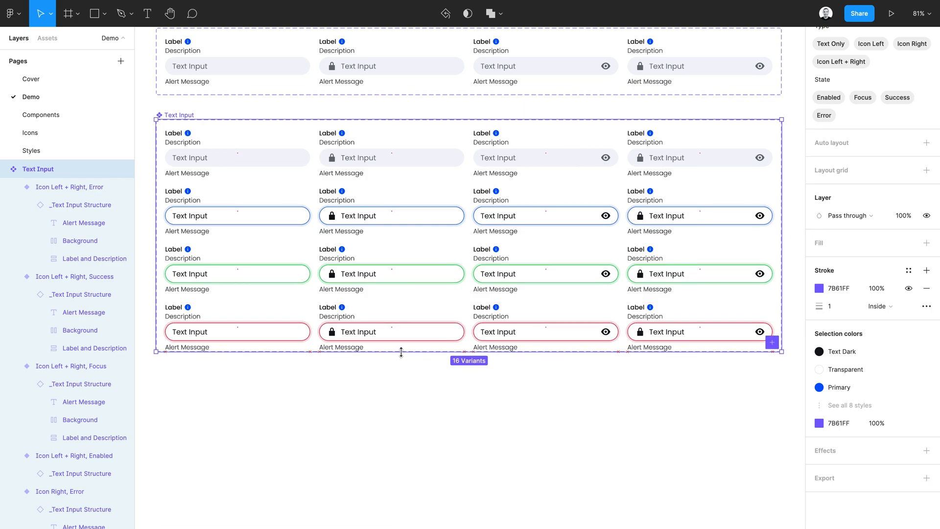
{"action": "scroll", "coordinate": [823, 186], "scroll_direction": "up", "scroll_amount": 5}
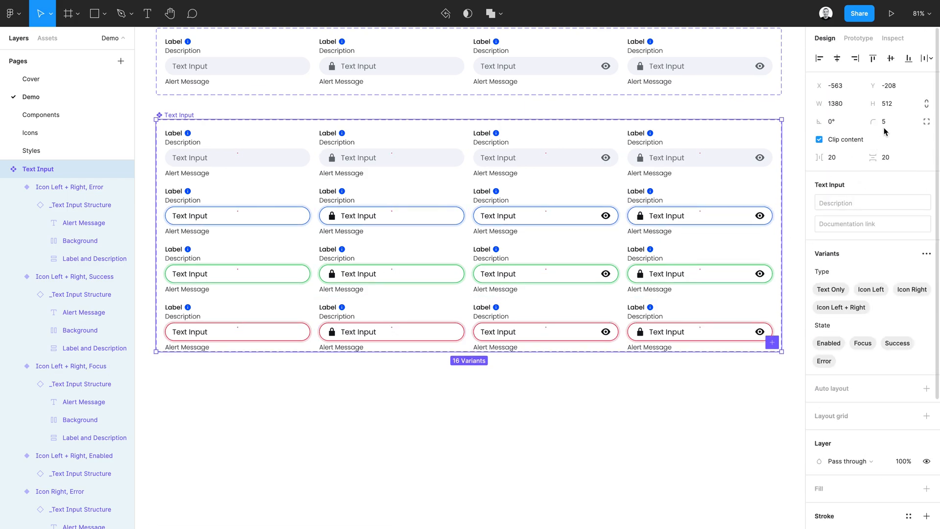
{"action": "left_click", "coordinate": [893, 106]}
{"action": "key", "text": "shift+Up"}
{"action": "key", "text": "shift+Up"}
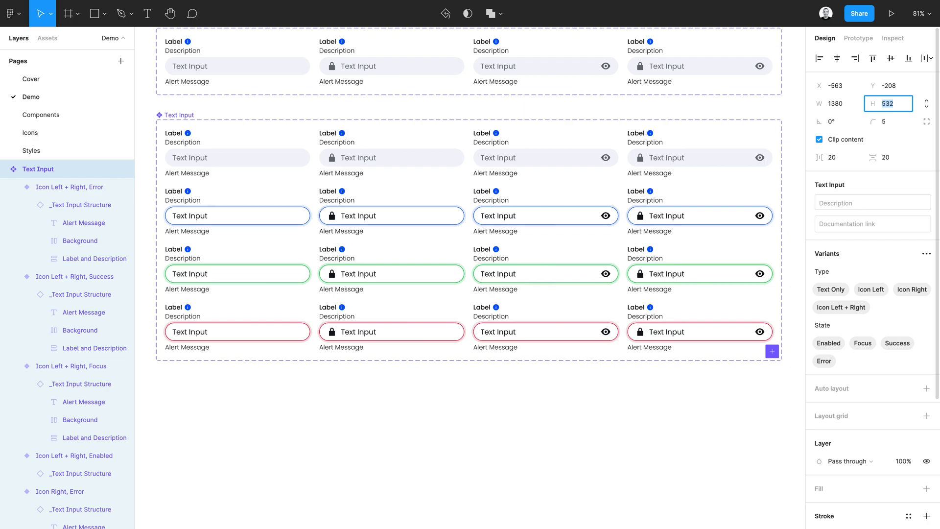
Place an instance of the Text Only, Enabled variant below the component set and widen it to about 395
{"action": "left_click", "coordinate": [196, 161]}
{"action": "left_click_drag", "start_coordinate": [283, 161], "coordinate": [279, 406]}
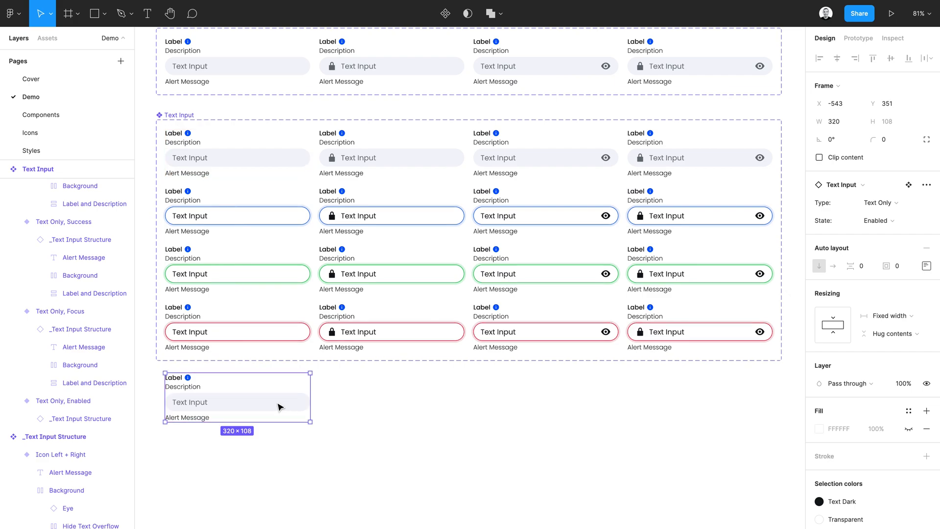
{"action": "scroll", "coordinate": [279, 407], "scroll_direction": "down", "scroll_amount": 2}
{"action": "scroll", "coordinate": [282, 406], "scroll_direction": "down", "scroll_amount": 5}
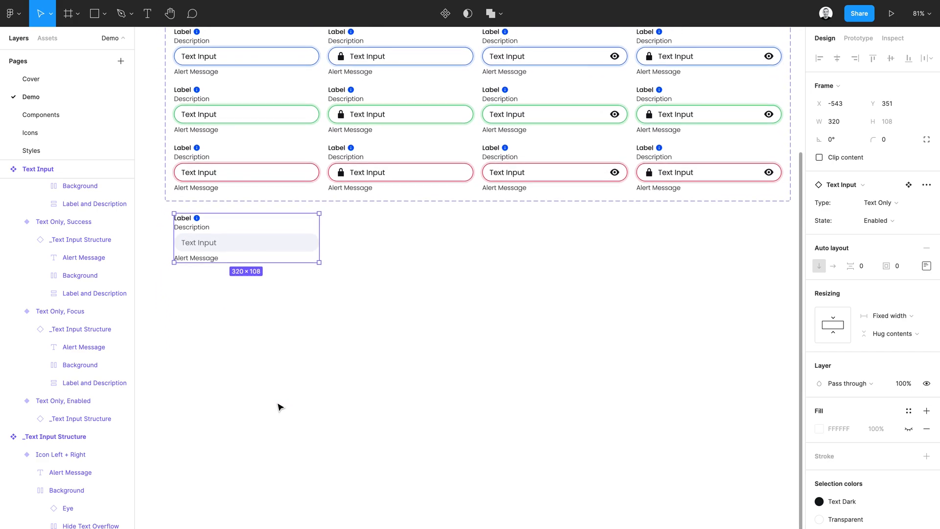
{"action": "left_click_drag", "start_coordinate": [311, 241], "coordinate": [344, 254]}
Insert a long filler string into the instance's placeholder, after "Text", to test the text overflow
{"action": "key", "text": "t"}
{"action": "left_click", "coordinate": [189, 239]}
{"action": "type", "text": "fd fd fdf dfd fdf dklfj dfjdlkfj dlkfj dlk"}
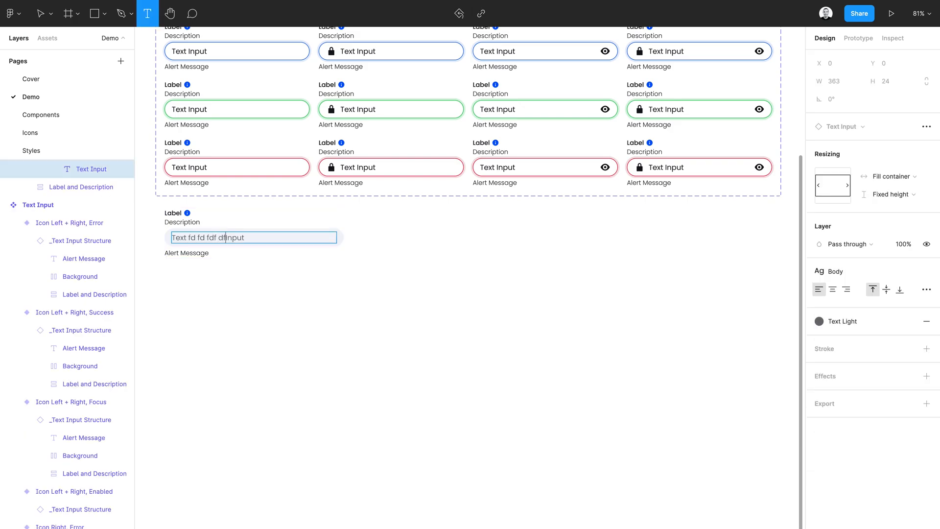
{"action": "type", "text": "fjlkdjf"}
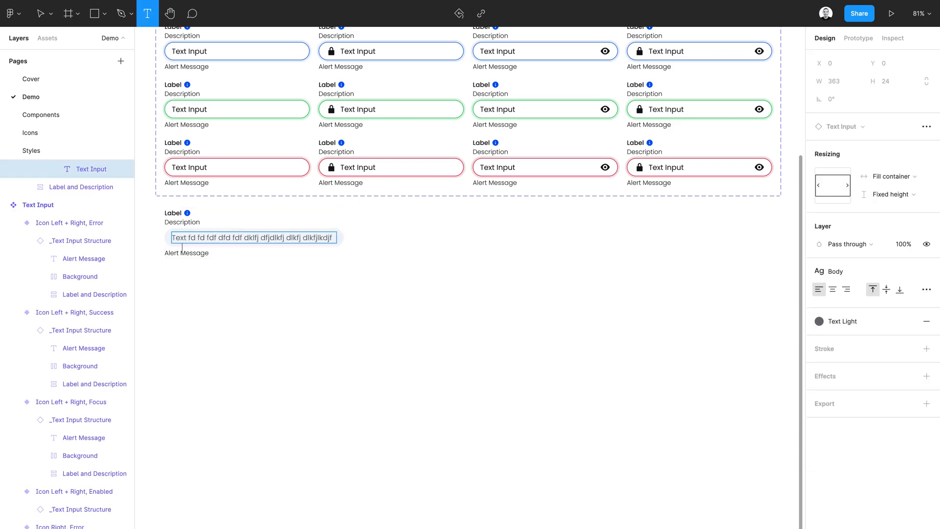
{"action": "key", "text": "Escape"}
{"action": "left_click", "coordinate": [267, 290]}
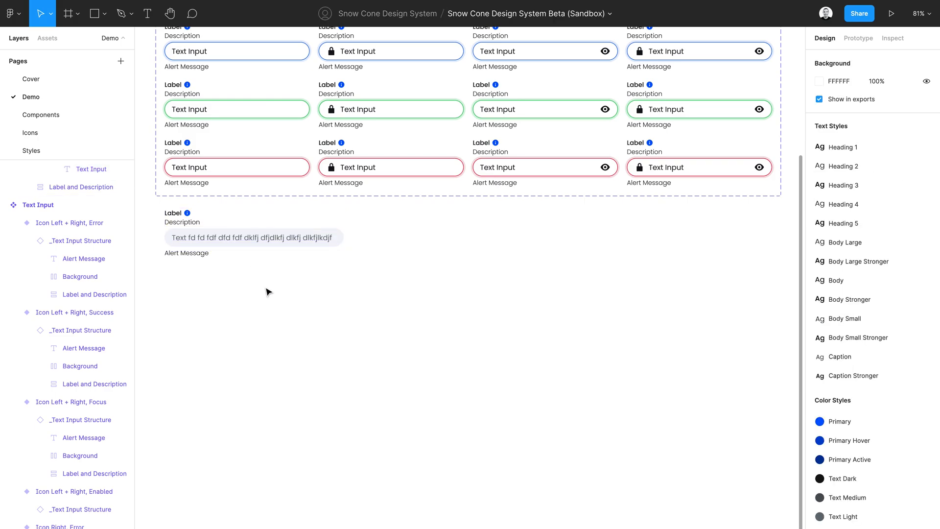
Undo the filler text in the instance and leave text editing
{"action": "key", "text": "ctrl+z"}
{"action": "key", "text": "ctrl+z"}
{"action": "key", "text": "ctrl+z"}
{"action": "key", "text": "ctrl+z"}
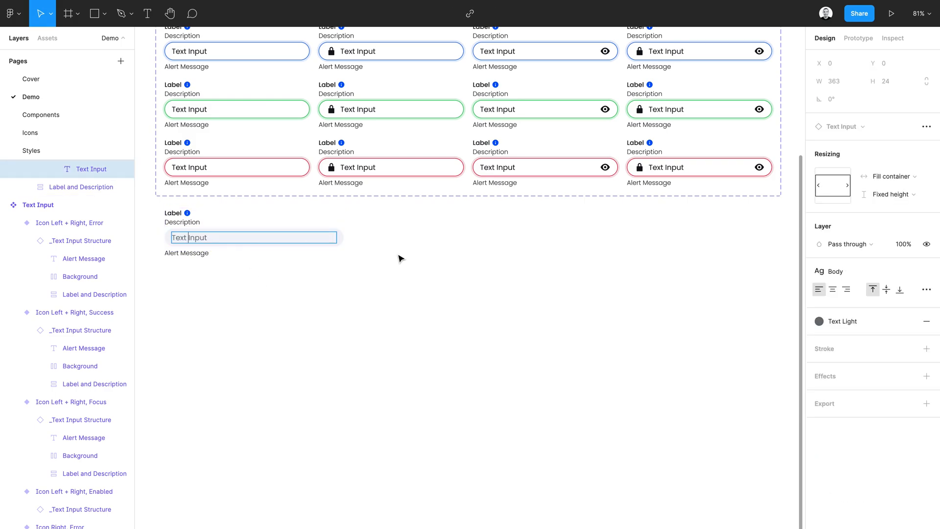
{"action": "left_click", "coordinate": [286, 242]}
{"action": "left_click", "coordinate": [297, 305]}
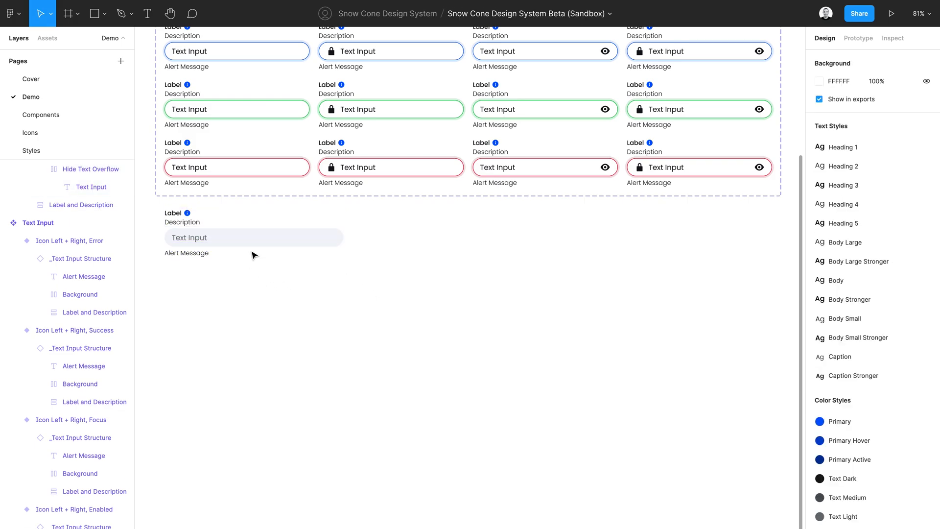
Switch the state of the Text Input instance below the component set through Focus, Success and Error
{"action": "left_click", "coordinate": [265, 243]}
{"action": "left_click", "coordinate": [876, 221]}
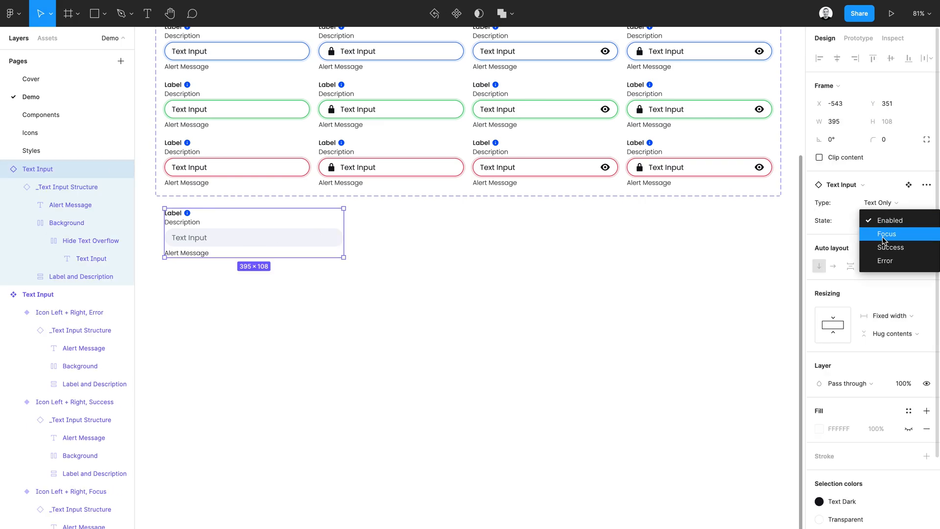
{"action": "left_click", "coordinate": [882, 238]}
{"action": "left_click", "coordinate": [882, 220]}
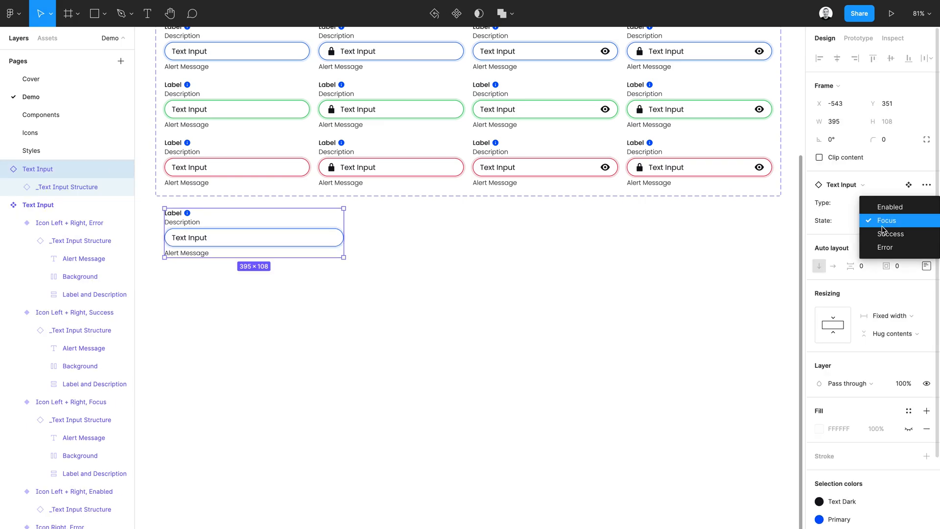
{"action": "left_click", "coordinate": [884, 235]}
{"action": "left_click", "coordinate": [887, 225]}
{"action": "left_click", "coordinate": [886, 235]}
Switch the instance's type through Icon Left, Icon Right and Icon Left + Right
{"action": "left_click", "coordinate": [884, 202]}
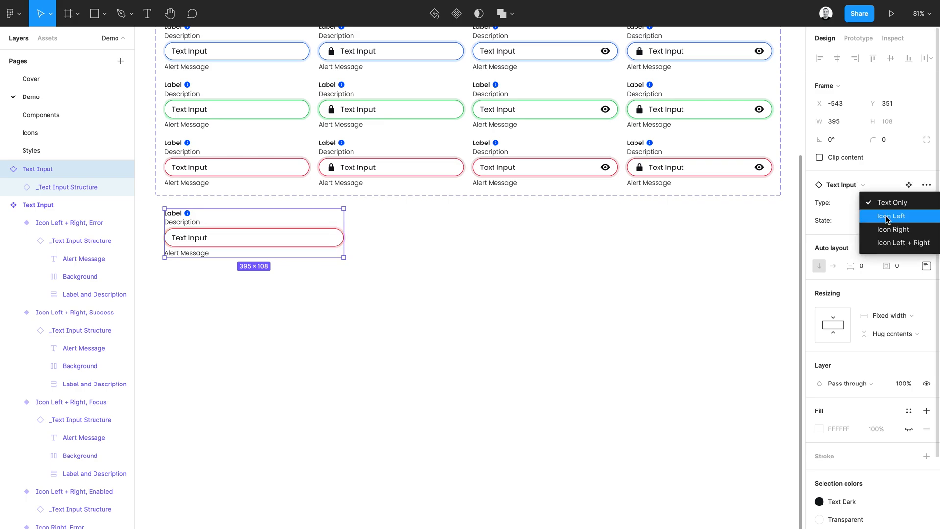
{"action": "left_click", "coordinate": [889, 215]}
{"action": "left_click", "coordinate": [879, 205]}
{"action": "left_click", "coordinate": [879, 216]}
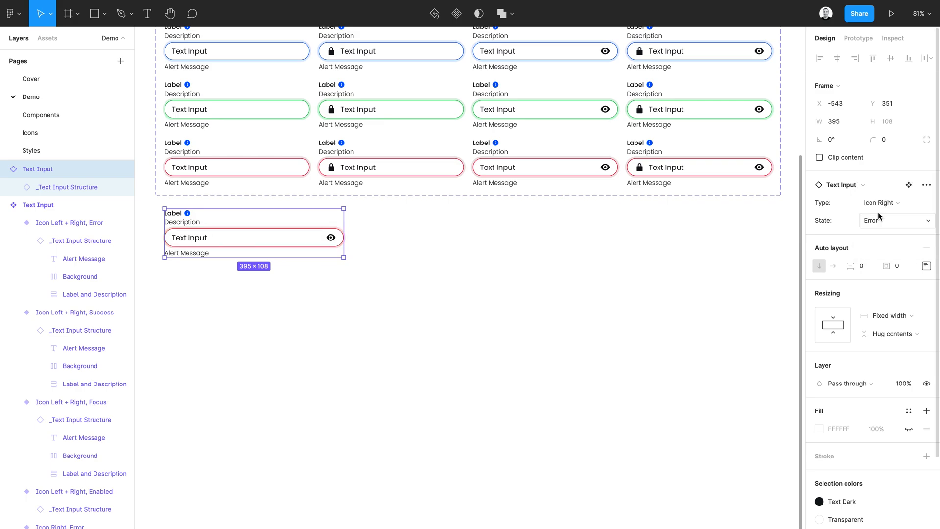
{"action": "left_click", "coordinate": [882, 205]}
{"action": "left_click", "coordinate": [882, 221]}
Set the Text Input instance to the Focus state and the Text Only type
{"action": "left_click", "coordinate": [879, 221]}
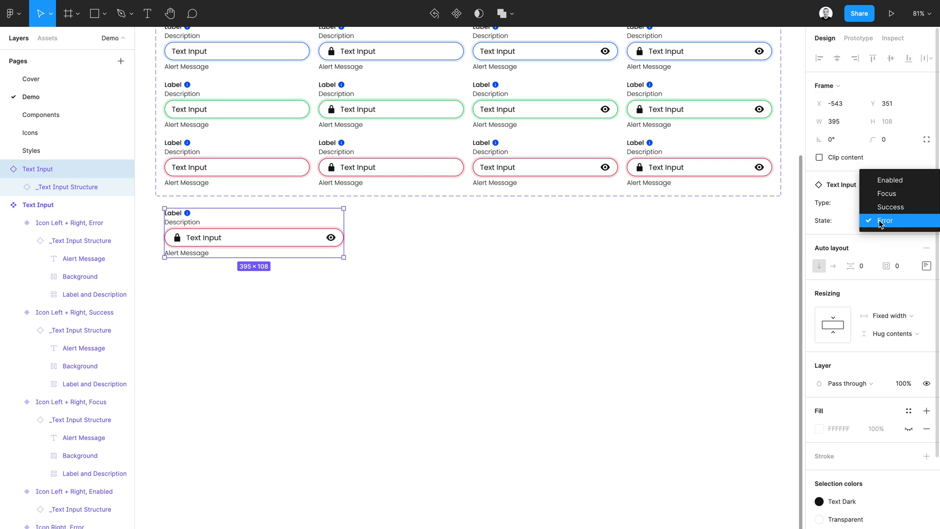
{"action": "left_click", "coordinate": [887, 194]}
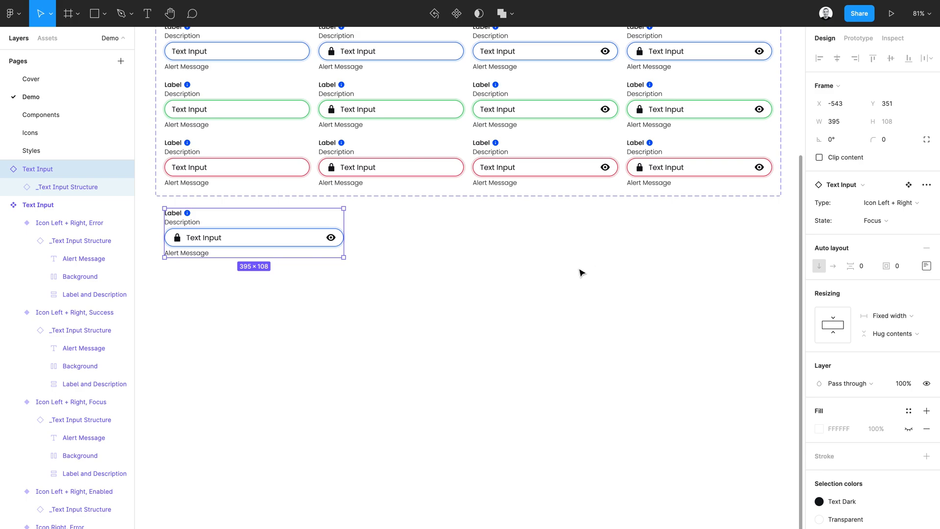
{"action": "left_click", "coordinate": [894, 205]}
{"action": "left_click", "coordinate": [890, 166]}
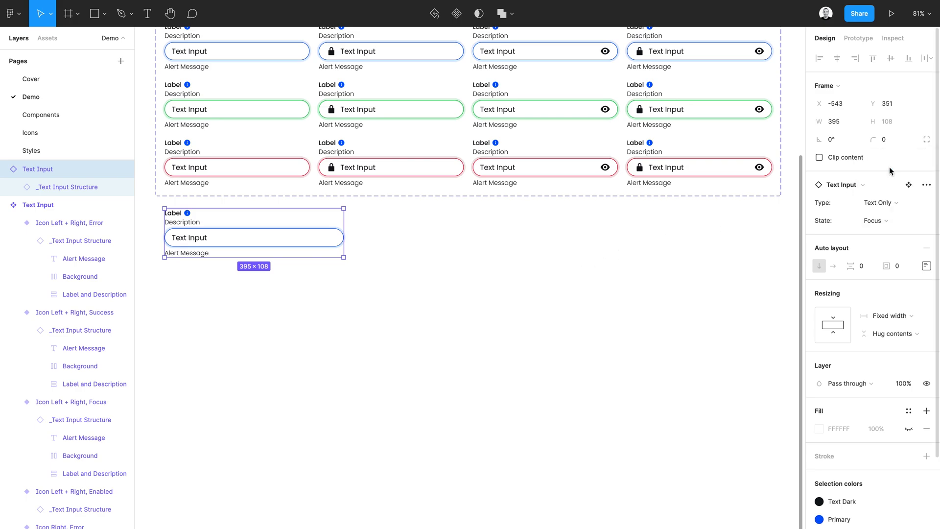
{"action": "left_click", "coordinate": [375, 340]}
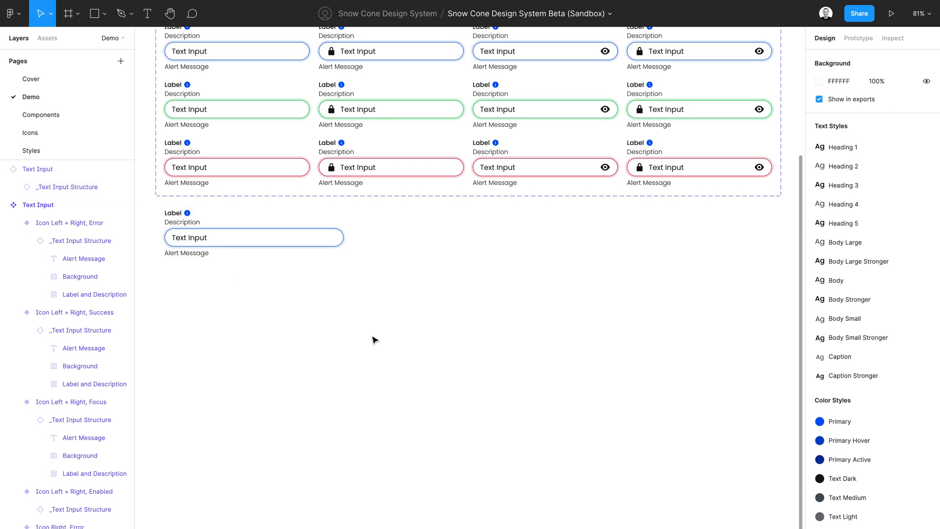
Find the Button Group component in the assets, place an instance below the Text Input instance and set its direction to Vertical
{"action": "left_click", "coordinate": [39, 39]}
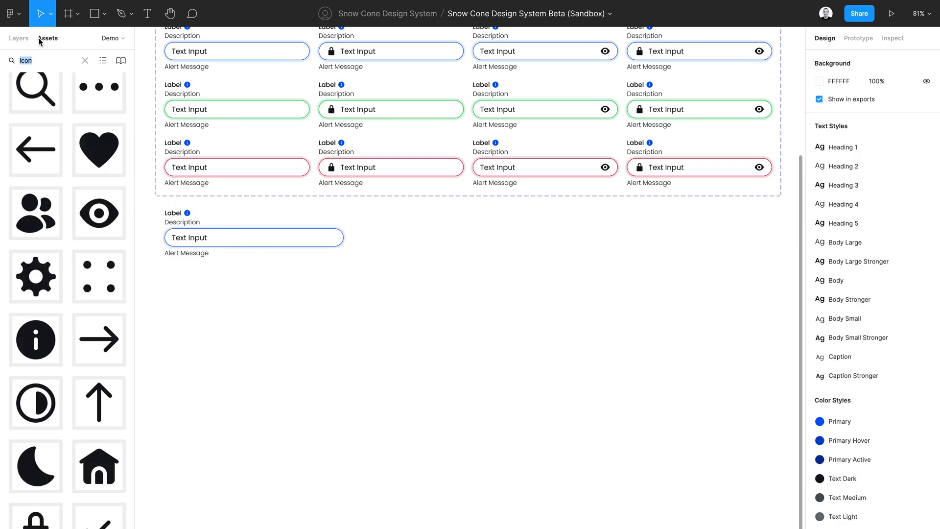
{"action": "type", "text": "butt"}
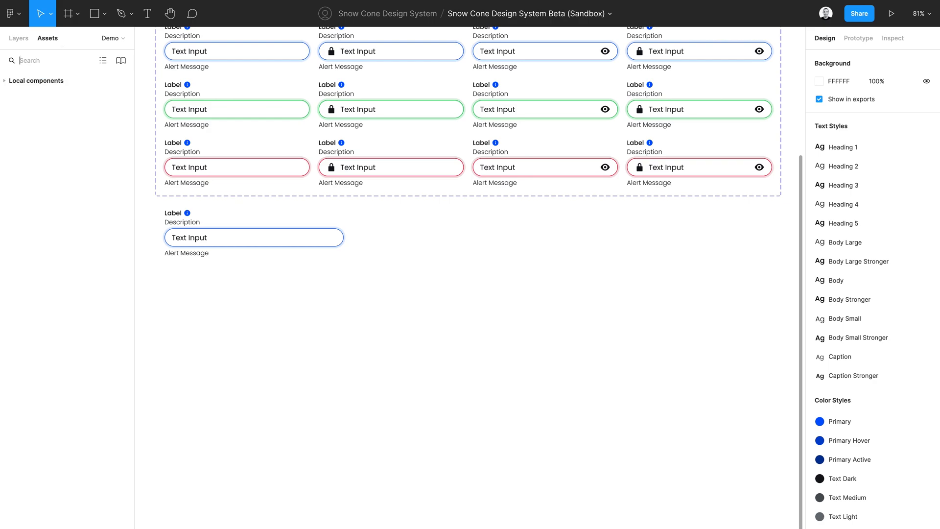
{"action": "type", "text": "on grpi"}
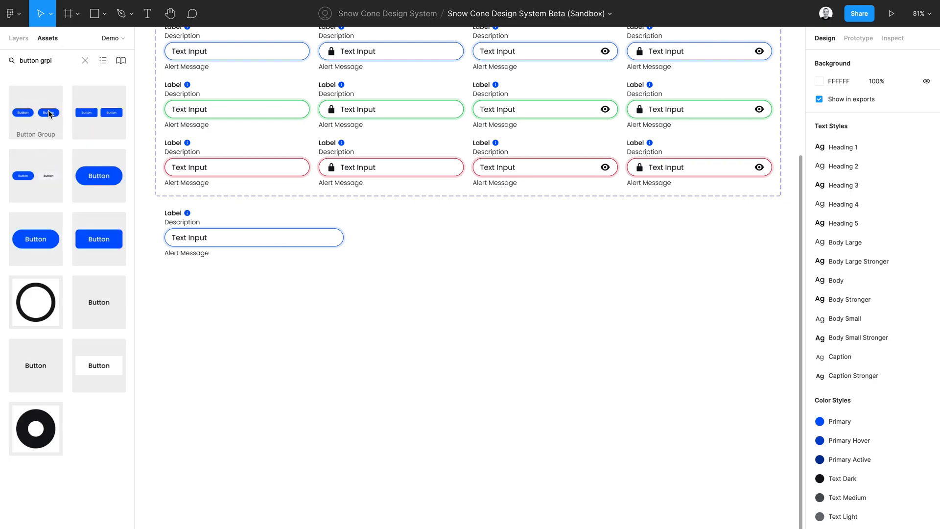
{"action": "left_click_drag", "start_coordinate": [49, 115], "coordinate": [248, 270]}
{"action": "left_click_drag", "start_coordinate": [291, 292], "coordinate": [412, 336]}
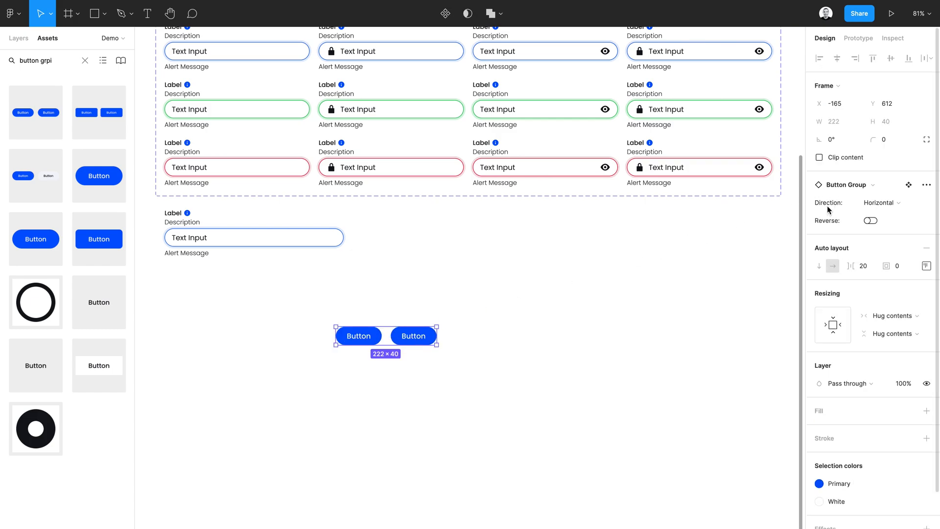
{"action": "left_click", "coordinate": [882, 202]}
{"action": "left_click", "coordinate": [884, 219]}
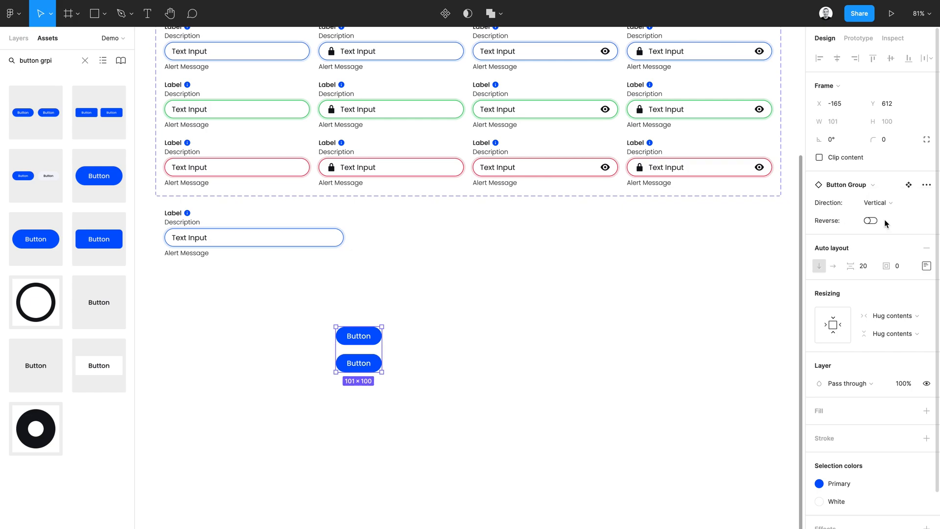
Relabel the upper button of the group as 1 and the lower one as 2
{"action": "double_click", "coordinate": [352, 339]}
{"action": "type", "text": "1"}
{"action": "double_click", "coordinate": [361, 362]}
{"action": "type", "text": "2"}
{"action": "key", "text": "Escape"}
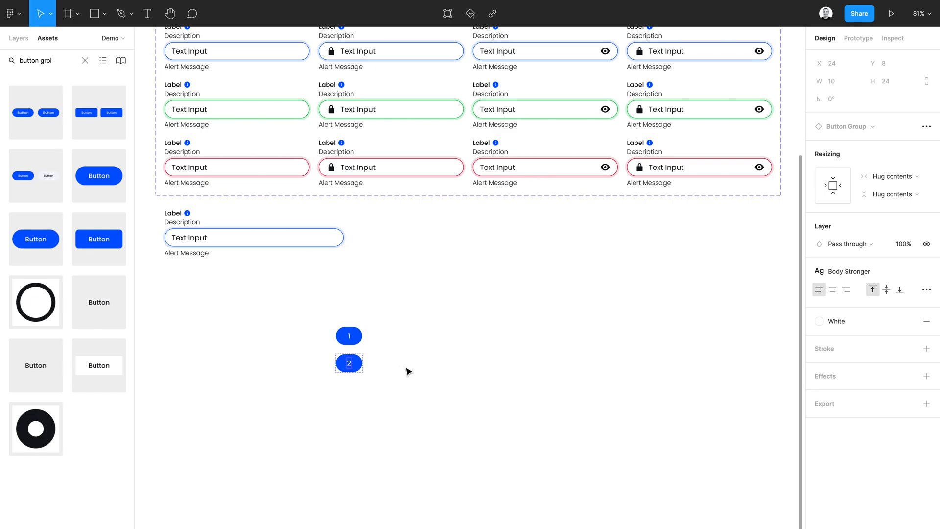
{"action": "left_click", "coordinate": [402, 370]}
Turn the Button Group's Reverse option on and off again, and clear the asset search to return to the layers
{"action": "left_click", "coordinate": [360, 362]}
{"action": "left_click", "coordinate": [871, 221]}
{"action": "left_click", "coordinate": [871, 221]}
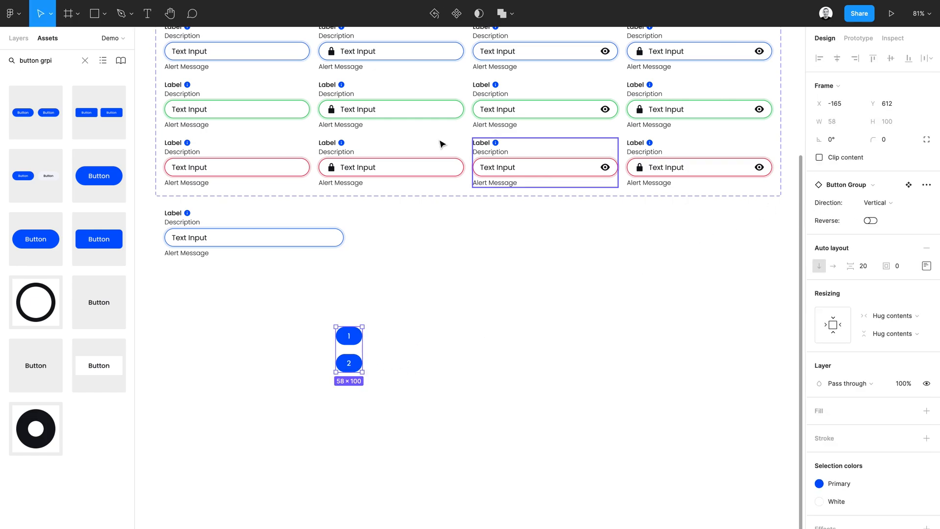
{"action": "left_click", "coordinate": [86, 61]}
{"action": "left_click", "coordinate": [18, 38]}
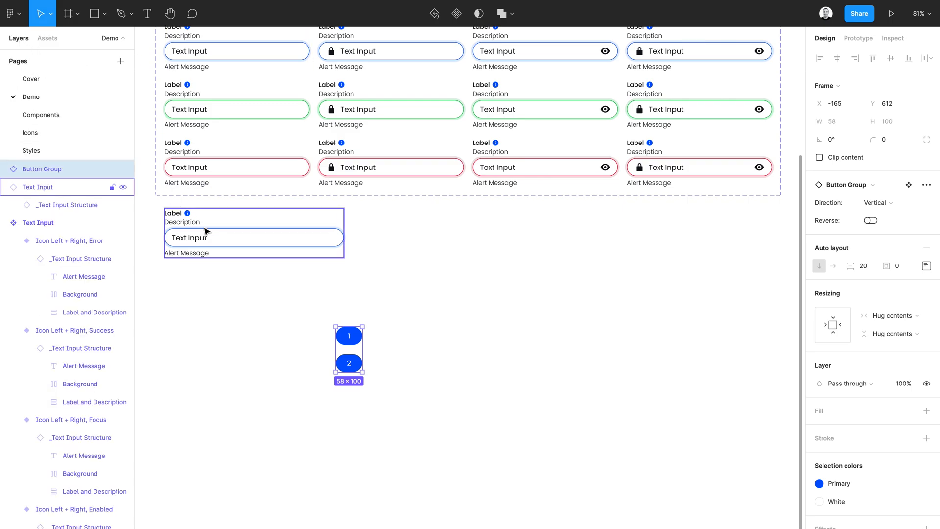
Duplicate the Text Input instance to its right with a gap of 20 and combine both instances into one component
{"action": "left_click", "coordinate": [213, 238]}
{"action": "left_click_drag", "start_coordinate": [235, 240], "coordinate": [421, 252]}
{"action": "left_click", "coordinate": [309, 242], "text": "shift"}
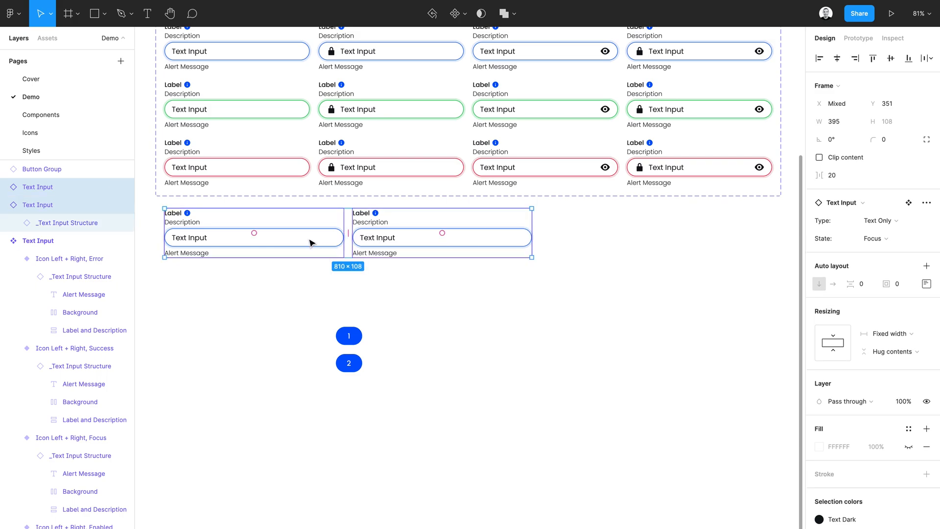
{"action": "key", "text": "ctrl+alt+k"}
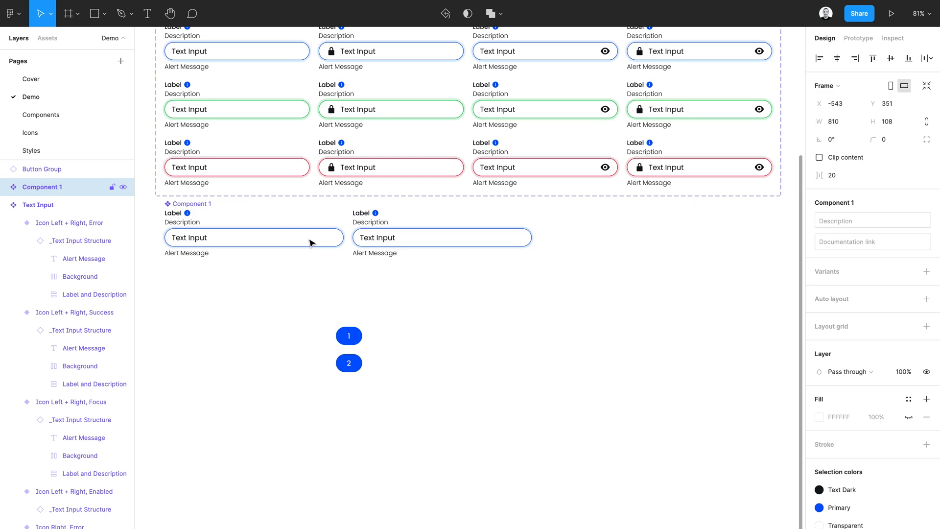
Apply horizontal auto layout with a spacing of 20 to the new component and add a second variant
{"action": "left_click", "coordinate": [836, 298]}
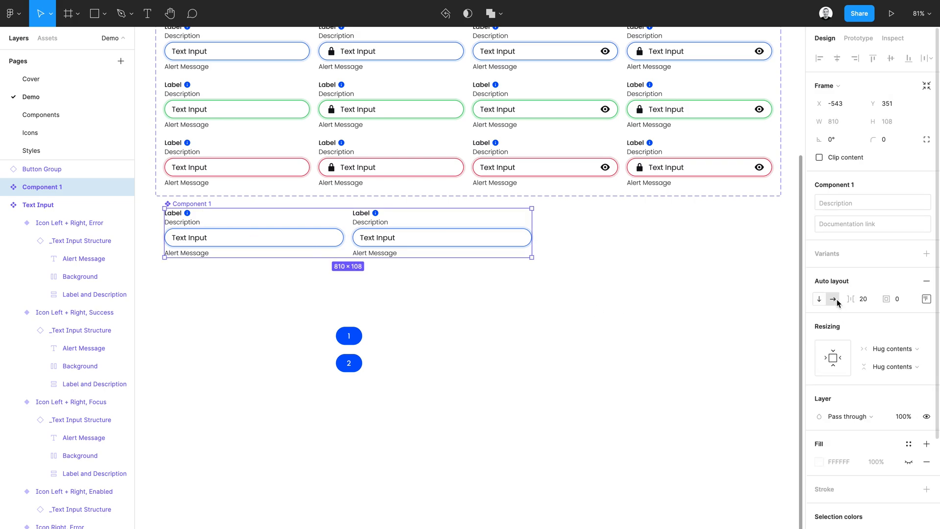
{"action": "left_click", "coordinate": [926, 253]}
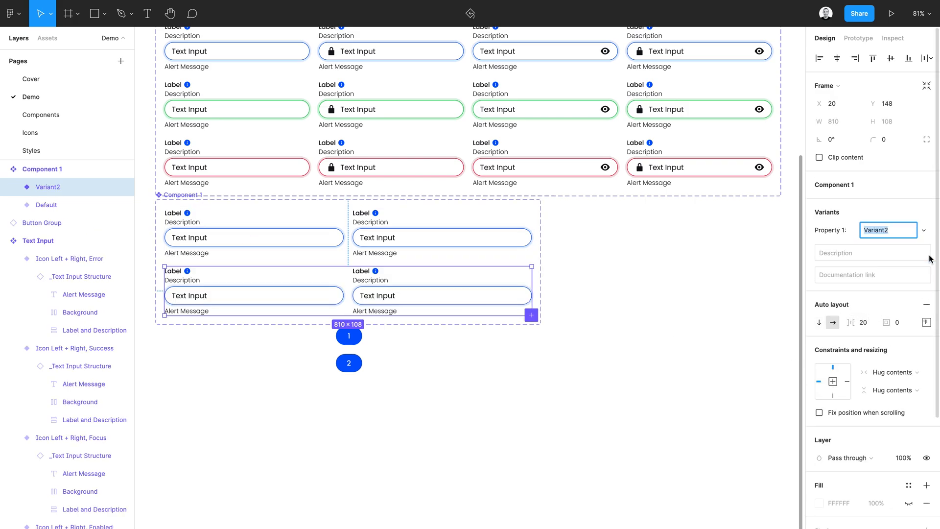
Move the new component set down to Y 427, clear of the Text Input set, and delete the Button Group instance
{"action": "left_click", "coordinate": [174, 200]}
{"action": "left_click_drag", "start_coordinate": [174, 200], "coordinate": [175, 243]}
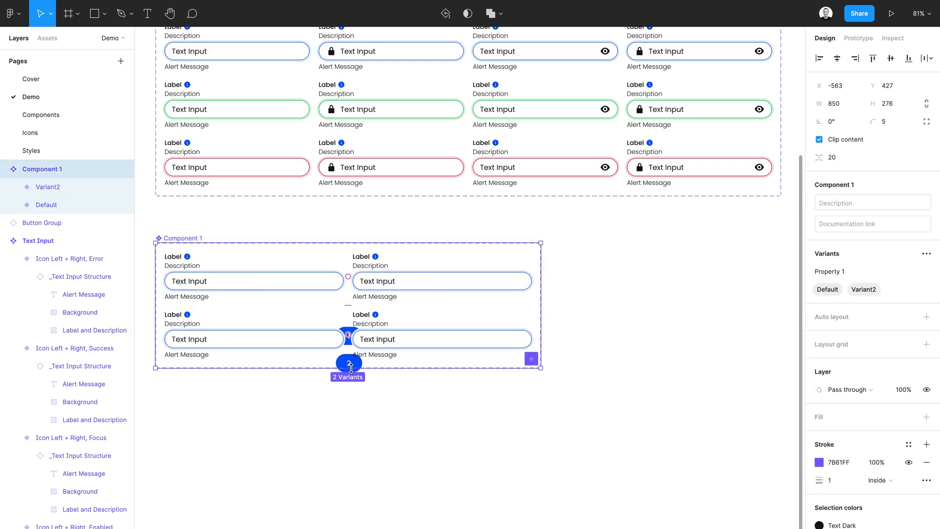
{"action": "left_click", "coordinate": [350, 394]}
{"action": "left_click", "coordinate": [349, 367]}
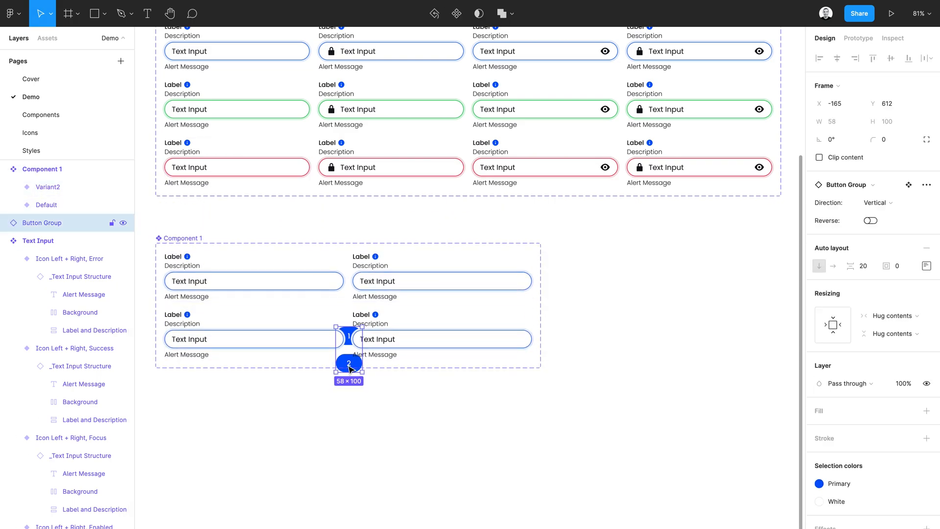
{"action": "key", "text": "Delete"}
Rename the new component set to "Text Input Group"
{"action": "left_click", "coordinate": [186, 239]}
{"action": "scroll", "coordinate": [188, 240], "scroll_direction": "down", "scroll_amount": 3}
{"action": "left_click", "coordinate": [182, 172]}
{"action": "left_click", "coordinate": [182, 159]}
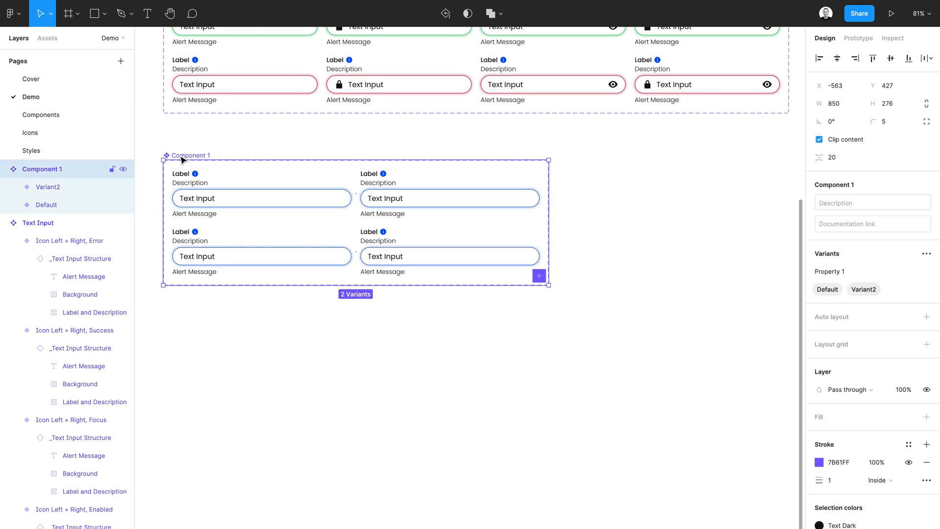
{"action": "scroll", "coordinate": [182, 160], "scroll_direction": "up", "scroll_amount": 5}
{"action": "key", "text": "ctrl+r"}
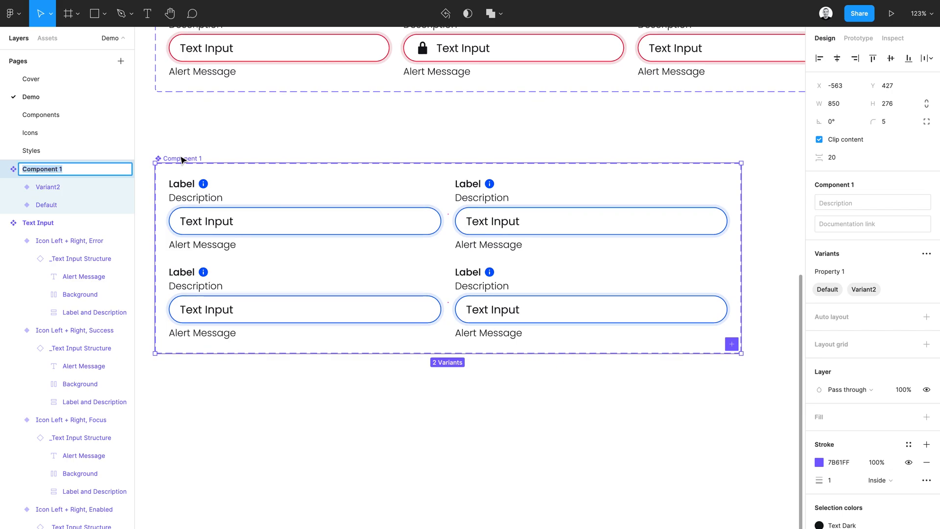
{"action": "type", "text": "Text Input Group"}
{"action": "key", "text": "Return"}
Rename the variant property of the Text Input Group to "Direction"
{"action": "double_click", "coordinate": [845, 272]}
{"action": "type", "text": "Dire"}
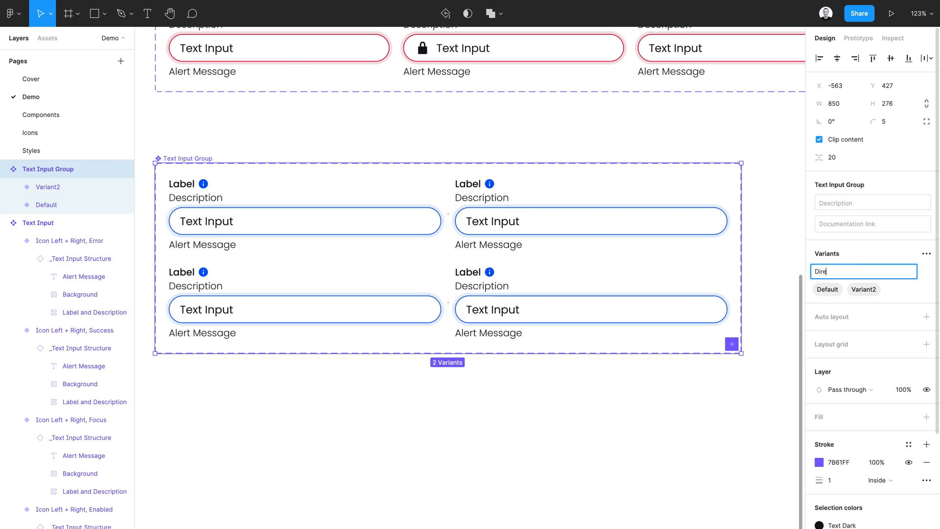
{"action": "type", "text": "ction"}
{"action": "key", "text": "Return"}
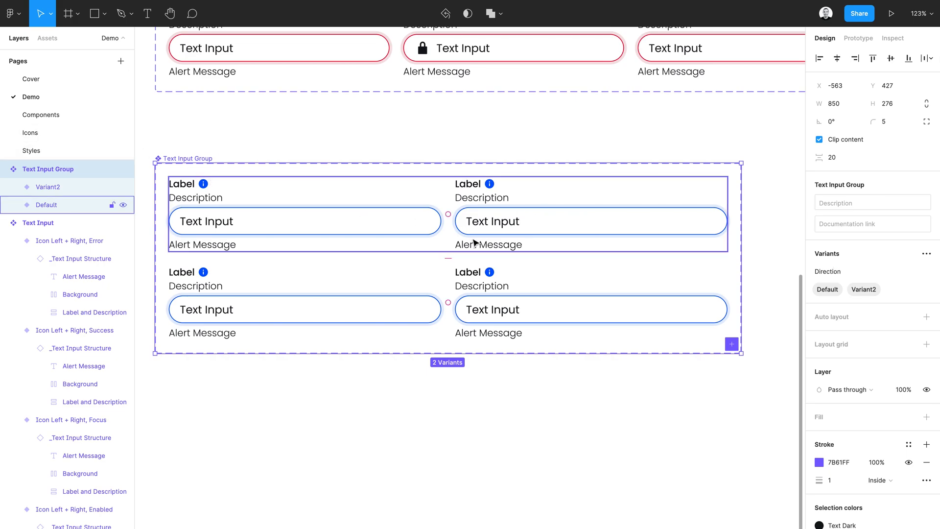
Name the two Direction values "Horizontal" for the default variant and "Vertical" for the second variant
{"action": "double_click", "coordinate": [823, 289]}
{"action": "type", "text": "Hpri"}
{"action": "key", "text": "ctrl+a"}
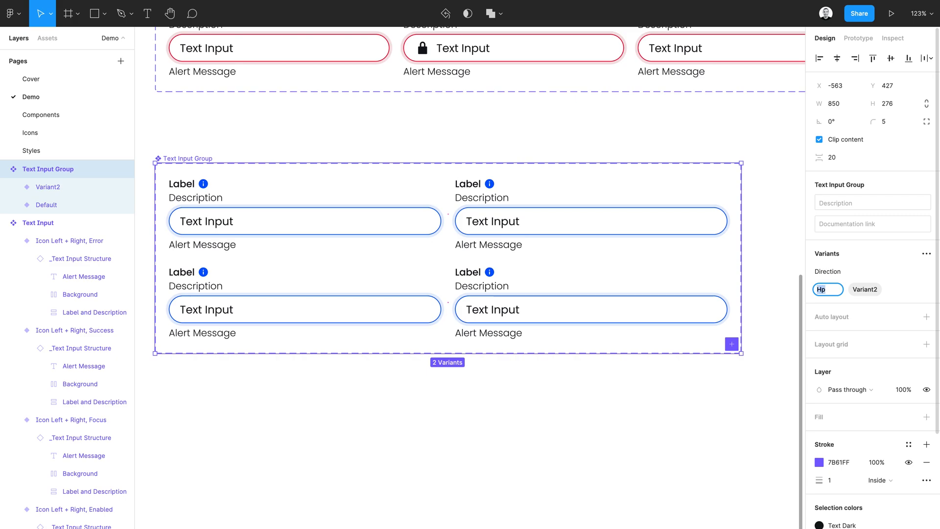
{"action": "type", "text": "Horizontal"}
{"action": "double_click", "coordinate": [887, 291]}
{"action": "type", "text": "Vertical"}
{"action": "key", "text": "Return"}
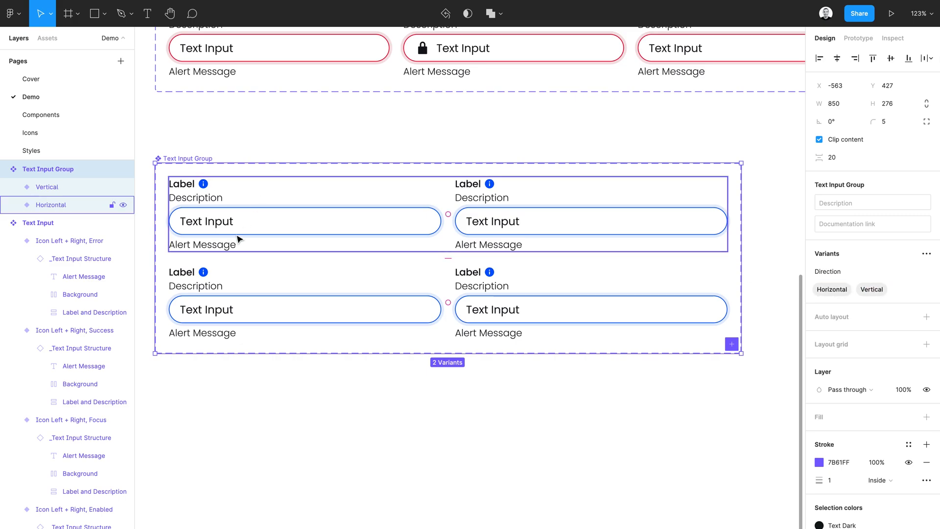
Change the Vertical variant to vertical auto layout, and give the Text Input Group set auto layout with a padding of 20
{"action": "left_click", "coordinate": [220, 305]}
{"action": "left_click", "coordinate": [819, 323]}
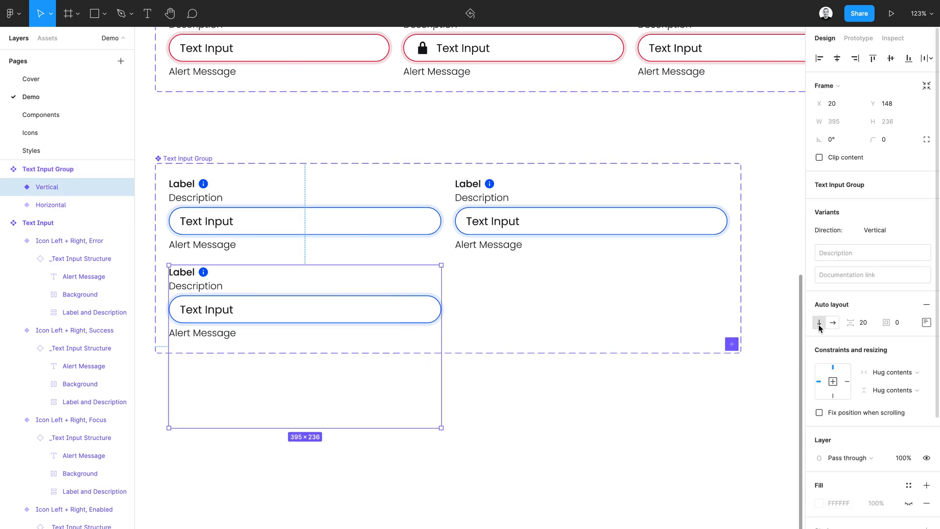
{"action": "left_click", "coordinate": [186, 159]}
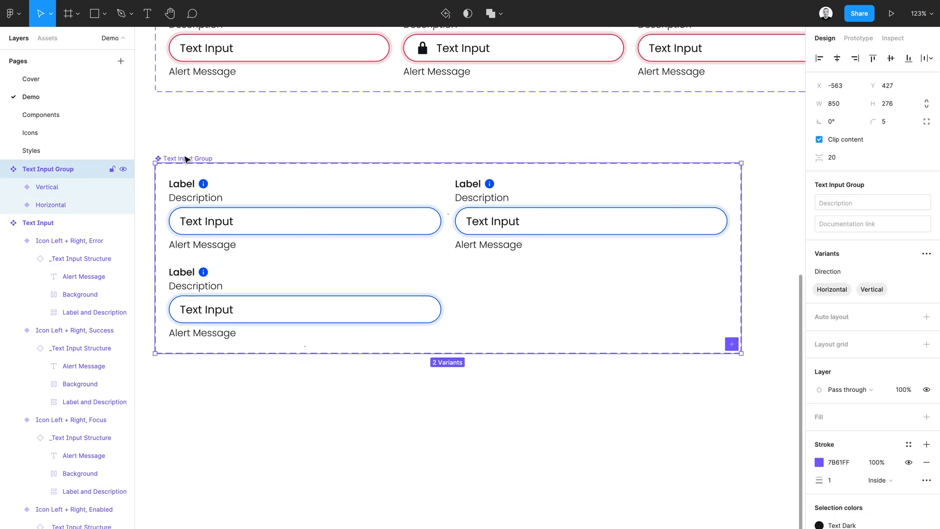
{"action": "left_click", "coordinate": [848, 325]}
{"action": "left_click", "coordinate": [906, 318]}
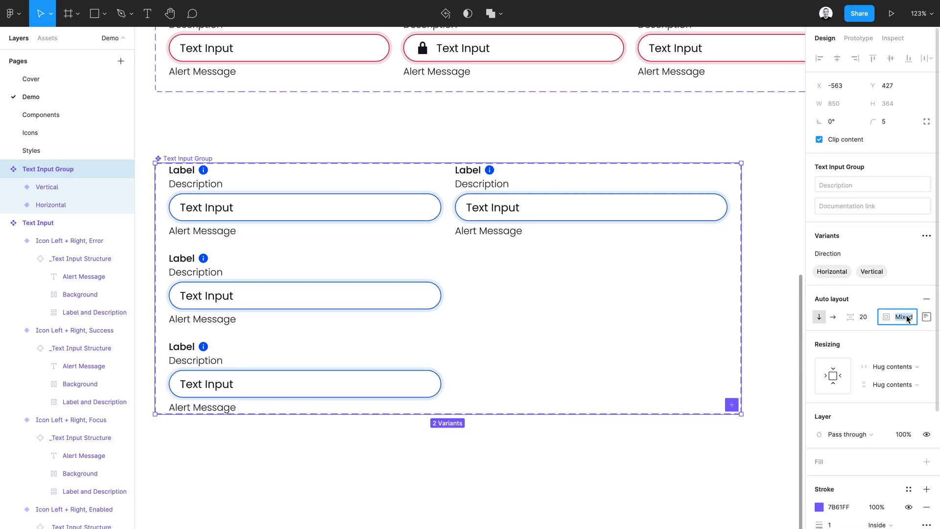
{"action": "type", "text": "20"}
{"action": "key", "text": "Return"}
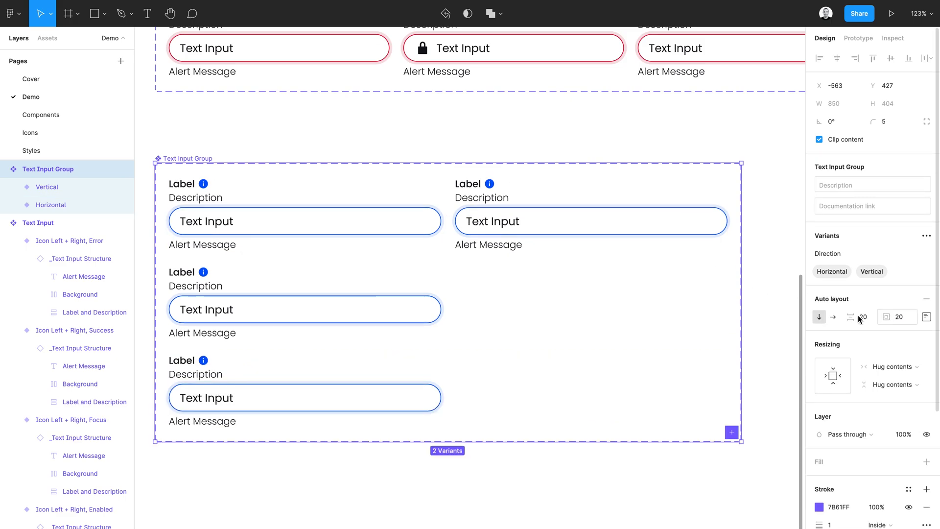
Set the horizontal resizing of both Text Input instances in the Vertical variant to Fill container
{"action": "left_click", "coordinate": [243, 316]}
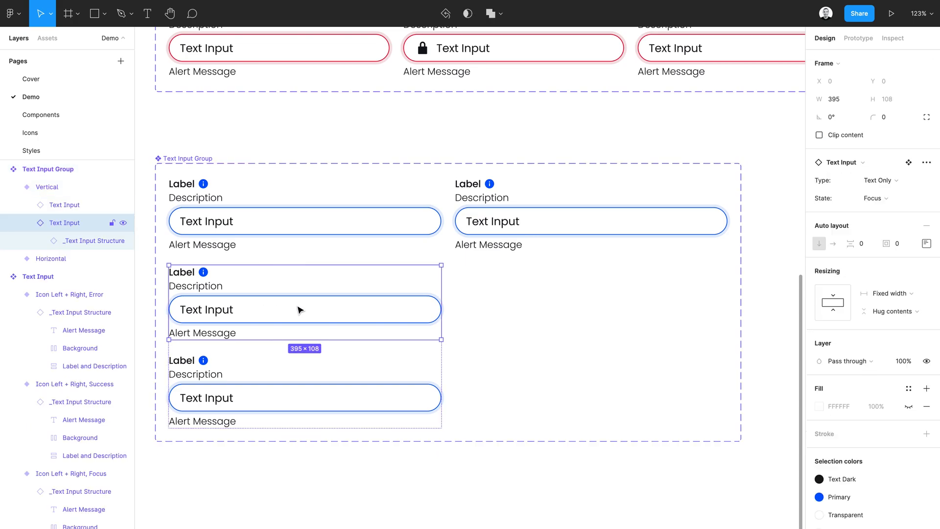
{"action": "left_click", "coordinate": [330, 384], "text": "shift"}
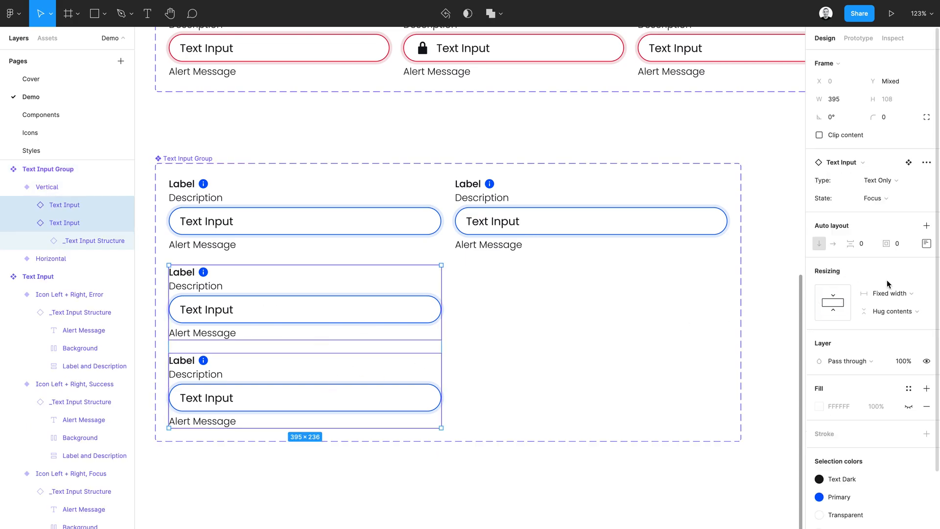
{"action": "left_click", "coordinate": [886, 293]}
{"action": "left_click", "coordinate": [888, 323]}
{"action": "scroll", "coordinate": [243, 151], "scroll_direction": "down", "scroll_amount": 3}
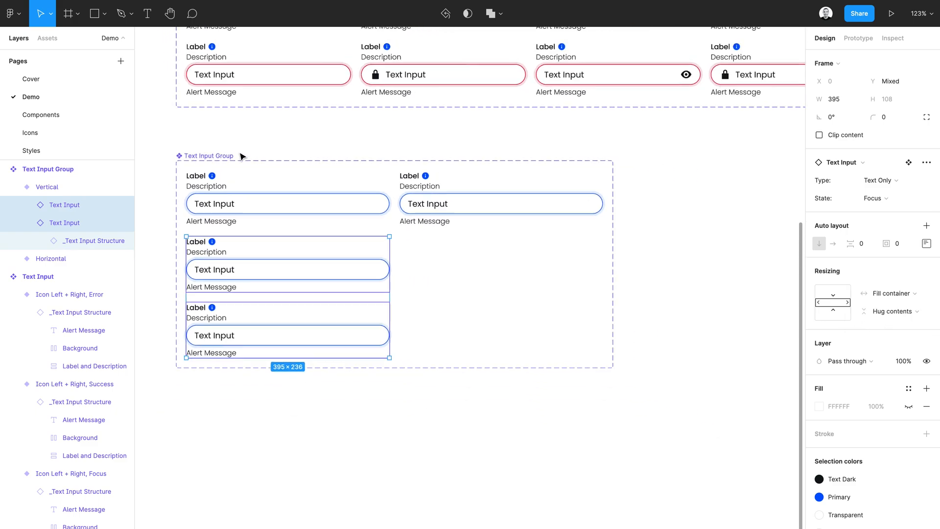
Add a new variant property named "Reverse" to the Text Input Group component set
{"action": "left_click", "coordinate": [280, 147]}
{"action": "left_click", "coordinate": [188, 168]}
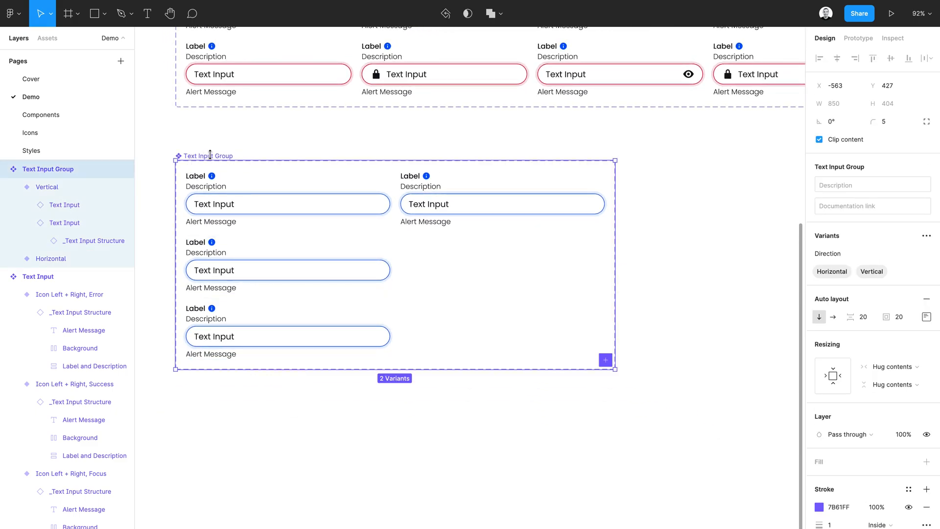
{"action": "left_click", "coordinate": [926, 236]}
{"action": "left_click", "coordinate": [874, 273]}
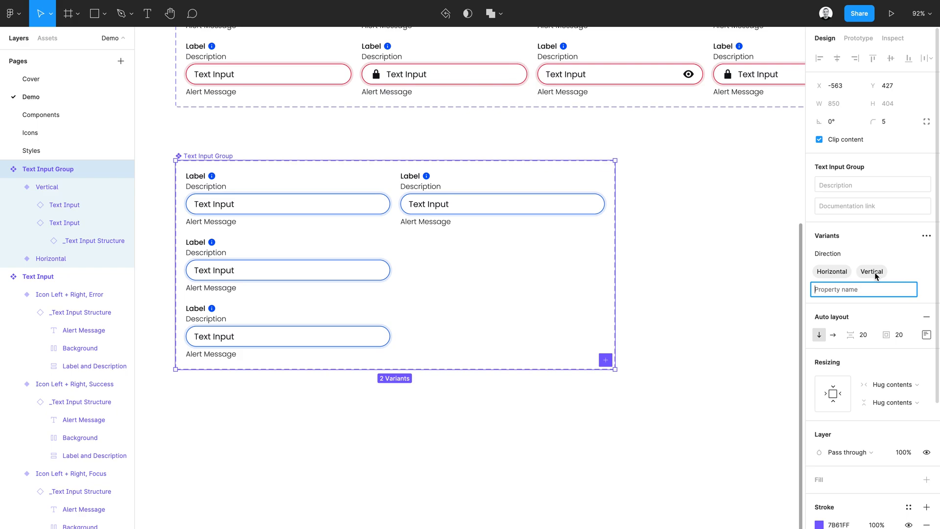
{"action": "type", "text": "Reverse"}
{"action": "key", "text": "Return"}
Rename the first Text Input instance in both the Horizontal and Vertical variants to "Text Input 1"
{"action": "double_click", "coordinate": [315, 207]}
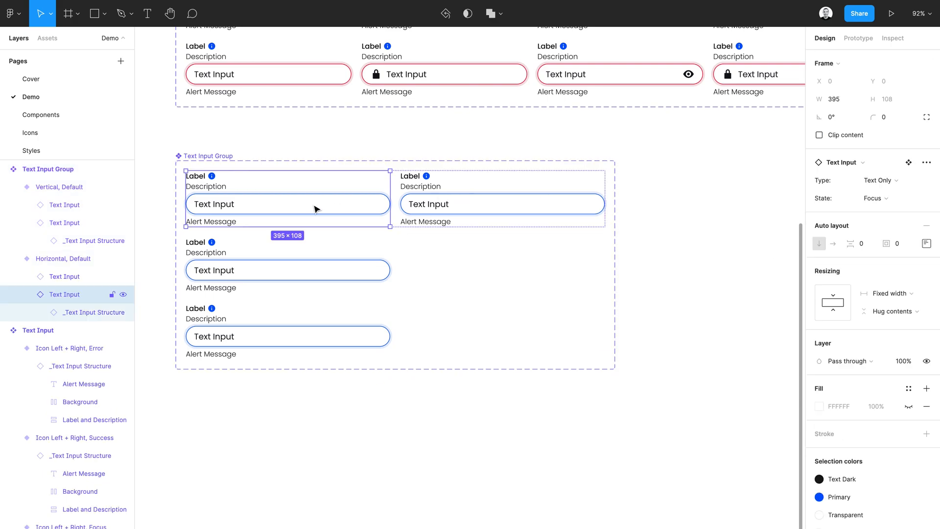
{"action": "double_click", "coordinate": [314, 277], "text": "shift"}
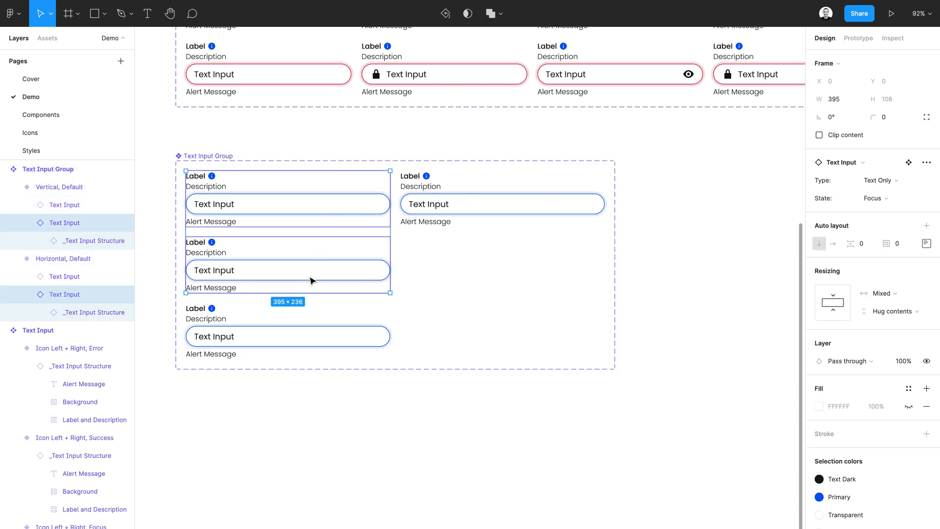
{"action": "key", "text": "ctrl+r"}
{"action": "key", "text": "Escape"}
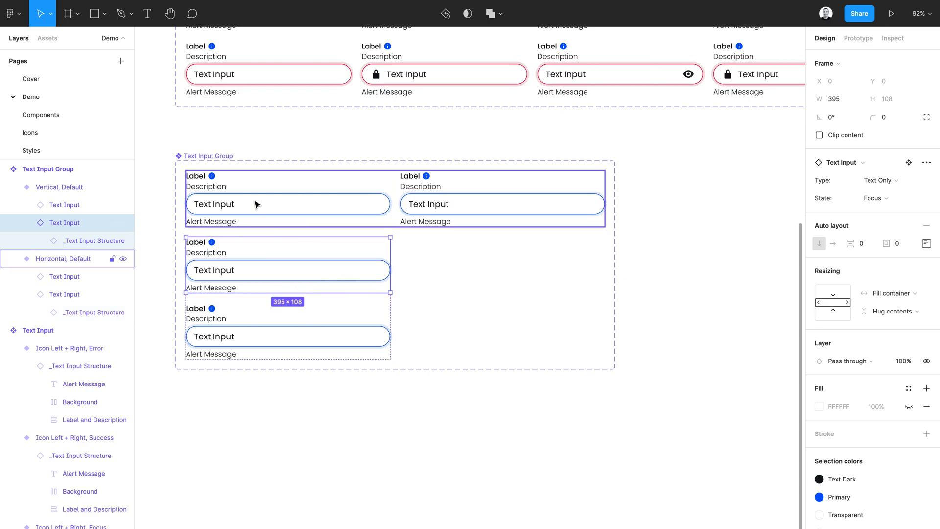
{"action": "key", "text": "ctrl+r"}
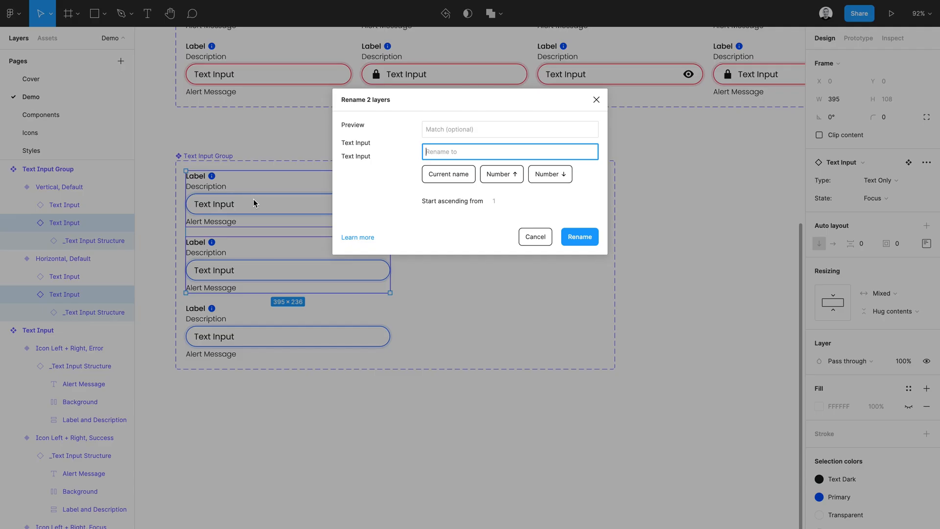
{"action": "type", "text": "Text Input 1"}
{"action": "key", "text": "Return"}
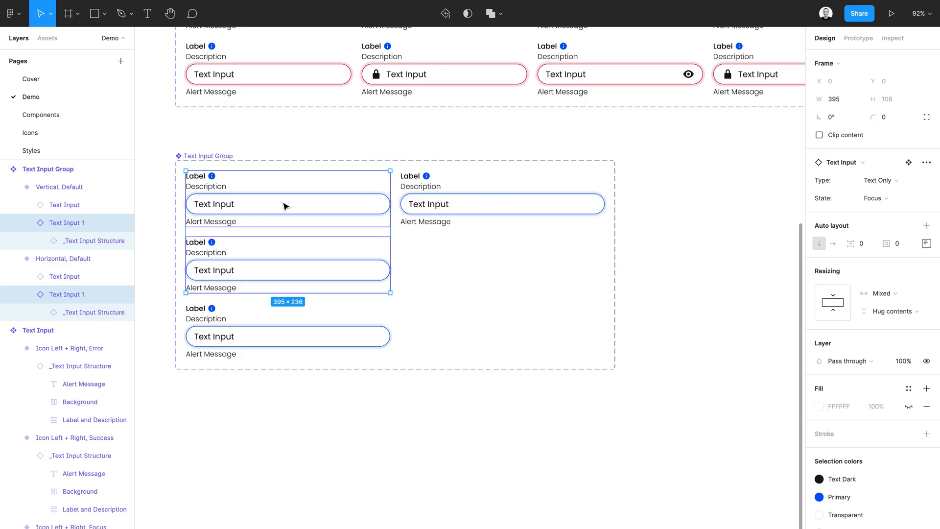
Rename the second Text Input instance in both the Horizontal and Vertical variants to "Text Input 2"
{"action": "left_click", "coordinate": [440, 205]}
{"action": "left_click", "coordinate": [288, 338], "text": "shift"}
{"action": "key", "text": "ctrl+r"}
{"action": "type", "text": "Text Input"}
{"action": "key", "text": "Return"}
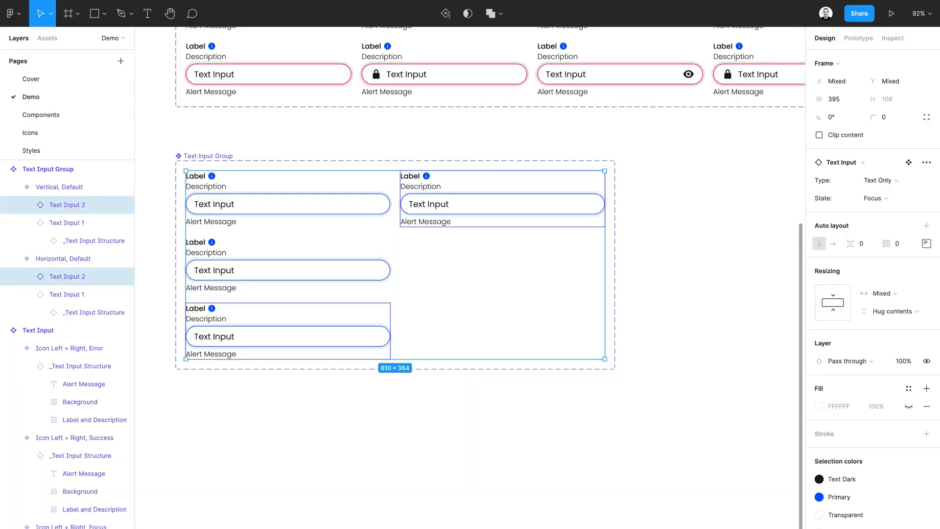
Rename the Reverse property's value in the Text Input Group set to "False"
{"action": "left_click", "coordinate": [203, 161]}
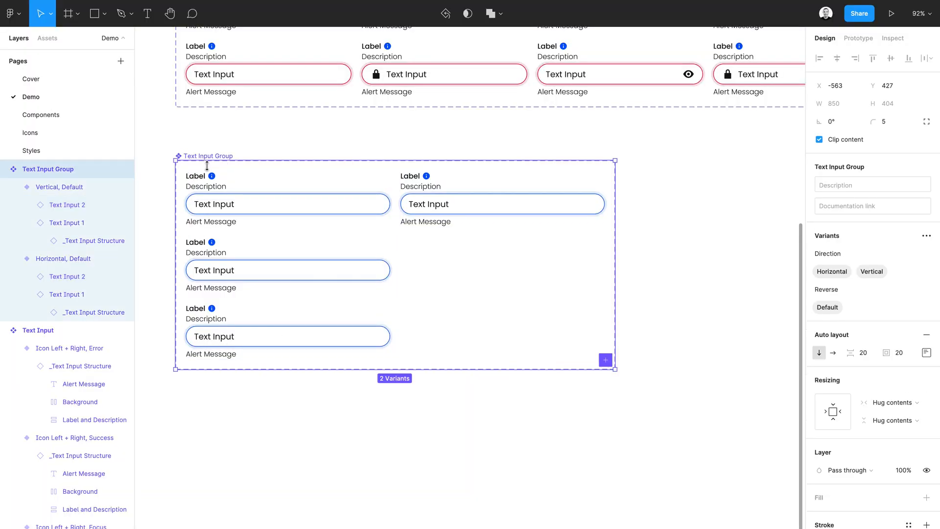
{"action": "left_click", "coordinate": [232, 201]}
{"action": "left_click", "coordinate": [197, 157]}
{"action": "double_click", "coordinate": [830, 308]}
{"action": "type", "text": "True"}
{"action": "key", "text": "ctrl+a"}
{"action": "type", "text": "False"}
{"action": "key", "text": "Return"}
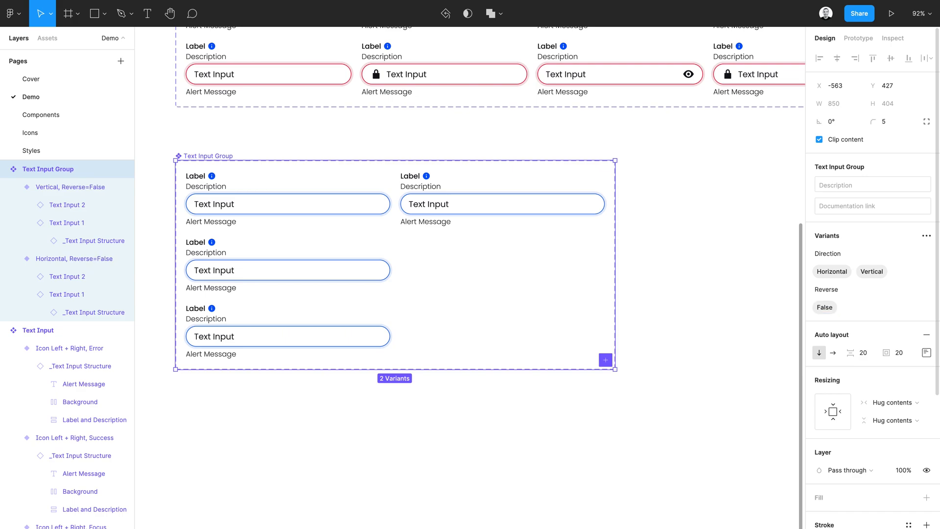
Duplicate both Text Input Group variants, set Reverse to "True" on the copies, and place them together below the originals
{"action": "key", "text": "Return"}
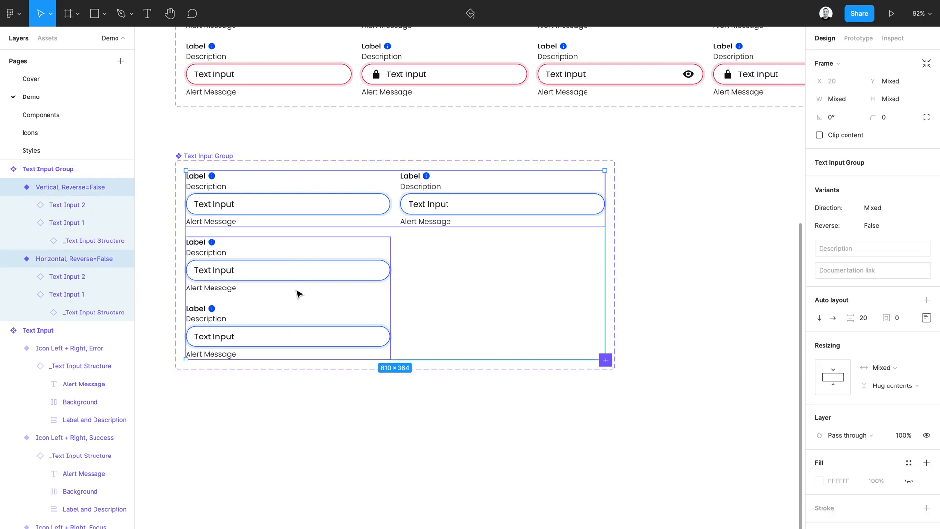
{"action": "key", "text": "ctrl+d"}
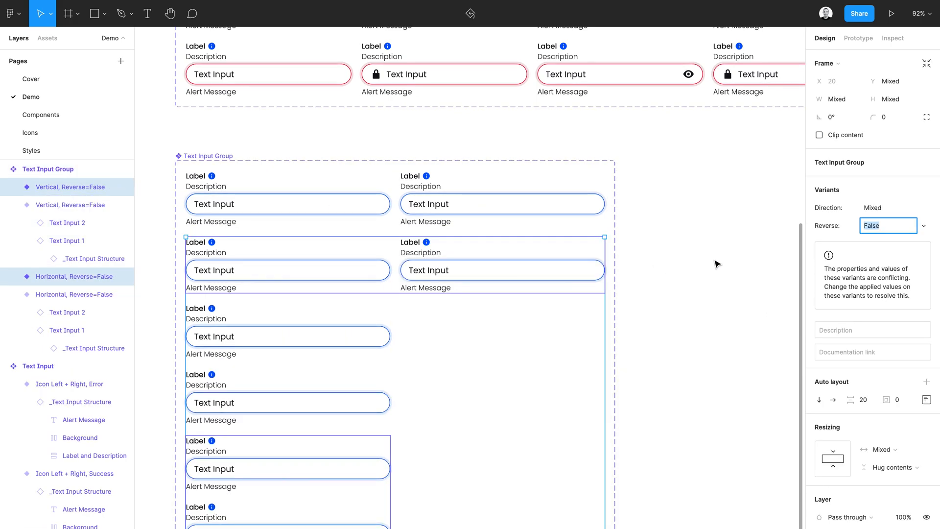
{"action": "type", "text": "True"}
{"action": "key", "text": "Return"}
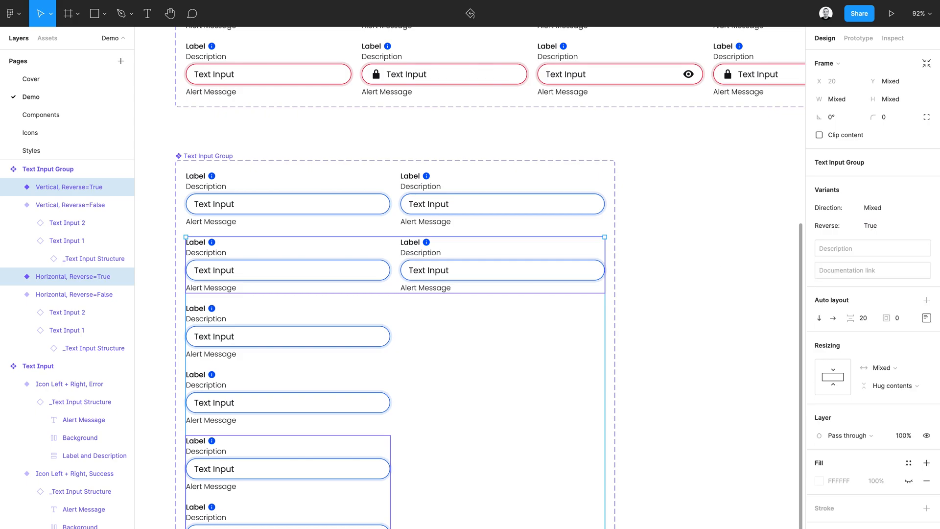
{"action": "key", "text": "Down"}
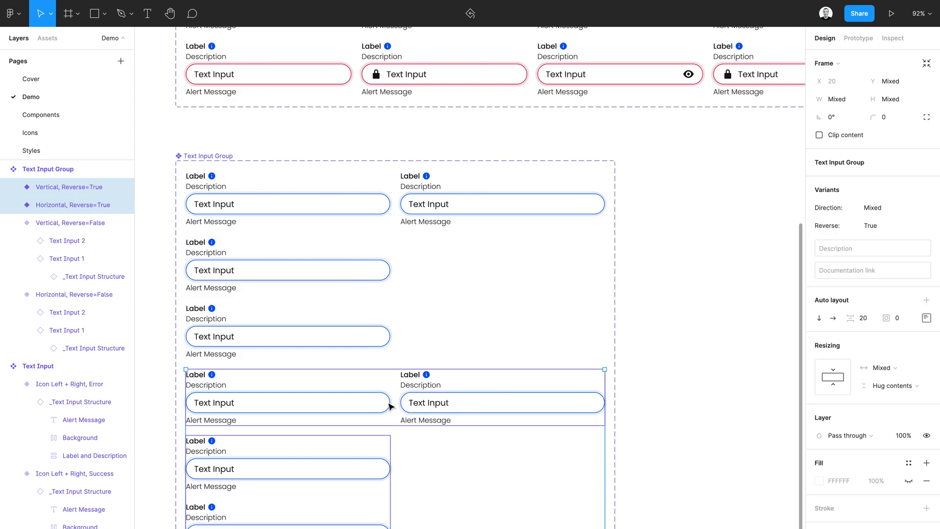
Swap the order of Text Input 1 and Text Input 2 in both Reverse=True variants
{"action": "scroll", "coordinate": [391, 407], "scroll_direction": "down", "scroll_amount": 4}
{"action": "scroll", "coordinate": [391, 407], "scroll_direction": "down", "scroll_amount": 1}
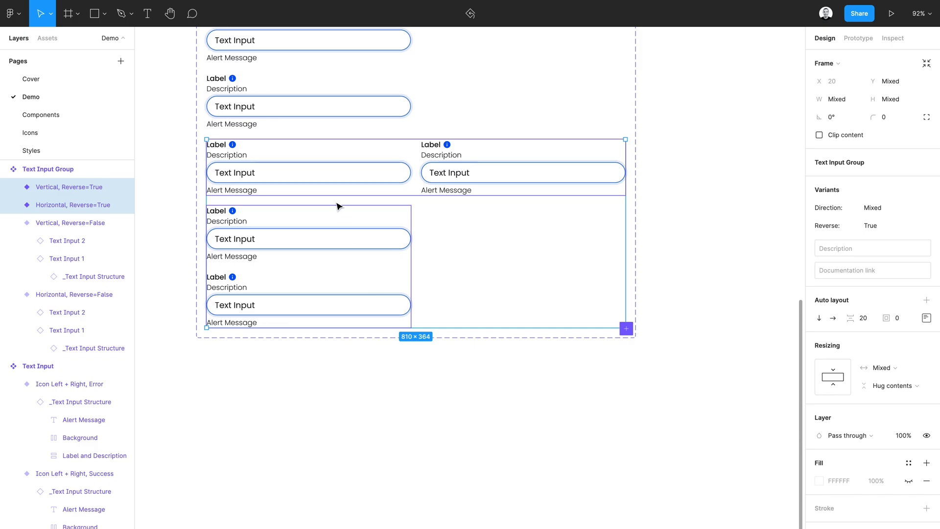
{"action": "left_click", "coordinate": [319, 178]}
{"action": "left_click_drag", "start_coordinate": [338, 171], "coordinate": [336, 235]}
{"action": "scroll", "coordinate": [336, 236], "scroll_direction": "down", "scroll_amount": 5}
{"action": "left_click", "coordinate": [439, 163]}
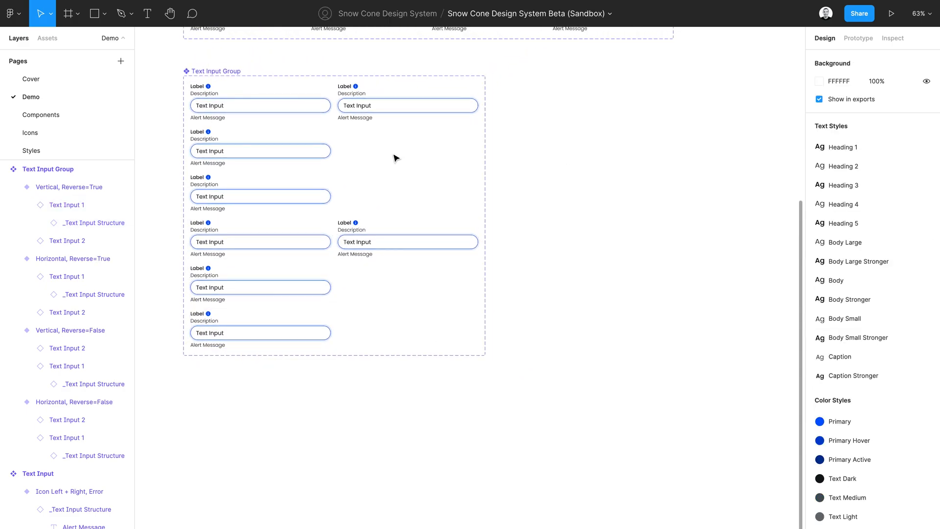
Place an instance of the Horizontal group beside the component set and set its two input texts to "1" and "2"
{"action": "left_click", "coordinate": [297, 111]}
{"action": "left_click_drag", "start_coordinate": [297, 111], "coordinate": [597, 179]}
{"action": "double_click", "coordinate": [516, 173]}
{"action": "triple_click", "coordinate": [516, 173]}
{"action": "type", "text": "1"}
{"action": "triple_click", "coordinate": [656, 174]}
{"action": "type", "text": "2"}
{"action": "key", "text": "Escape"}
{"action": "key", "text": "Escape"}
Switch the test instance's Direction to Vertical and try out its Reverse property
{"action": "left_click", "coordinate": [604, 175]}
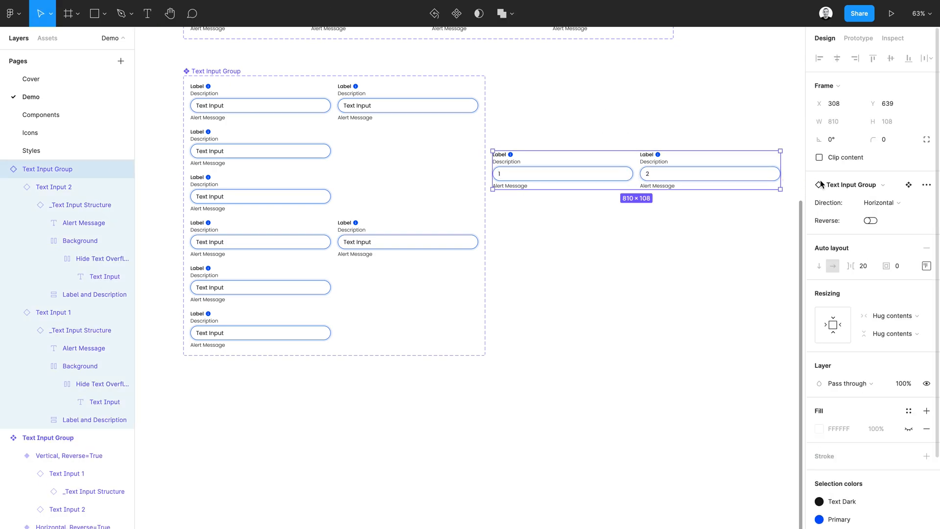
{"action": "left_click", "coordinate": [876, 203]}
{"action": "left_click", "coordinate": [874, 211]}
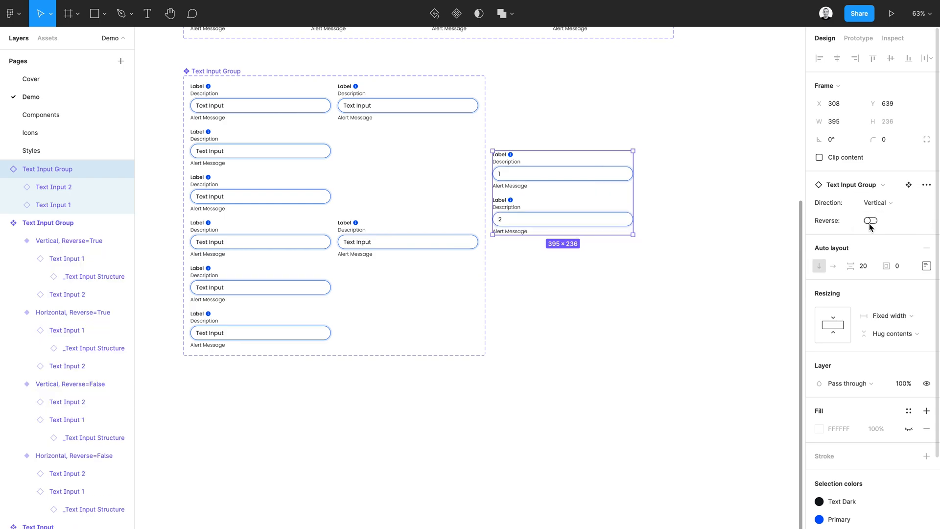
{"action": "left_click", "coordinate": [870, 222]}
Move the test instance to X 351, Y 427, level with the upper edge of the component set
{"action": "left_click", "coordinate": [581, 125]}
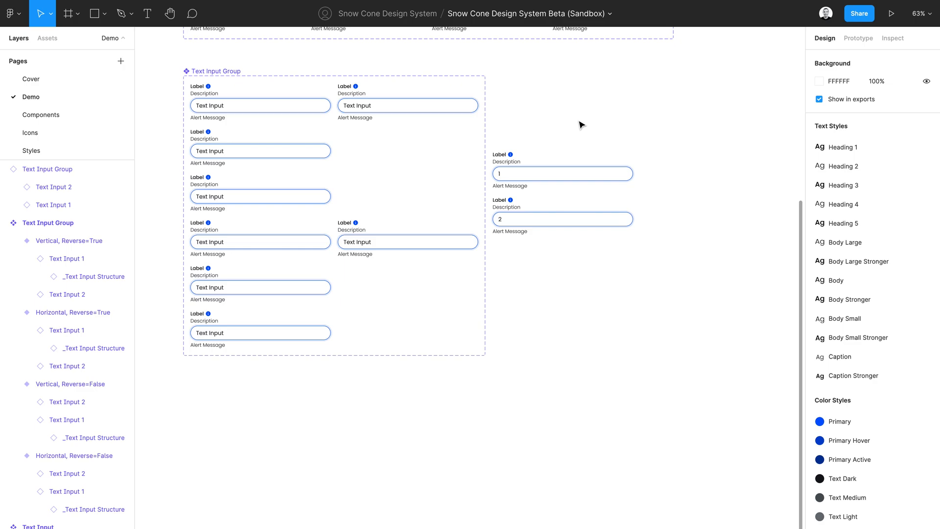
{"action": "left_click_drag", "start_coordinate": [519, 163], "coordinate": [536, 88]}
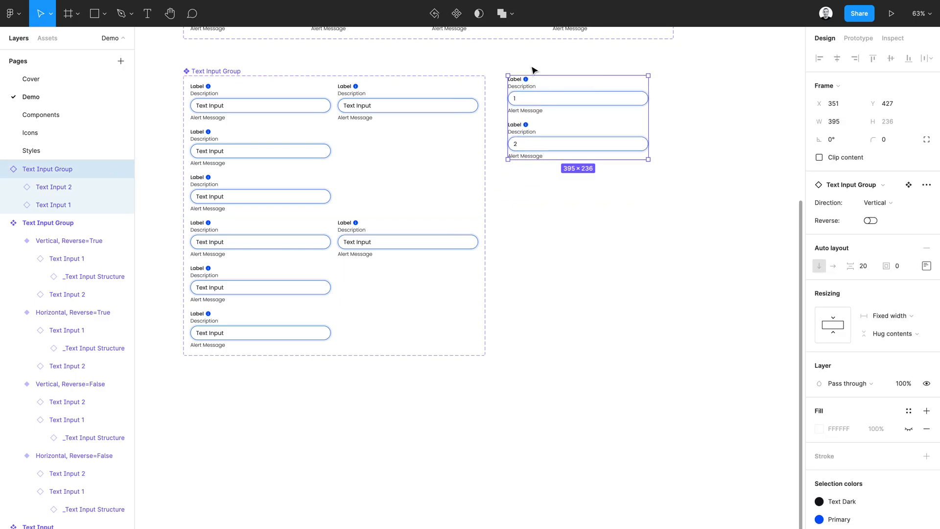
{"action": "left_click", "coordinate": [533, 66]}
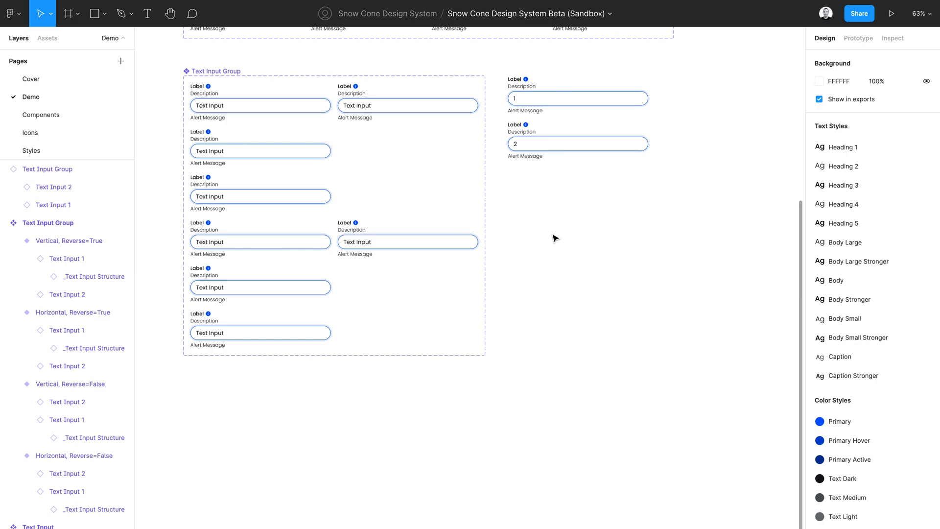
Add a text layer reading "Slot" in the empty canvas area beside the Text Input Group set
{"action": "scroll", "coordinate": [555, 238], "scroll_direction": "up", "scroll_amount": 5}
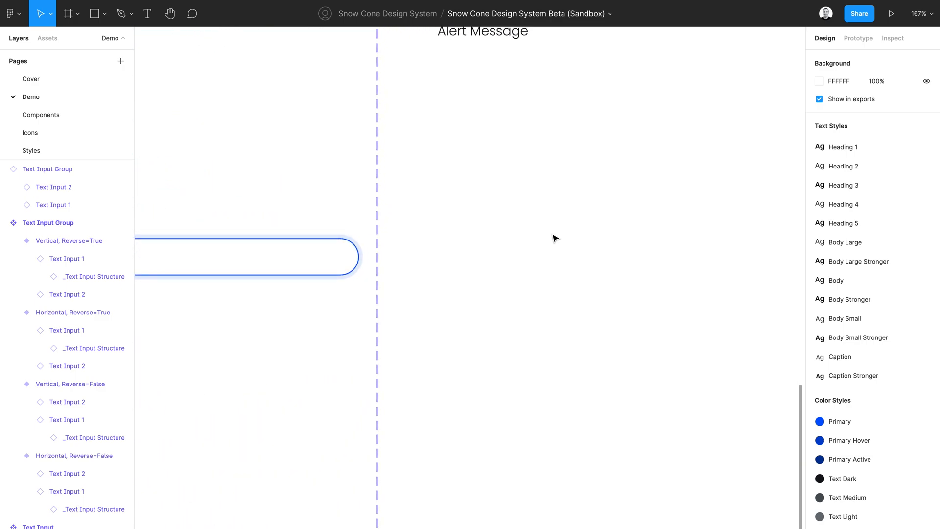
{"action": "key", "text": "t"}
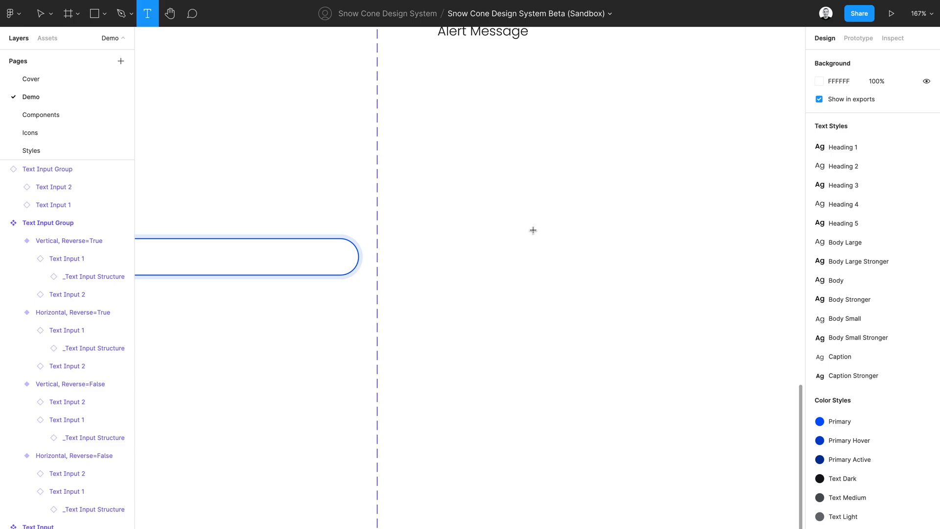
{"action": "left_click", "coordinate": [533, 229]}
{"action": "type", "text": "S"}
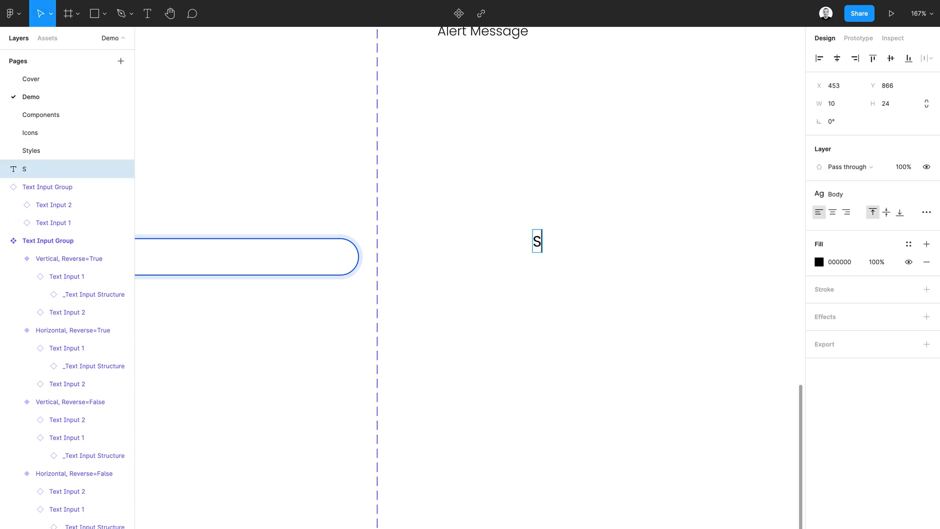
{"action": "type", "text": "lot"}
{"action": "key", "text": "Escape"}
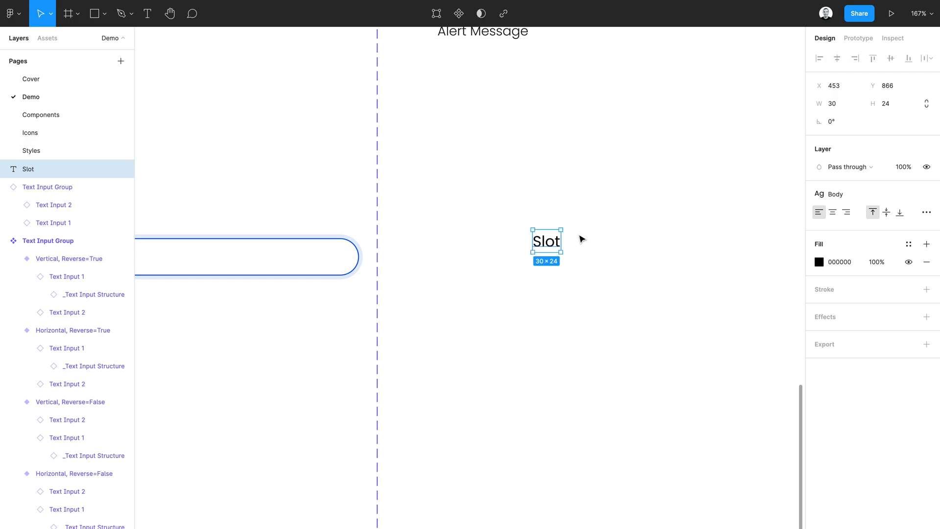
Wrap the Slot text in an auto layout frame with a Gray 1 fill and a corner radius of 16
{"action": "key", "text": "shift+a"}
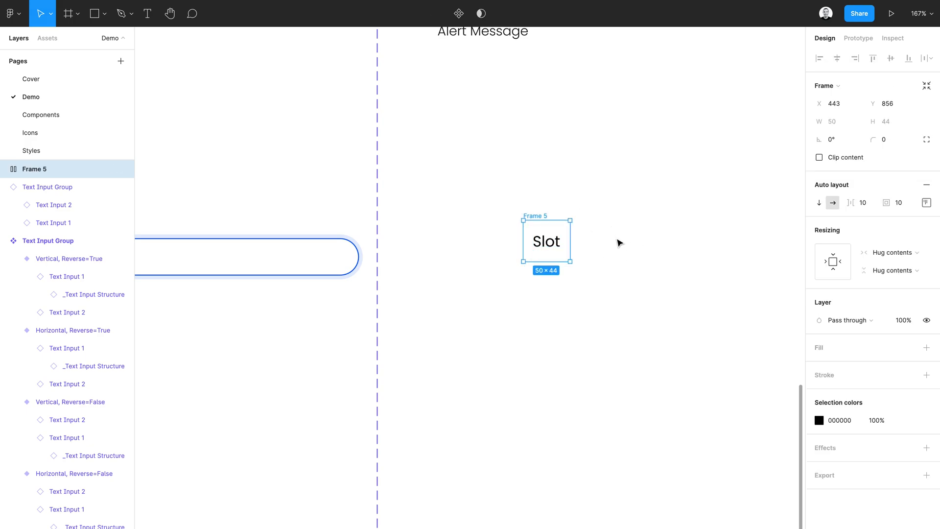
{"action": "left_click", "coordinate": [908, 349]}
{"action": "left_click", "coordinate": [846, 433]}
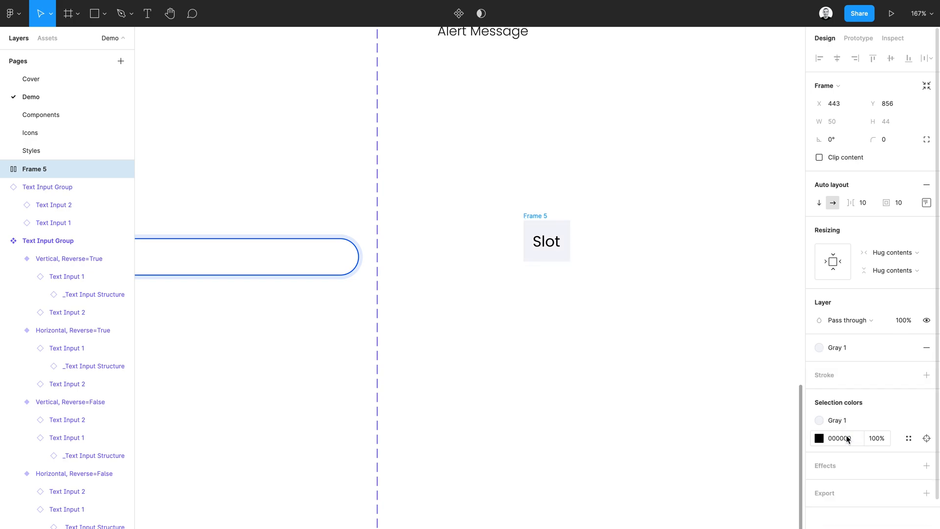
{"action": "left_click", "coordinate": [900, 143]}
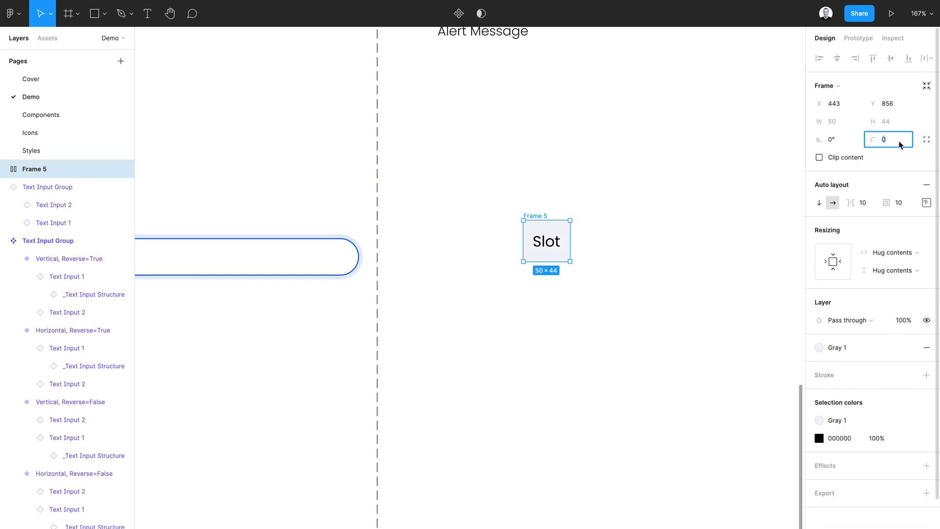
{"action": "type", "text": "16"}
{"action": "key", "text": "Return"}
Set the slot frame's item spacing to 0 and its padding to 64
{"action": "left_click", "coordinate": [864, 205]}
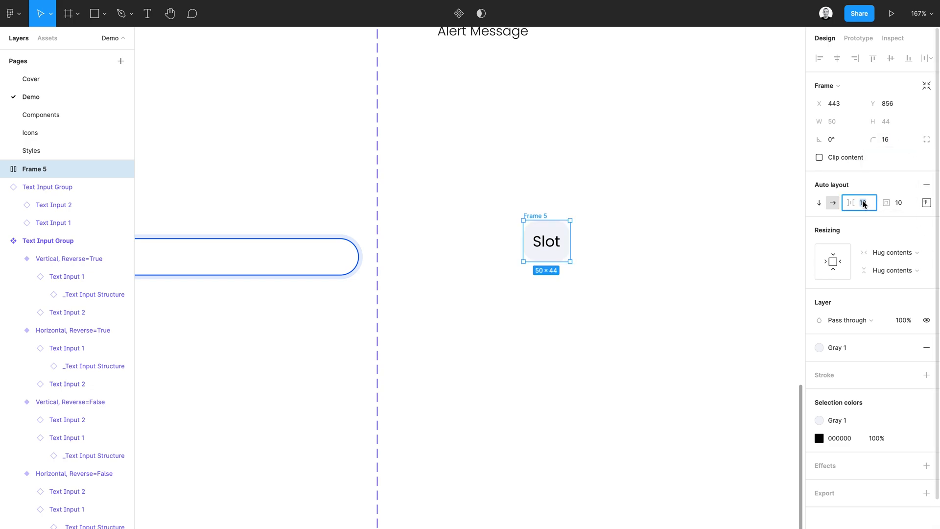
{"action": "type", "text": "0"}
{"action": "key", "text": "Tab"}
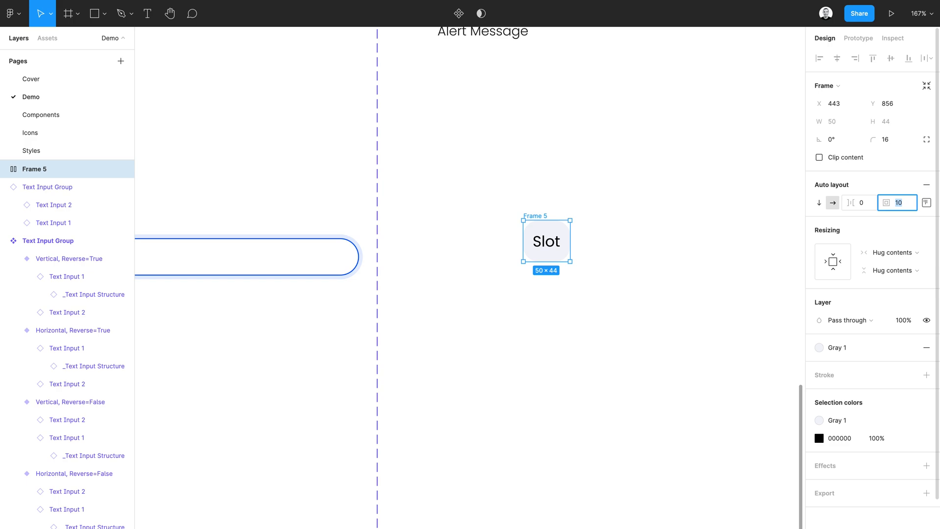
{"action": "type", "text": "64"}
{"action": "key", "text": "Tab"}
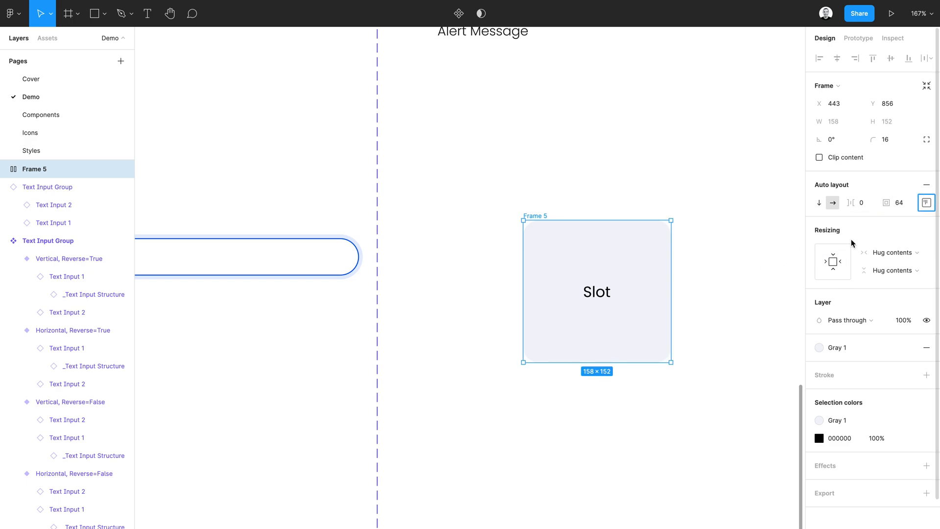
Set the slot frame's top and bottom padding to 32 each
{"action": "key", "text": "Return"}
{"action": "key", "text": "Tab"}
{"action": "key", "text": "shift+Tab"}
{"action": "type", "text": "32"}
{"action": "key", "text": "Tab"}
{"action": "key", "text": "Tab"}
{"action": "type", "text": "32"}
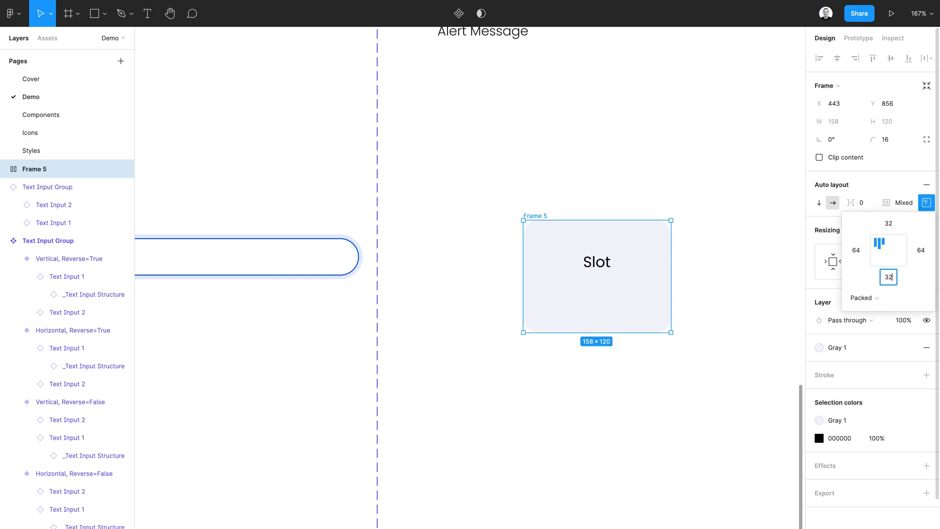
{"action": "key", "text": "Tab"}
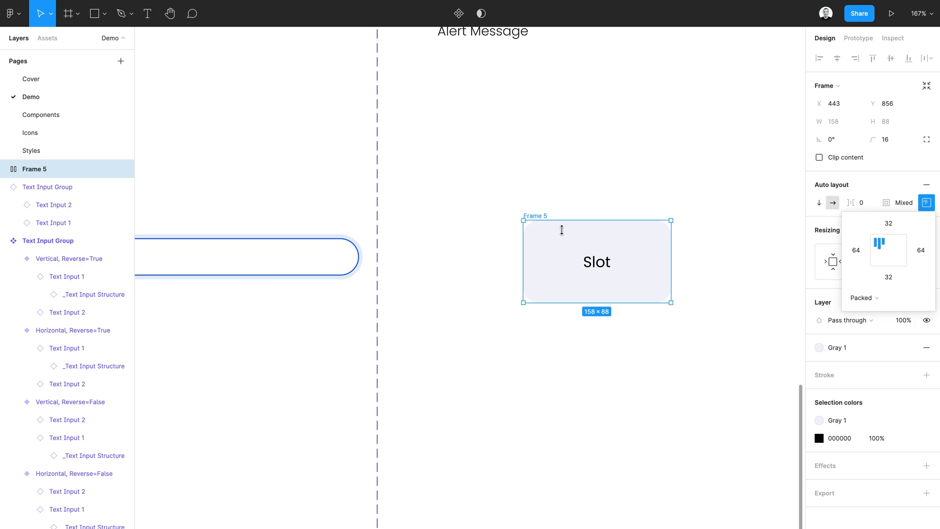
Lock the Slot text layer and turn its parent frame into a component named Slot
{"action": "left_click", "coordinate": [606, 262]}
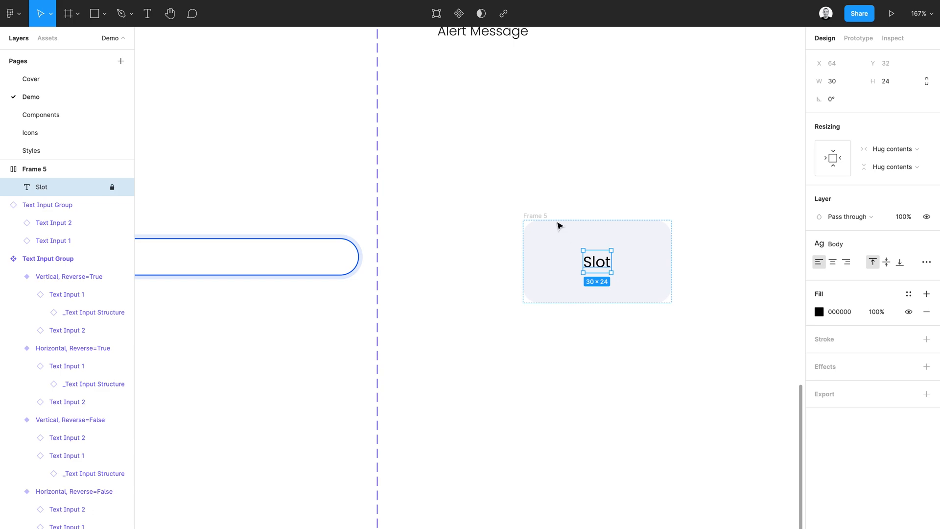
{"action": "left_click", "coordinate": [541, 218]}
{"action": "key", "text": "ctrl+r"}
{"action": "type", "text": "S"}
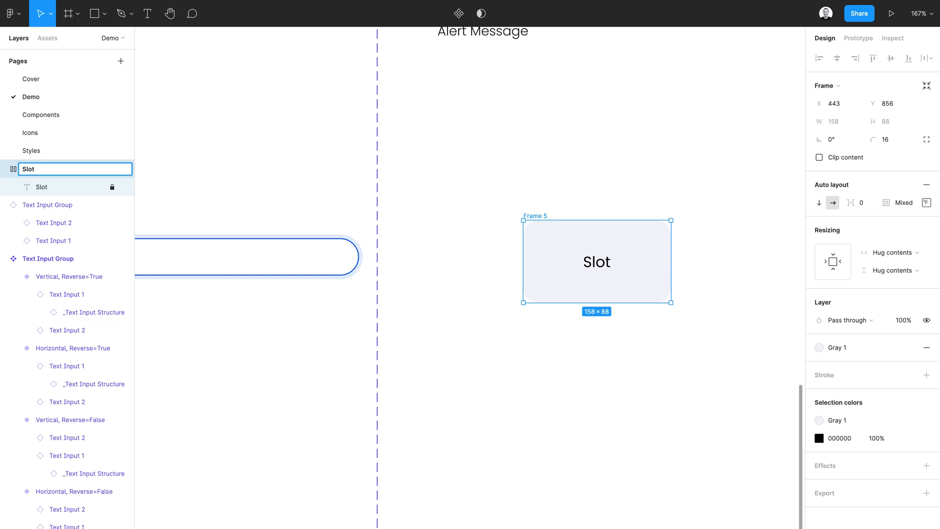
{"action": "key", "text": "Return"}
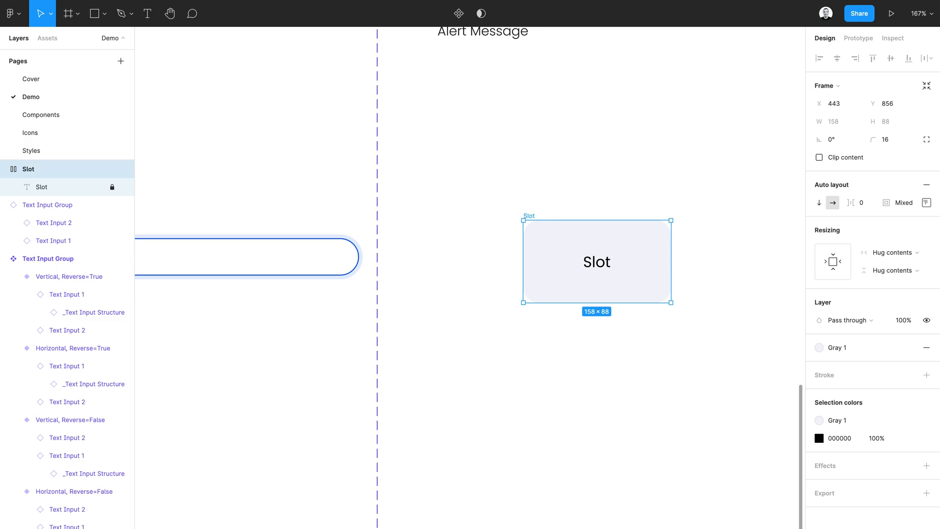
{"action": "key", "text": "ctrl+alt+k"}
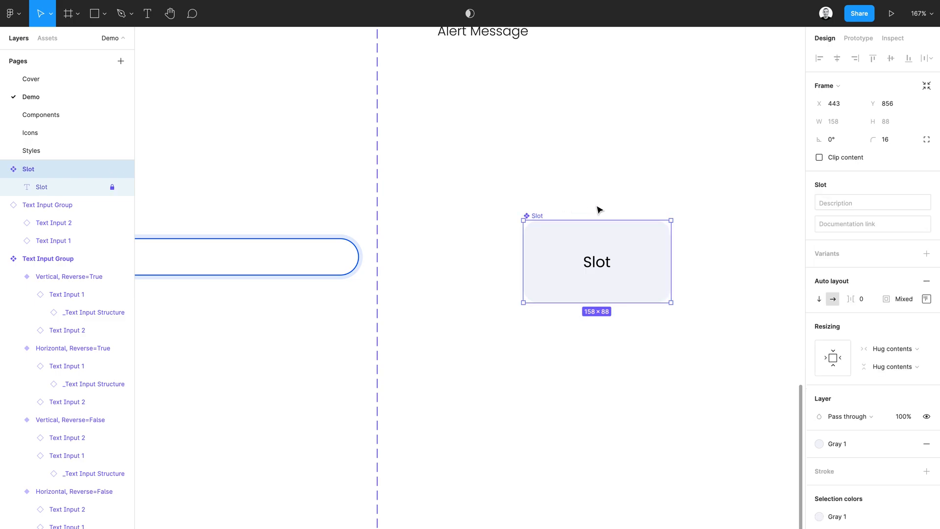
Duplicate the text layer inside the Slot component and set the component's auto layout direction to vertical
{"action": "left_click", "coordinate": [612, 205]}
{"action": "left_click", "coordinate": [543, 217]}
{"action": "left_click", "coordinate": [54, 188]}
{"action": "key", "text": "ctrl+d"}
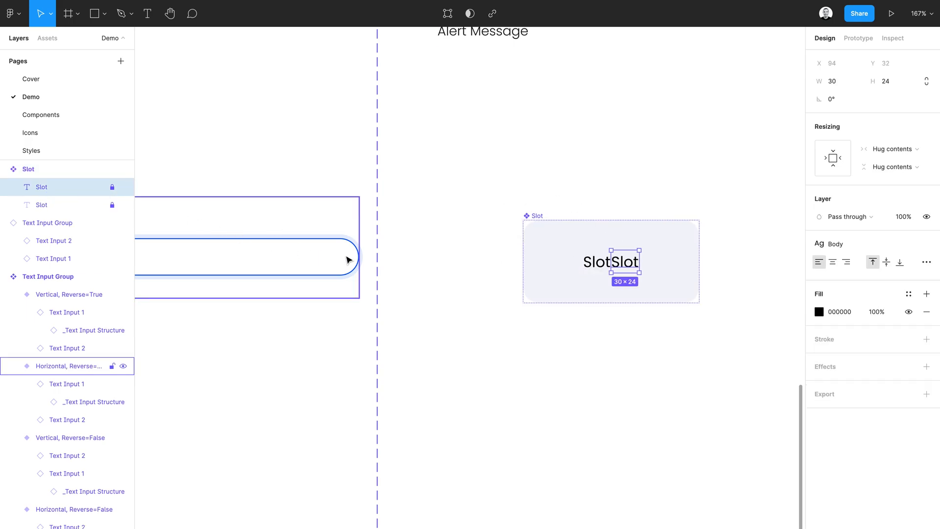
{"action": "left_click", "coordinate": [532, 218]}
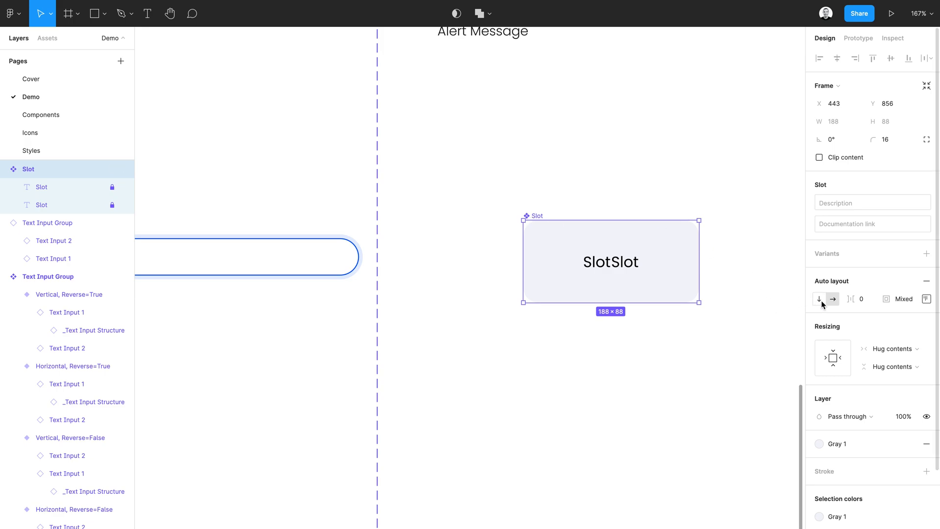
{"action": "left_click", "coordinate": [821, 301]}
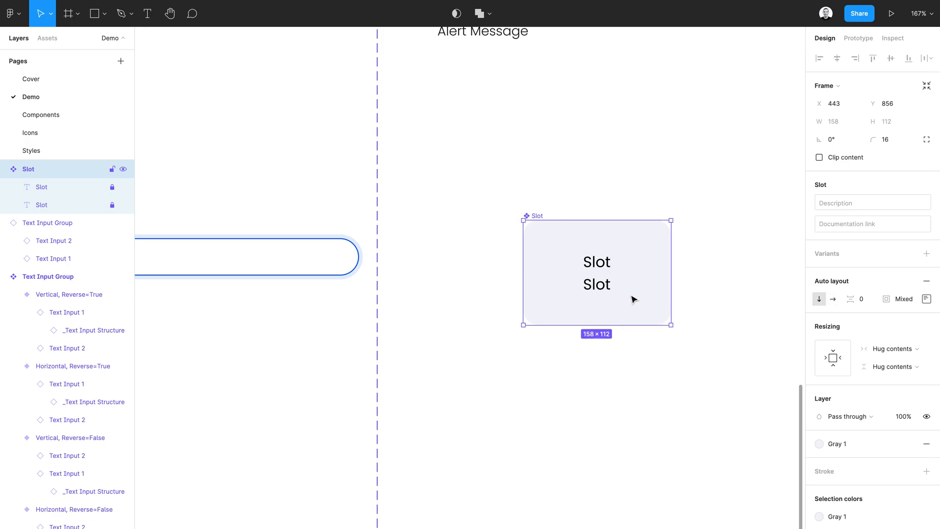
Replace the lower Slot text with "This is a replaceable component."
{"action": "left_click", "coordinate": [37, 193]}
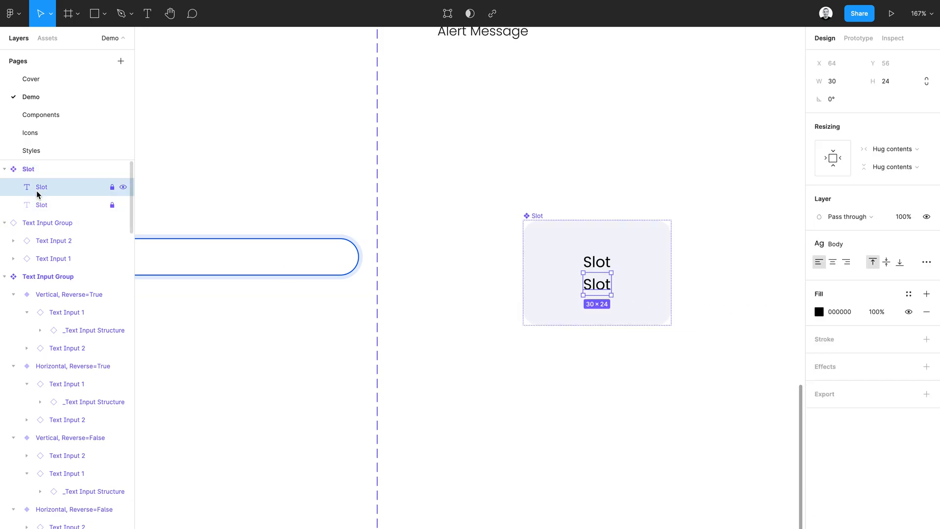
{"action": "key", "text": "Return"}
{"action": "key", "text": "ctrl+a"}
{"action": "type", "text": "This is"}
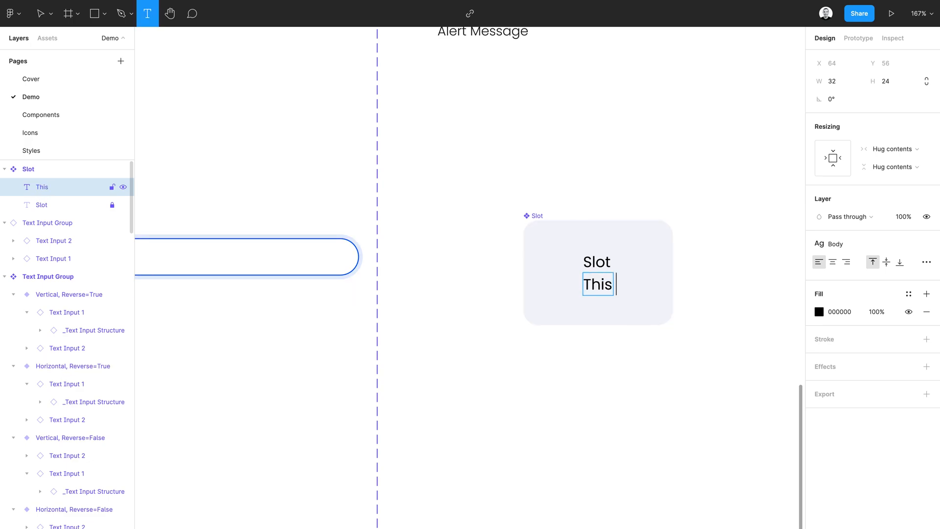
{"action": "type", "text": "is a replace"}
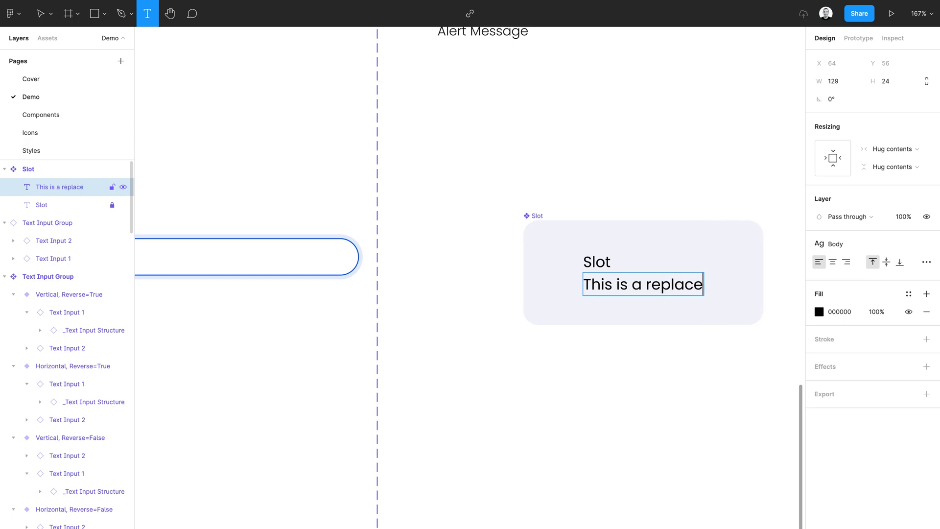
{"action": "type", "text": "able component"}
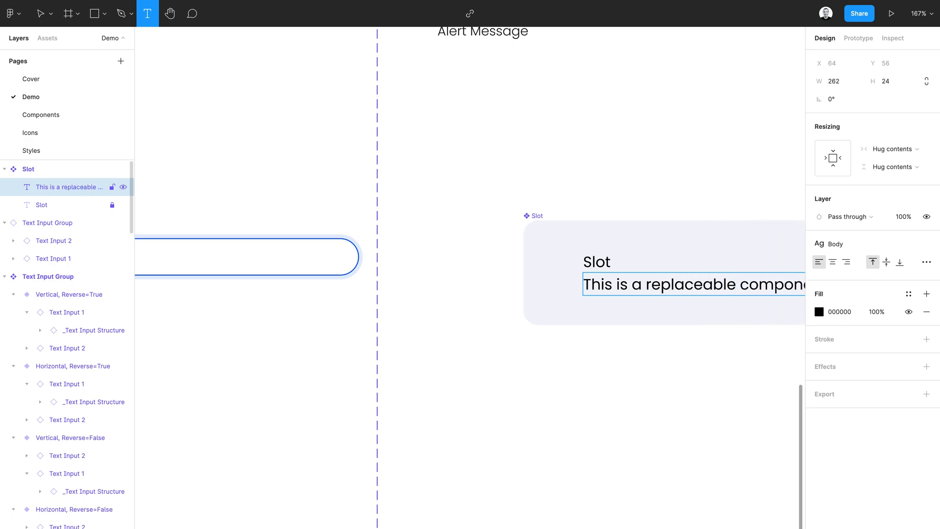
Add a second line to the lower text layer reading "Swap with any component you choose."
{"action": "key", "text": "Return"}
{"action": "type", "text": "S"}
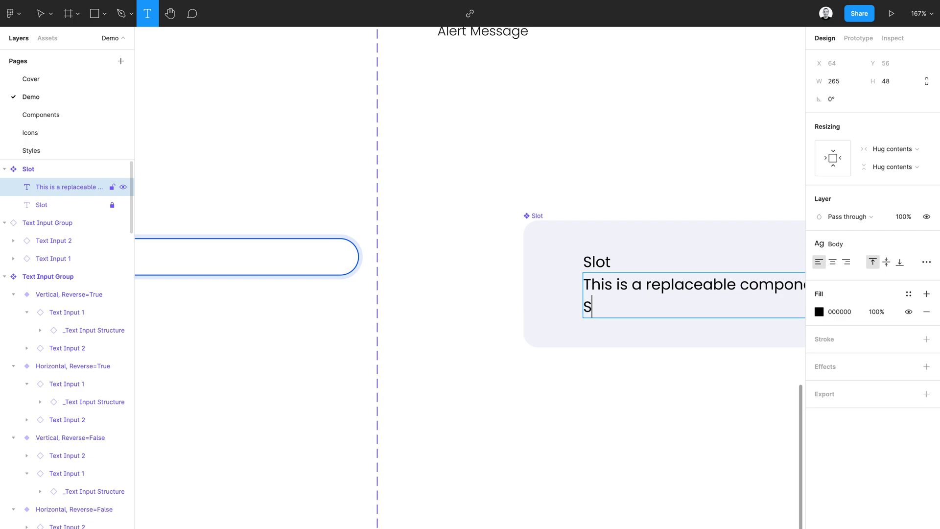
{"action": "type", "text": "wap with any compo"}
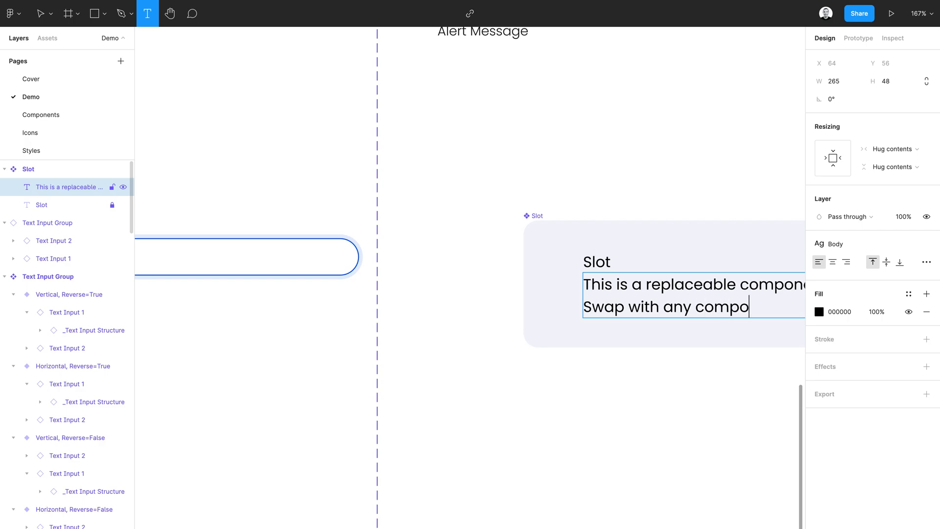
{"action": "type", "text": "nent yo"}
{"action": "scroll", "coordinate": [589, 266], "scroll_direction": "right", "scroll_amount": 5}
{"action": "key", "text": "Left"}
{"action": "key", "text": "Left"}
{"action": "key", "text": "Left"}
{"action": "key", "text": "Left"}
{"action": "key", "text": "Left"}
{"action": "key", "text": "Right"}
{"action": "key", "text": "Right"}
{"action": "key", "text": "Right"}
{"action": "type", "text": "o"}
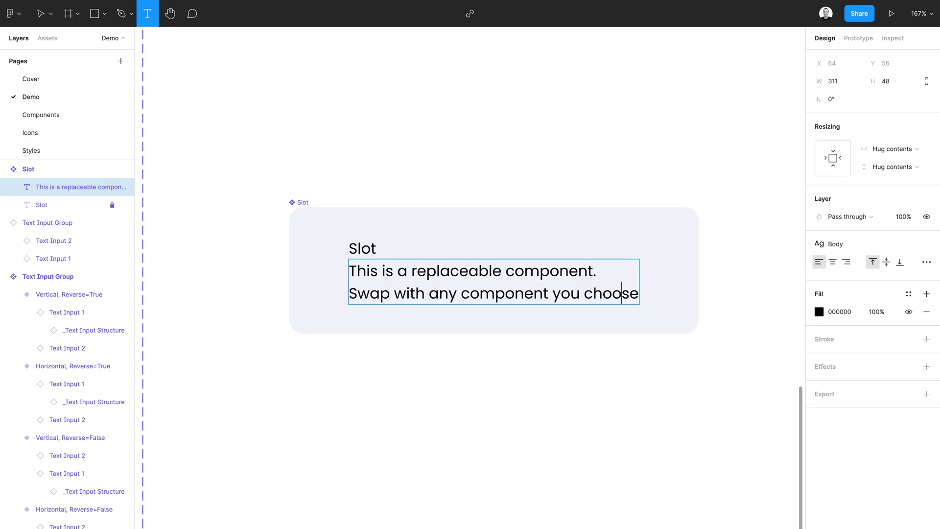
{"action": "key", "text": "Right"}
{"action": "key", "text": "Right"}
{"action": "type", "text": "."}
{"action": "key", "text": "Escape"}
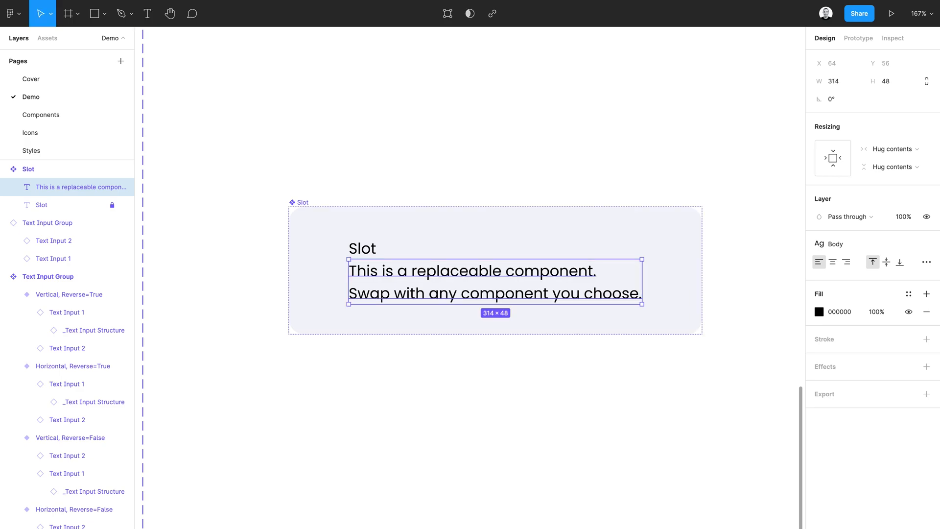
Center-align the two-line description text and set the Slot component's auto layout alignment to center
{"action": "left_click", "coordinate": [834, 264]}
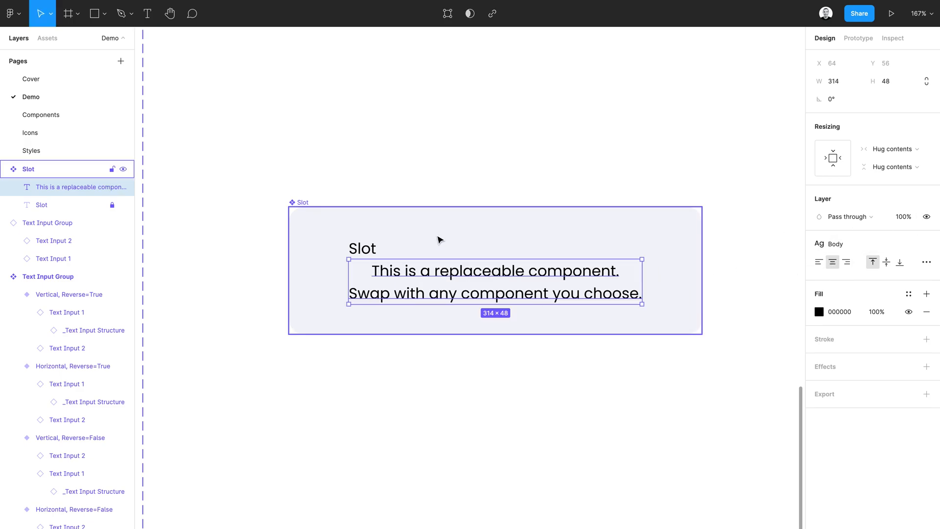
{"action": "left_click", "coordinate": [302, 204]}
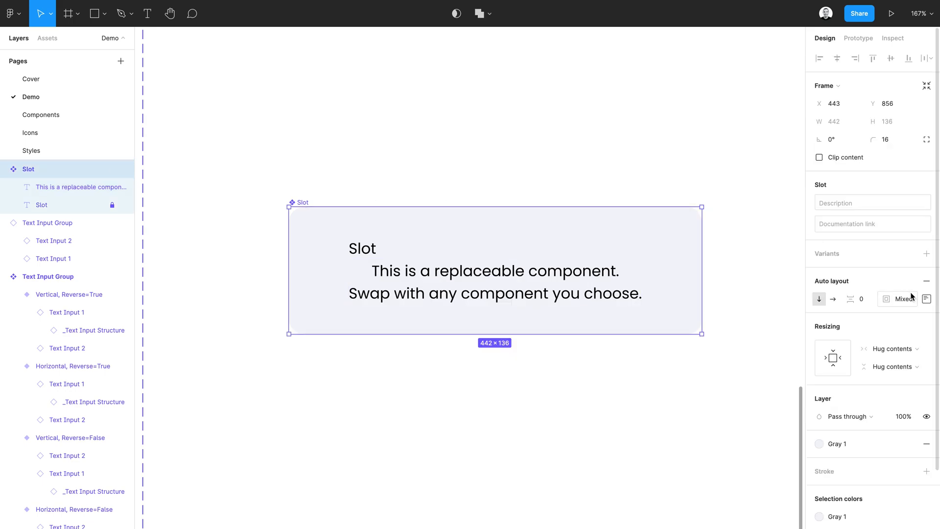
{"action": "left_click", "coordinate": [927, 299]}
{"action": "left_click", "coordinate": [889, 346]}
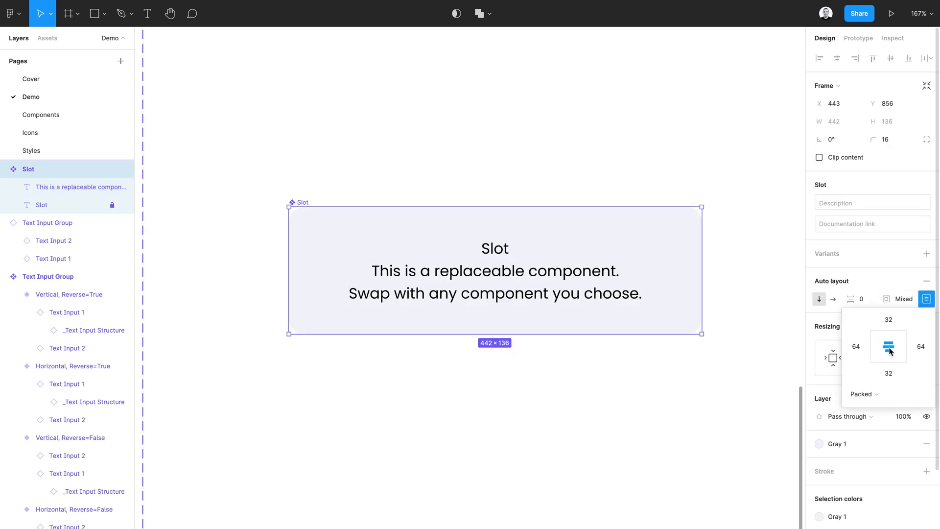
Apply the Body Small text style to the two-line description in the Slot component
{"action": "left_click", "coordinate": [597, 294]}
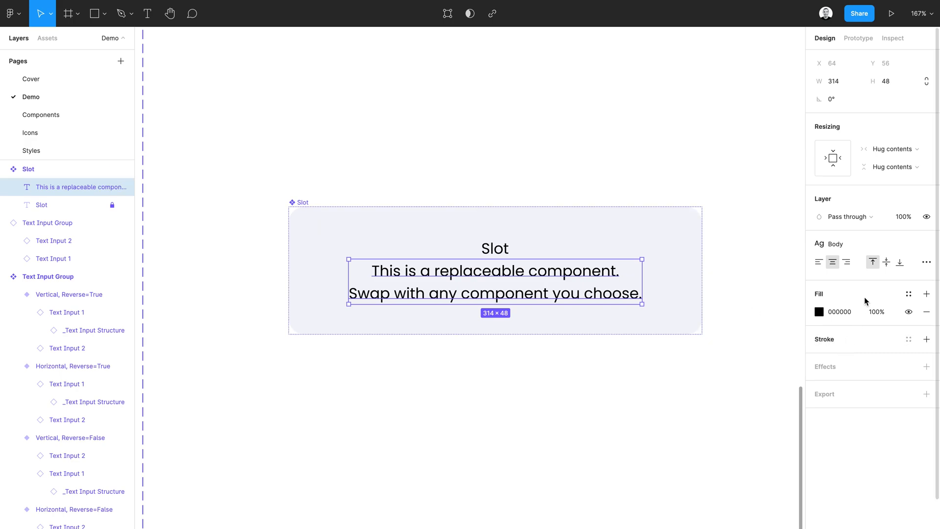
{"action": "left_click", "coordinate": [878, 248]}
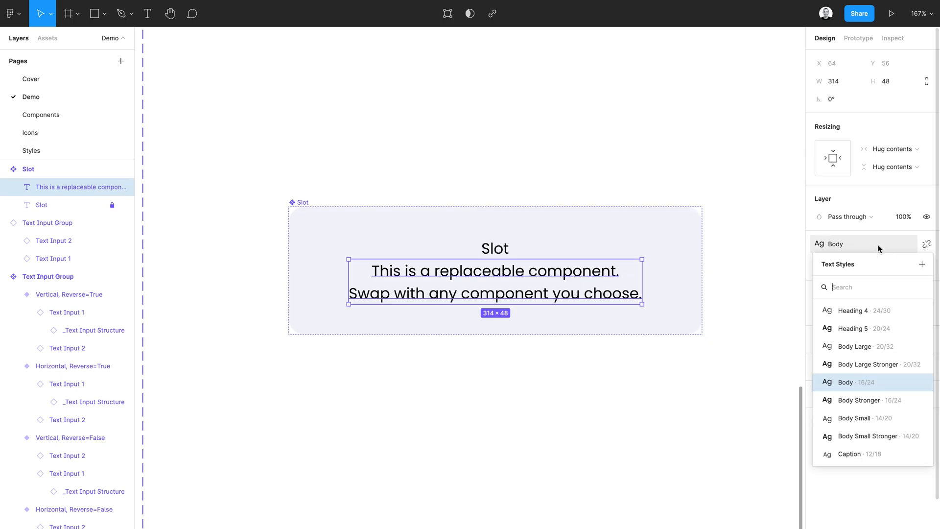
{"action": "left_click", "coordinate": [865, 419]}
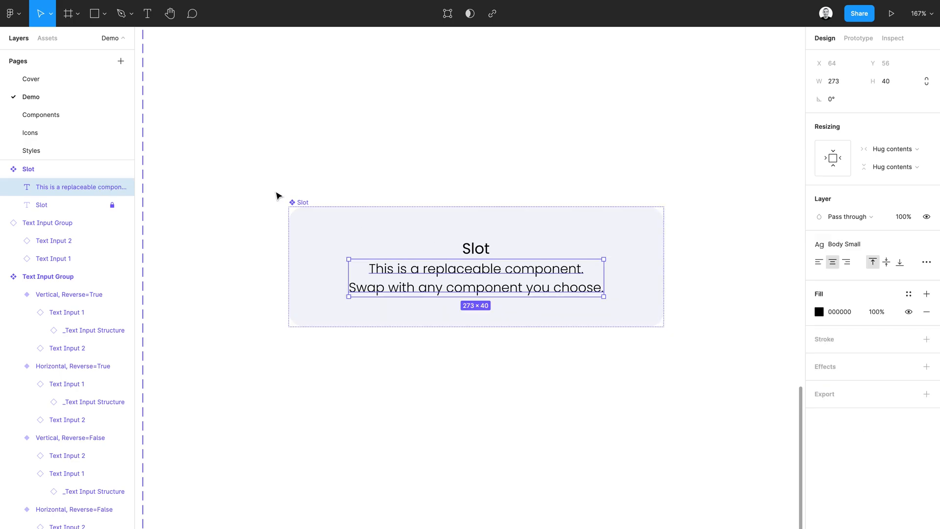
Recolor the Slot component's black text with the Text Dark color style and lock the description layer
{"action": "left_click", "coordinate": [303, 203]}
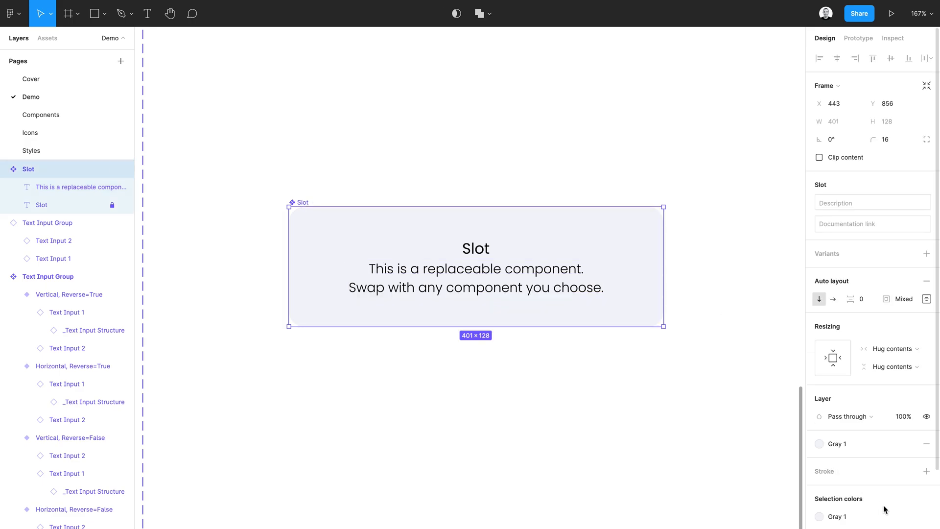
{"action": "left_click", "coordinate": [903, 527]}
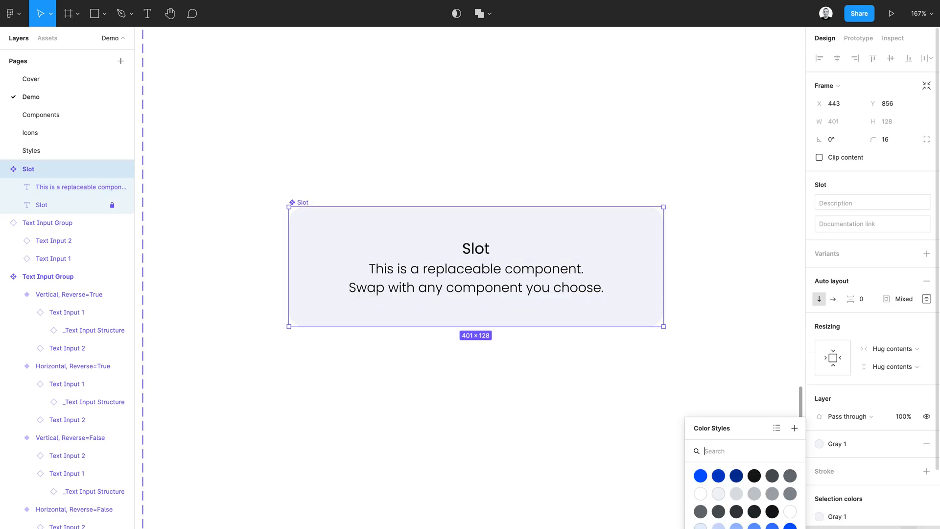
{"action": "left_click", "coordinate": [759, 484]}
{"action": "left_click", "coordinate": [474, 290]}
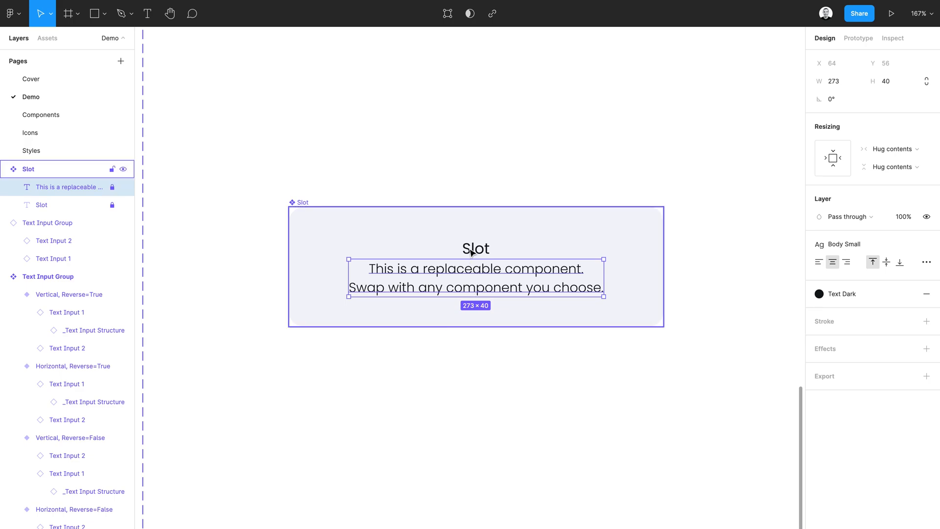
Set both text layers in the Slot component to Fill container horizontally and center-align their text
{"action": "left_click", "coordinate": [56, 208], "text": "shift"}
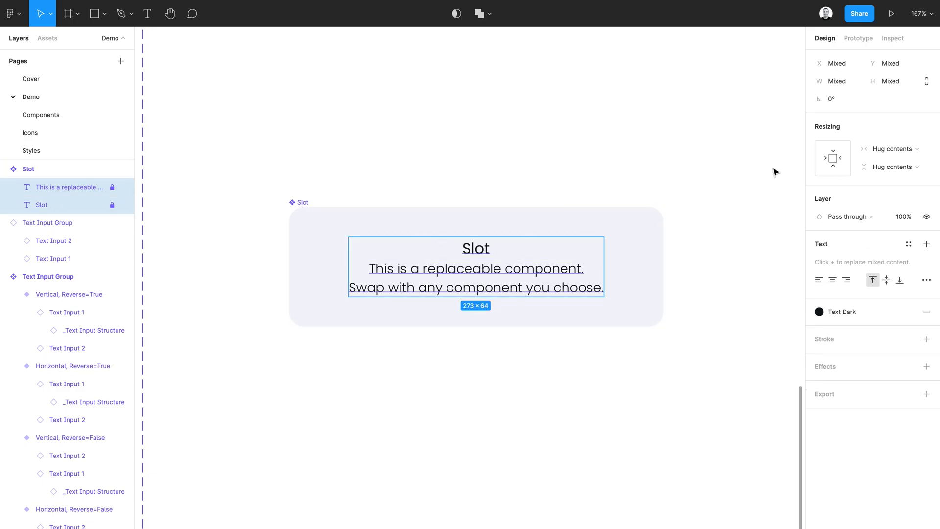
{"action": "left_click", "coordinate": [893, 149]}
{"action": "left_click", "coordinate": [902, 163]}
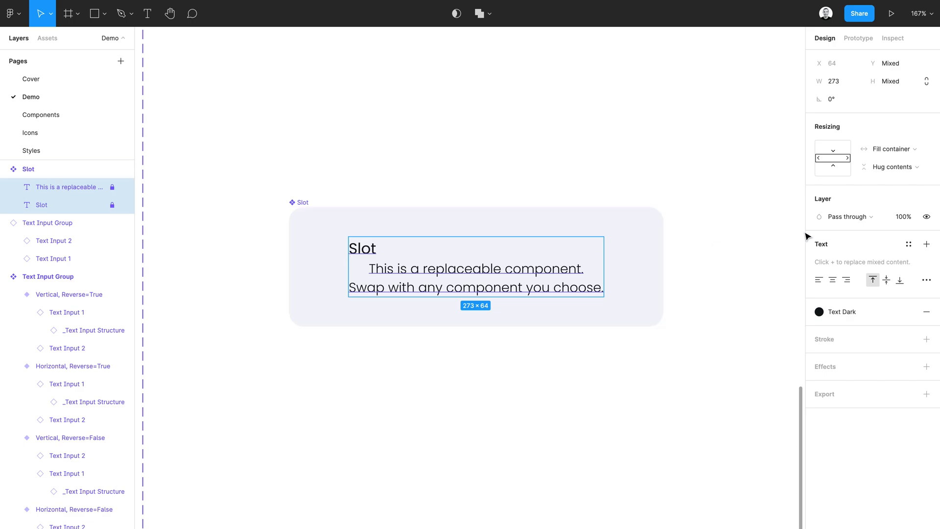
{"action": "left_click", "coordinate": [835, 282]}
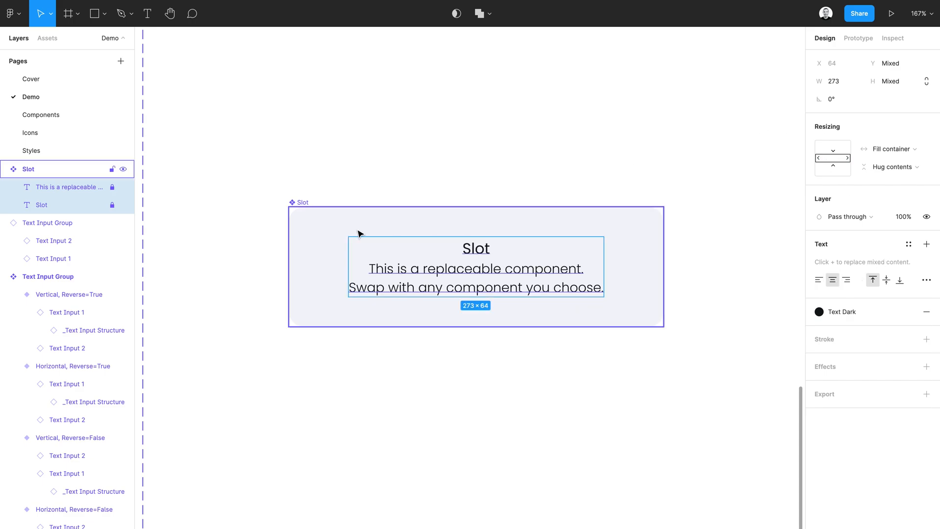
Try narrowing the Slot component to test how its text resizes, and undo the resize
{"action": "left_click", "coordinate": [300, 202]}
{"action": "left_click_drag", "start_coordinate": [665, 264], "coordinate": [446, 272]}
{"action": "key", "text": "ctrl+z"}
{"action": "left_click", "coordinate": [482, 158]}
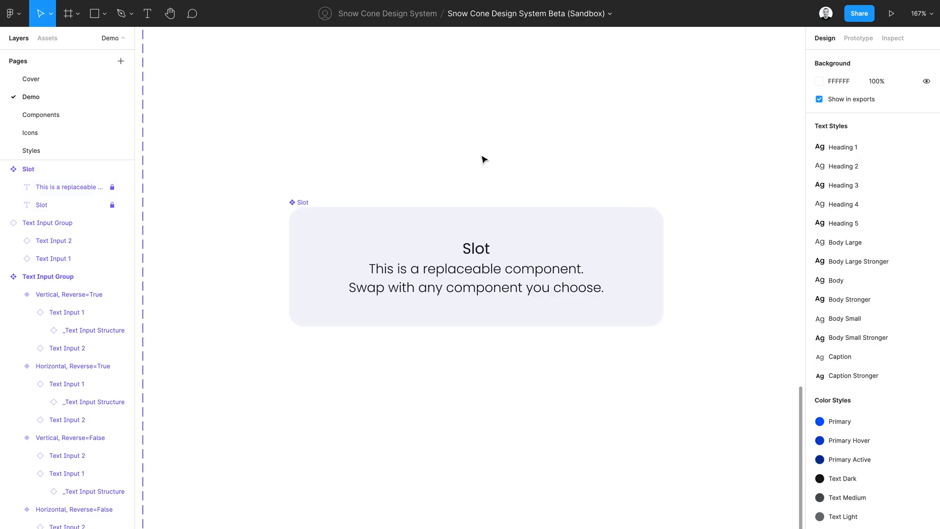
Place an instance of the Slot component directly below the main component
{"action": "left_click", "coordinate": [303, 202]}
{"action": "left_click_drag", "start_coordinate": [304, 203], "coordinate": [304, 348]}
{"action": "scroll", "coordinate": [304, 348], "scroll_direction": "down", "scroll_amount": 5}
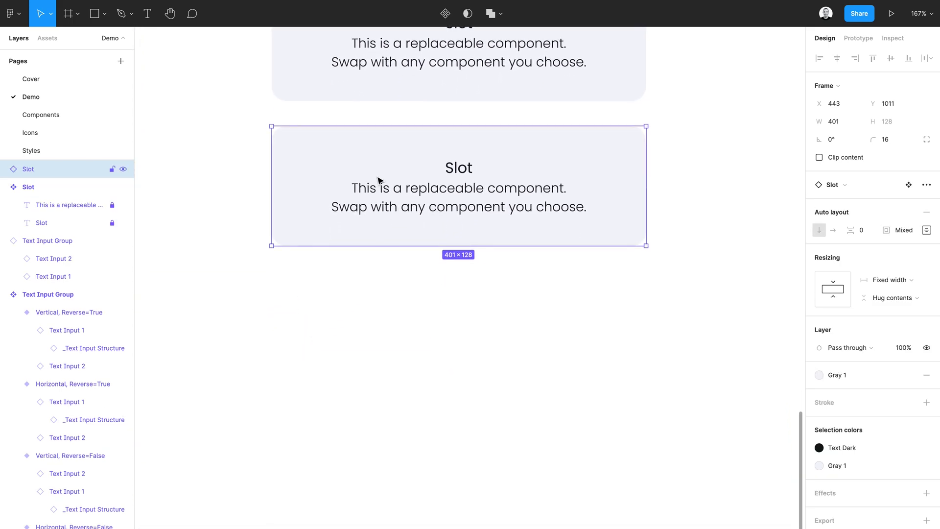
Try swapping the Slot instance for the Text Input component, and undo the swap
{"action": "left_click", "coordinate": [842, 184]}
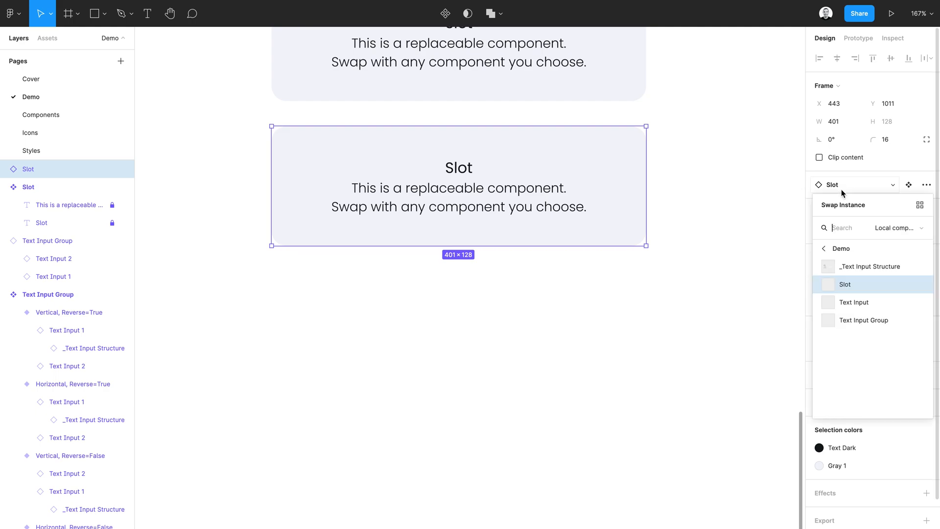
{"action": "left_click", "coordinate": [849, 302]}
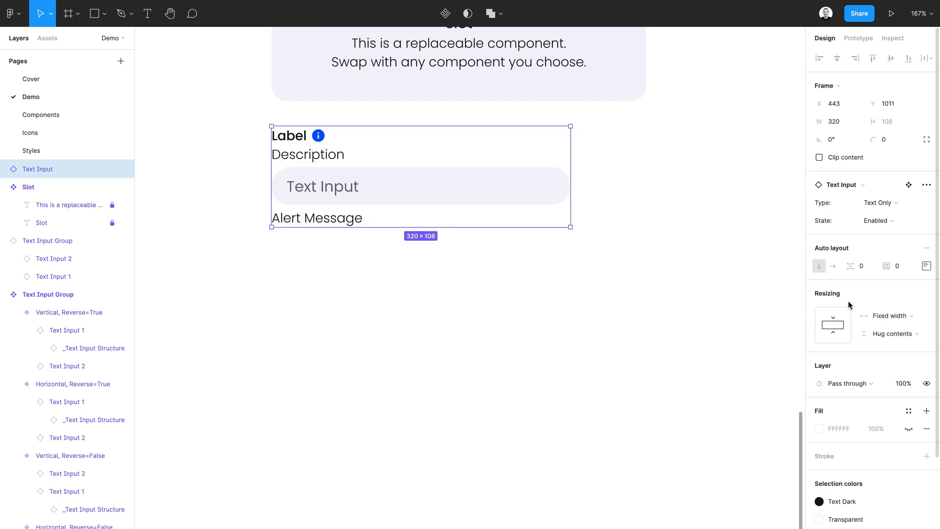
{"action": "key", "text": "ctrl+z"}
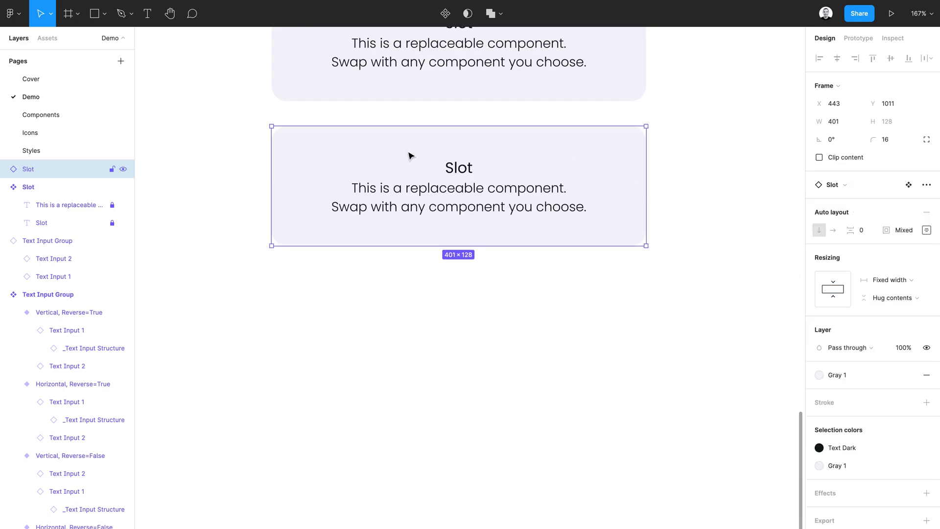
Rename the Text Input Group component set as Component Group
{"action": "scroll", "coordinate": [410, 155], "scroll_direction": "down", "scroll_amount": 2}
{"action": "scroll", "coordinate": [410, 155], "scroll_direction": "down", "scroll_amount": 5}
{"action": "scroll", "coordinate": [409, 153], "scroll_direction": "up", "scroll_amount": 5}
{"action": "scroll", "coordinate": [410, 153], "scroll_direction": "left", "scroll_amount": 5}
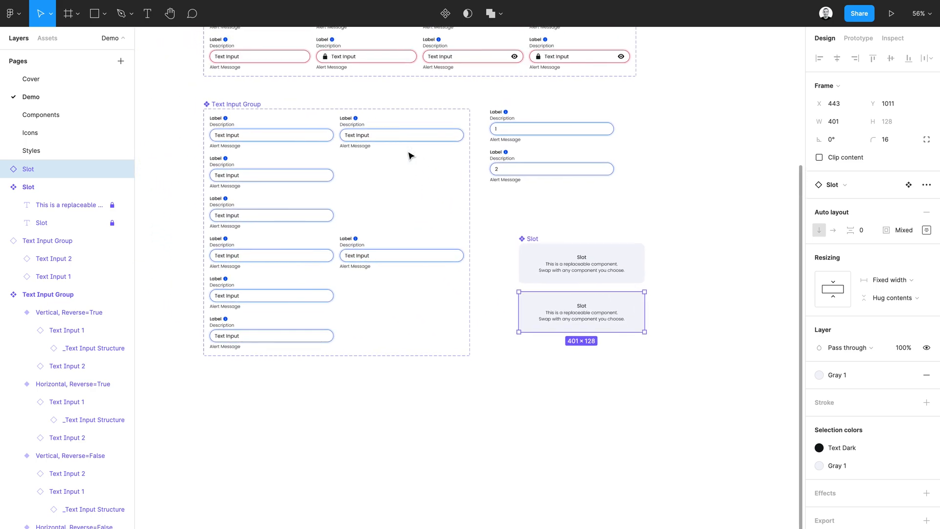
{"action": "left_click", "coordinate": [249, 110]}
{"action": "key", "text": "ctrl+r"}
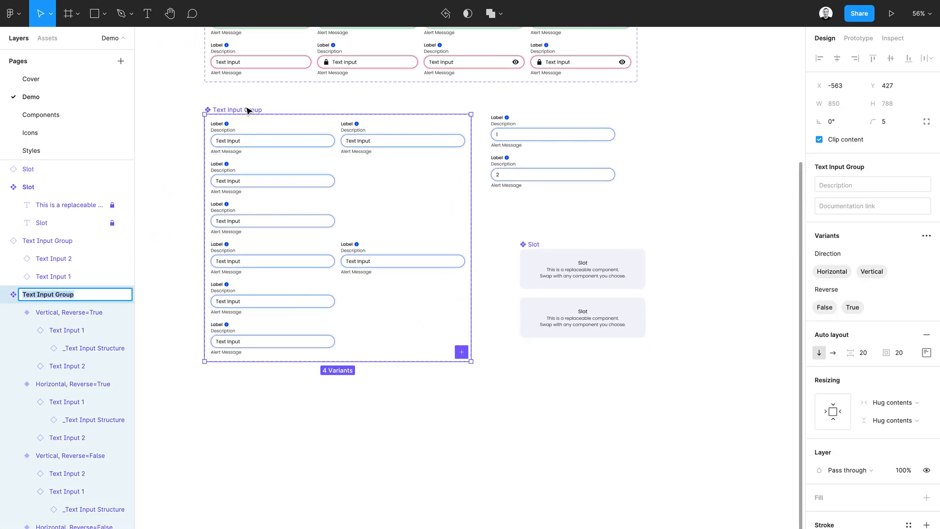
{"action": "key", "text": "Left"}
{"action": "key", "text": "ctrl+shift+Right"}
{"action": "key", "text": "ctrl+shift+Right"}
{"action": "type", "text": "Component"}
{"action": "key", "text": "Return"}
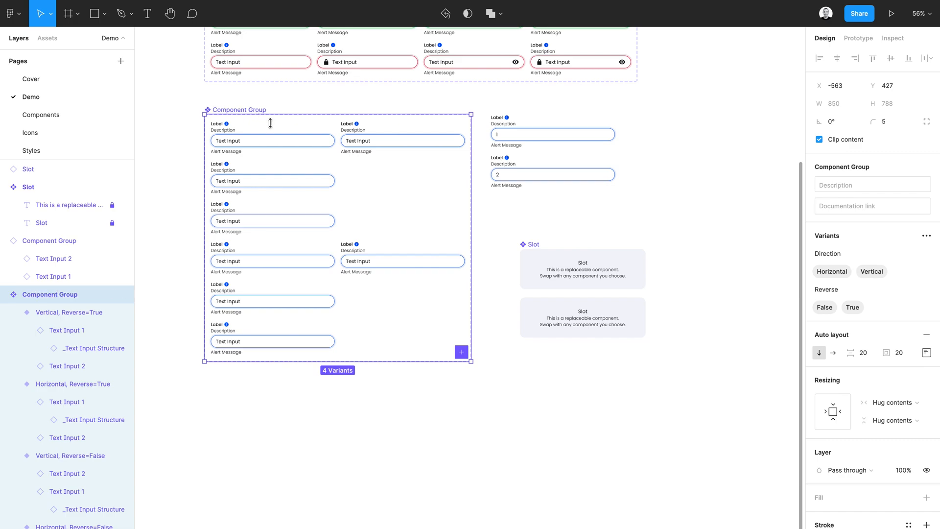
Swap both Text Input instances in the Horizontal, Reverse=False variant of Component Group for the local Slot component
{"action": "double_click", "coordinate": [276, 143]}
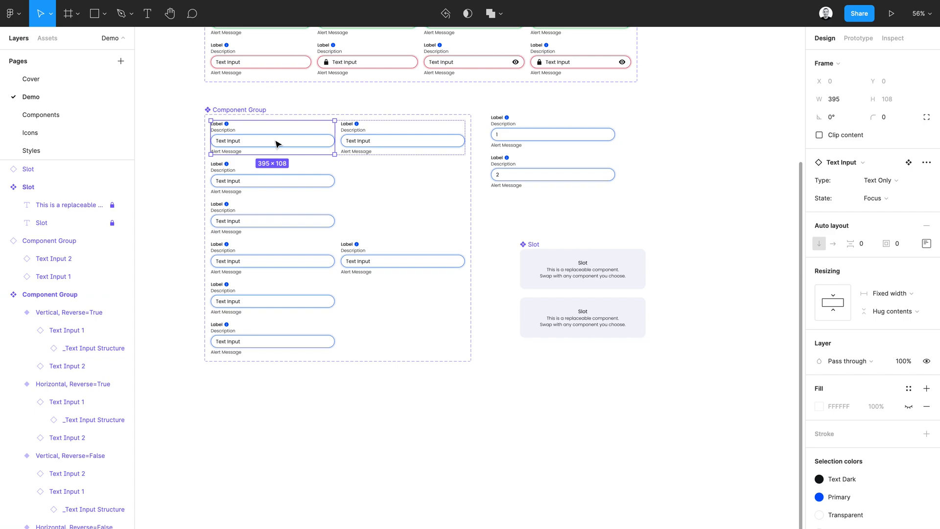
{"action": "left_click", "coordinate": [384, 136], "text": "shift"}
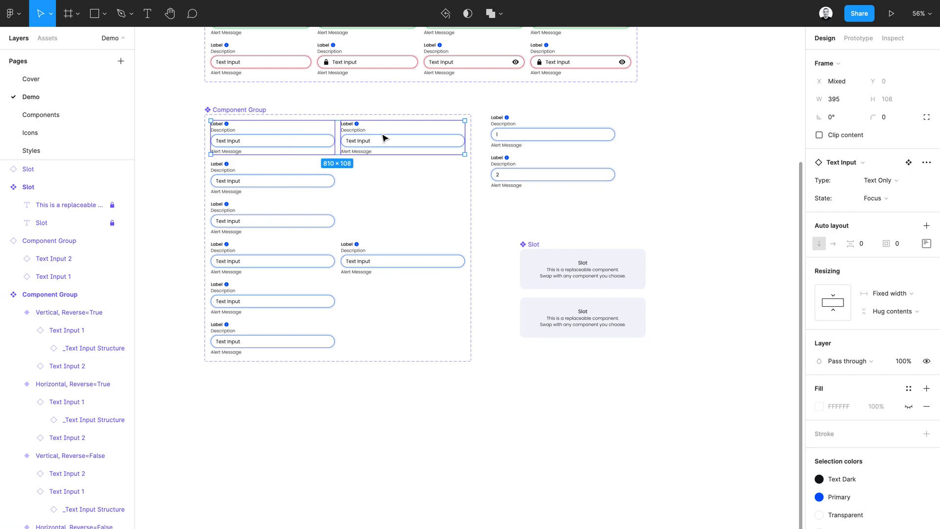
{"action": "left_click", "coordinate": [840, 164]}
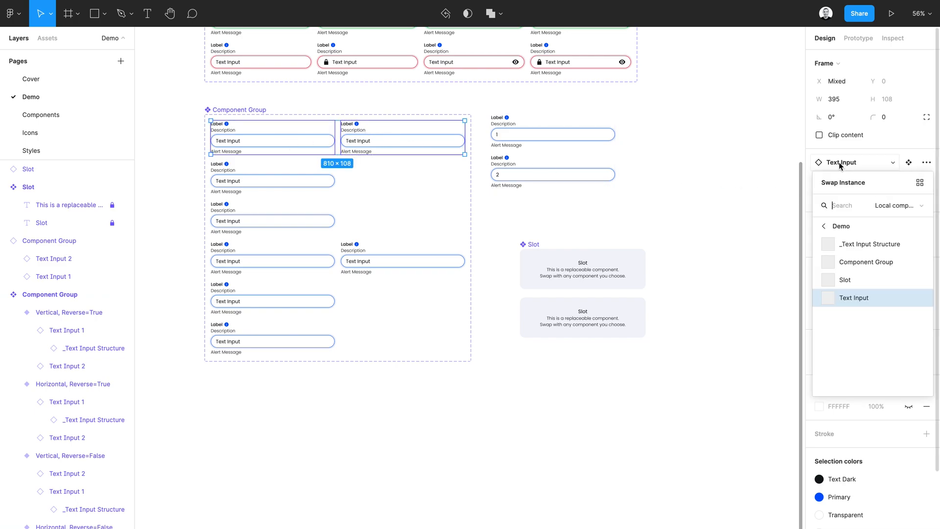
{"action": "type", "text": "slit"}
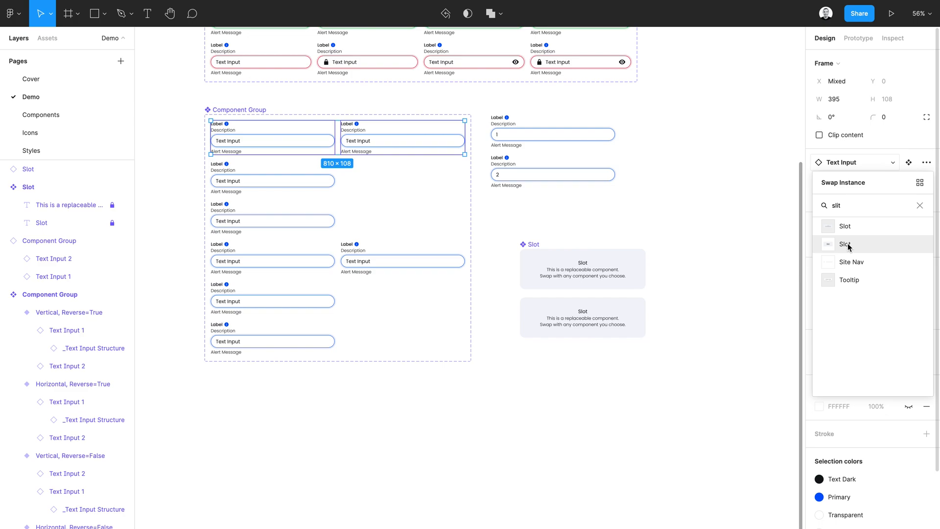
{"action": "left_click", "coordinate": [852, 226]}
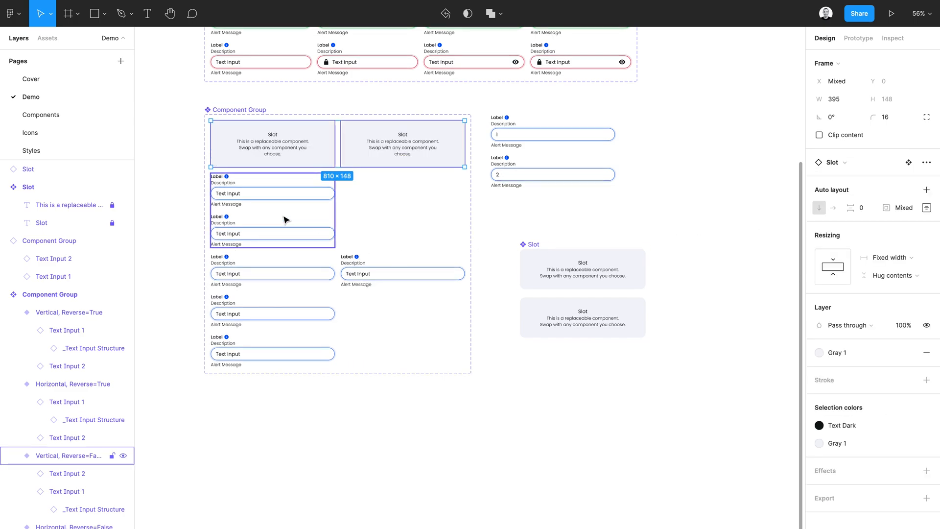
Swap the six remaining Text Input instances in the other three Component Group variants for the Slot component
{"action": "left_click", "coordinate": [258, 200]}
{"action": "left_click", "coordinate": [261, 235], "text": "shift"}
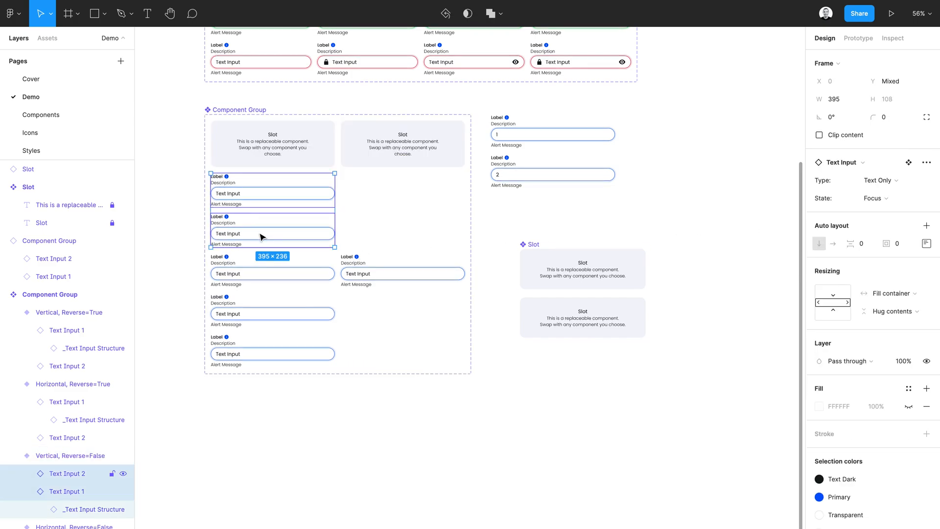
{"action": "left_click", "coordinate": [264, 273], "text": "shift"}
{"action": "left_click", "coordinate": [372, 276], "text": "shift"}
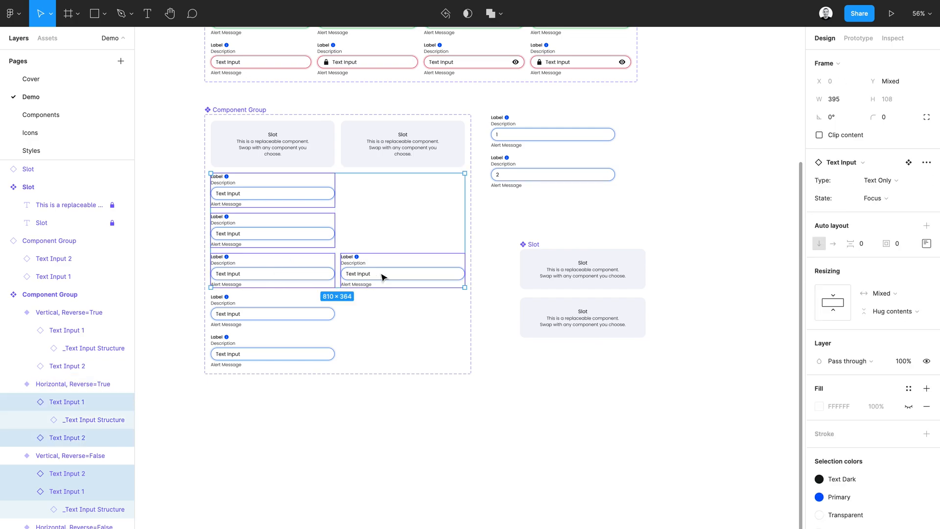
{"action": "left_click", "coordinate": [290, 317], "text": "shift"}
{"action": "left_click", "coordinate": [272, 351], "text": "shift"}
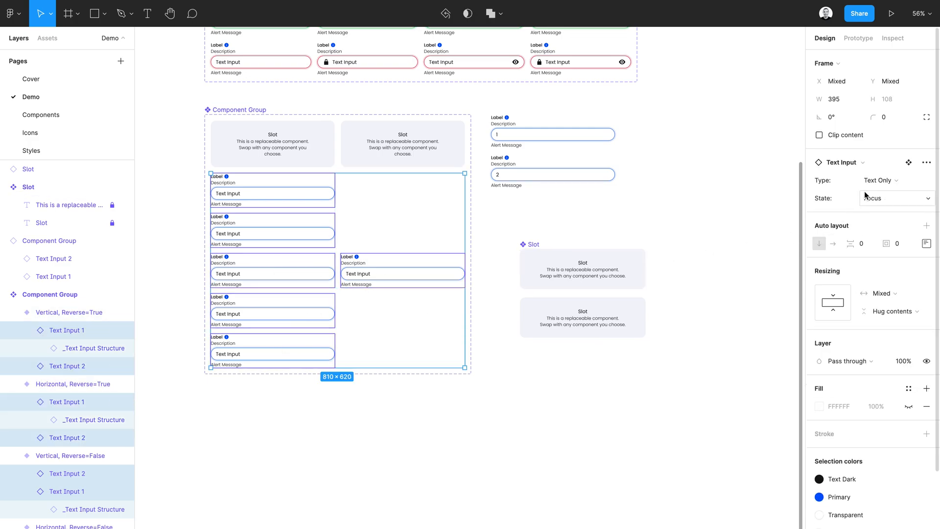
{"action": "left_click", "coordinate": [851, 162]}
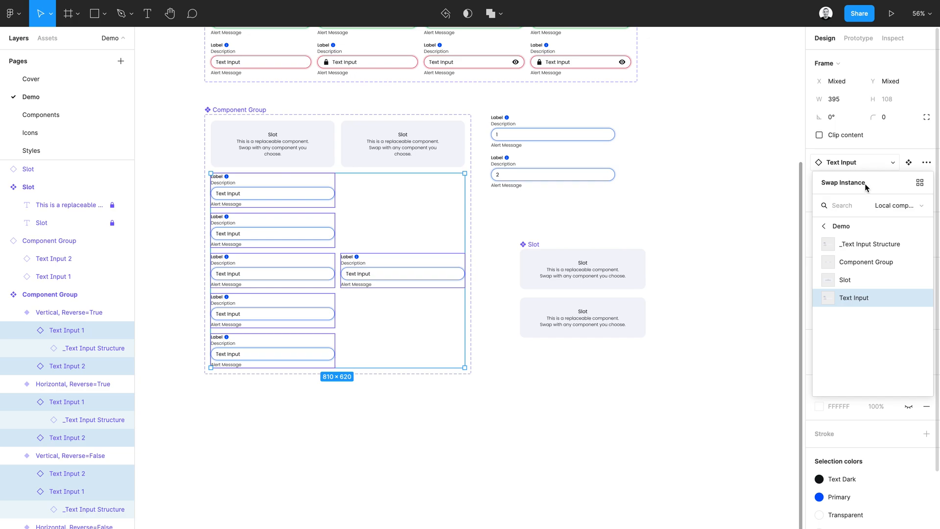
{"action": "type", "text": "slot"}
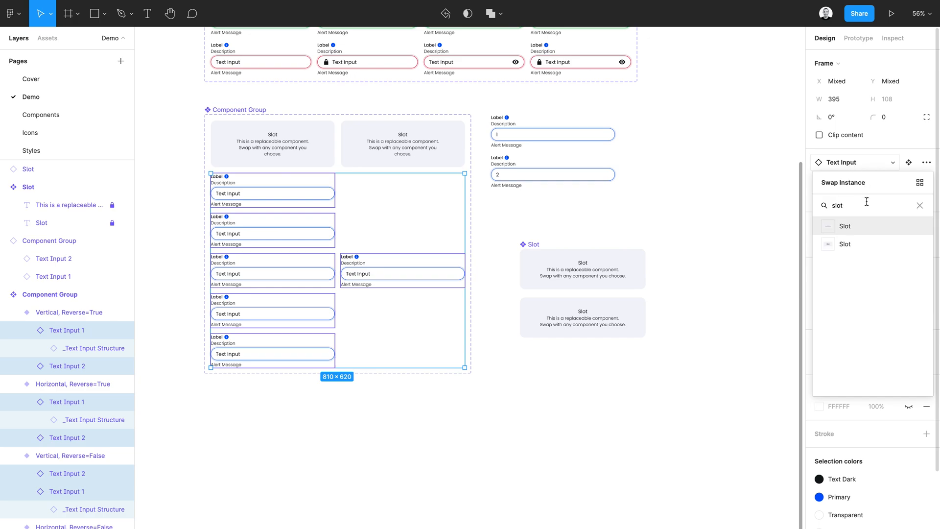
{"action": "left_click", "coordinate": [846, 226]}
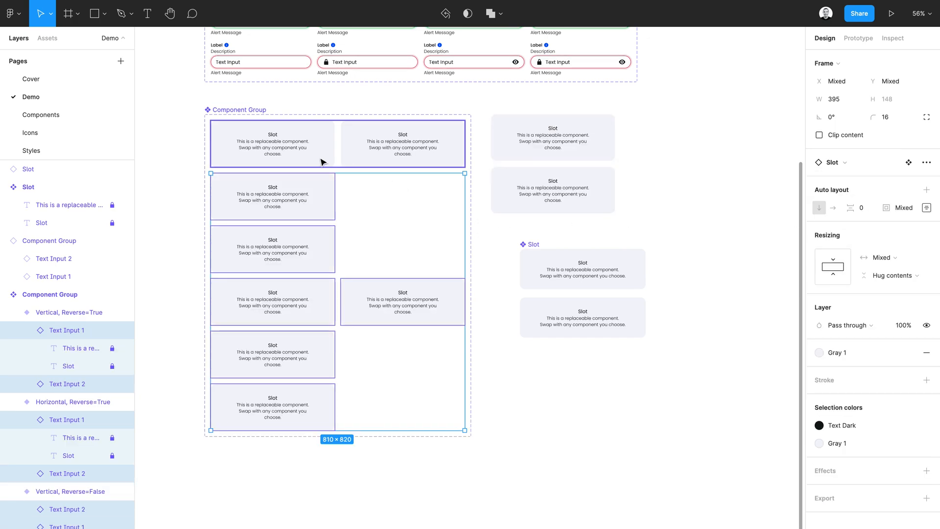
Reset all overrides on all eight Slot instances across the Component Group variants
{"action": "double_click", "coordinate": [280, 155], "text": "shift"}
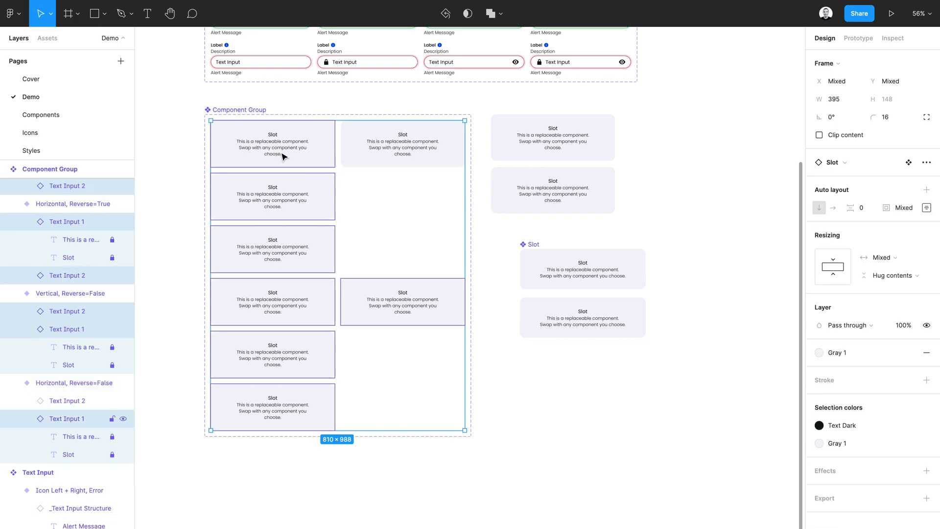
{"action": "left_click", "coordinate": [386, 151], "text": "shift"}
{"action": "left_click", "coordinate": [926, 162]}
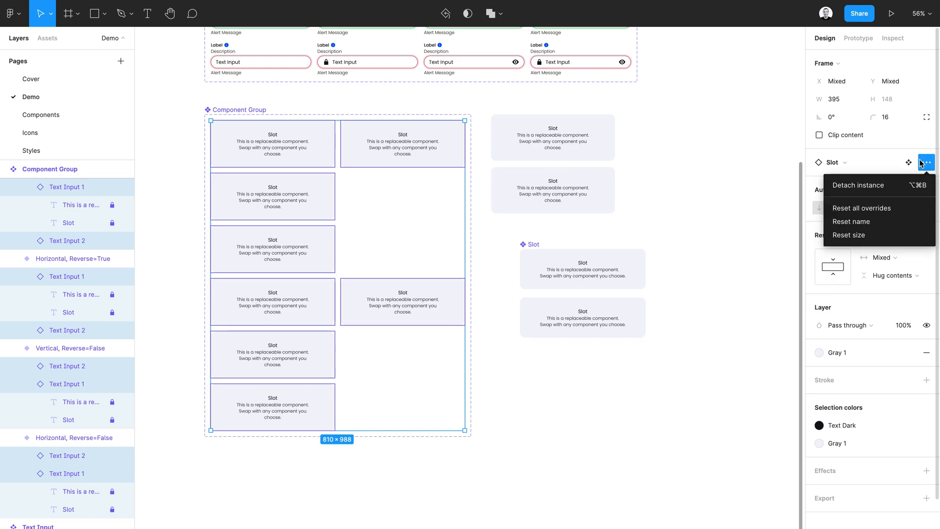
{"action": "left_click", "coordinate": [862, 211]}
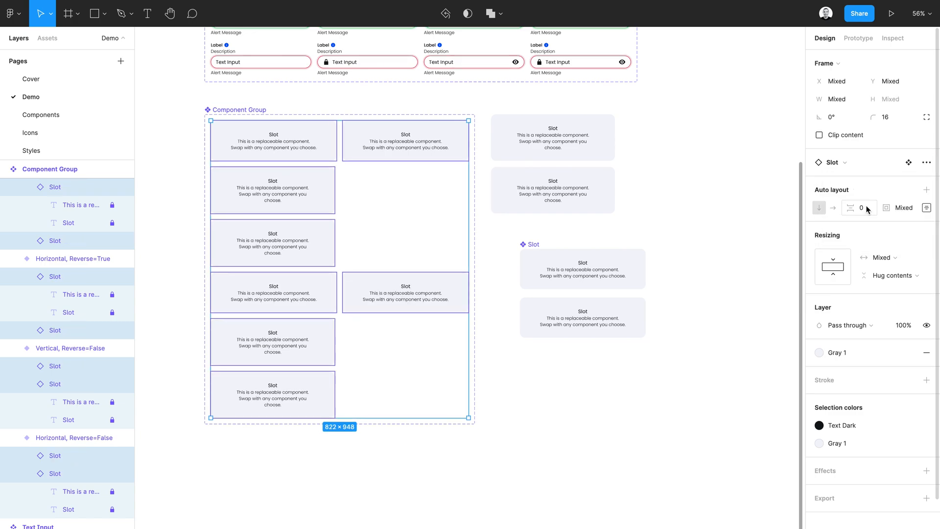
Try resetting the size of the eight selected Slot instances
{"action": "left_click", "coordinate": [927, 164]}
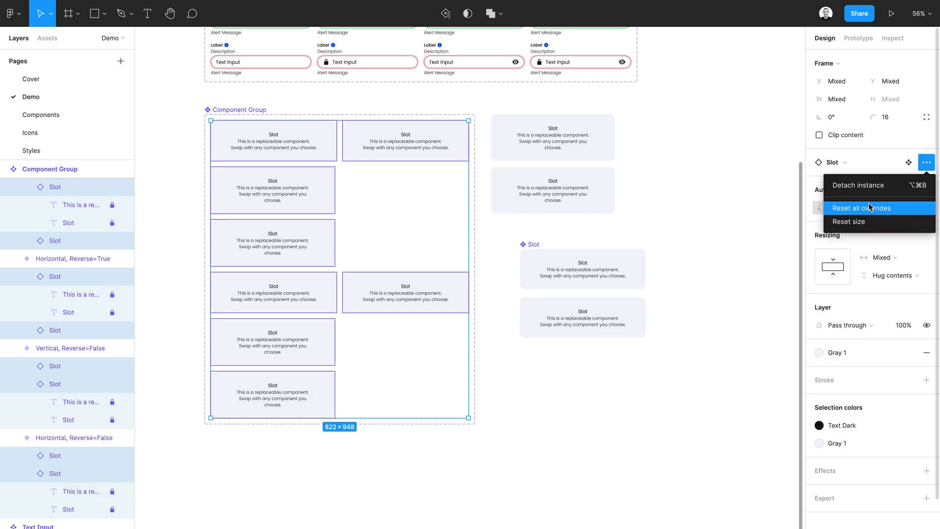
{"action": "left_click", "coordinate": [864, 222]}
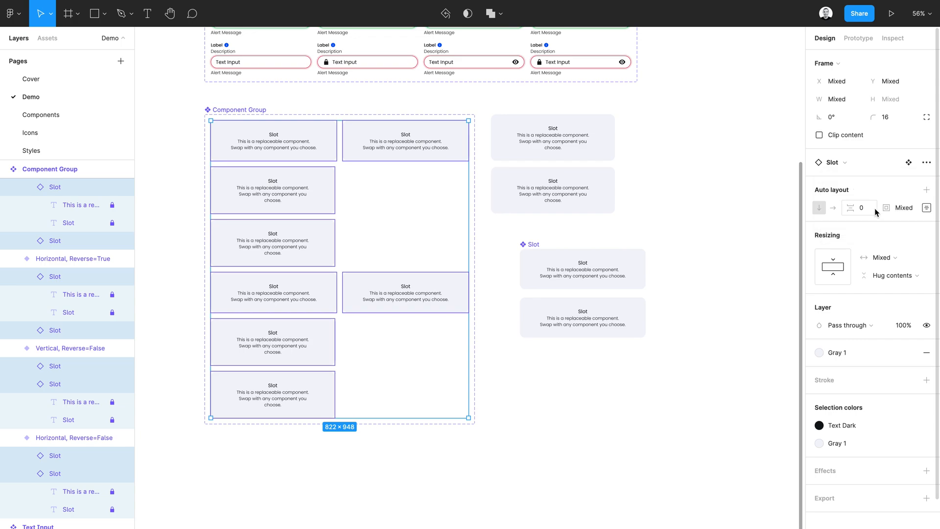
{"action": "left_click", "coordinate": [926, 162]}
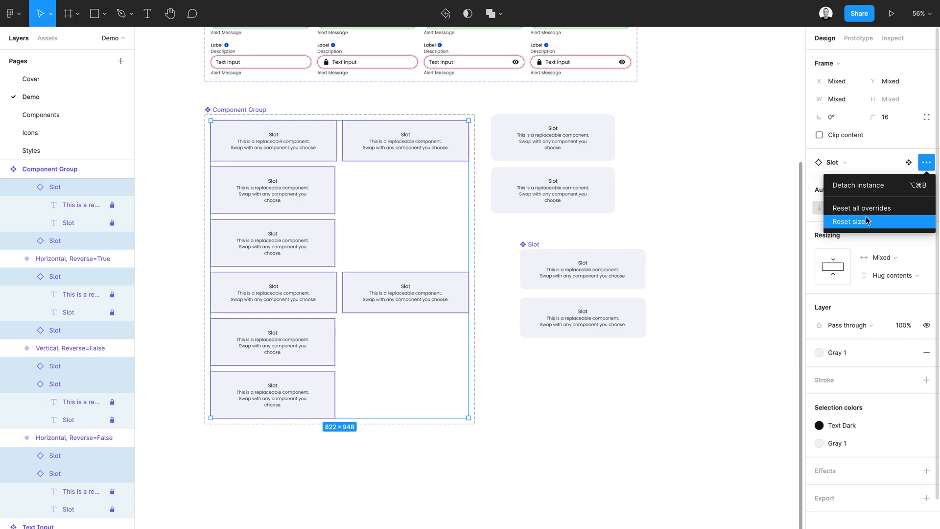
{"action": "left_click", "coordinate": [880, 145]}
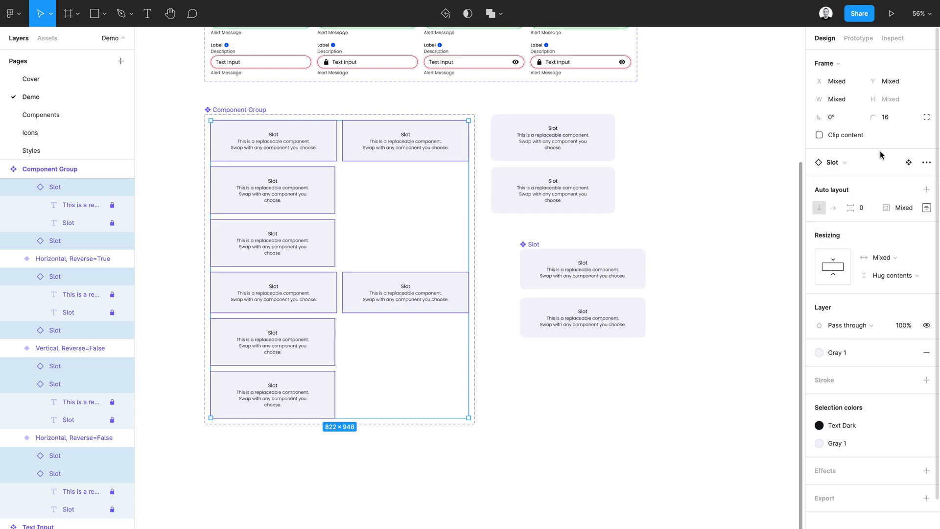
Collapse the expanded Slot layers inside the two Reverse=False variants
{"action": "left_click", "coordinate": [263, 193]}
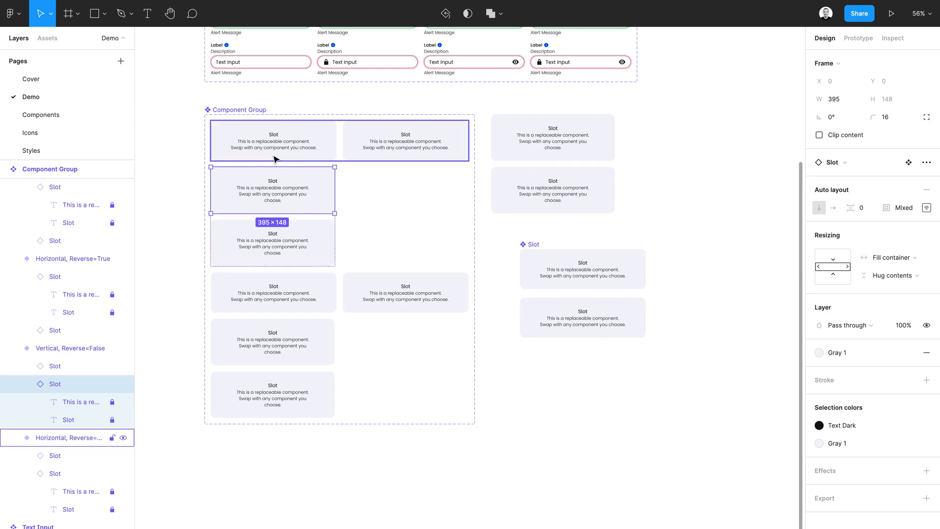
{"action": "left_click", "coordinate": [26, 384]}
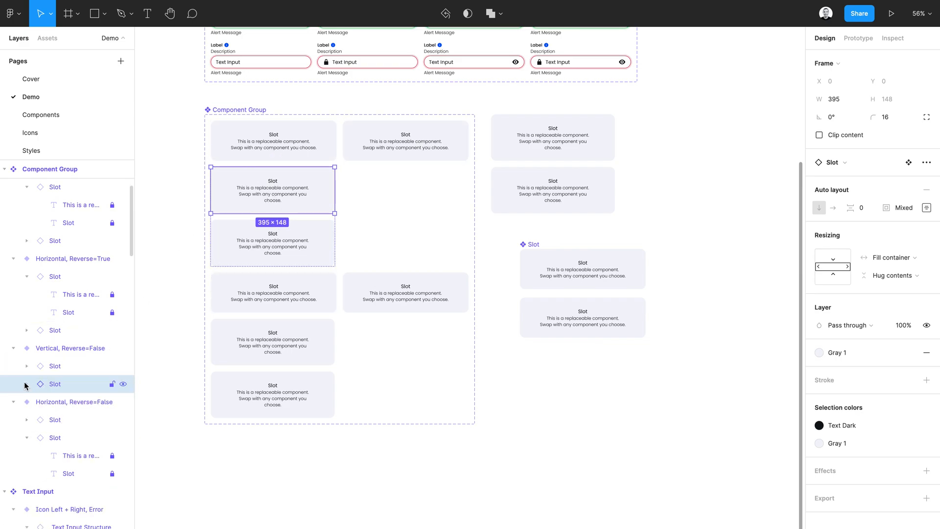
{"action": "left_click", "coordinate": [26, 438]}
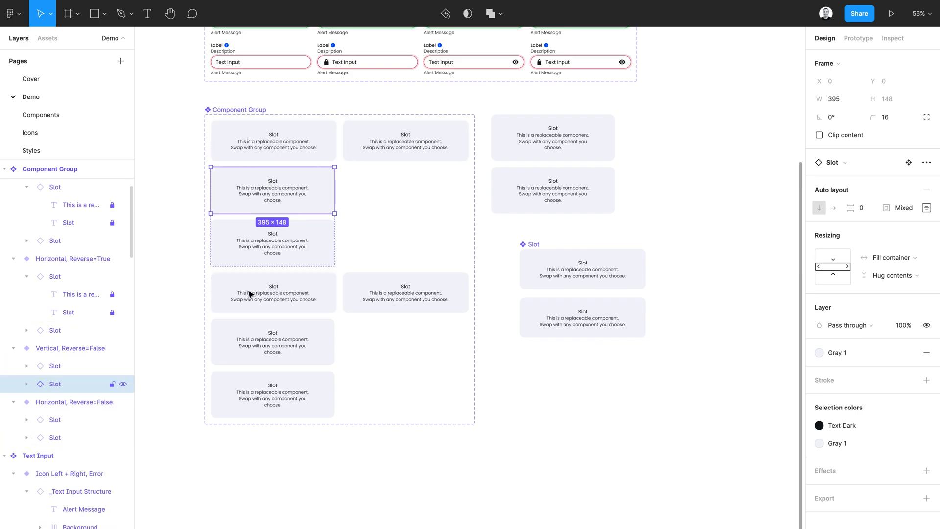
Rename the two instances in the Horizontal, Reverse=False variant as Slot 1 and Slot 2, from left to right
{"action": "left_click", "coordinate": [304, 136]}
{"action": "left_click", "coordinate": [304, 135]}
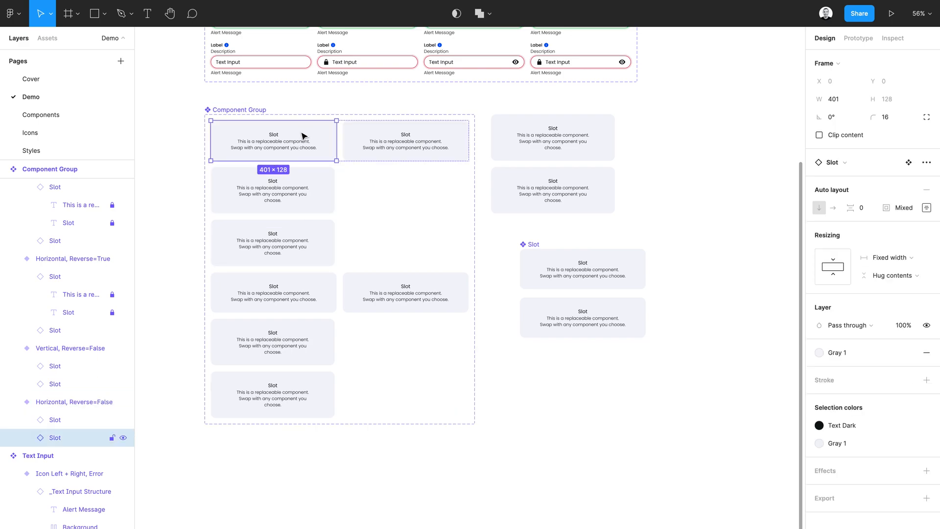
{"action": "key", "text": "ctrl+r"}
{"action": "key", "text": "Right"}
{"action": "type", "text": "1"}
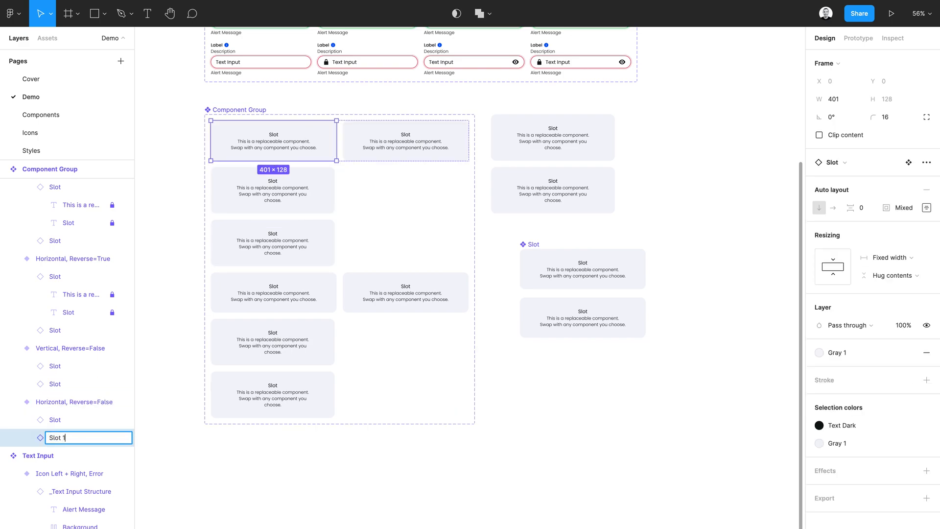
{"action": "key", "text": "Tab"}
{"action": "key", "text": "Right"}
{"action": "type", "text": "2"}
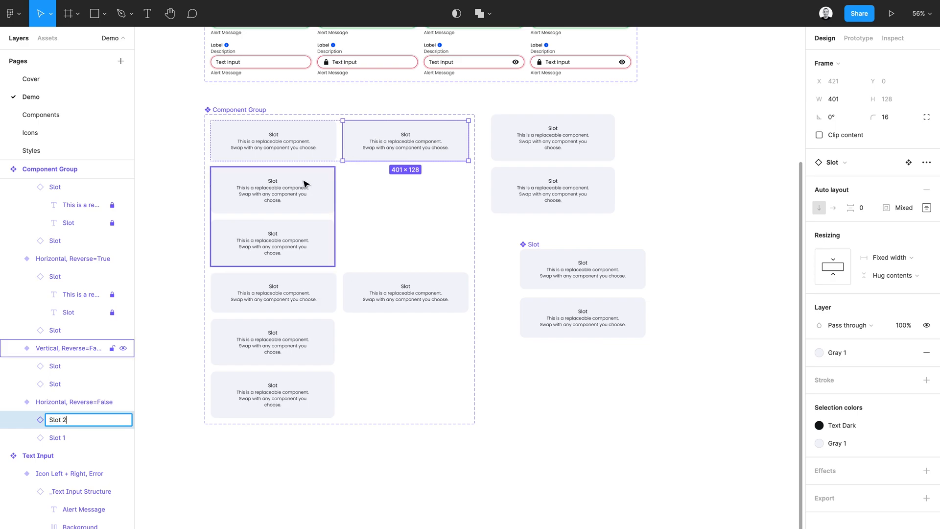
Rename the upper and lower instances in the Vertical, Reverse=False variant as Slot 1 and Slot 2
{"action": "left_click", "coordinate": [310, 180]}
{"action": "left_click", "coordinate": [293, 196]}
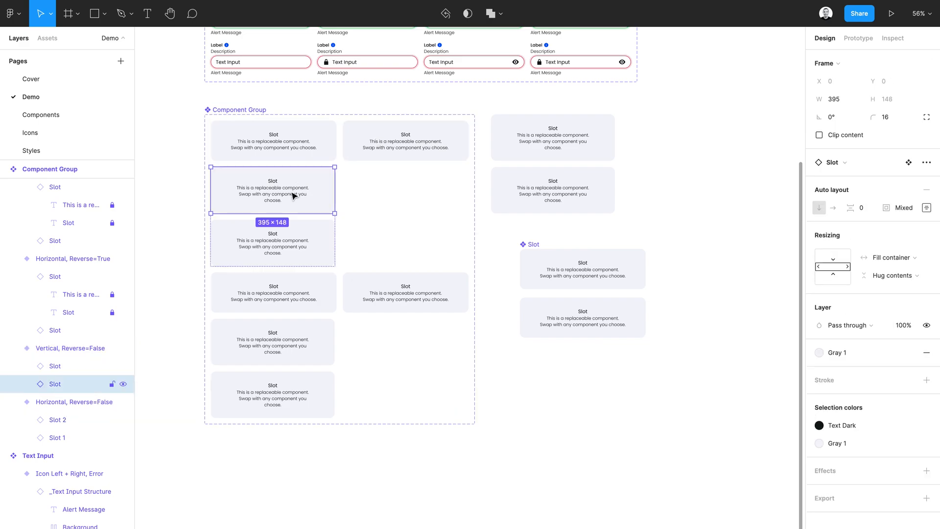
{"action": "key", "text": "ctrl+r"}
{"action": "key", "text": "Right"}
{"action": "left_click", "coordinate": [284, 235]}
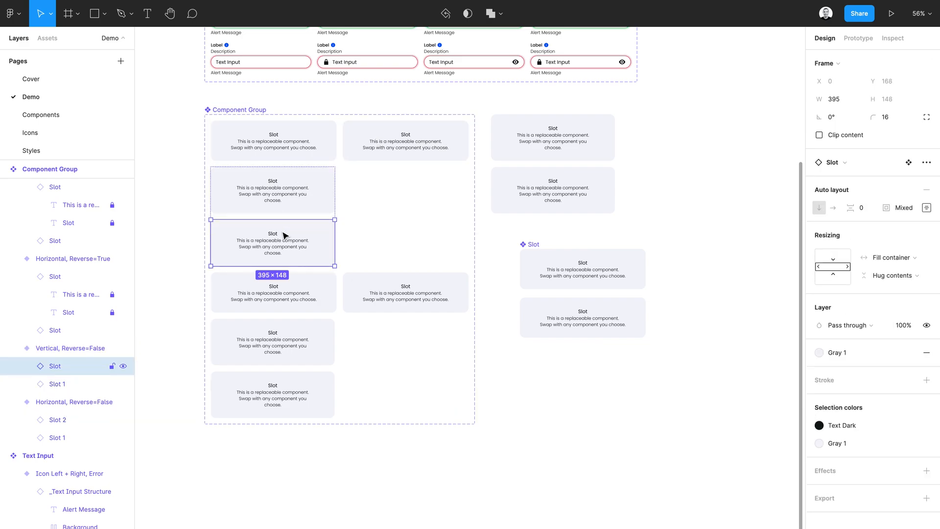
{"action": "key", "text": "ctrl+r"}
{"action": "key", "text": "Right"}
{"action": "type", "text": "2"}
Name the left and right instances in the Horizontal, Reverse=True variant Slot 1 and Slot 2, and move Slot 2 ahead of Slot 1
{"action": "left_click", "coordinate": [298, 290]}
{"action": "left_click", "coordinate": [297, 290]}
{"action": "key", "text": "ctrl+r"}
{"action": "key", "text": "Right"}
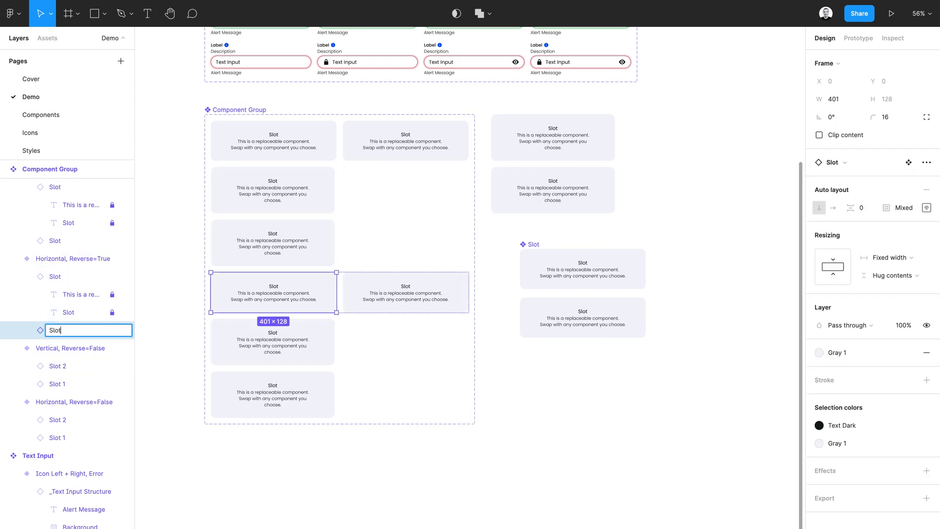
{"action": "left_click", "coordinate": [360, 295]}
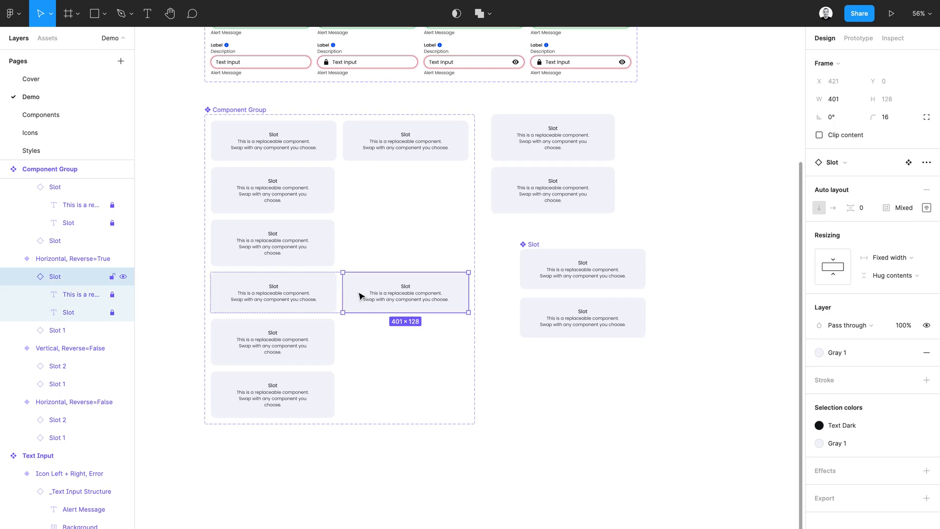
{"action": "key", "text": "ctrl+r"}
{"action": "key", "text": "Right"}
{"action": "type", "text": "2"}
{"action": "key", "text": "Return"}
{"action": "key", "text": "Left"}
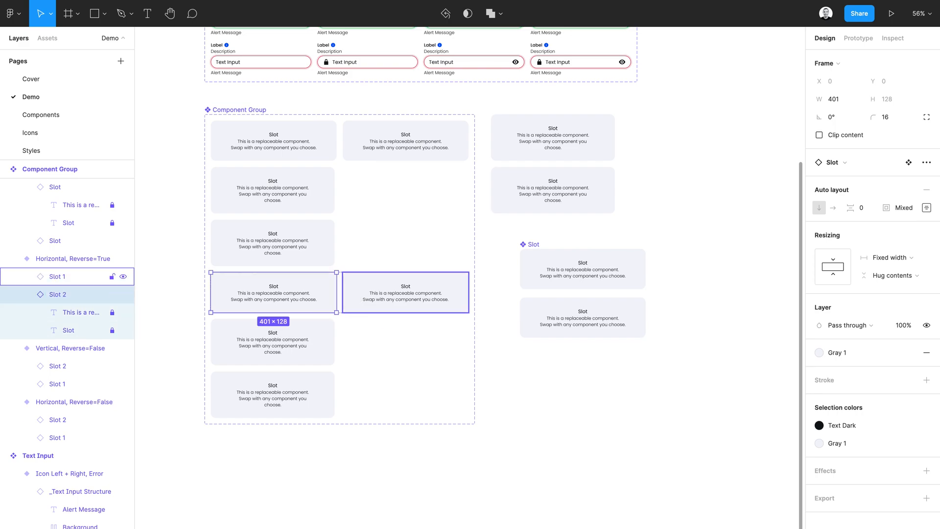
Name the upper and lower instances in the Vertical, Reverse=True variant Slot 1 and Slot 2, and move Slot 2 above Slot 1
{"action": "left_click", "coordinate": [291, 345]}
{"action": "key", "text": "ctrl+r"}
{"action": "key", "text": "Right"}
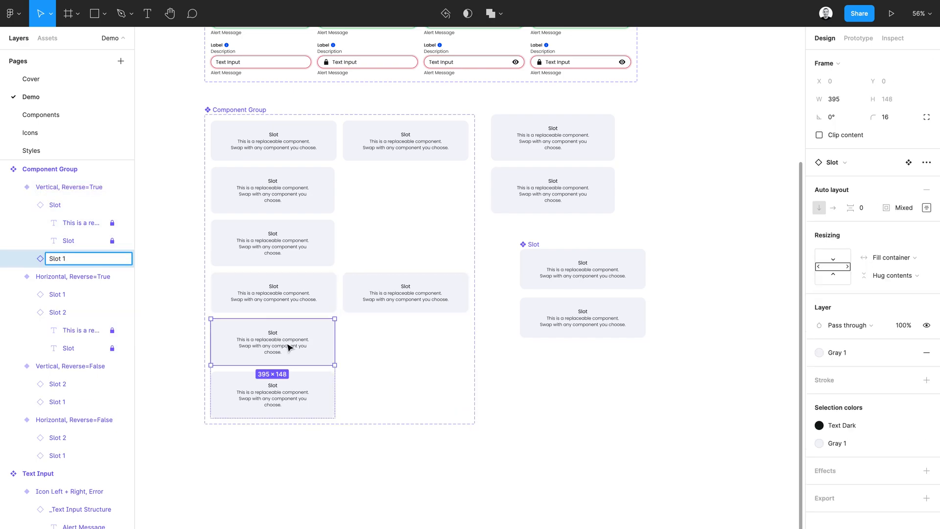
{"action": "key", "text": "shift+Tab"}
{"action": "key", "text": "Right"}
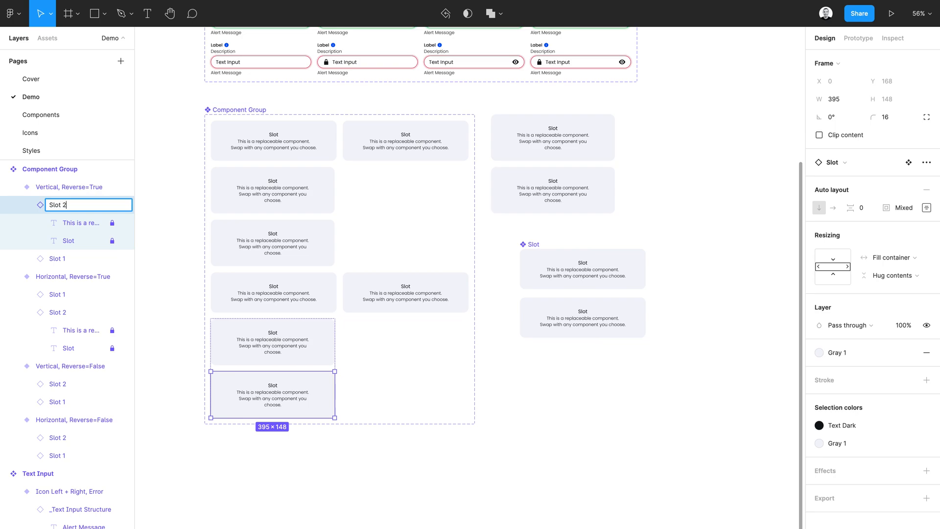
{"action": "key", "text": "Return"}
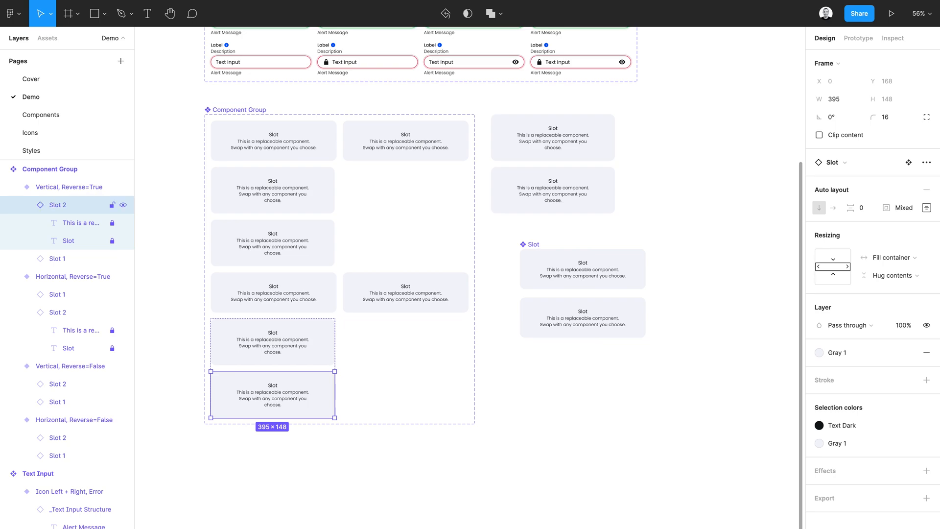
{"action": "key", "text": "Up"}
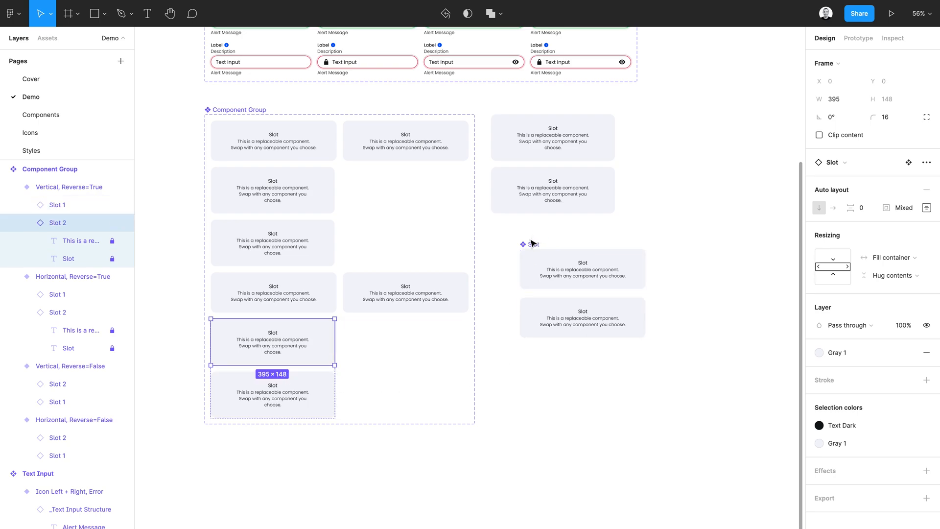
Move the Slot main component above and clear of the Component Group set, and delete the loose Component Group and Slot instances
{"action": "left_click_drag", "start_coordinate": [537, 243], "coordinate": [662, 90]}
{"action": "left_click", "coordinate": [583, 132]}
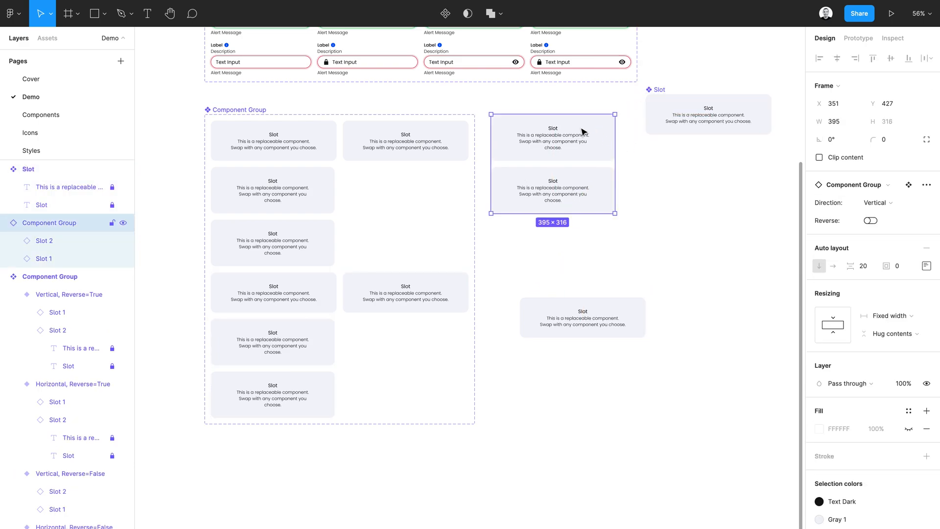
{"action": "key", "text": "Delete"}
{"action": "left_click", "coordinate": [575, 314]}
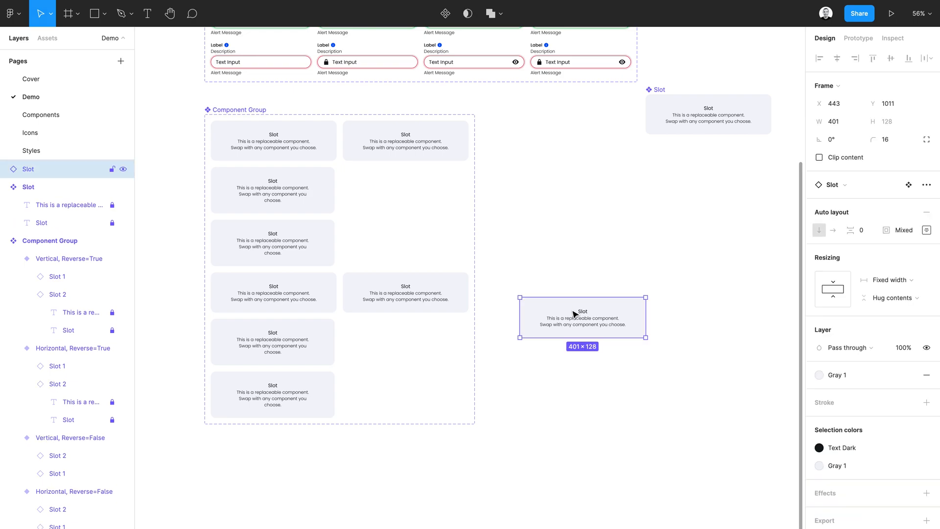
{"action": "key", "text": "Delete"}
Place a Horizontal, Reverse=False instance beside the Component Group set and switch its Direction to Vertical and back to Horizontal
{"action": "left_click_drag", "start_coordinate": [259, 150], "coordinate": [539, 201]}
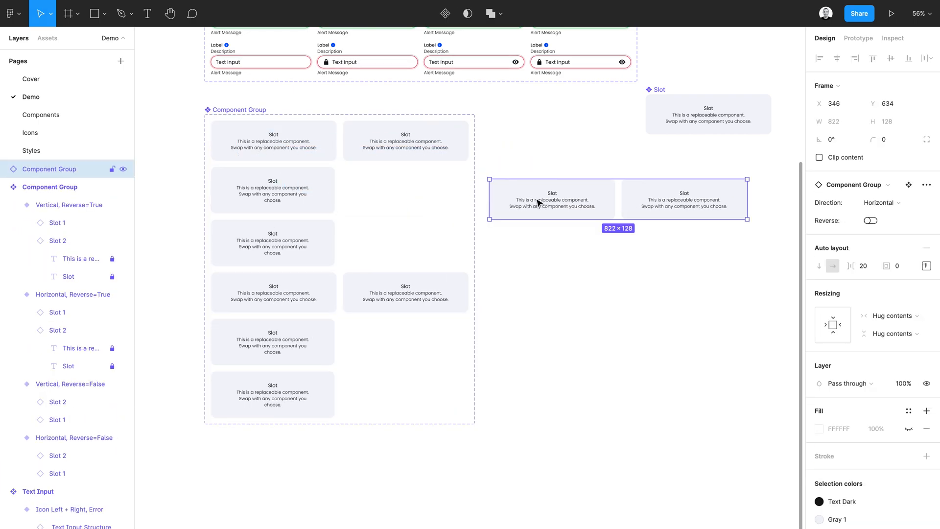
{"action": "left_click", "coordinate": [878, 203]}
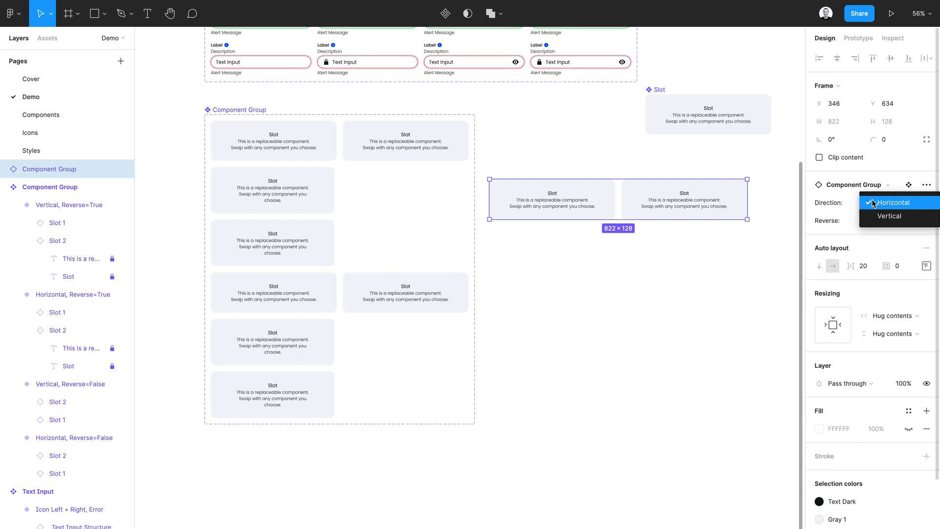
{"action": "left_click", "coordinate": [875, 216]}
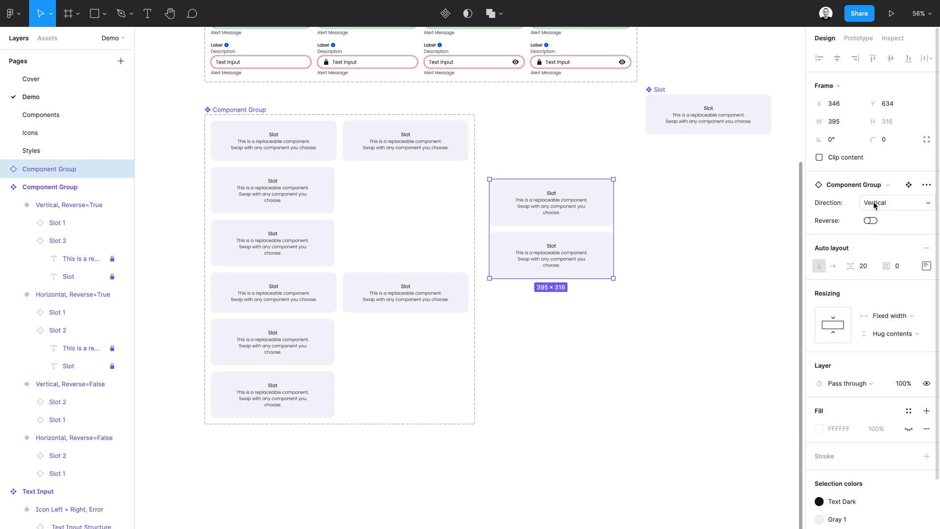
{"action": "left_click", "coordinate": [874, 201]}
{"action": "left_click", "coordinate": [881, 192]}
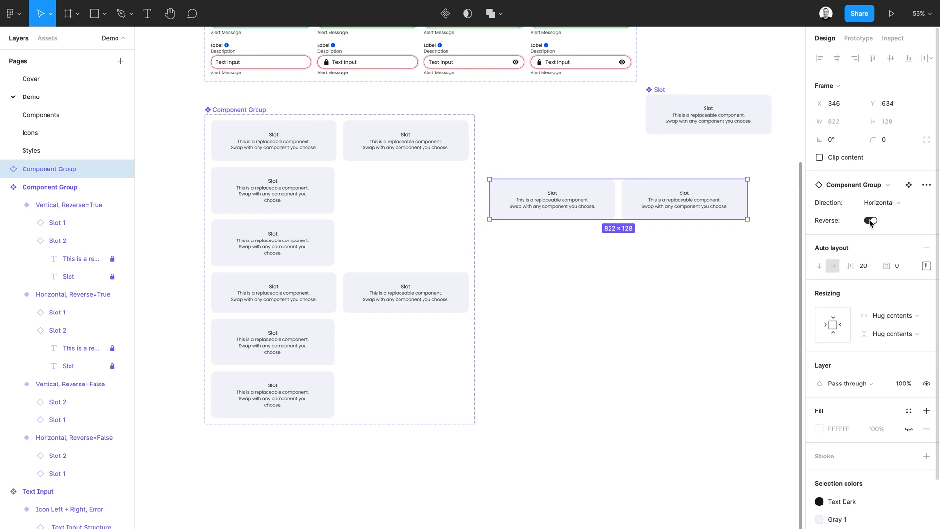
Lower the opacity of the Slot 2 instances in all four Component Group variants
{"action": "left_click", "coordinate": [394, 142]}
{"action": "left_click", "coordinate": [298, 243], "text": "shift"}
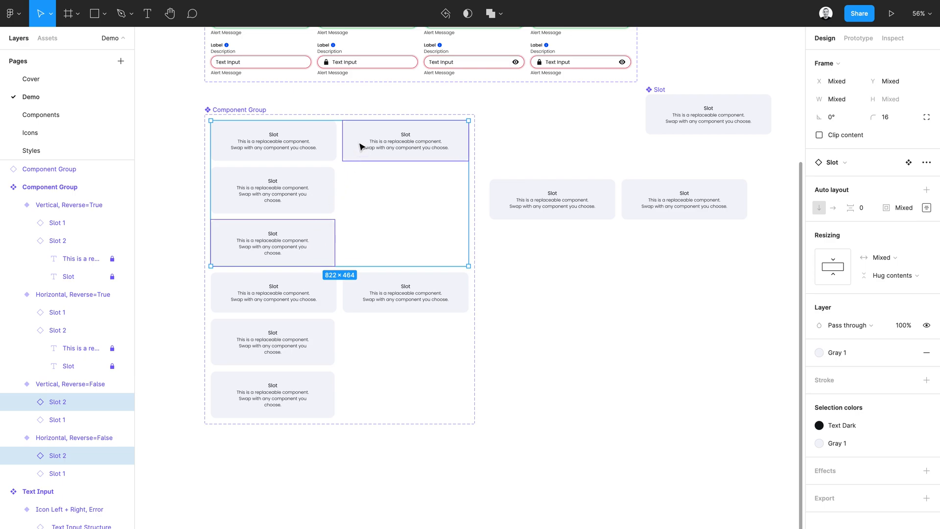
{"action": "left_click", "coordinate": [310, 290], "text": "shift"}
{"action": "left_click", "coordinate": [289, 342], "text": "shift"}
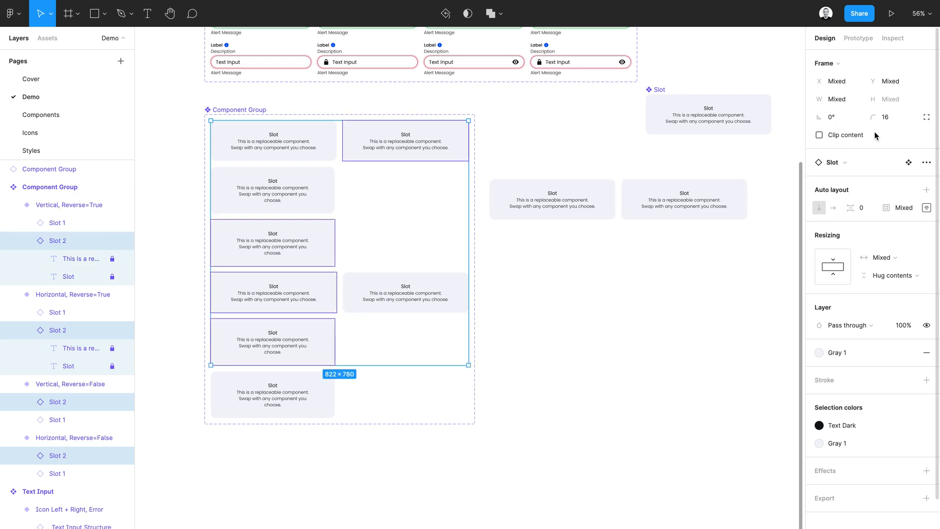
{"action": "key", "text": "Return"}
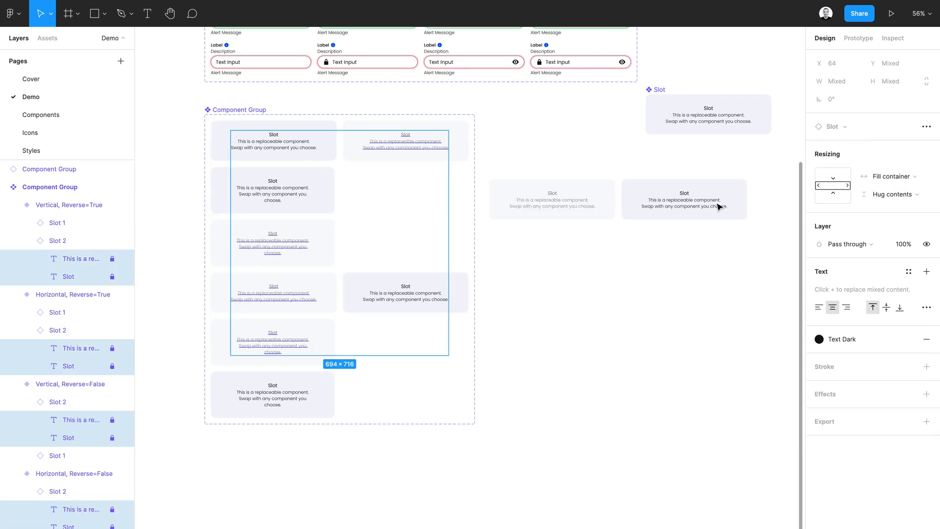
Toggle Reverse repeatedly on the horizontal Component Group instance to check how its slots change order
{"action": "left_click", "coordinate": [662, 208]}
{"action": "left_click", "coordinate": [871, 223]}
{"action": "left_click", "coordinate": [871, 222]}
{"action": "left_click", "coordinate": [871, 222]}
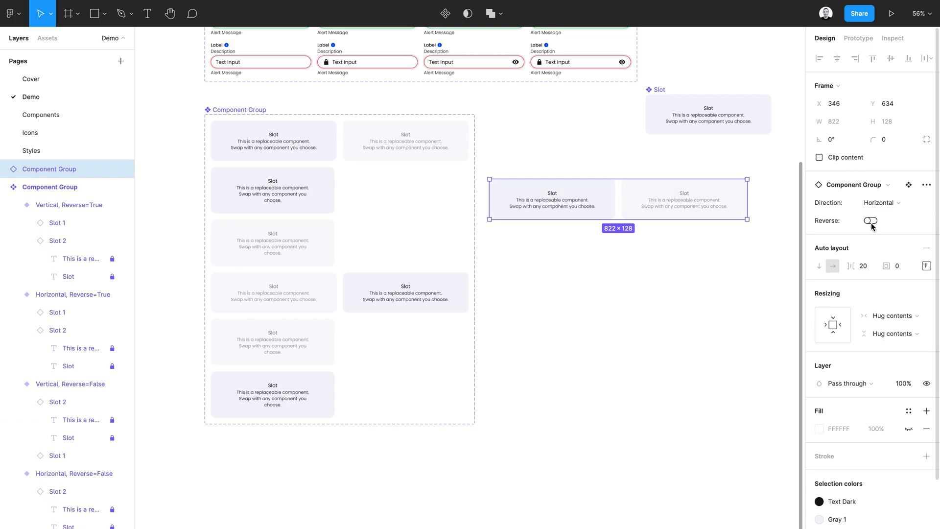
{"action": "left_click", "coordinate": [871, 223]}
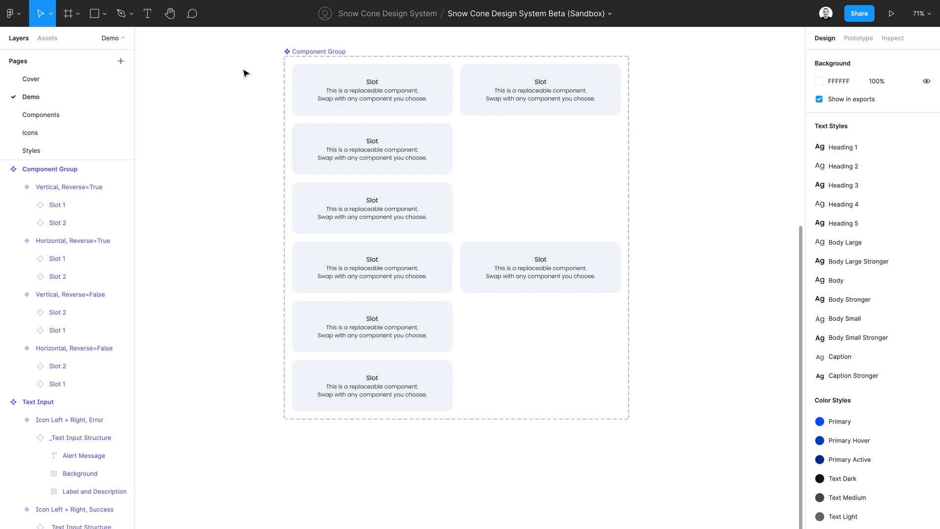
Place an instance of the Horizontal, Reverse=False Component Group variant on the empty canvas beside the set
{"action": "left_click_drag", "start_coordinate": [323, 93], "coordinate": [739, 207]}
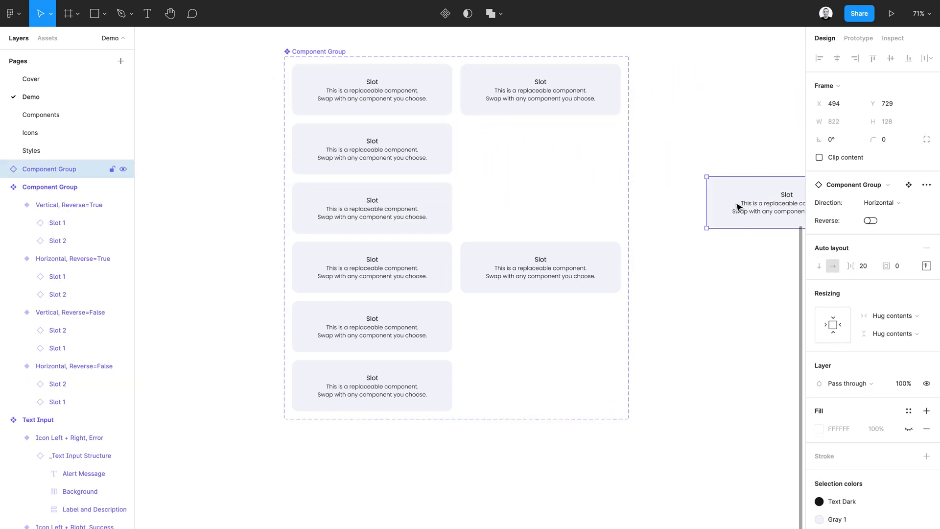
{"action": "scroll", "coordinate": [740, 207], "scroll_direction": "right", "scroll_amount": 5}
{"action": "left_click_drag", "start_coordinate": [625, 216], "coordinate": [705, 219]}
{"action": "key", "text": "shift+2"}
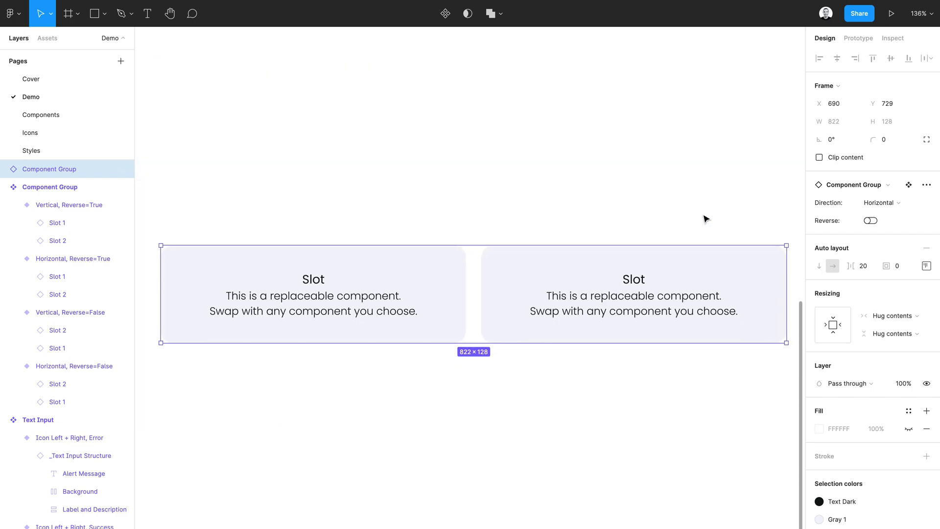
{"action": "scroll", "coordinate": [705, 218], "scroll_direction": "down", "scroll_amount": 5}
{"action": "scroll", "coordinate": [705, 219], "scroll_direction": "down", "scroll_amount": 1}
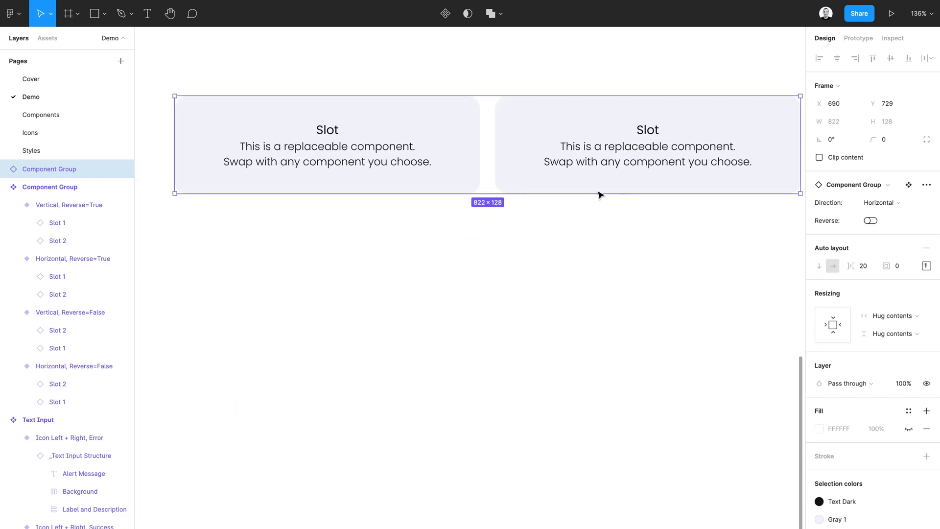
Swap both slots of the new Component Group instance for the Button component and move the group further right
{"action": "double_click", "coordinate": [427, 162]}
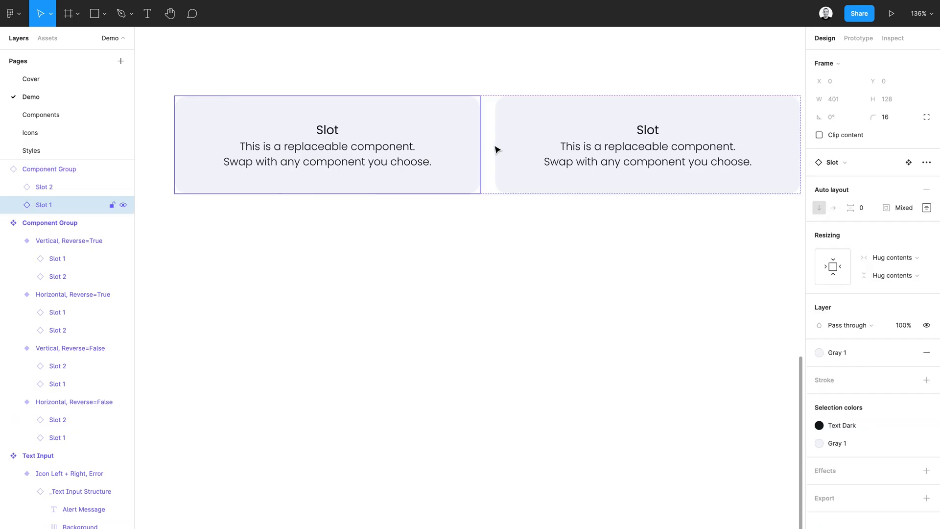
{"action": "left_click", "coordinate": [629, 153], "text": "shift"}
{"action": "left_click", "coordinate": [836, 163]}
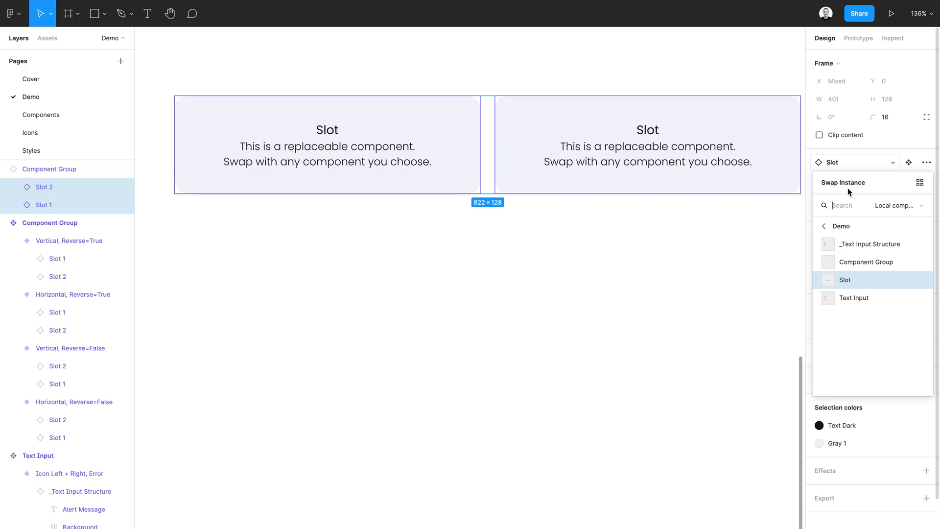
{"action": "type", "text": "button"}
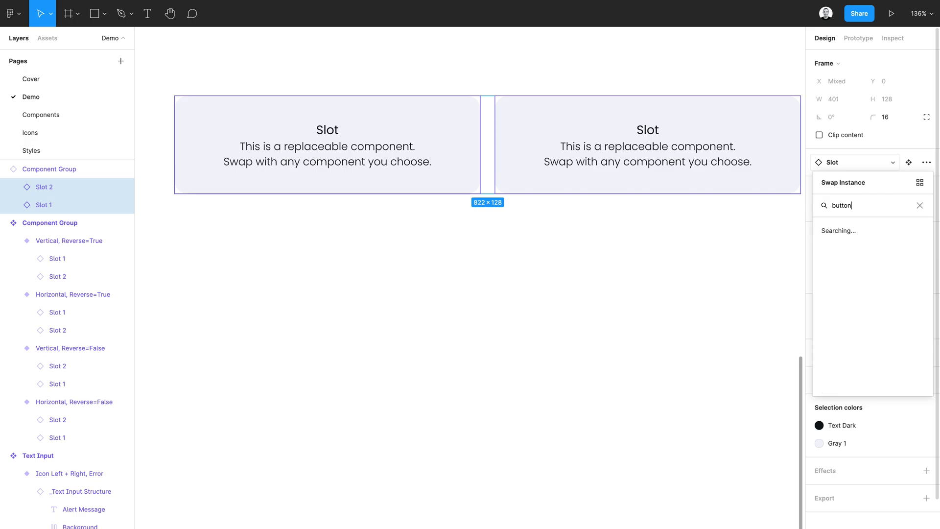
{"action": "key", "text": "Return"}
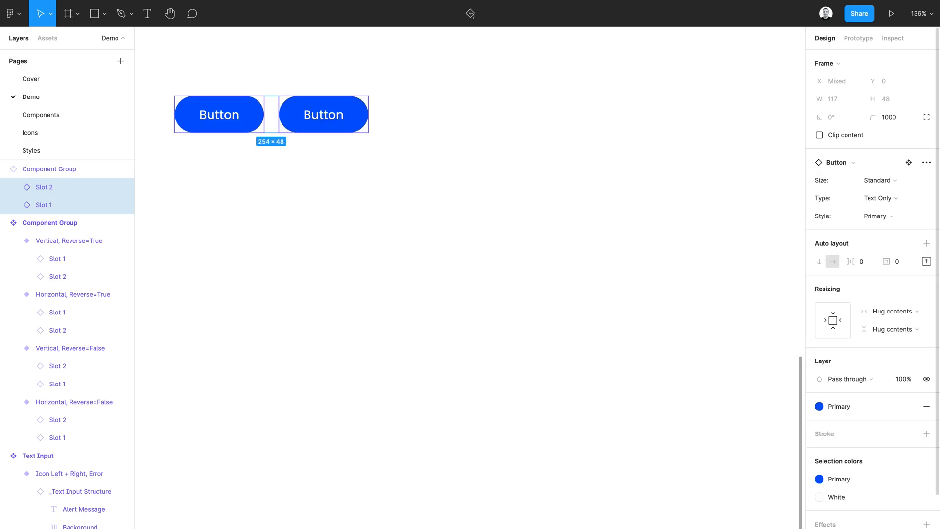
{"action": "left_click", "coordinate": [440, 186]}
{"action": "left_click", "coordinate": [289, 122]}
{"action": "left_click_drag", "start_coordinate": [289, 122], "coordinate": [495, 144]}
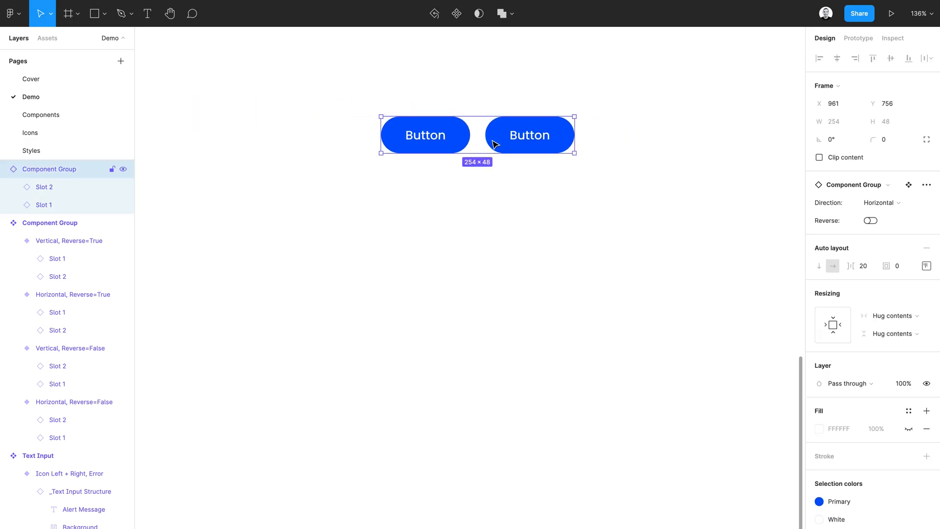
Swap both buttons in the group for the Text Input component and move the group back left
{"action": "left_click", "coordinate": [494, 144]}
{"action": "left_click", "coordinate": [426, 137], "text": "shift"}
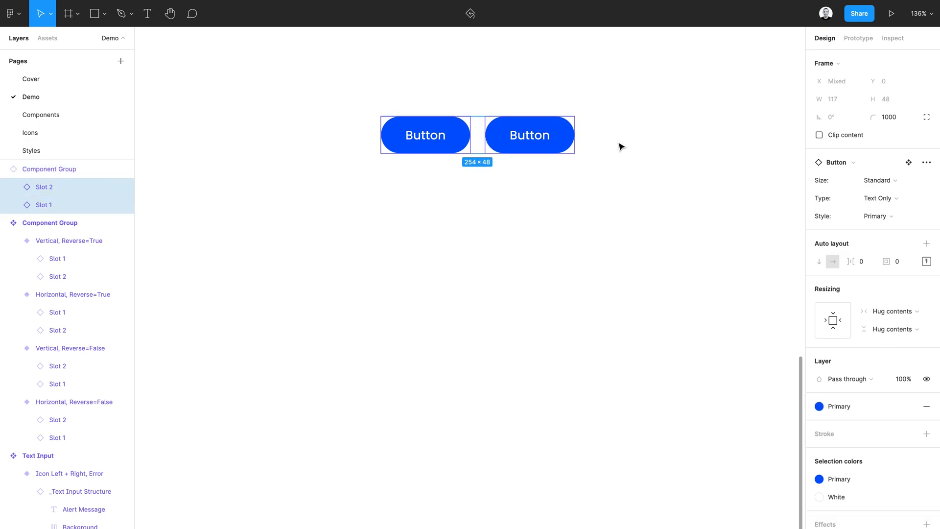
{"action": "left_click", "coordinate": [842, 165]}
{"action": "type", "text": "input"}
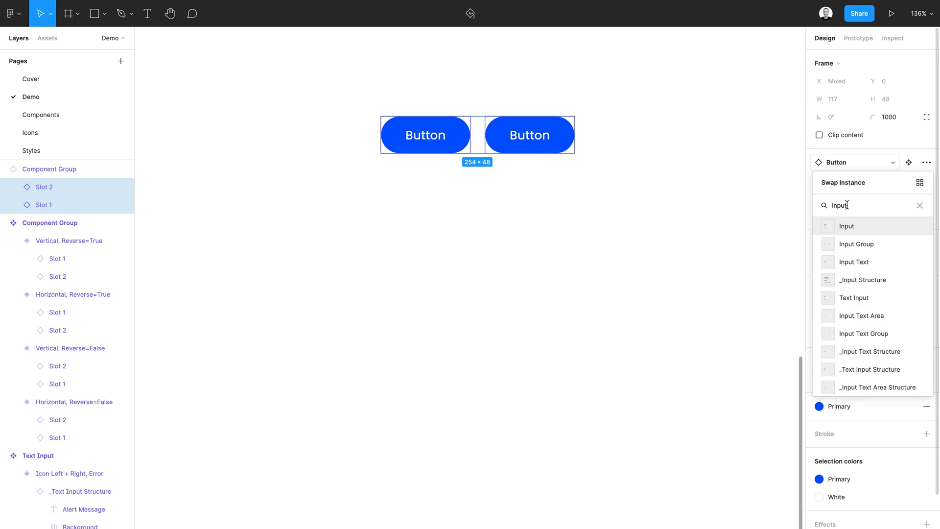
{"action": "left_click", "coordinate": [853, 300]}
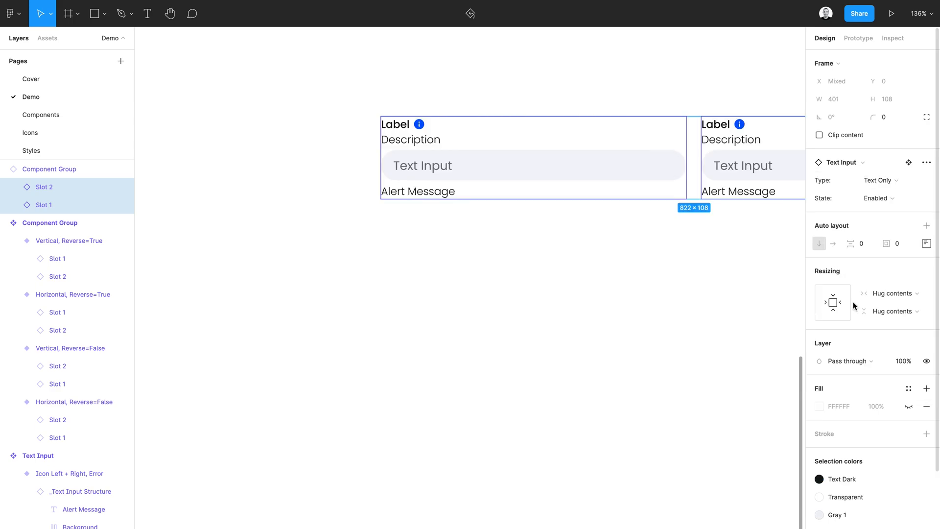
{"action": "left_click", "coordinate": [580, 300]}
{"action": "left_click", "coordinate": [598, 162]}
{"action": "scroll", "coordinate": [449, 162], "scroll_direction": "right", "scroll_amount": 5}
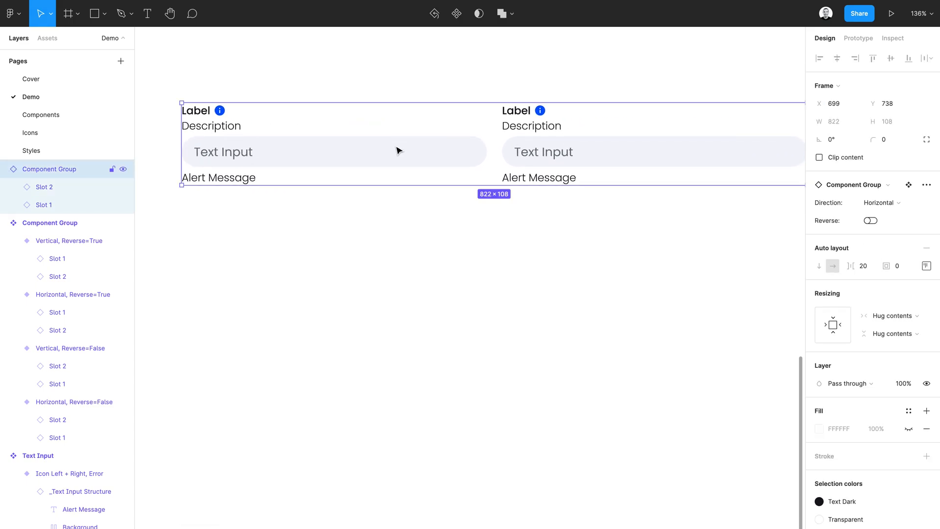
{"action": "scroll", "coordinate": [400, 155], "scroll_direction": "down", "scroll_amount": 3}
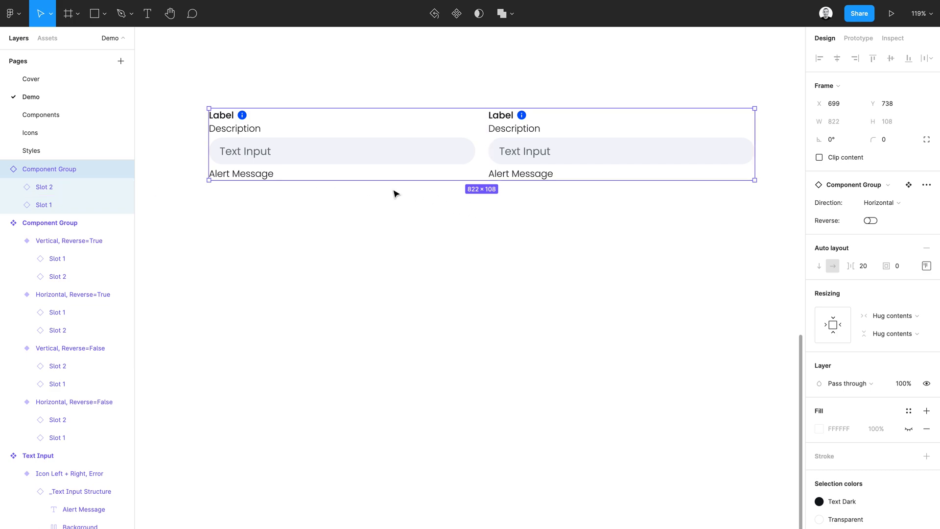
Replace the placeholder text in the two text inputs with 1 and 2, from left to right
{"action": "key", "text": "t"}
{"action": "double_click", "coordinate": [240, 153]}
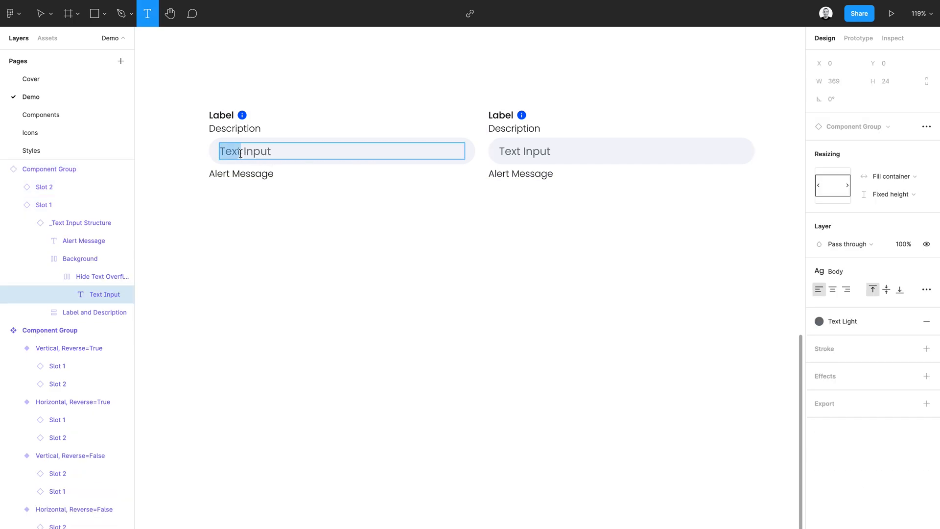
{"action": "key", "text": "ctrl+a"}
{"action": "type", "text": "1"}
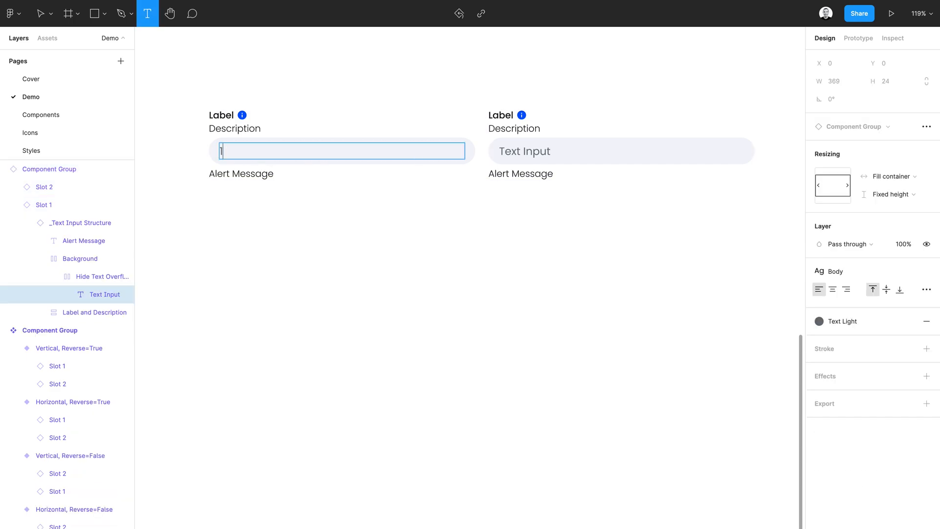
{"action": "left_click", "coordinate": [523, 154]}
{"action": "key", "text": "ctrl+a"}
{"action": "type", "text": "2"}
{"action": "left_click", "coordinate": [507, 202]}
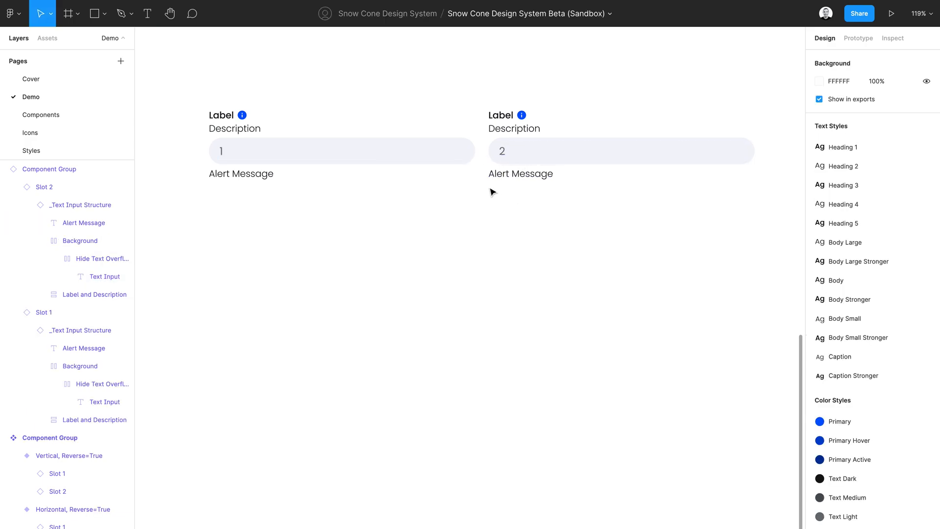
Set the text input group's Direction to Vertical and narrow the group to about 392 wide
{"action": "left_click", "coordinate": [416, 149]}
{"action": "left_click", "coordinate": [878, 203]}
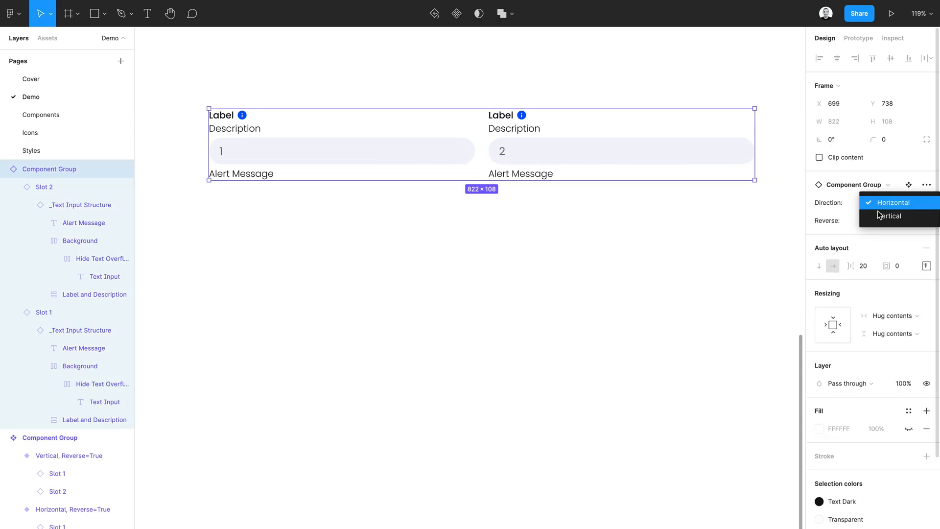
{"action": "left_click", "coordinate": [878, 215]}
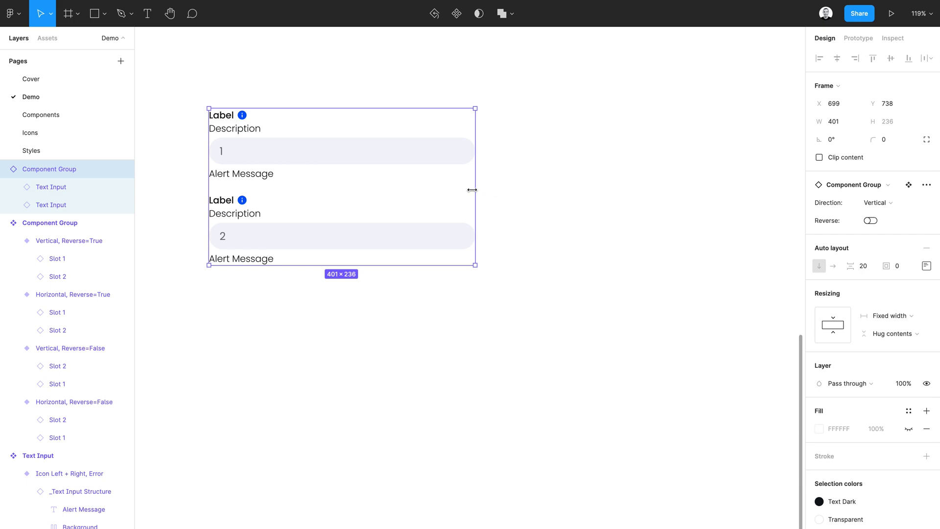
{"action": "left_click_drag", "start_coordinate": [474, 192], "coordinate": [469, 216]}
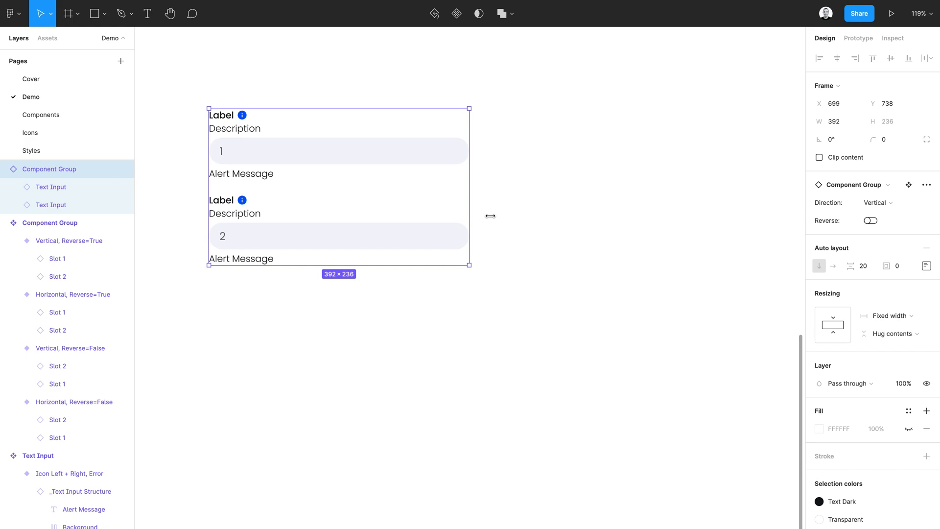
Turn Reverse on for the vertical text input group, move the group further right, and turn Reverse back off
{"action": "left_click", "coordinate": [870, 221]}
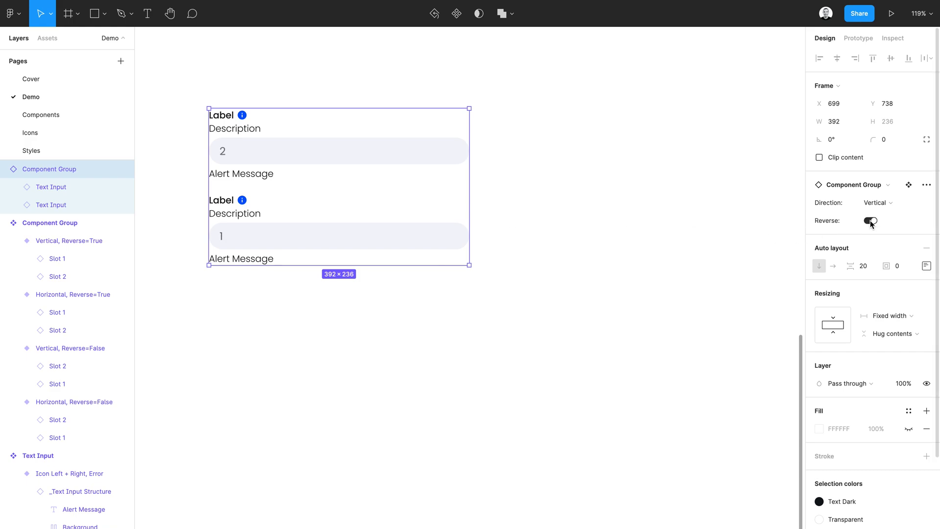
{"action": "left_click_drag", "start_coordinate": [305, 165], "coordinate": [428, 169]}
{"action": "left_click", "coordinate": [872, 220]}
Set the group's Direction to Horizontal and swap both text inputs for the Button component
{"action": "left_click", "coordinate": [874, 200]}
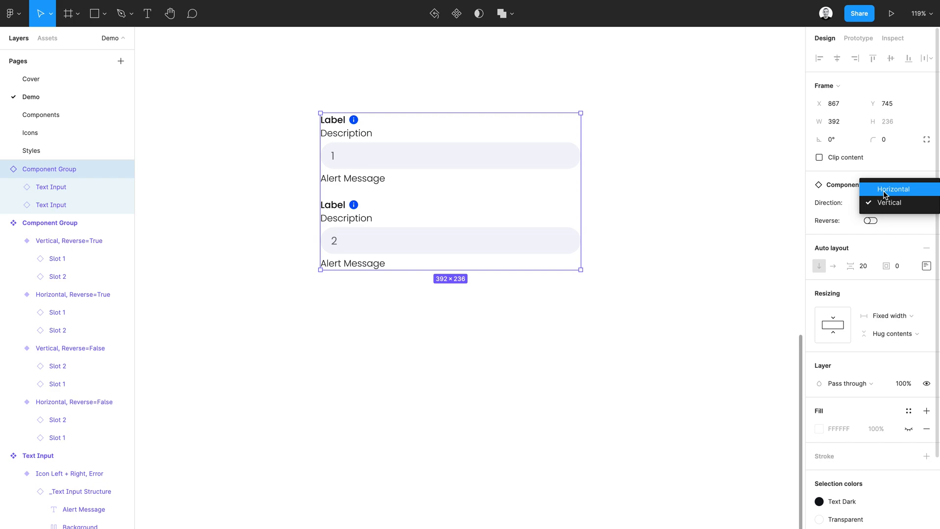
{"action": "left_click", "coordinate": [885, 192]}
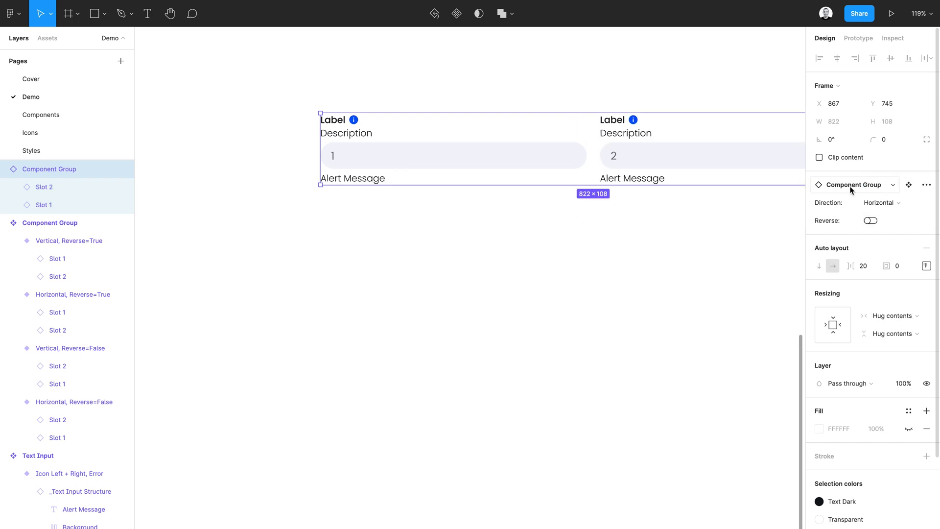
{"action": "left_click", "coordinate": [519, 166]}
{"action": "left_click", "coordinate": [392, 153], "text": "shift"}
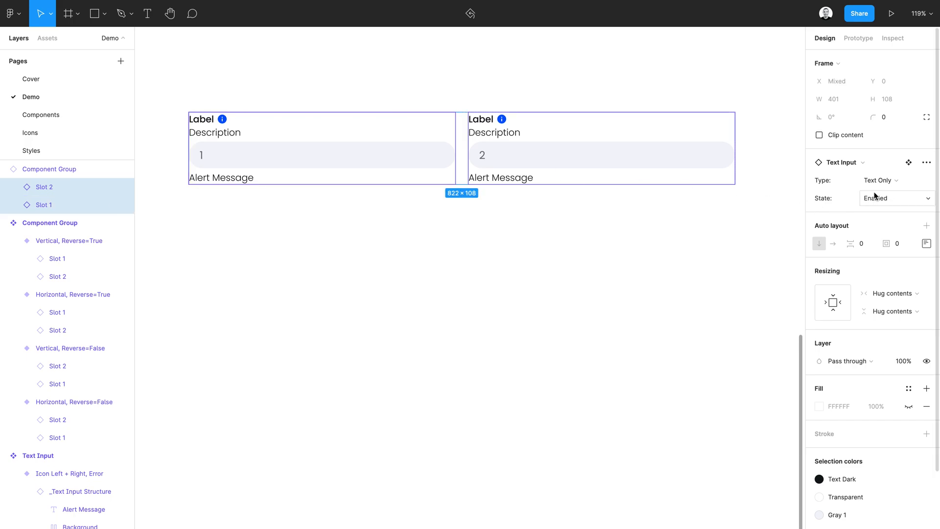
{"action": "left_click", "coordinate": [846, 162]}
{"action": "type", "text": "button"}
{"action": "key", "text": "Return"}
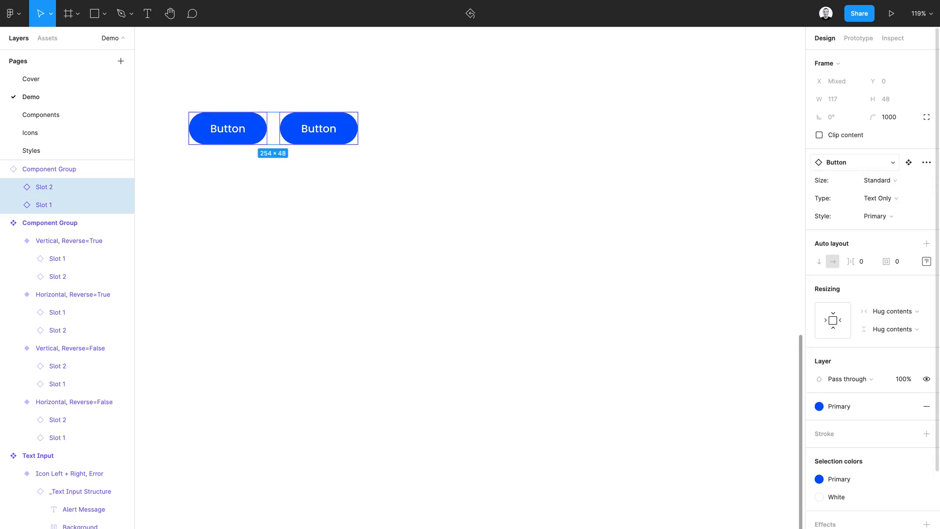
Move the button group to about X 972, Y 756 and label its two buttons 1 and 2, from left to right
{"action": "left_click", "coordinate": [339, 191]}
{"action": "left_click", "coordinate": [297, 143]}
{"action": "left_click_drag", "start_coordinate": [298, 142], "coordinate": [498, 150]}
{"action": "double_click", "coordinate": [425, 135]}
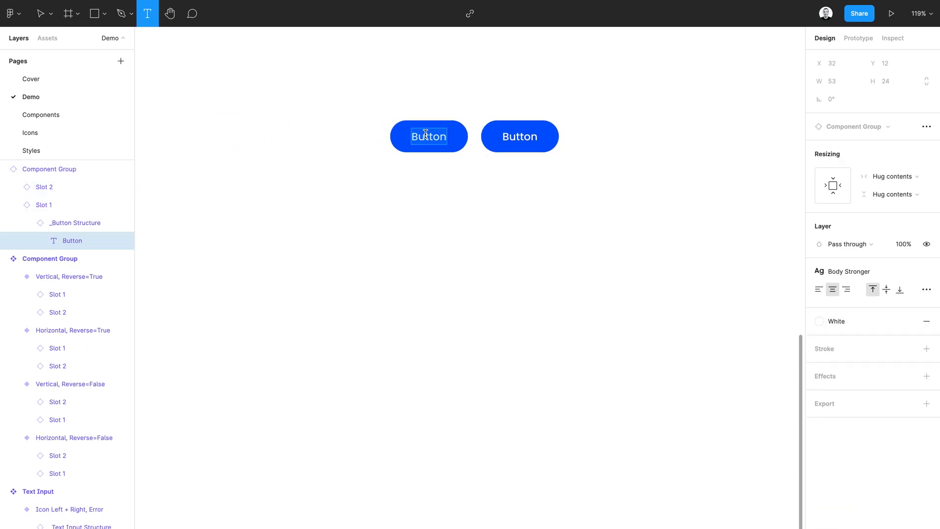
{"action": "type", "text": "1"}
{"action": "double_click", "coordinate": [490, 136]}
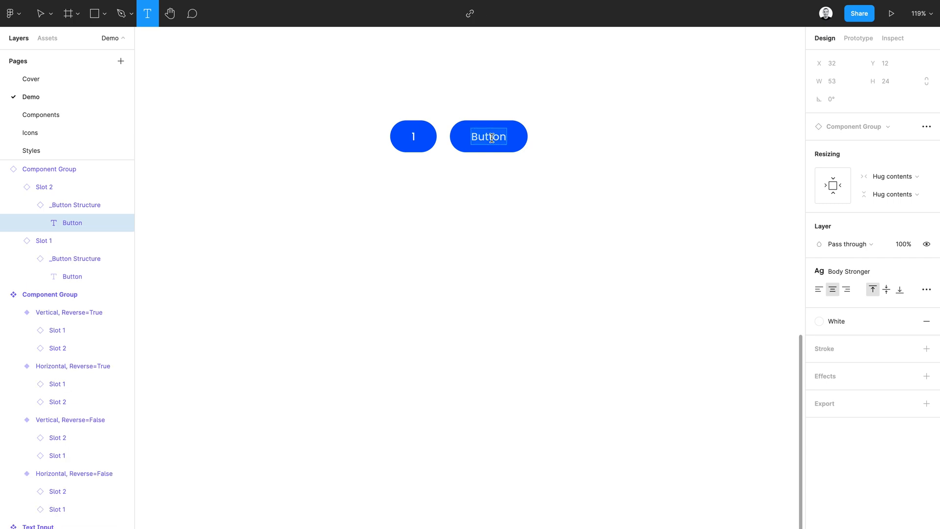
{"action": "type", "text": "2"}
{"action": "left_click", "coordinate": [498, 164]}
Set the button group's Direction to Vertical
{"action": "left_click", "coordinate": [475, 147]}
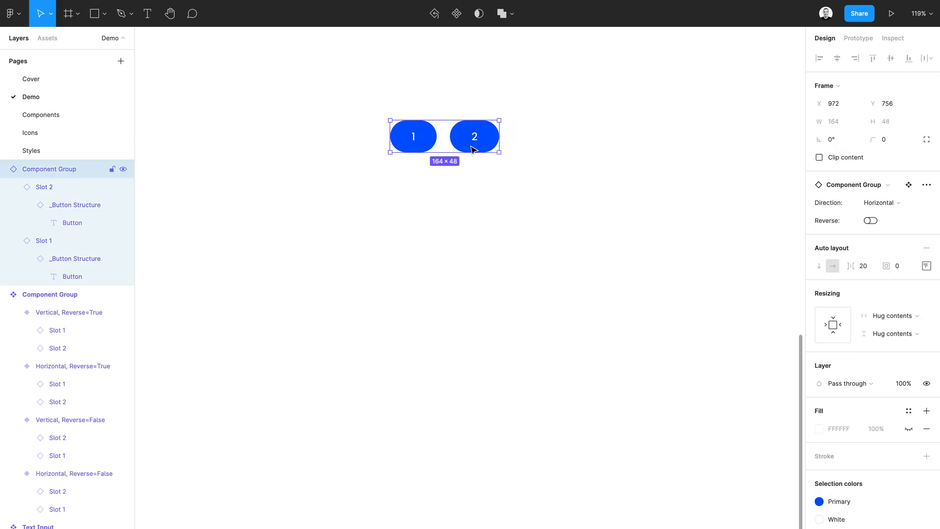
{"action": "left_click", "coordinate": [870, 206]}
{"action": "left_click", "coordinate": [874, 215]}
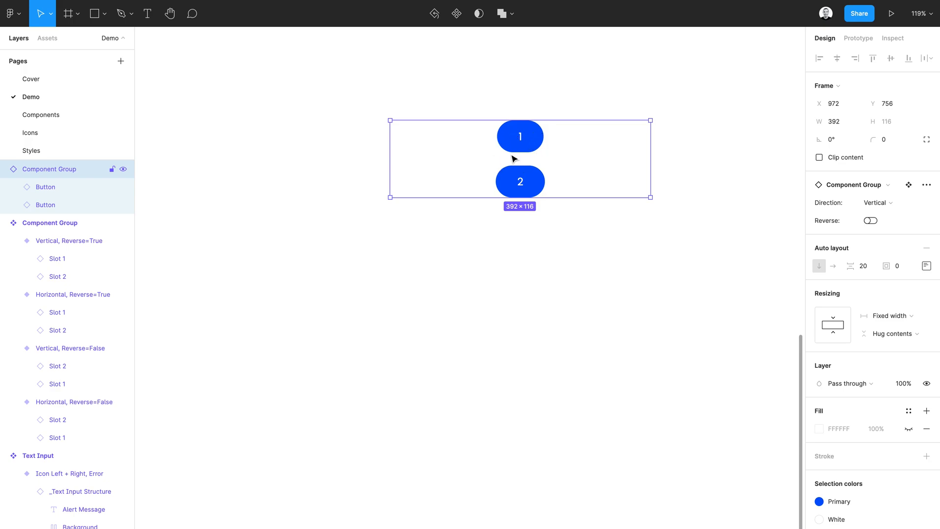
Try switching both buttons' horizontal resizing to Hug contents and back to Fill container, and undo these changes
{"action": "key", "text": "Return"}
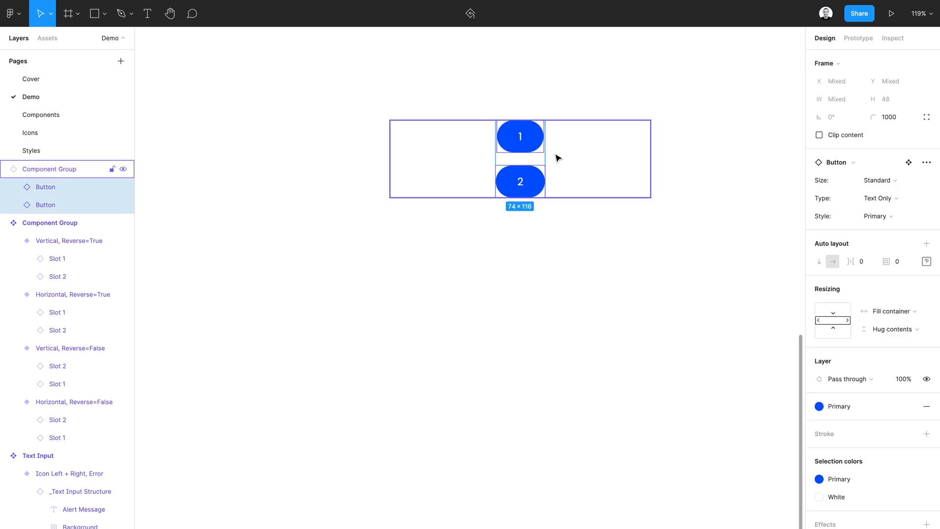
{"action": "left_click", "coordinate": [889, 314]}
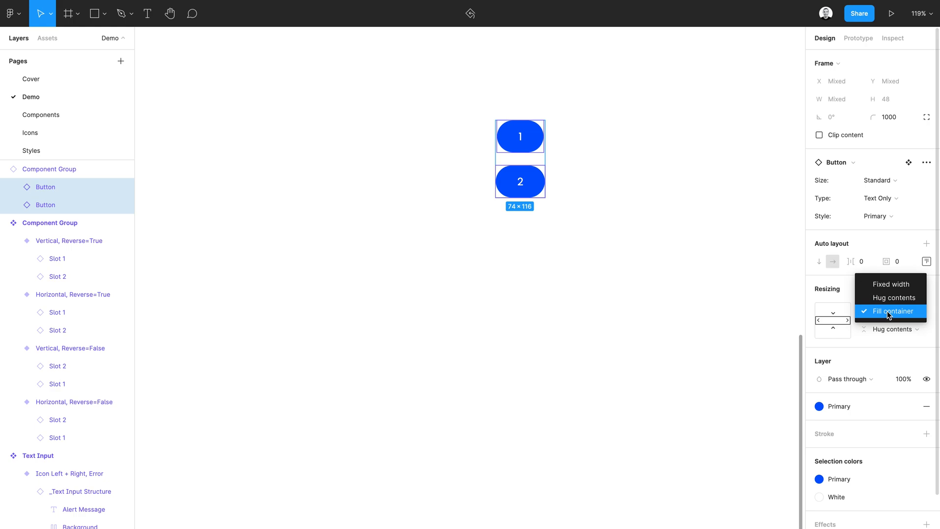
{"action": "left_click", "coordinate": [889, 315]}
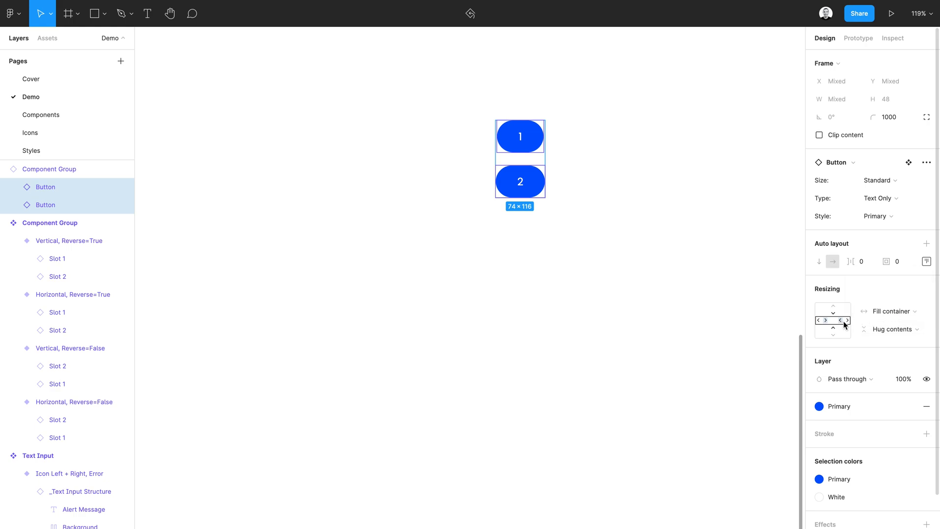
{"action": "left_click", "coordinate": [889, 315]}
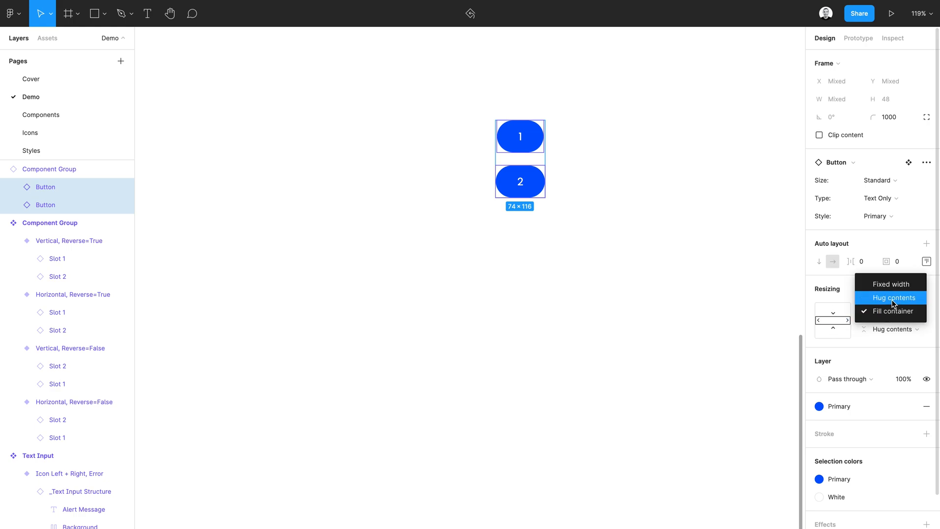
{"action": "left_click", "coordinate": [892, 299]}
{"action": "left_click", "coordinate": [891, 314]}
{"action": "left_click", "coordinate": [891, 325]}
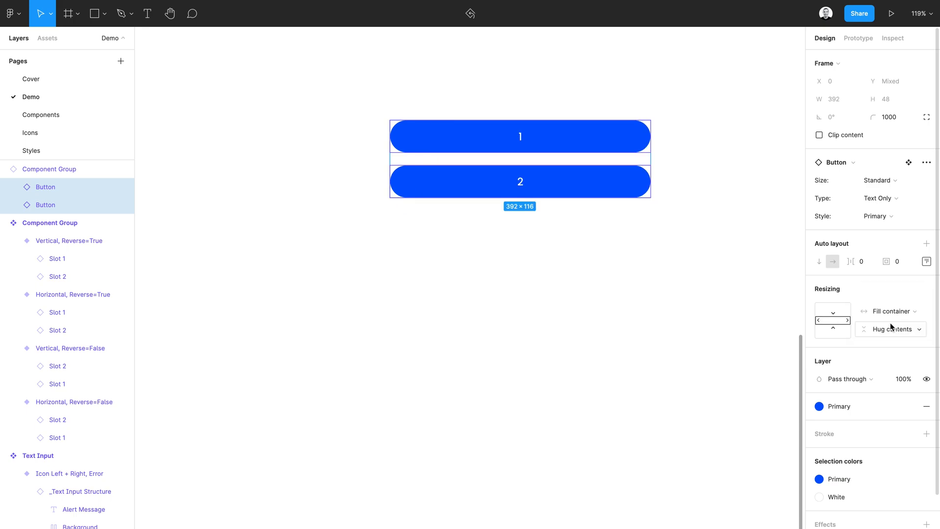
{"action": "key", "text": "ctrl+z"}
{"action": "key", "text": "ctrl+z"}
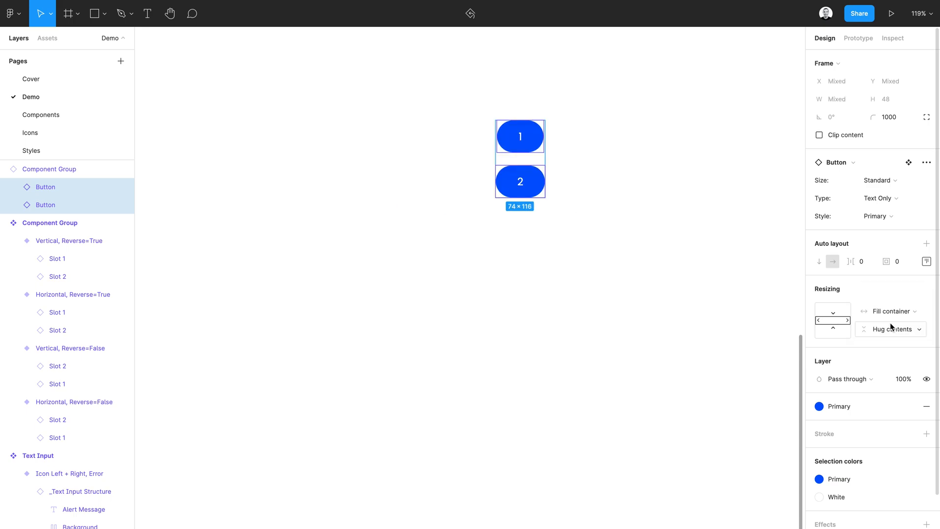
Switch both stacked buttons to a fixed width and set their horizontal resizing back to Fill container
{"action": "left_click", "coordinate": [849, 324]}
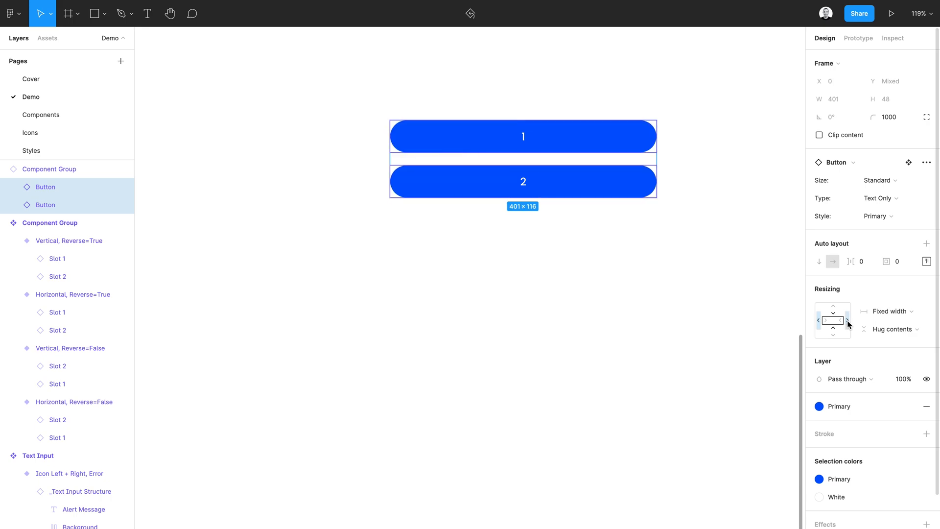
{"action": "left_click", "coordinate": [678, 231]}
{"action": "left_click", "coordinate": [603, 174]}
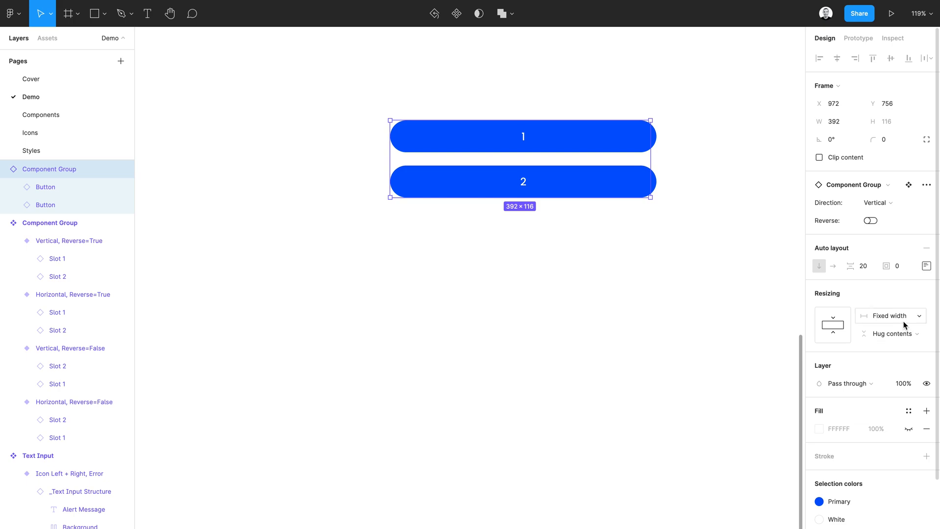
{"action": "left_click_drag", "start_coordinate": [646, 157], "coordinate": [667, 155]}
{"action": "key", "text": "Return"}
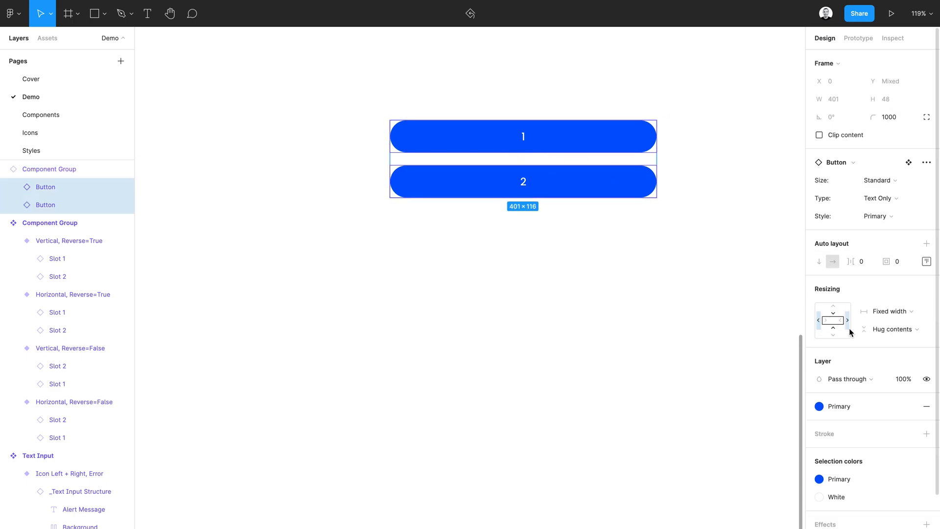
{"action": "left_click", "coordinate": [897, 313]}
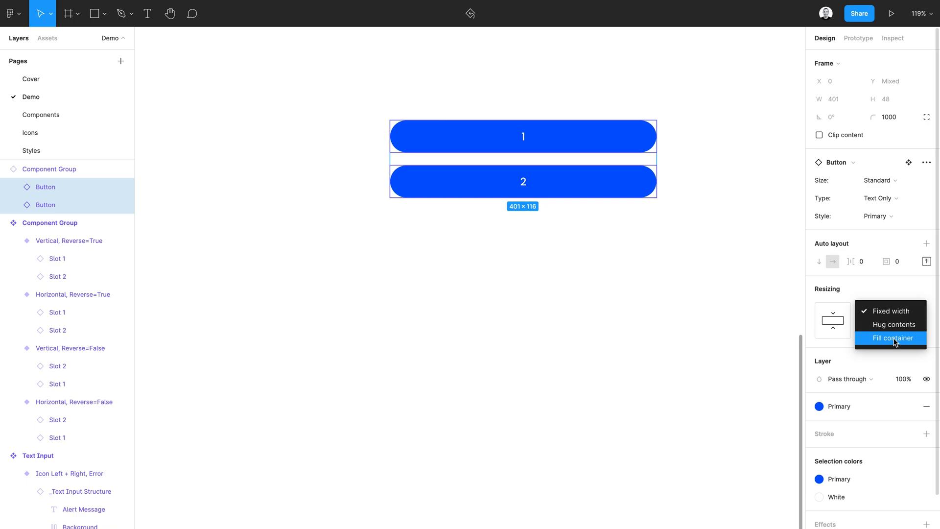
{"action": "left_click", "coordinate": [894, 338]}
Resize the vertical button group to about 391 wide and turn its Reverse property on
{"action": "left_click", "coordinate": [655, 264]}
{"action": "left_click", "coordinate": [652, 186]}
{"action": "mouse_move", "coordinate": [665, 174]}
{"action": "left_mouse_down"}
{"action": "mouse_move", "coordinate": [516, 178]}
{"action": "mouse_move", "coordinate": [650, 182]}
{"action": "left_mouse_up"}
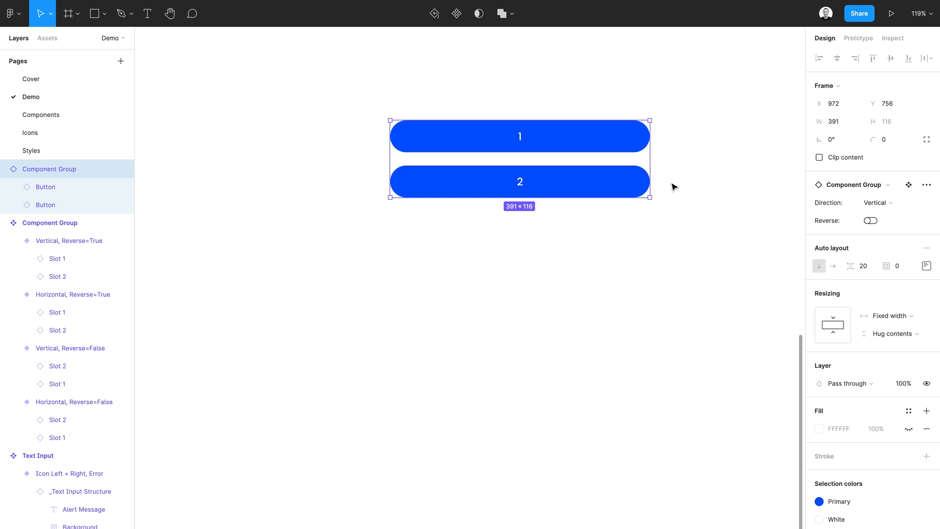
{"action": "left_click", "coordinate": [870, 221]}
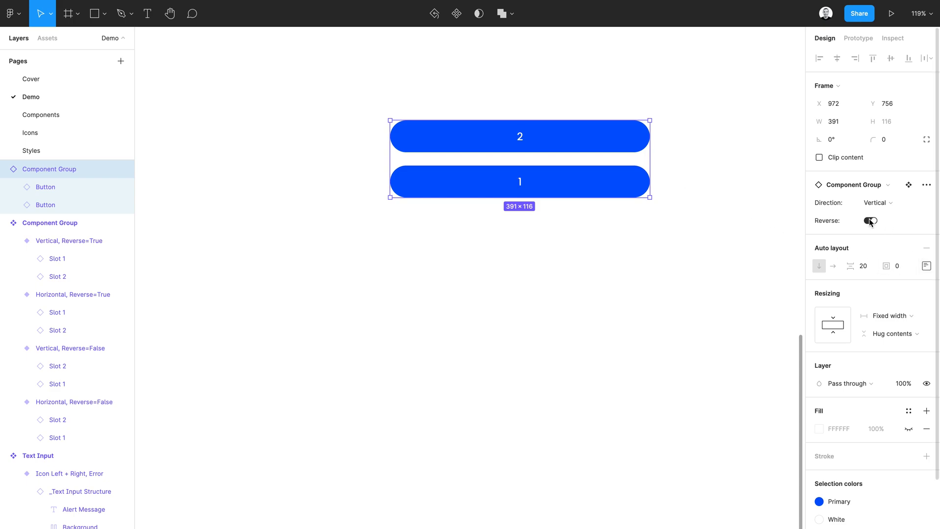
Narrow the reversed button group to about 274 wide and set its Direction to Horizontal
{"action": "left_click", "coordinate": [686, 183]}
{"action": "left_click", "coordinate": [645, 171]}
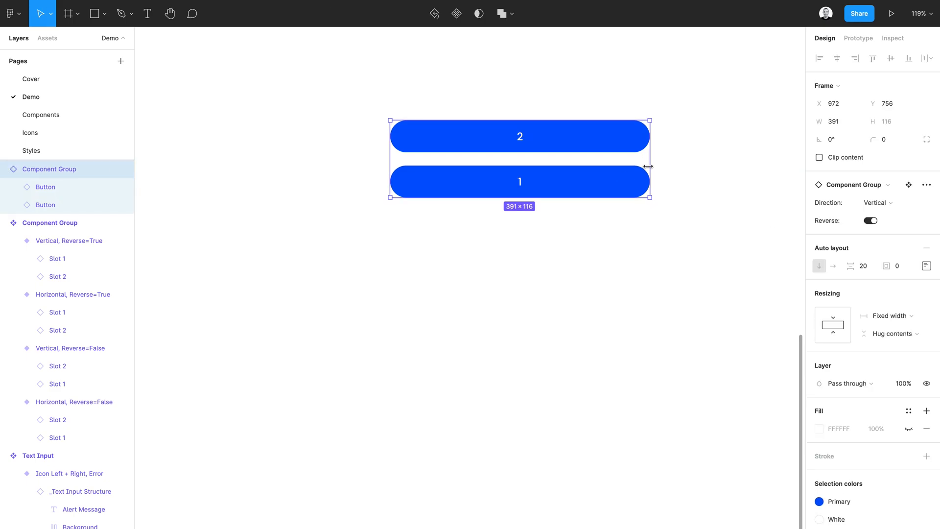
{"action": "left_click_drag", "start_coordinate": [648, 167], "coordinate": [572, 167]}
{"action": "left_click", "coordinate": [877, 208]}
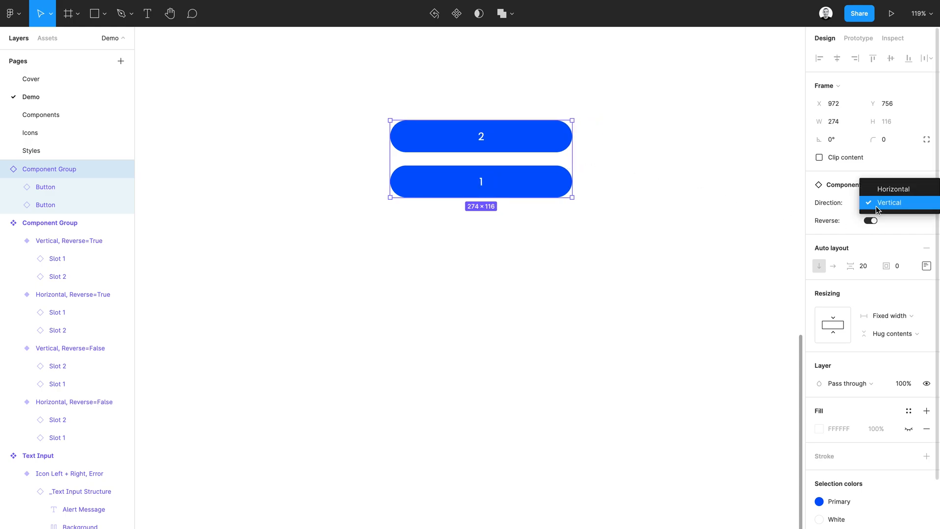
{"action": "left_click", "coordinate": [885, 191]}
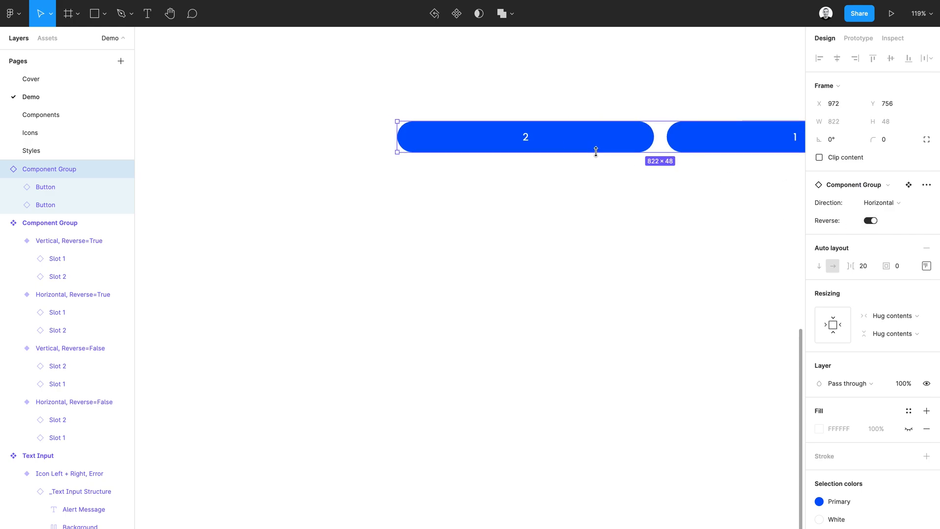
Set both buttons in the horizontal reversed group to Hug contents for horizontal and vertical resizing
{"action": "scroll", "coordinate": [596, 151], "scroll_direction": "down", "scroll_amount": 3}
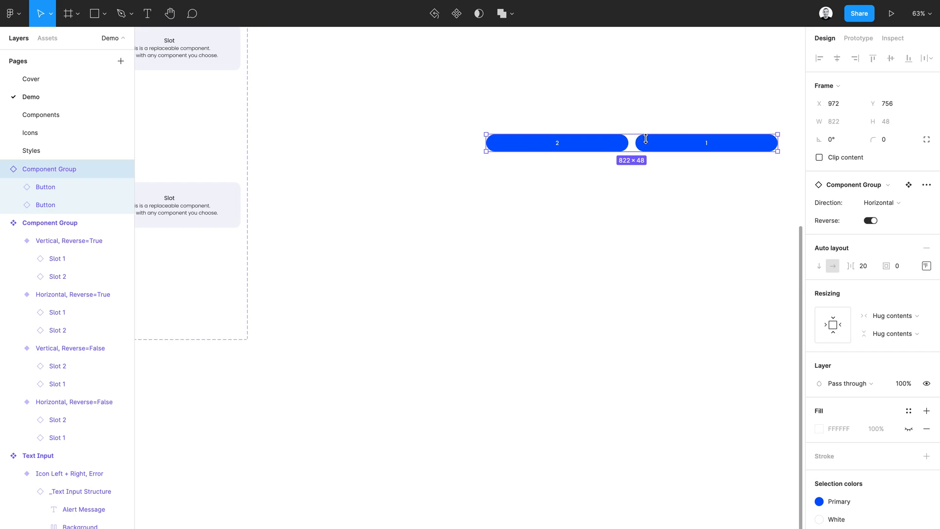
{"action": "key", "text": "Return"}
{"action": "scroll", "coordinate": [649, 143], "scroll_direction": "up", "scroll_amount": 5}
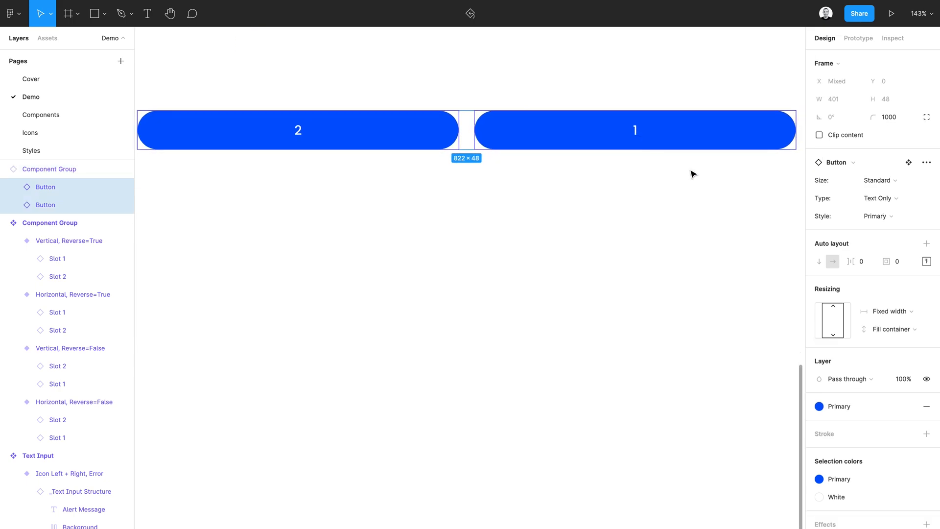
{"action": "left_click", "coordinate": [892, 311]}
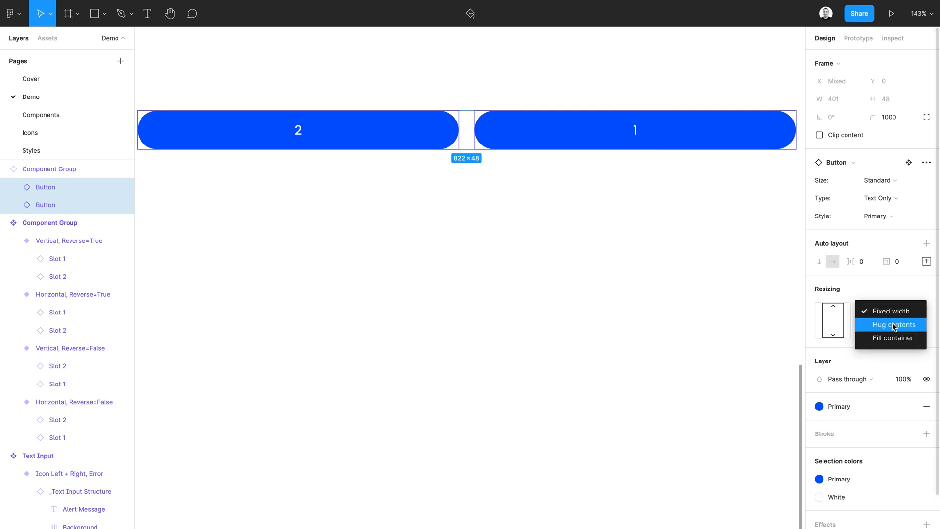
{"action": "left_click", "coordinate": [893, 325]}
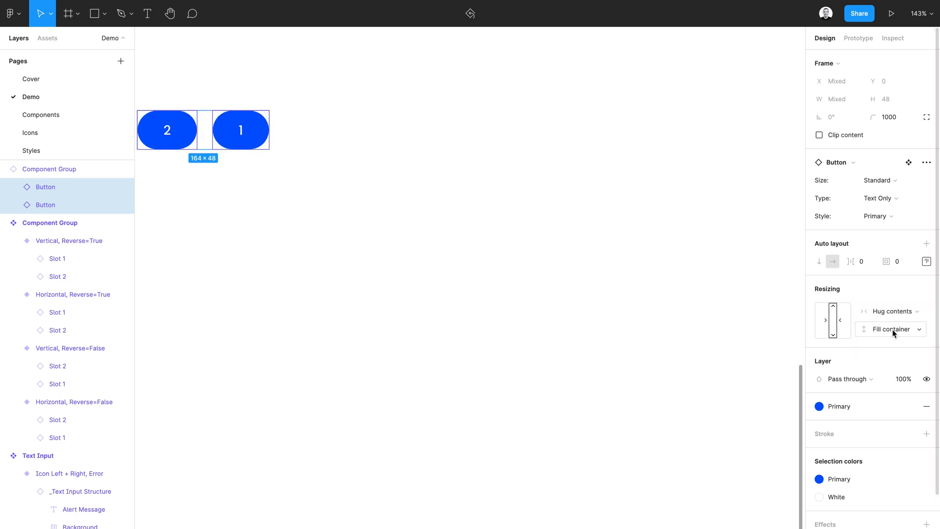
{"action": "left_click", "coordinate": [892, 329]}
{"action": "left_click", "coordinate": [890, 317]}
Turn Reverse off for the horizontal button group and move the group to about X 1287, Y 766
{"action": "left_click", "coordinate": [414, 232]}
{"action": "left_click", "coordinate": [227, 135]}
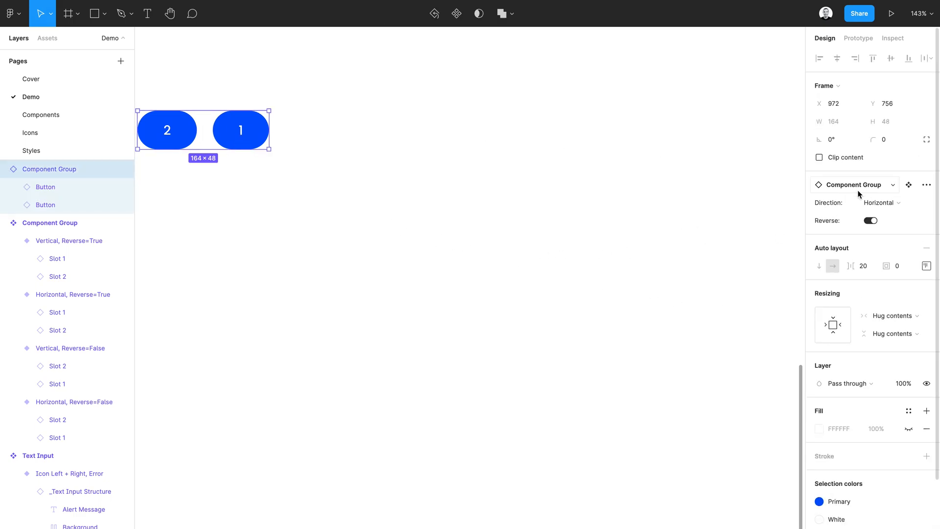
{"action": "left_click", "coordinate": [871, 220]}
{"action": "left_click_drag", "start_coordinate": [245, 128], "coordinate": [494, 138]}
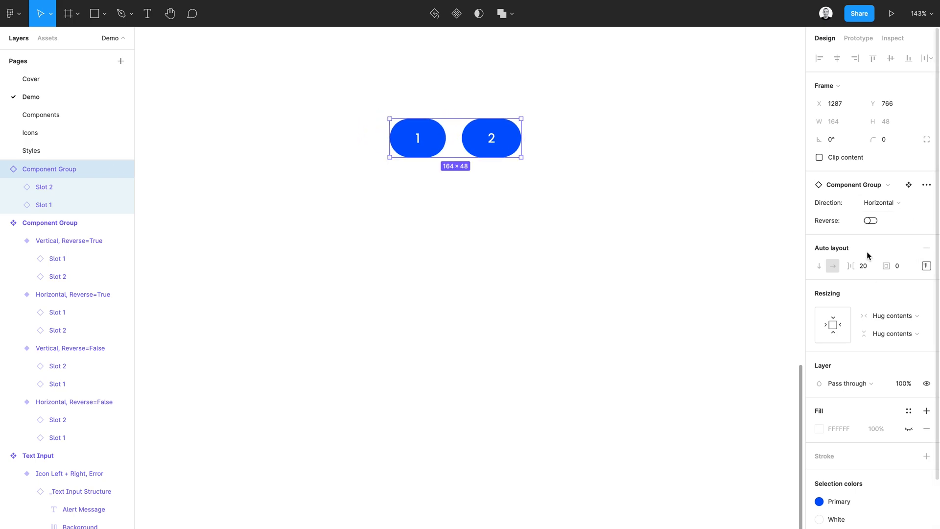
Set the group's Direction to Vertical and both buttons' horizontal resizing to Fill container
{"action": "left_click", "coordinate": [891, 203]}
{"action": "left_click", "coordinate": [887, 216]}
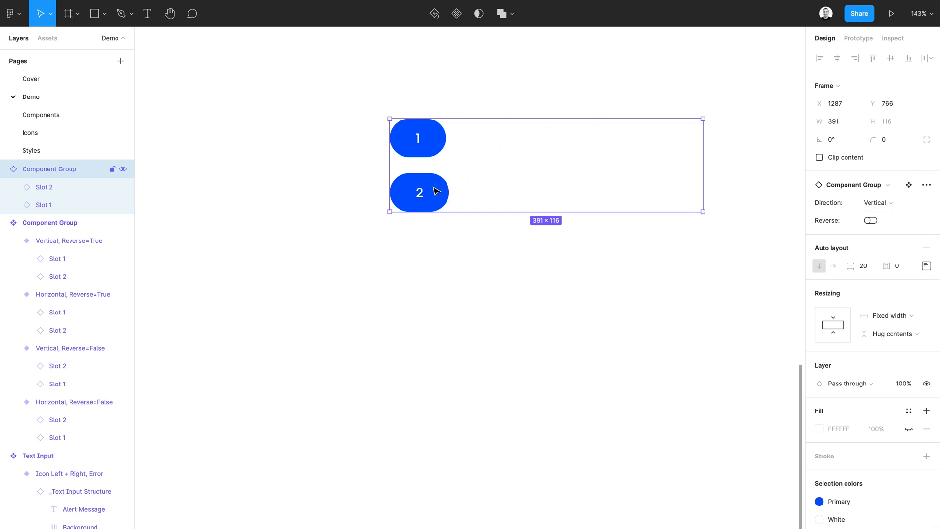
{"action": "key", "text": "Return"}
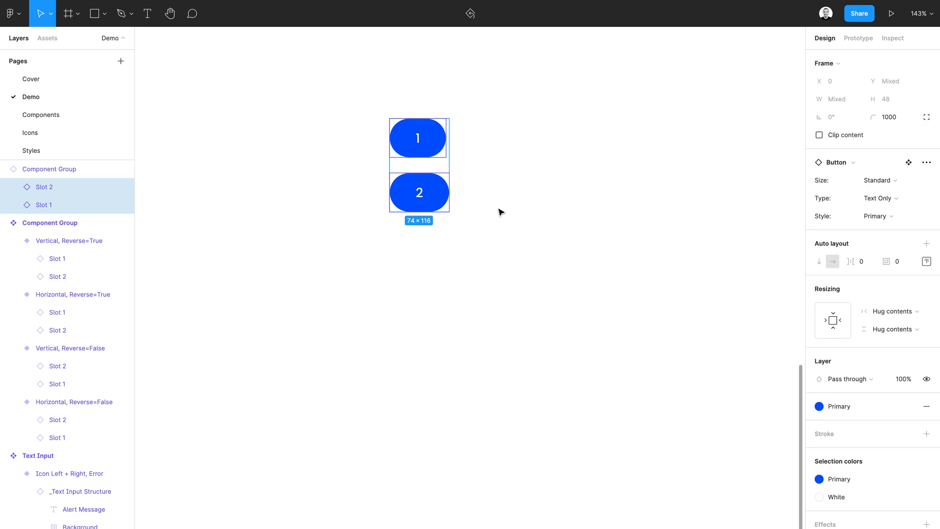
{"action": "left_click", "coordinate": [899, 309]}
{"action": "left_click", "coordinate": [898, 325]}
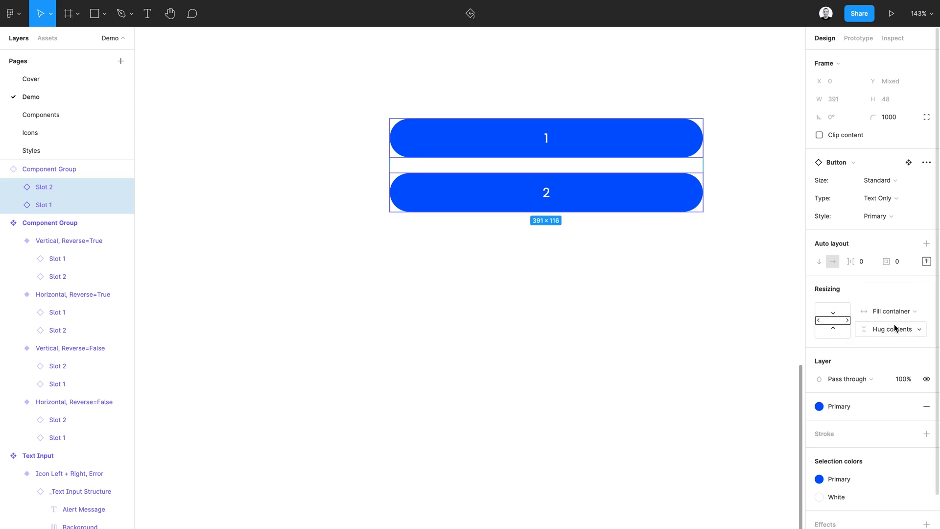
Move the vertical button group up and left to about X 1189, Y 741 and deselect it
{"action": "left_click", "coordinate": [583, 260]}
{"action": "left_click", "coordinate": [592, 205]}
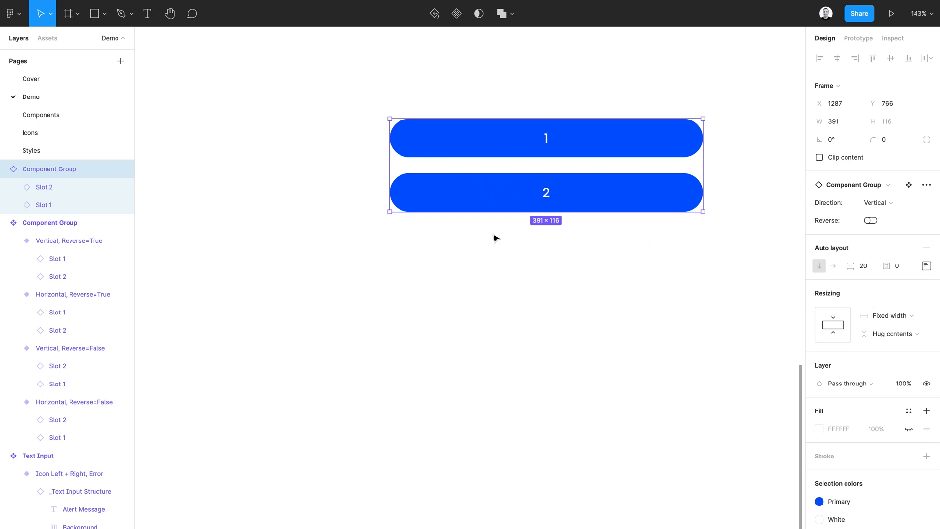
{"action": "left_click", "coordinate": [582, 265]}
{"action": "left_click", "coordinate": [606, 181]}
{"action": "left_click_drag", "start_coordinate": [610, 192], "coordinate": [533, 173]}
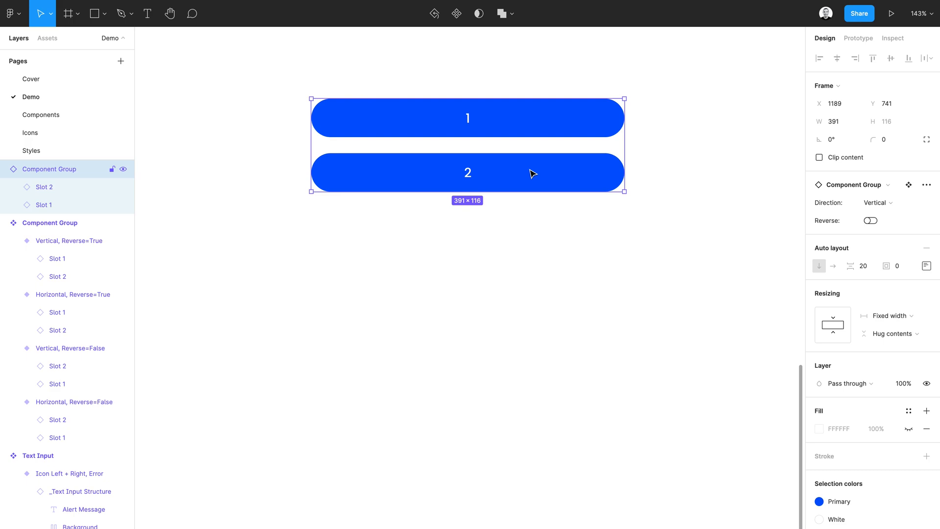
{"action": "left_click", "coordinate": [539, 267]}
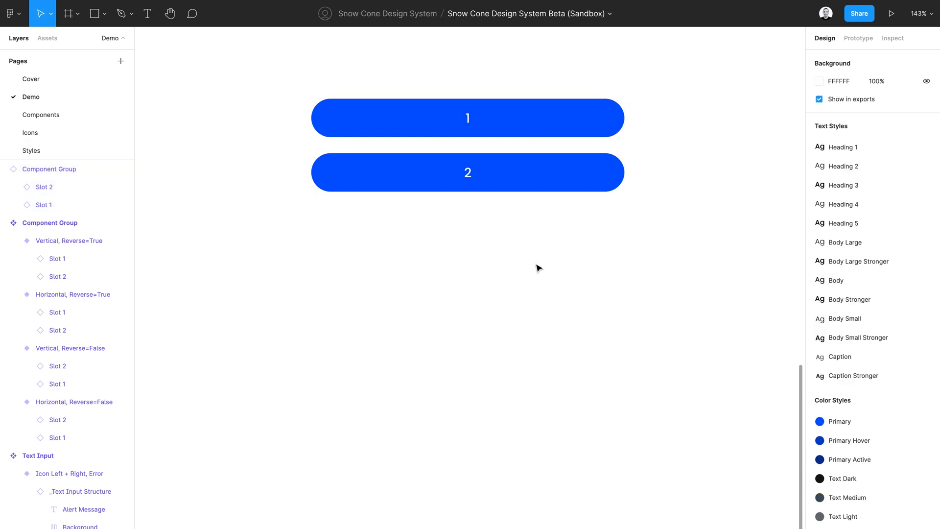